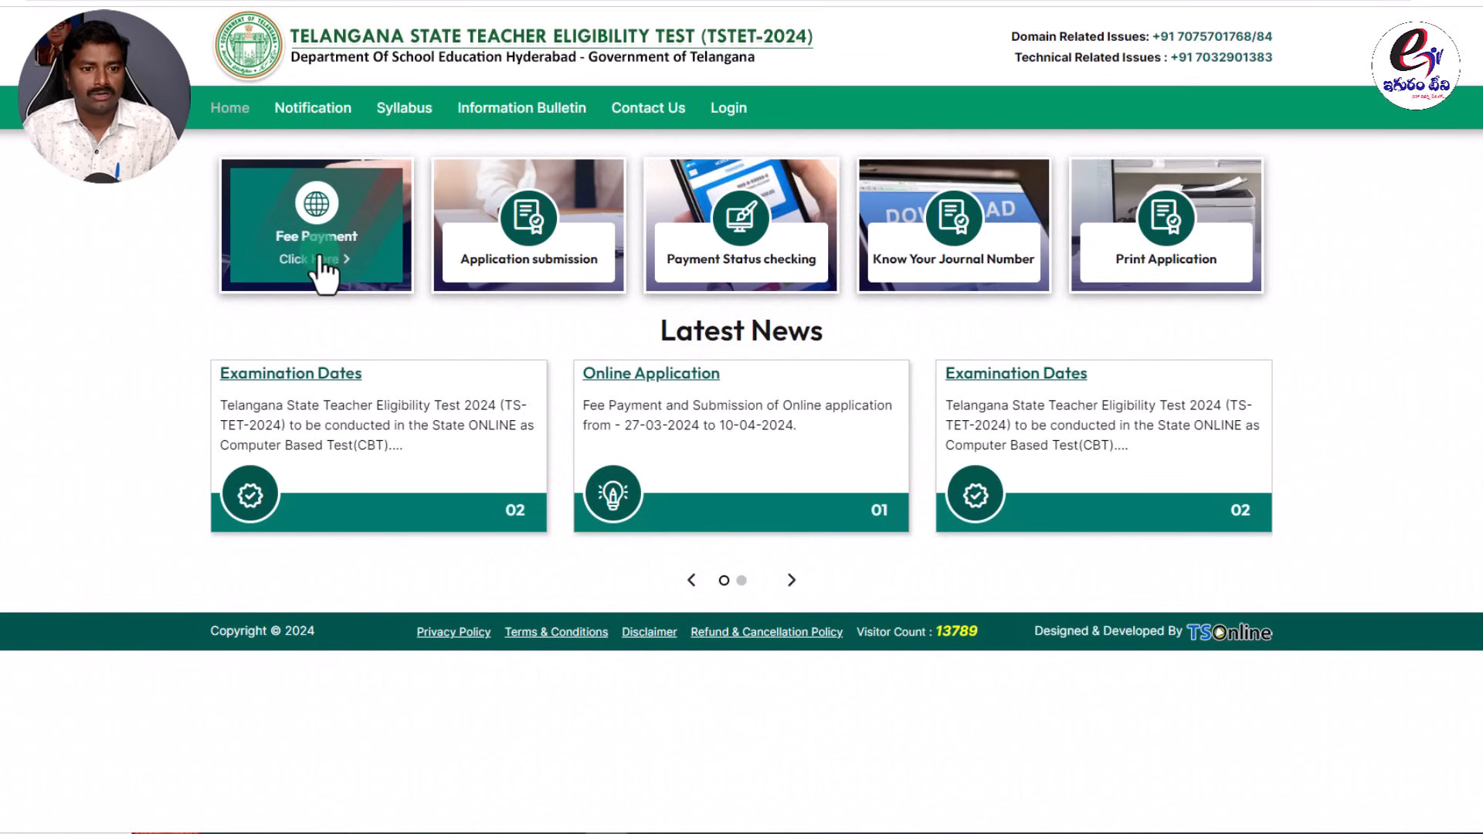
# Open the Fee Payment form and highlight the Applicant's Name requirement.
pyautogui.click(323, 217)
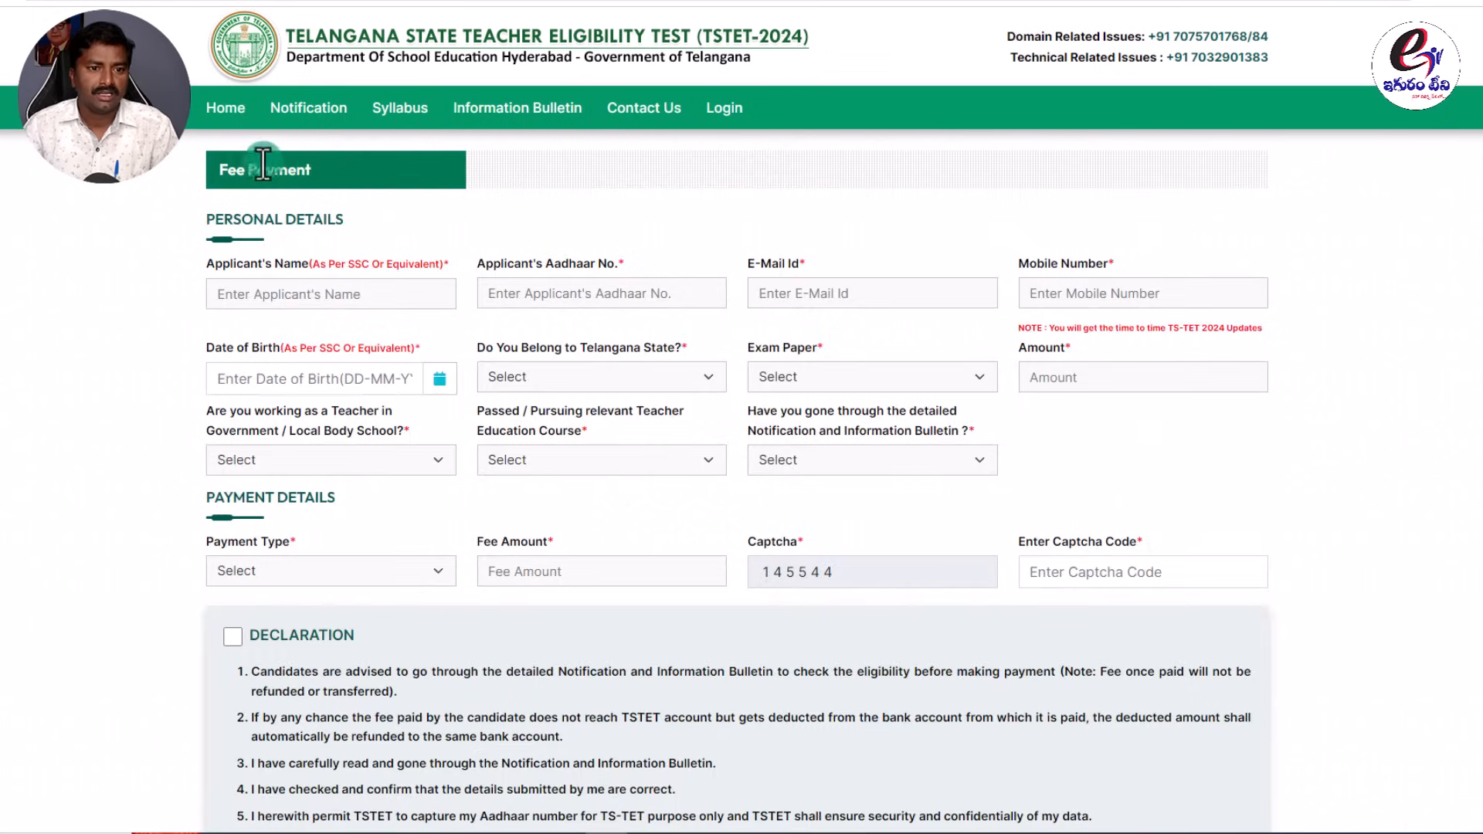
pyautogui.scroll(-2, 616, 649)
pyautogui.scroll(2, 624, 670)
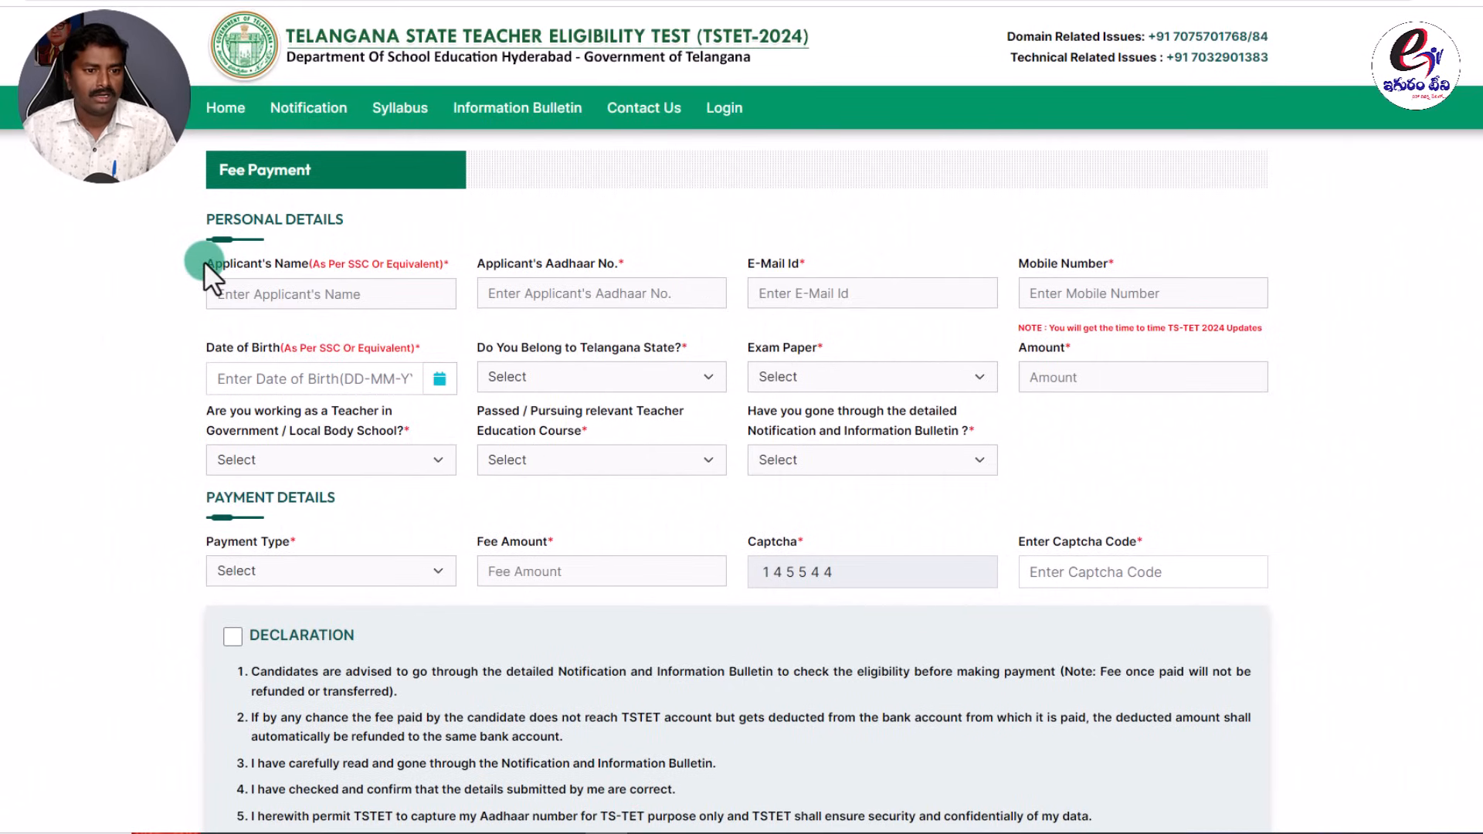
pyautogui.moveTo(224, 275); pyautogui.dragTo(425, 261)
pyautogui.click(396, 231)
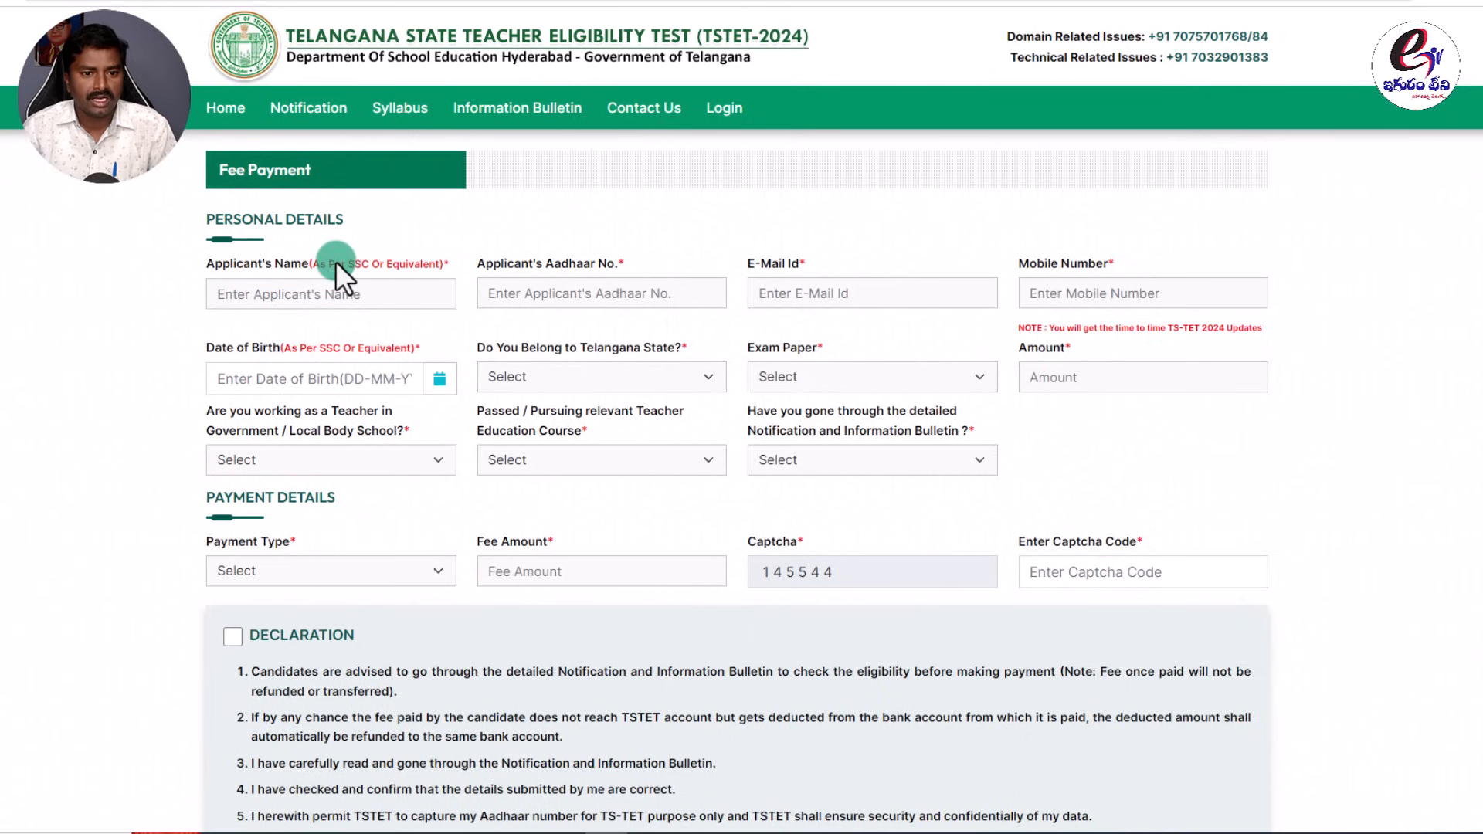
# Review the name, Aadhaar, e-mail and mobile fields and the TS-TET 2024 updates note.
pyautogui.click(272, 301)
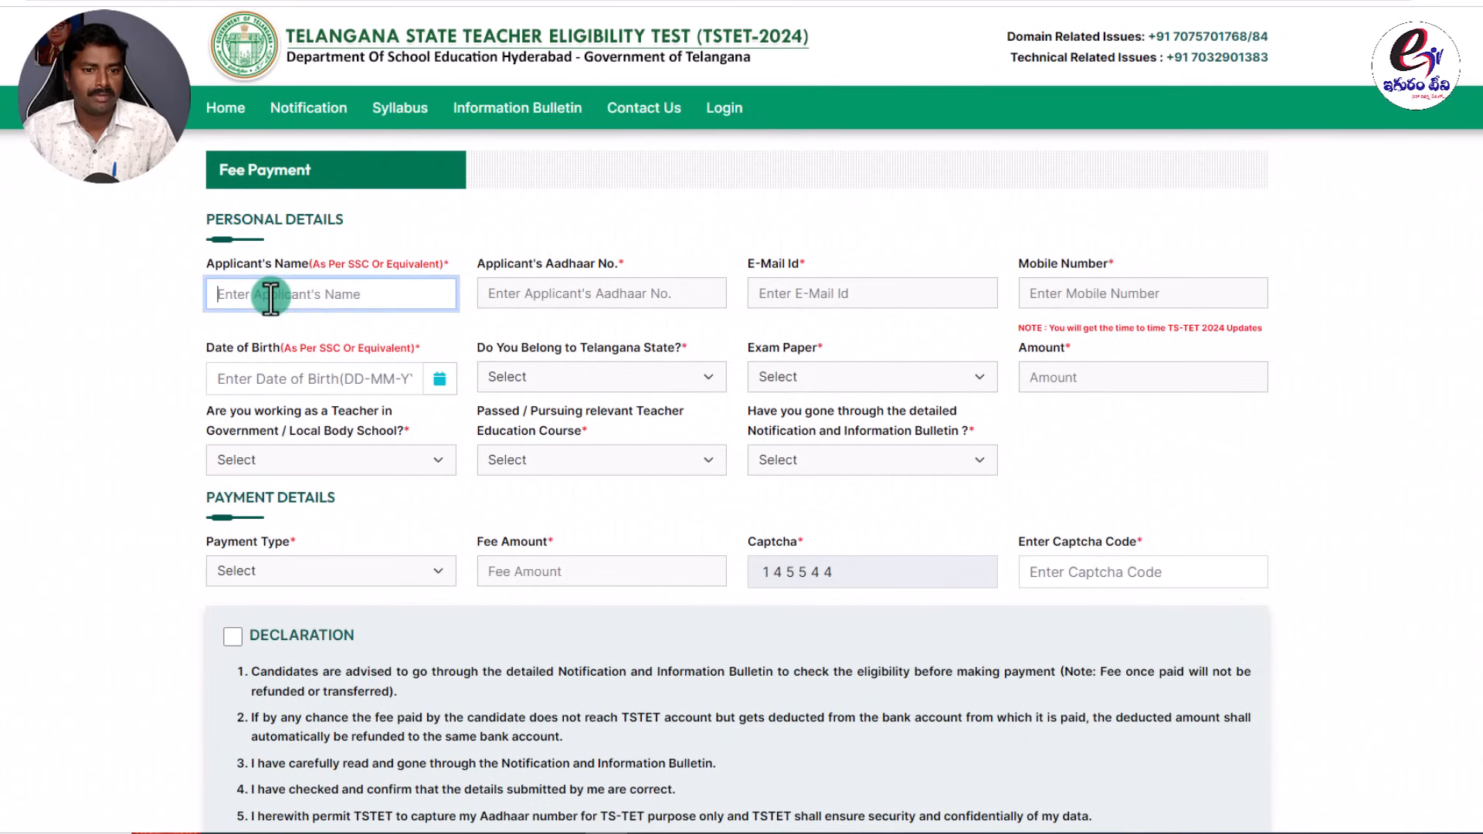
pyautogui.click(611, 259)
pyautogui.click(670, 290)
pyautogui.click(808, 255)
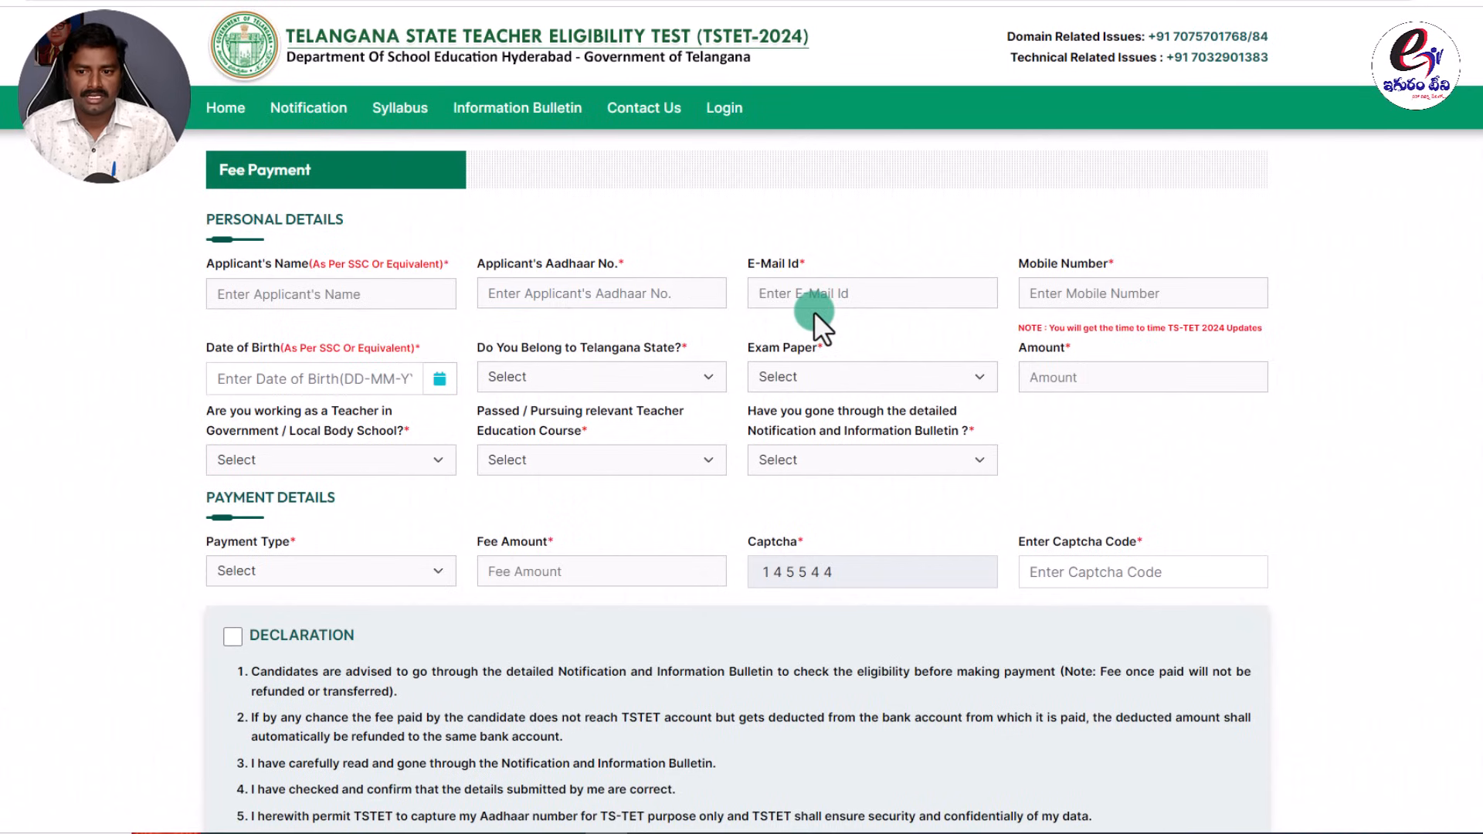
pyautogui.click(1097, 293)
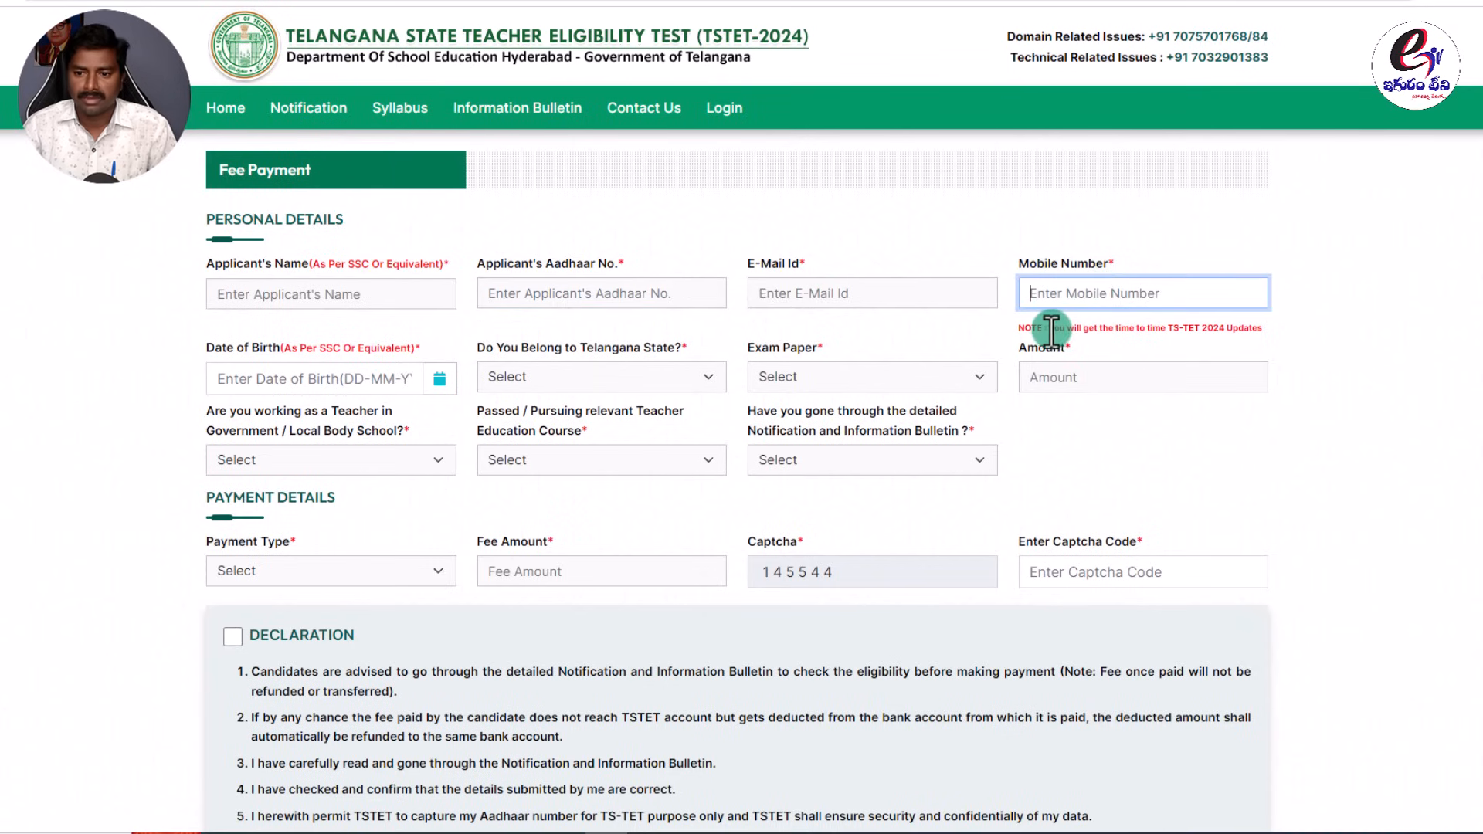
pyautogui.moveTo(1049, 329); pyautogui.dragTo(1257, 332)
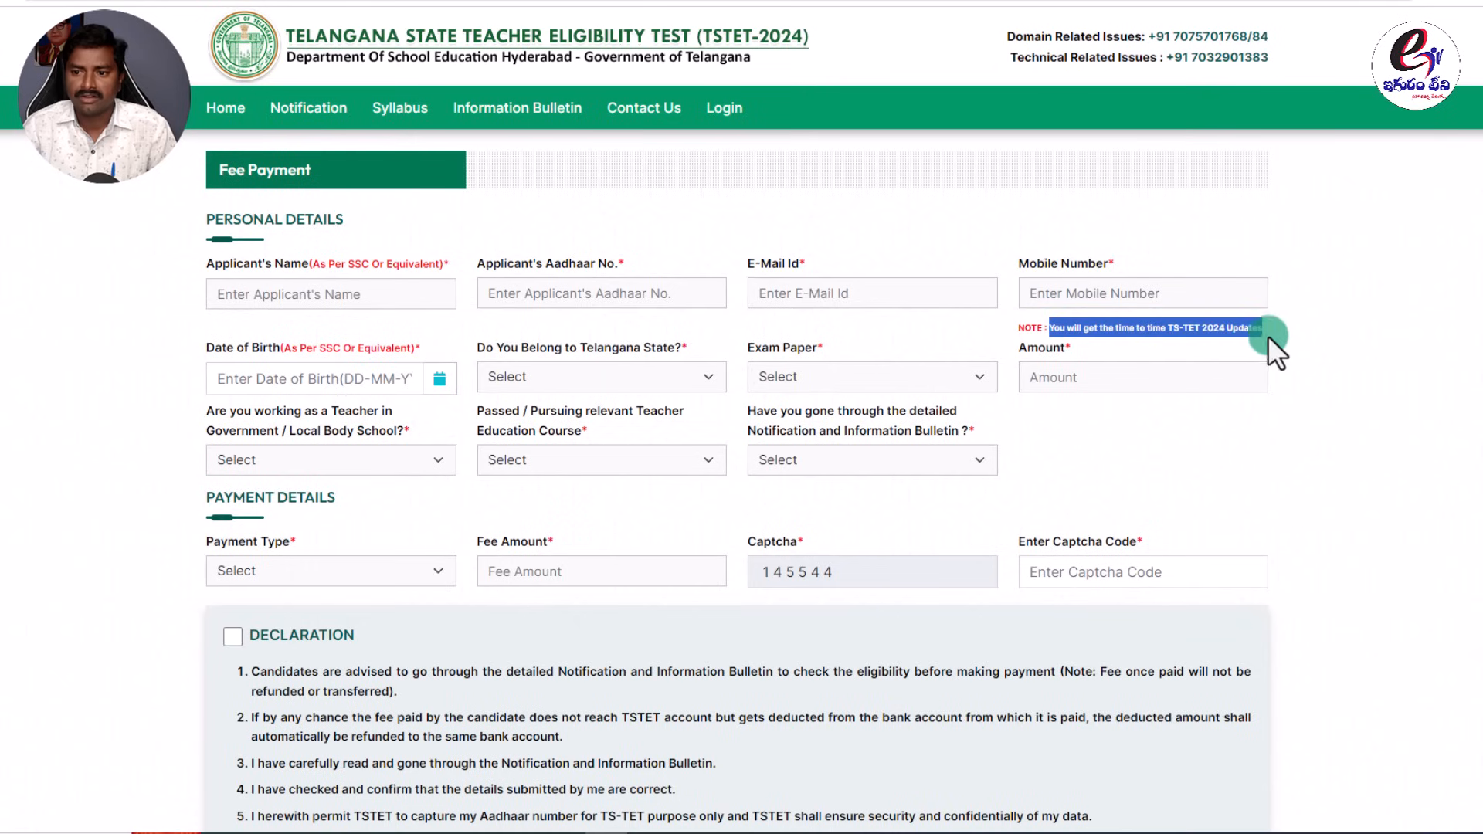
pyautogui.click(1005, 329)
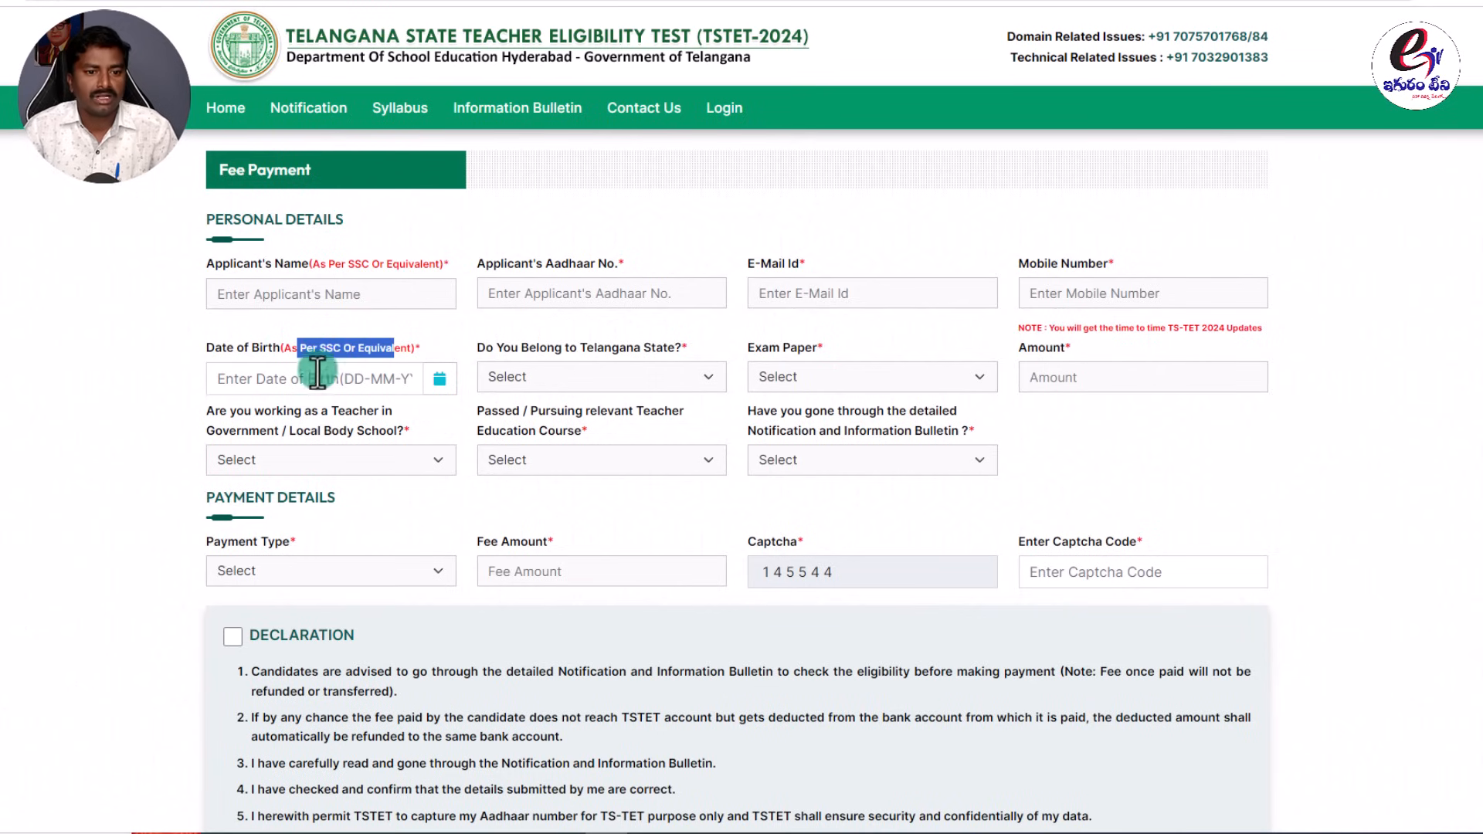
pyautogui.click(289, 380)
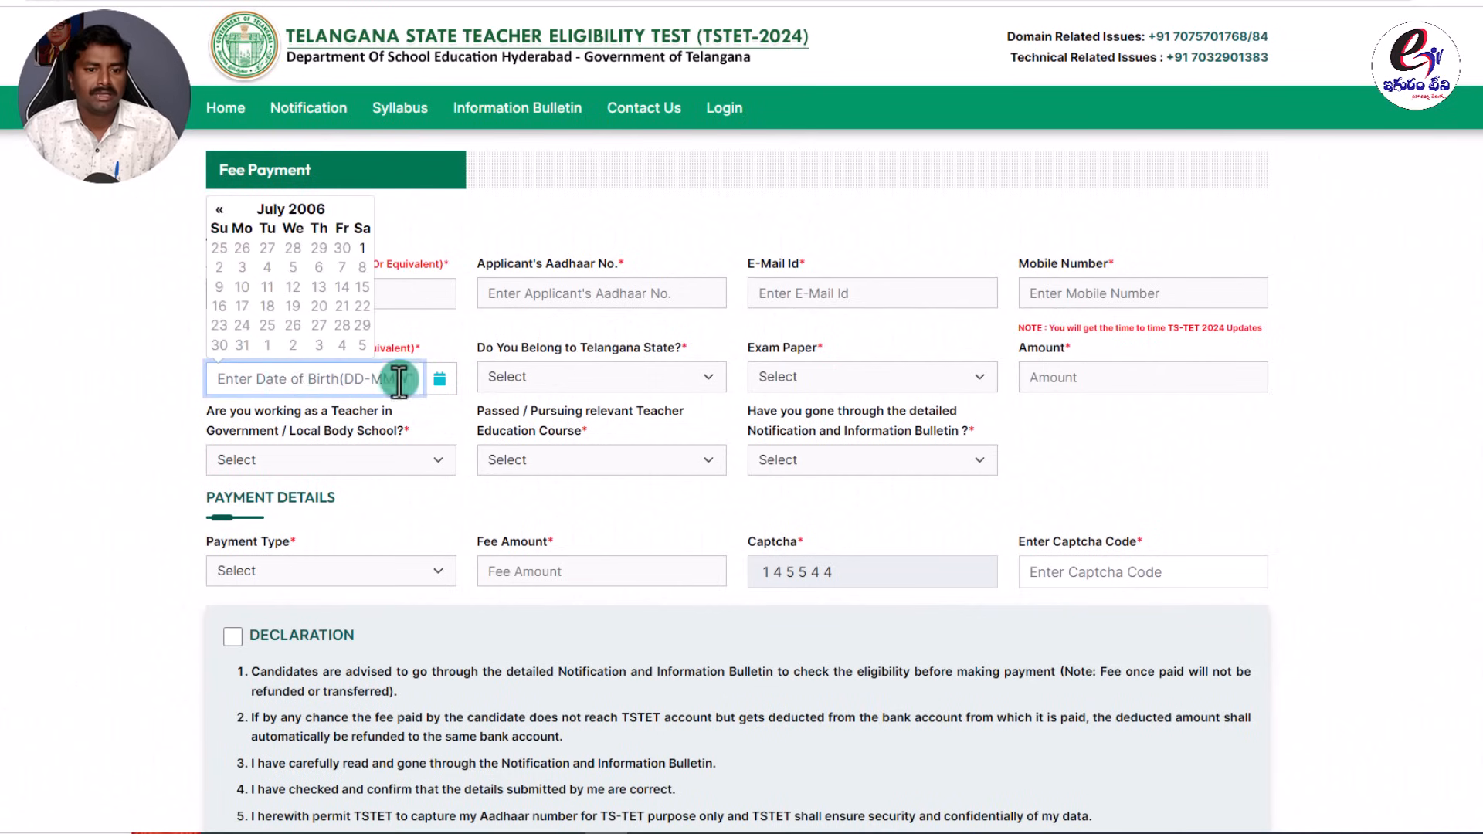
pyautogui.click(439, 381)
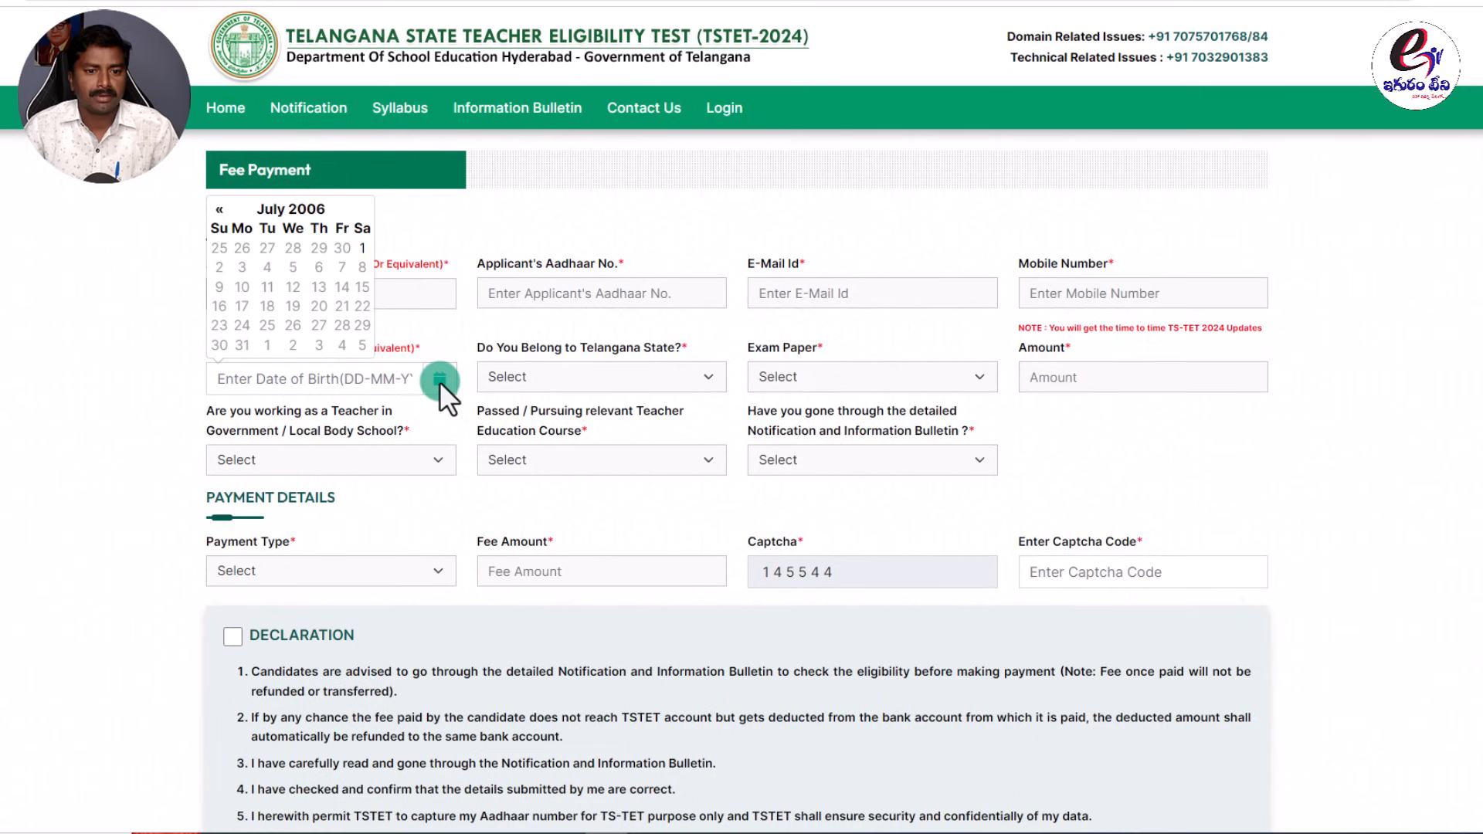
pyautogui.click(306, 210)
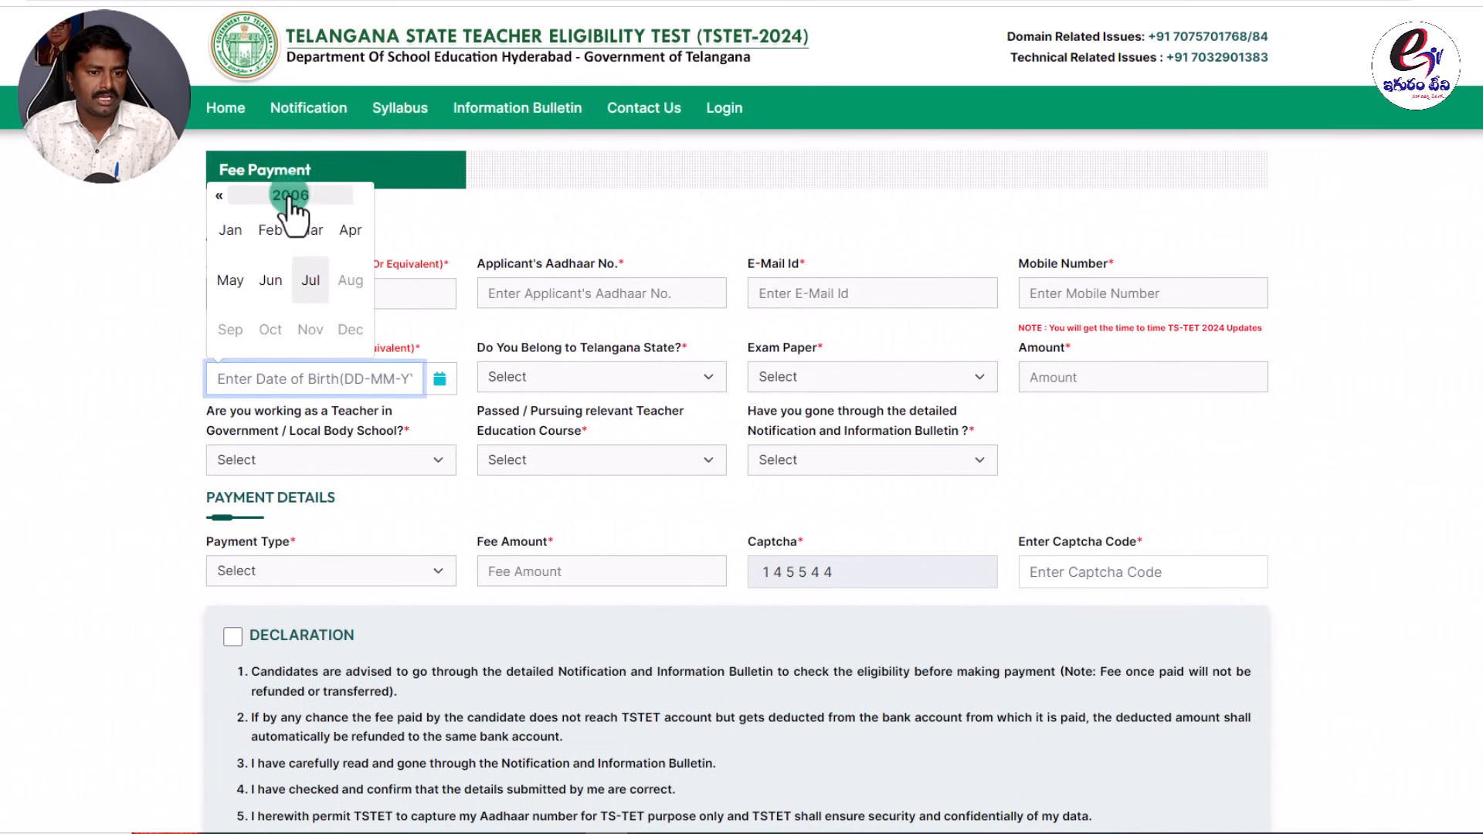
pyautogui.click(295, 197)
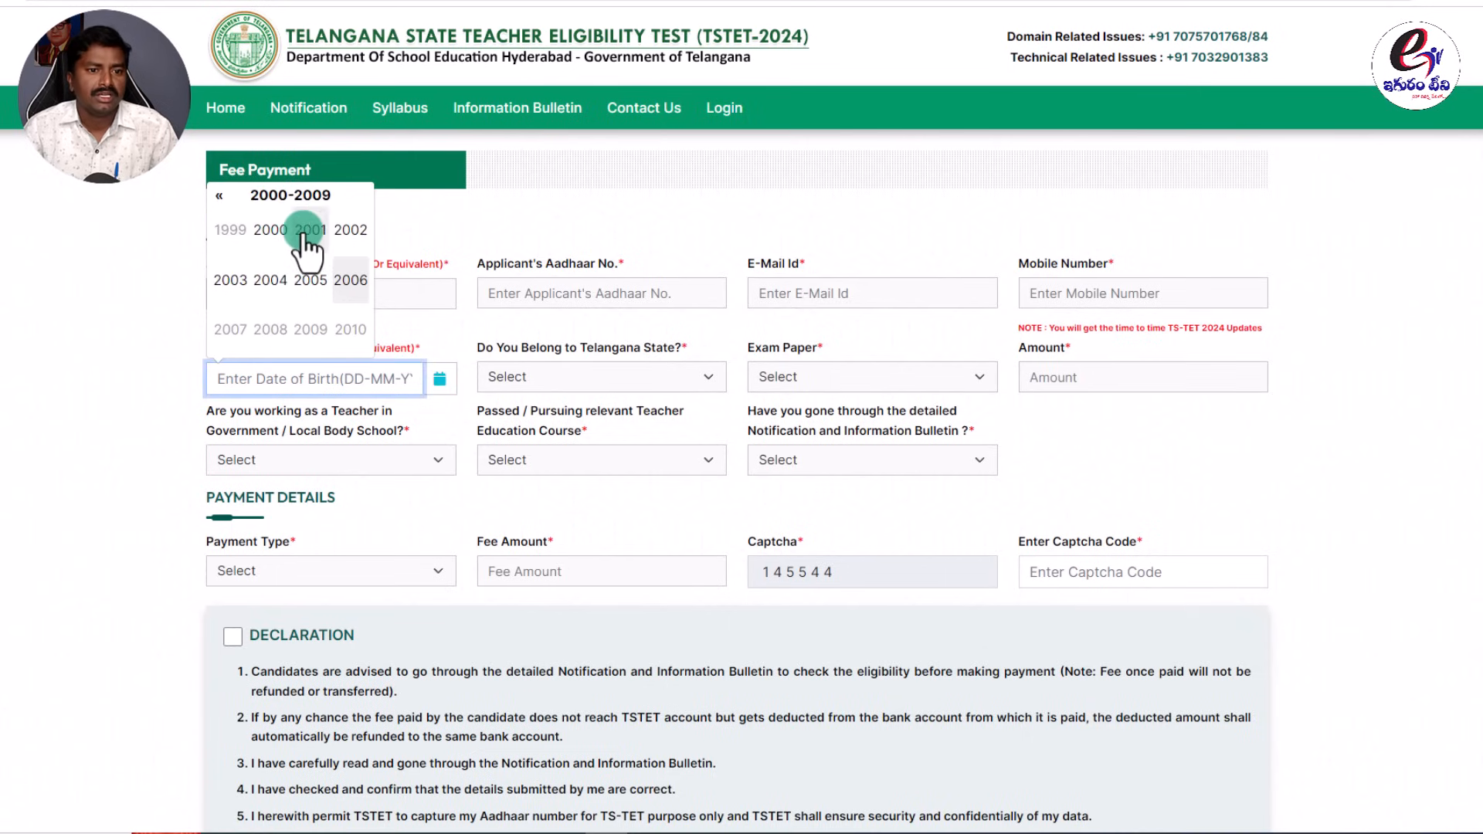
pyautogui.click(272, 231)
pyautogui.click(310, 282)
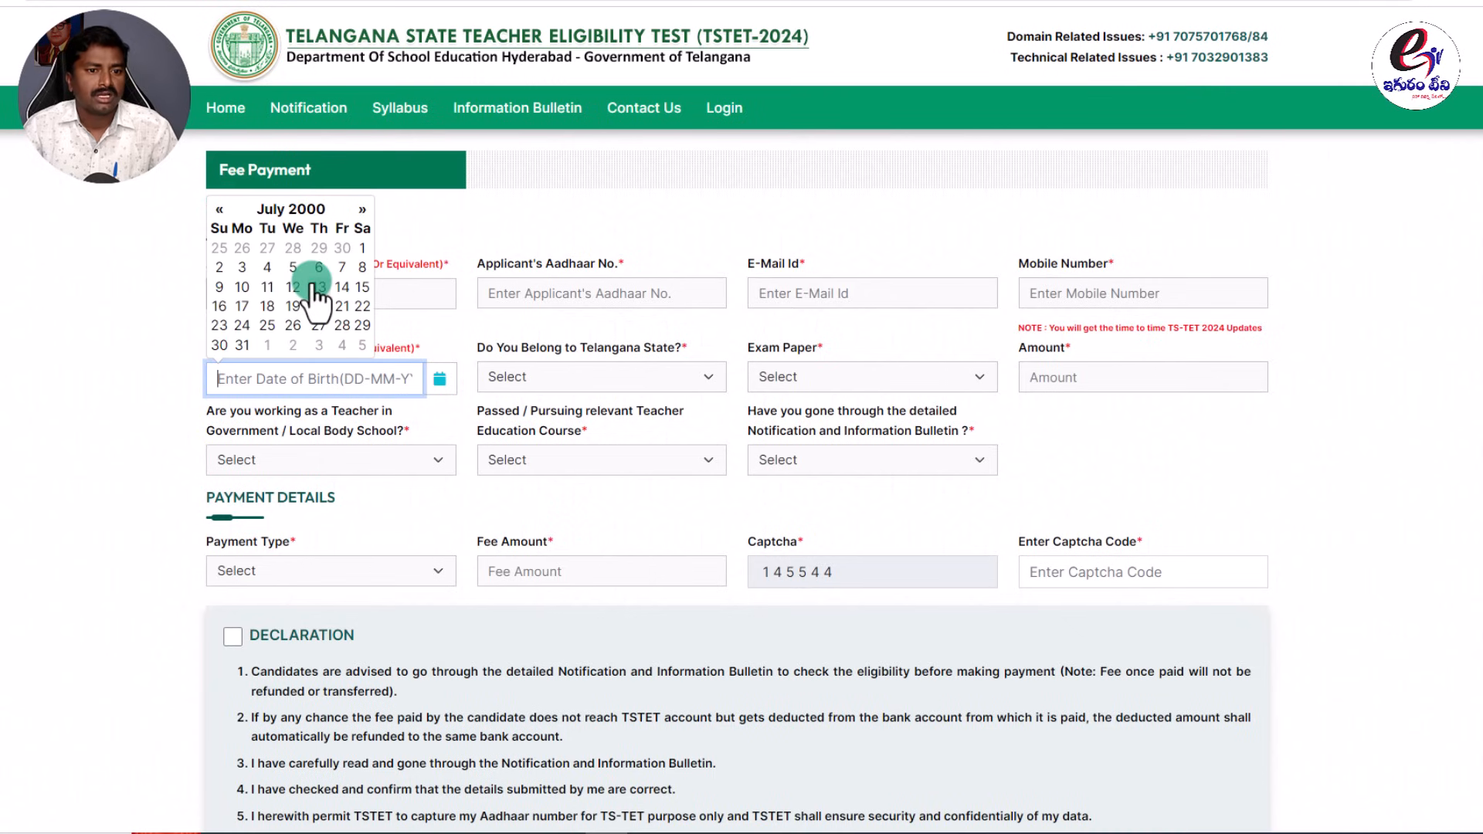
pyautogui.click(318, 288)
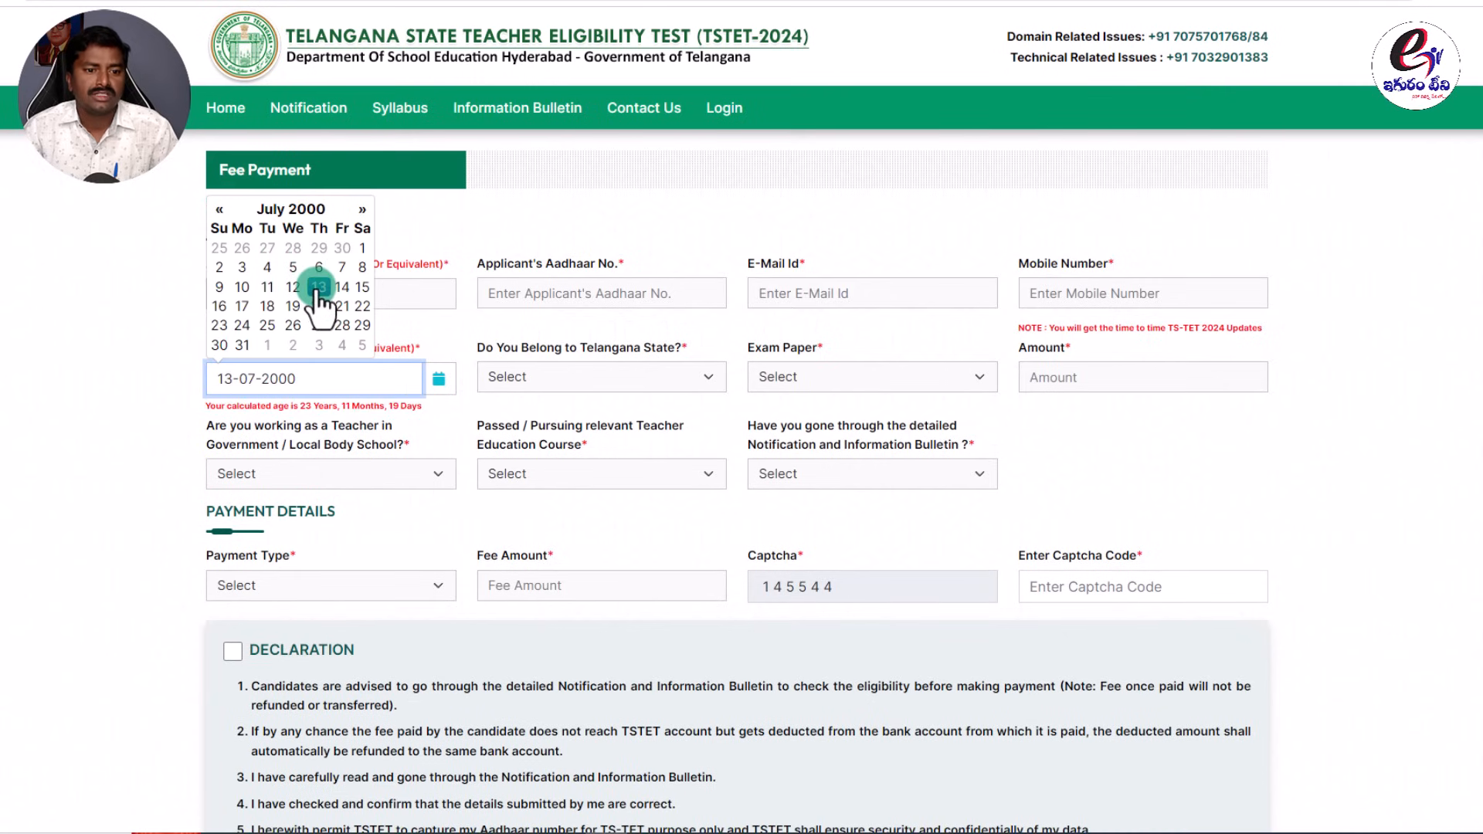
pyautogui.click(136, 335)
pyautogui.moveTo(321, 378); pyautogui.dragTo(425, 403)
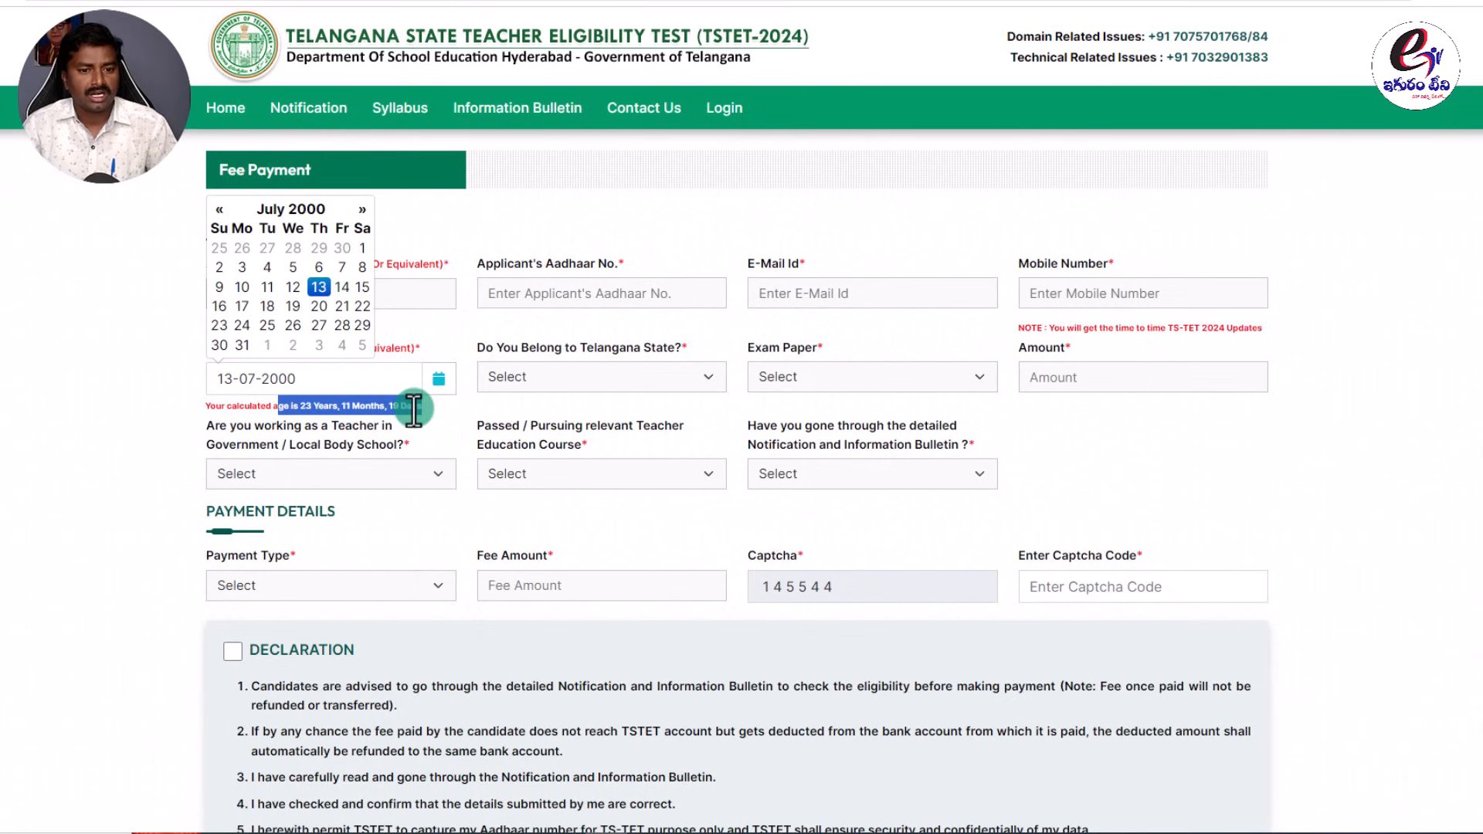
# Answer Yes to belonging to Telangana State, leaving Exam Paper unselected.
pyautogui.click(558, 345)
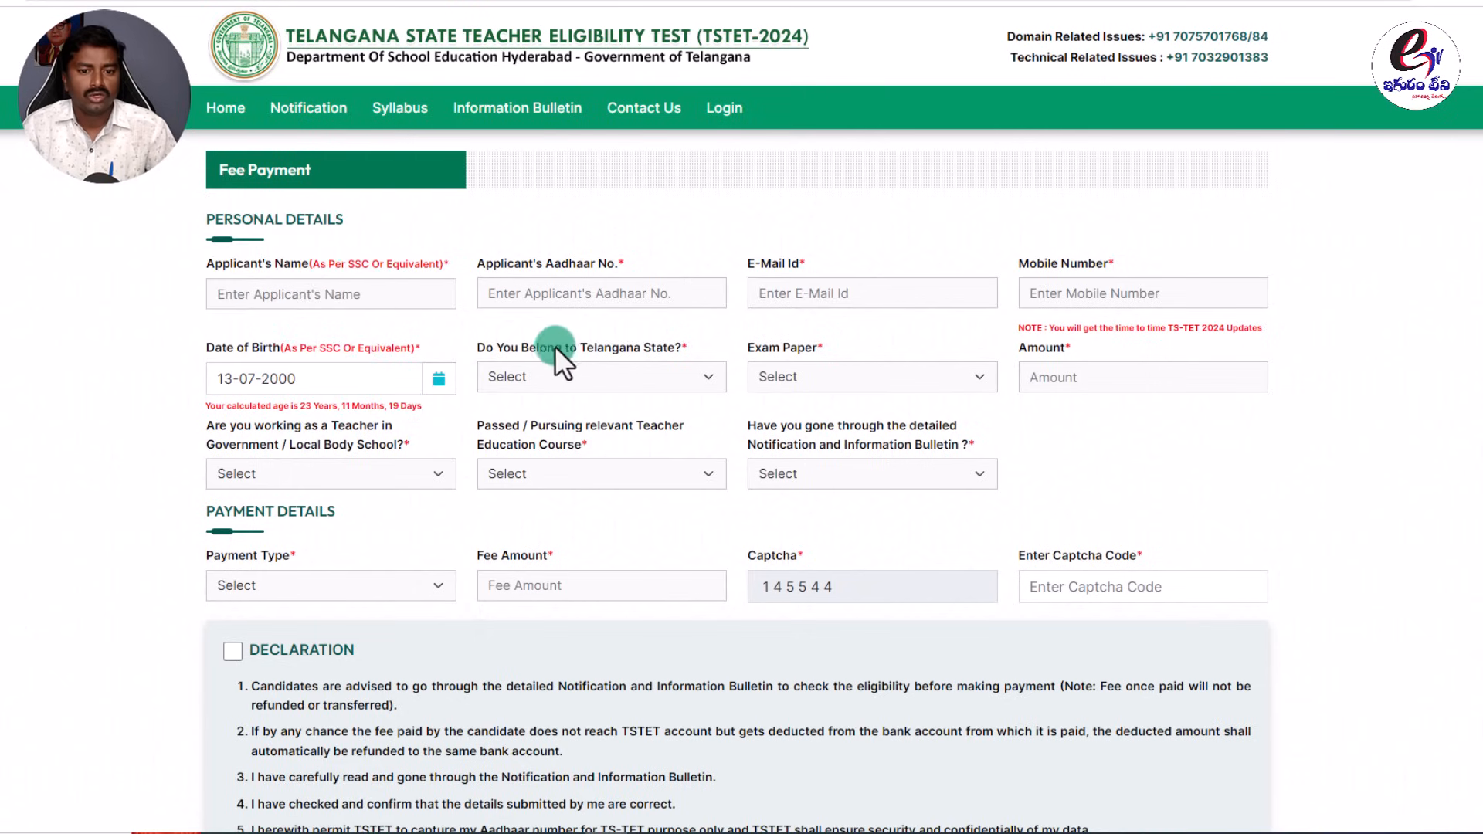
pyautogui.click(667, 371)
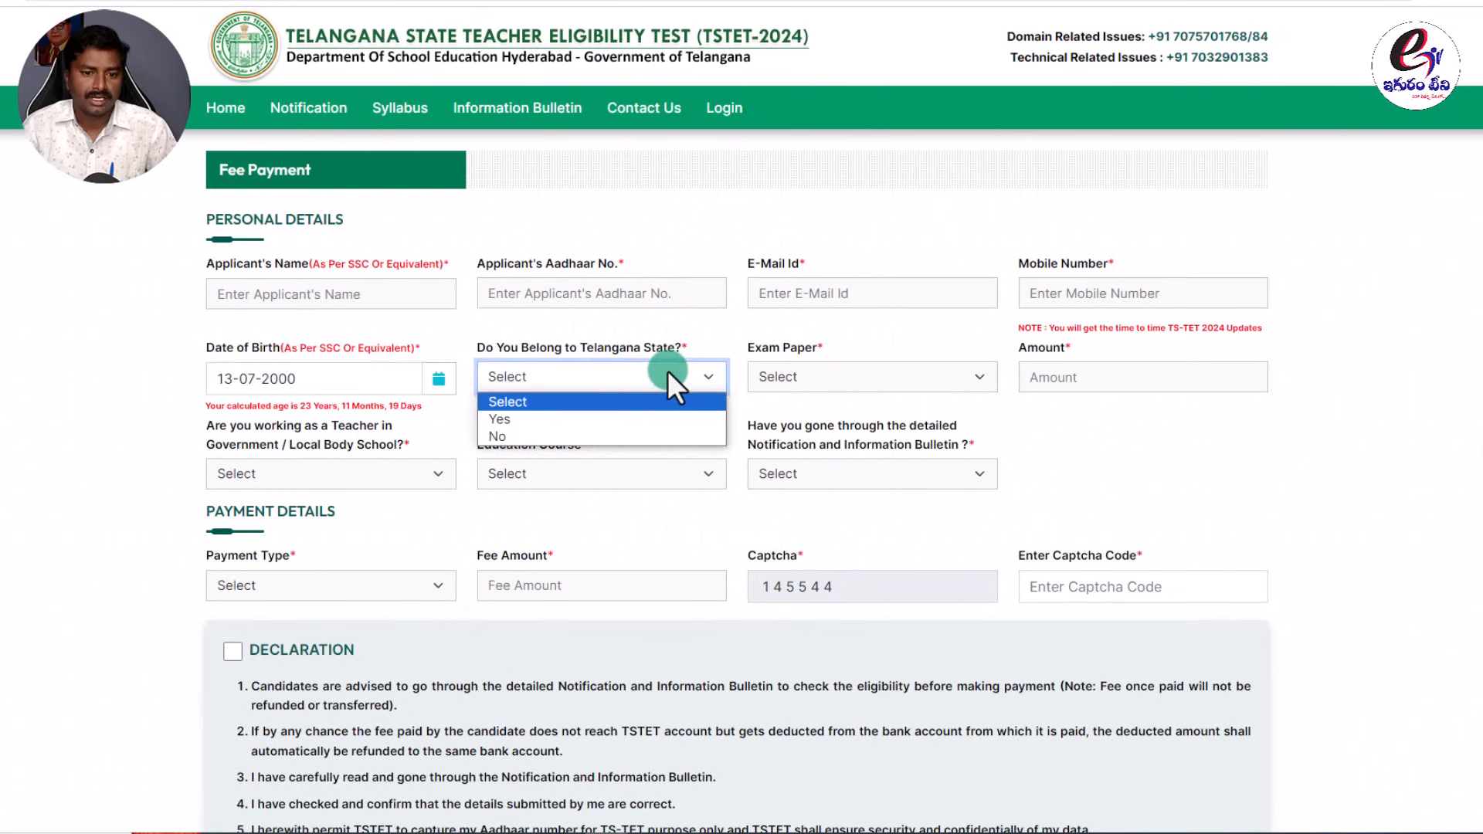
pyautogui.click(522, 421)
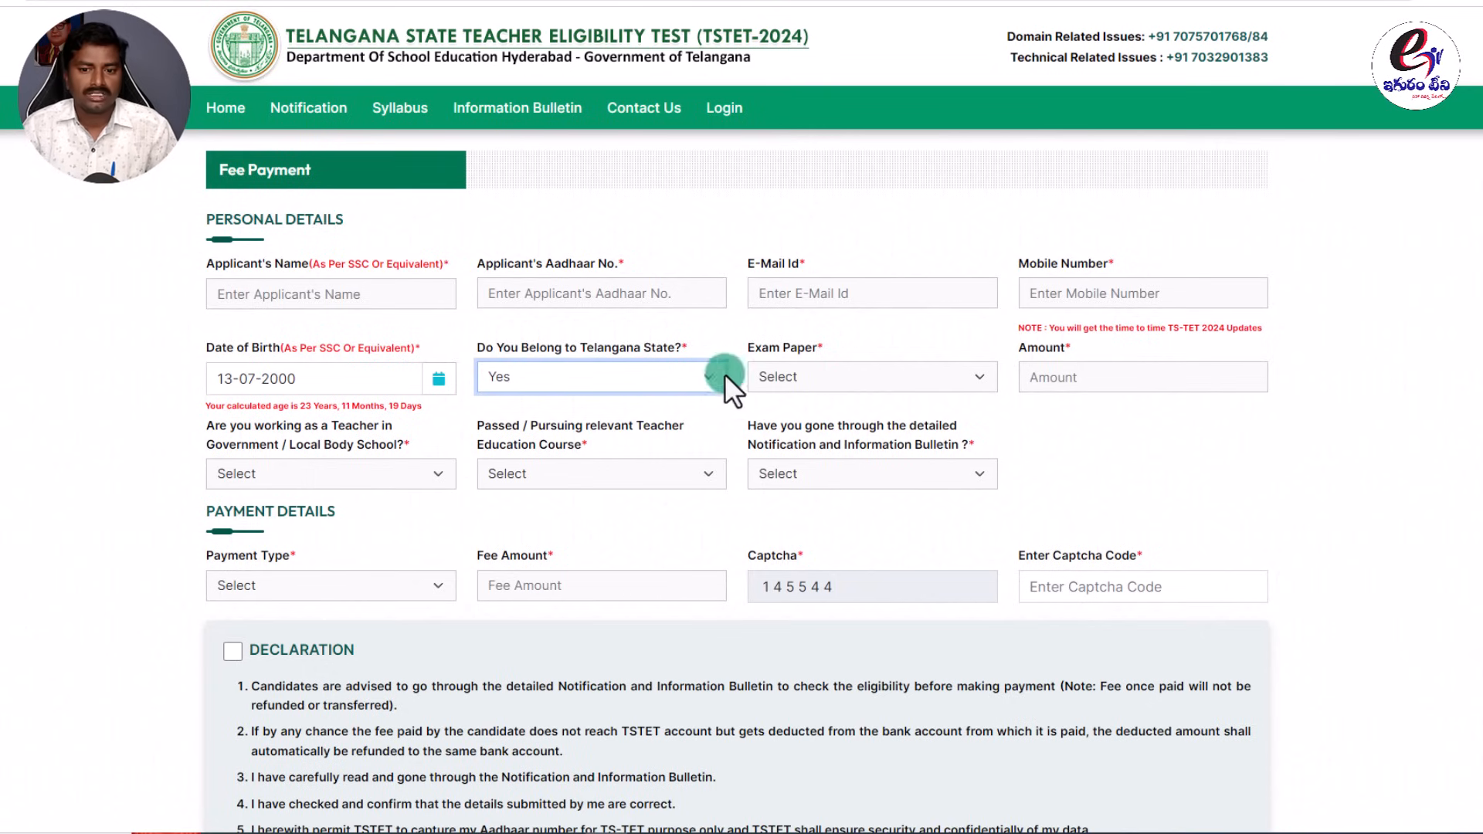
pyautogui.click(804, 375)
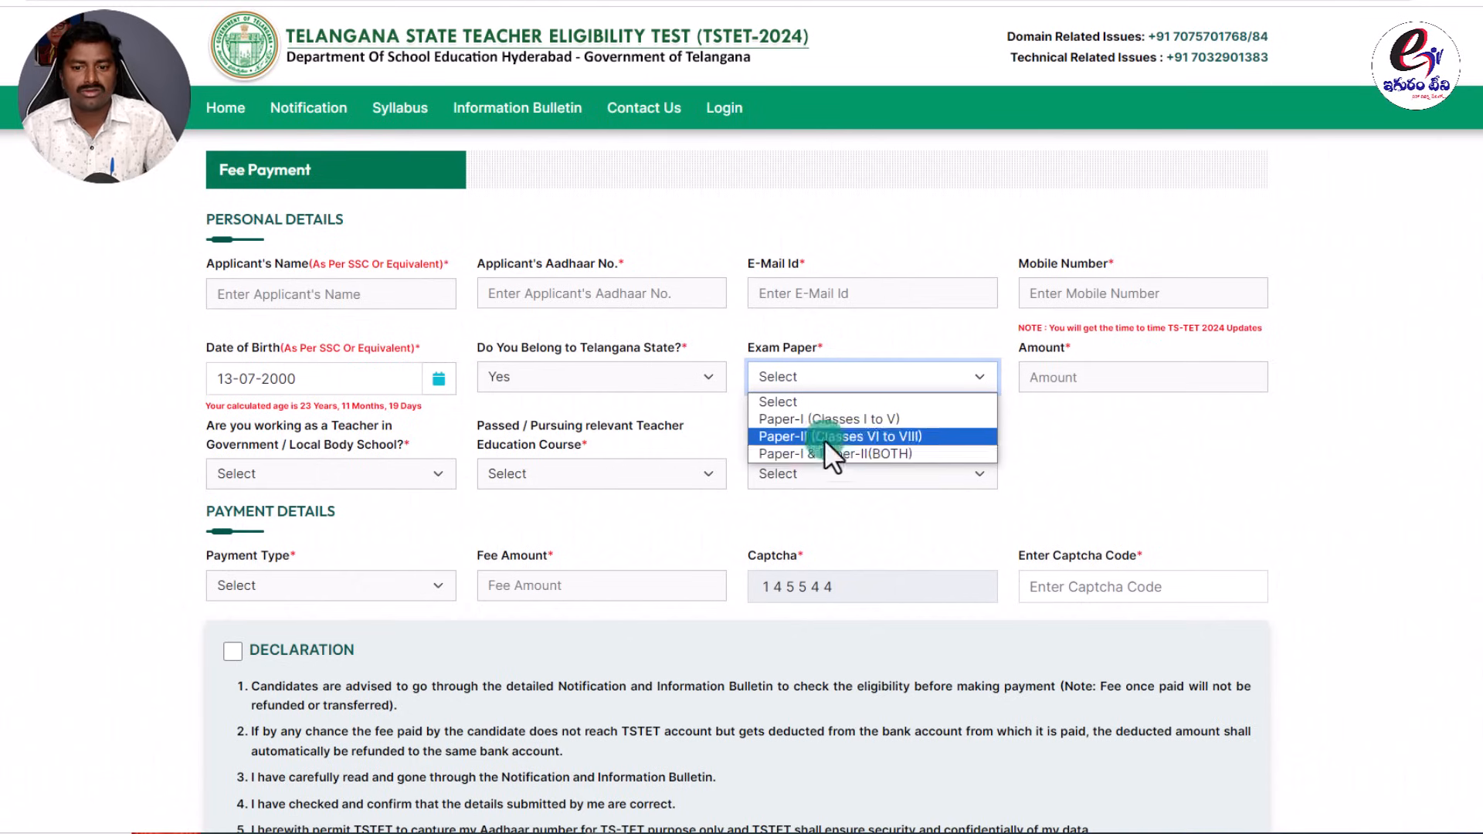
pyautogui.click(1098, 455)
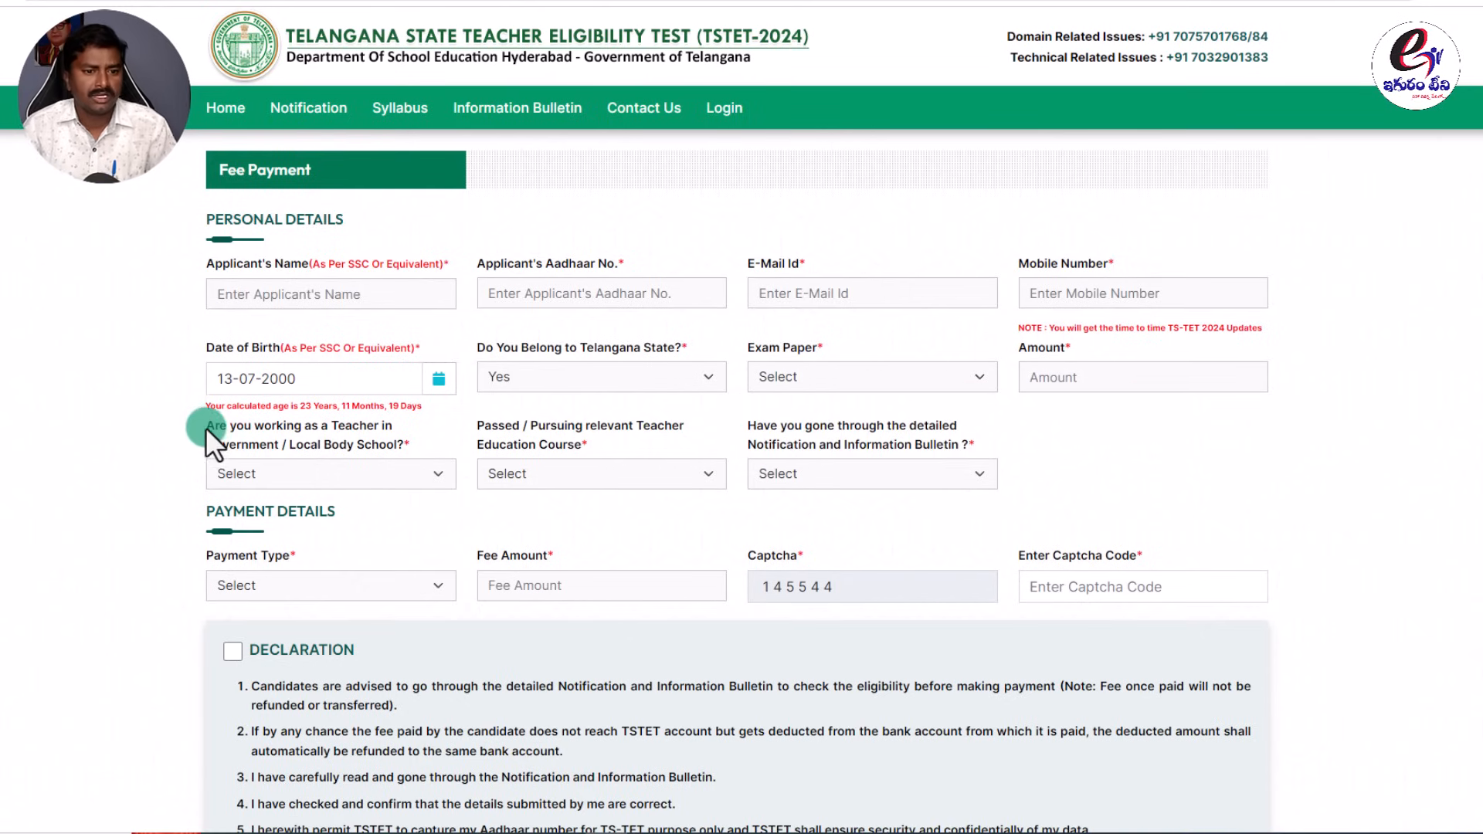
pyautogui.moveTo(205, 428); pyautogui.dragTo(410, 435)
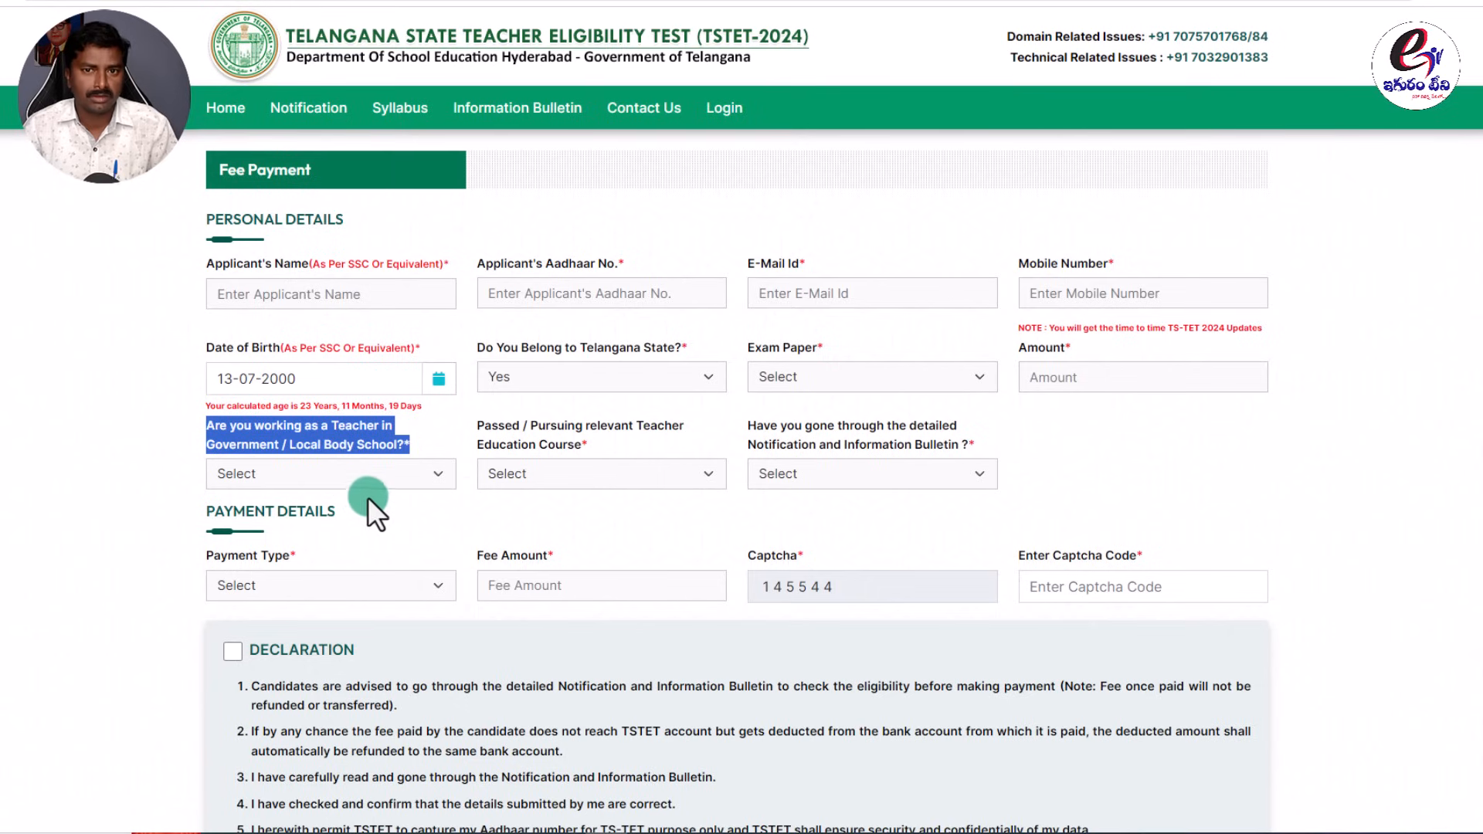
# Answer Yes to working as a government teacher and settle the post on Gezetted Head Master.
pyautogui.click(346, 478)
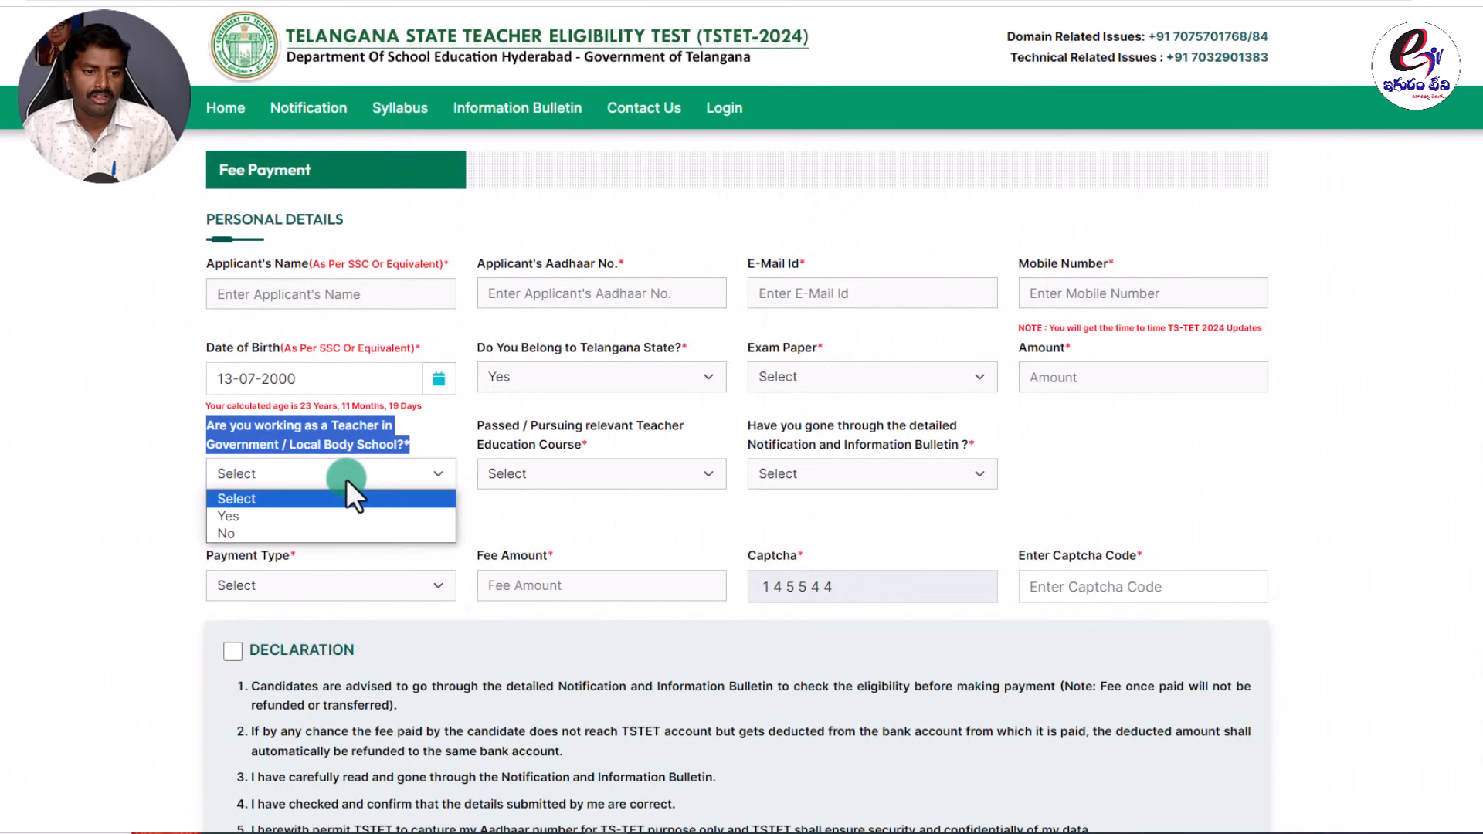
pyautogui.click(263, 516)
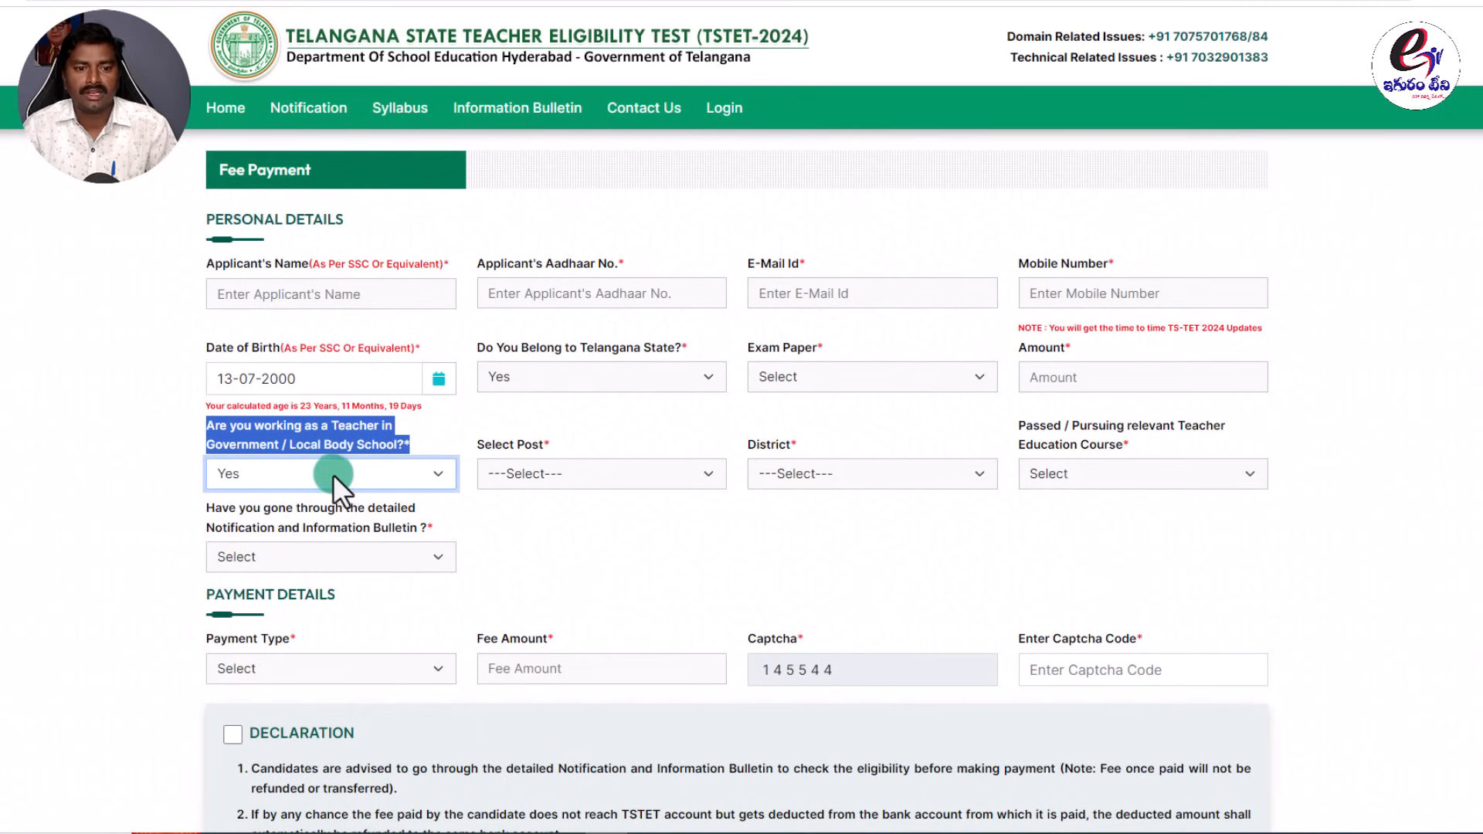
pyautogui.click(530, 473)
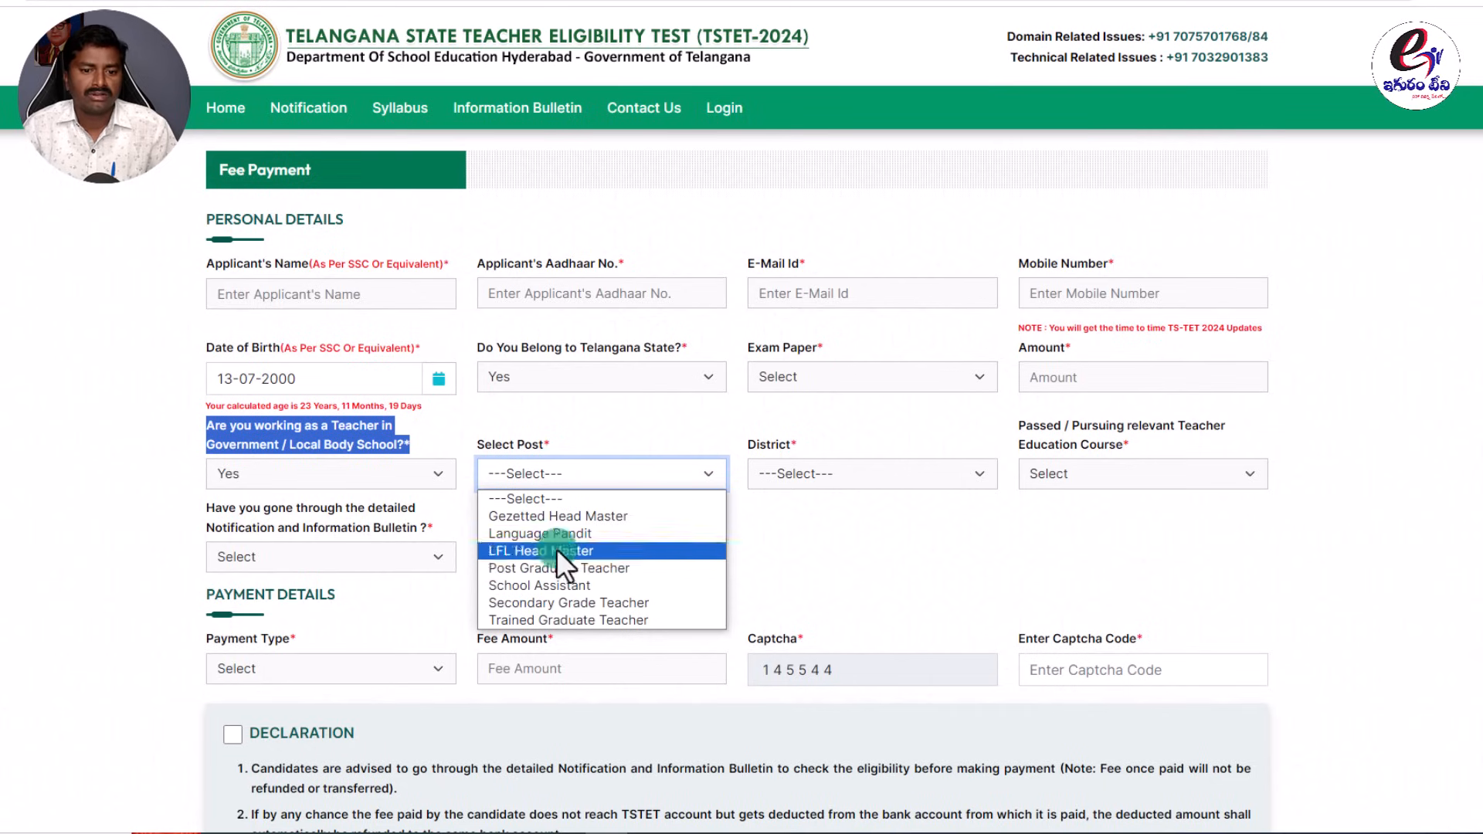
pyautogui.click(555, 602)
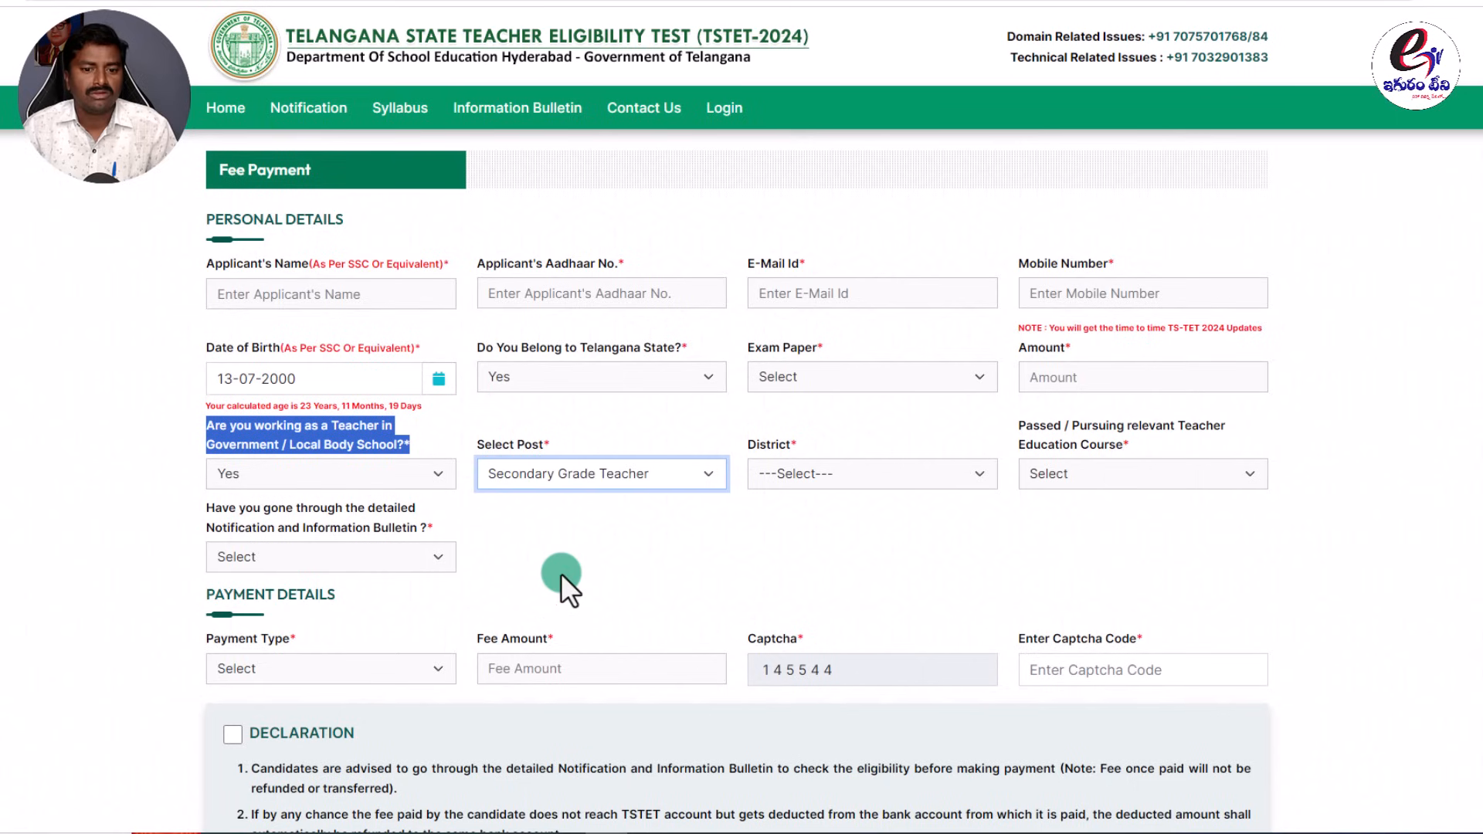
pyautogui.click(630, 475)
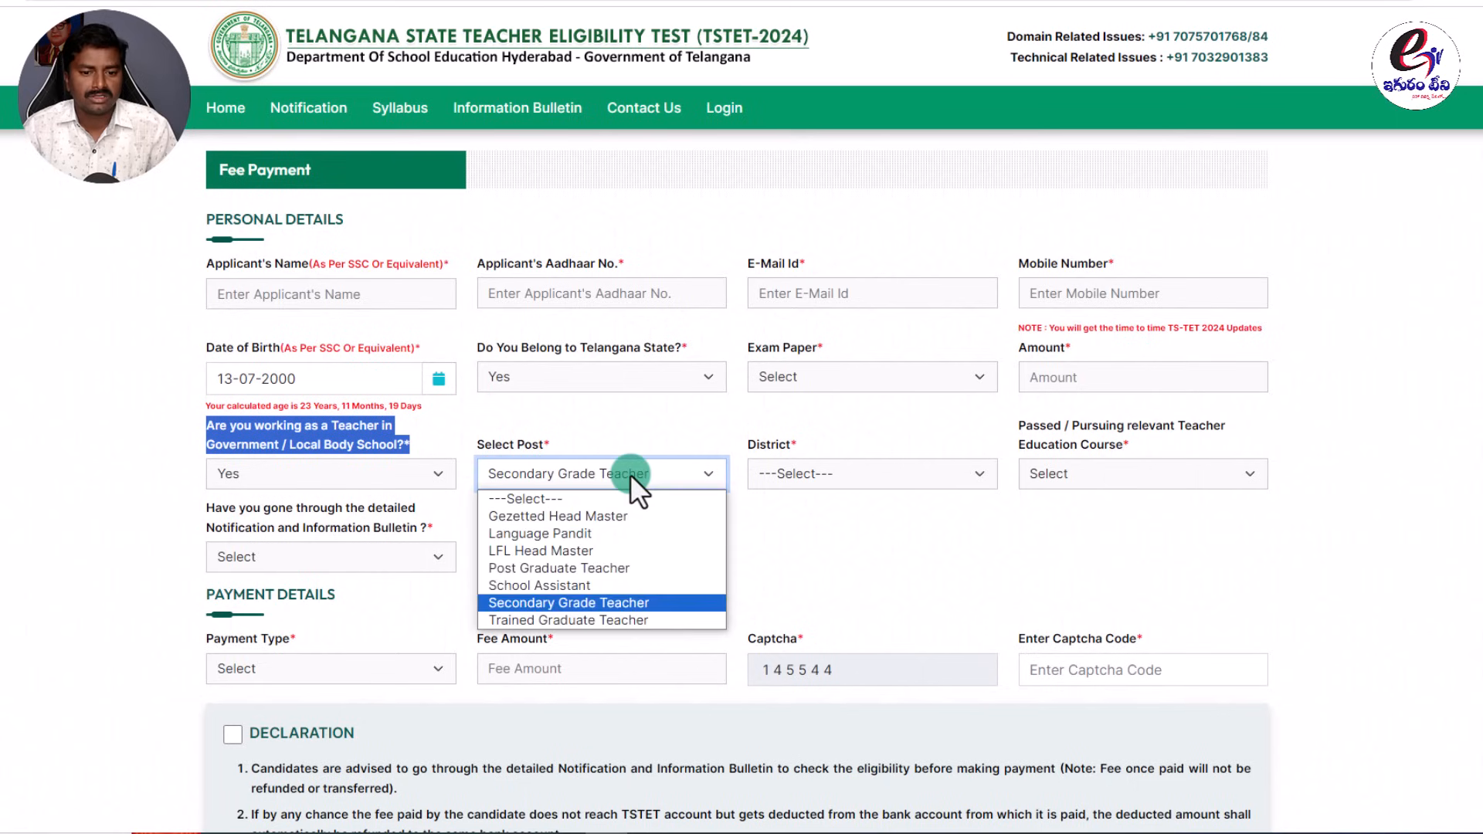
pyautogui.click(576, 517)
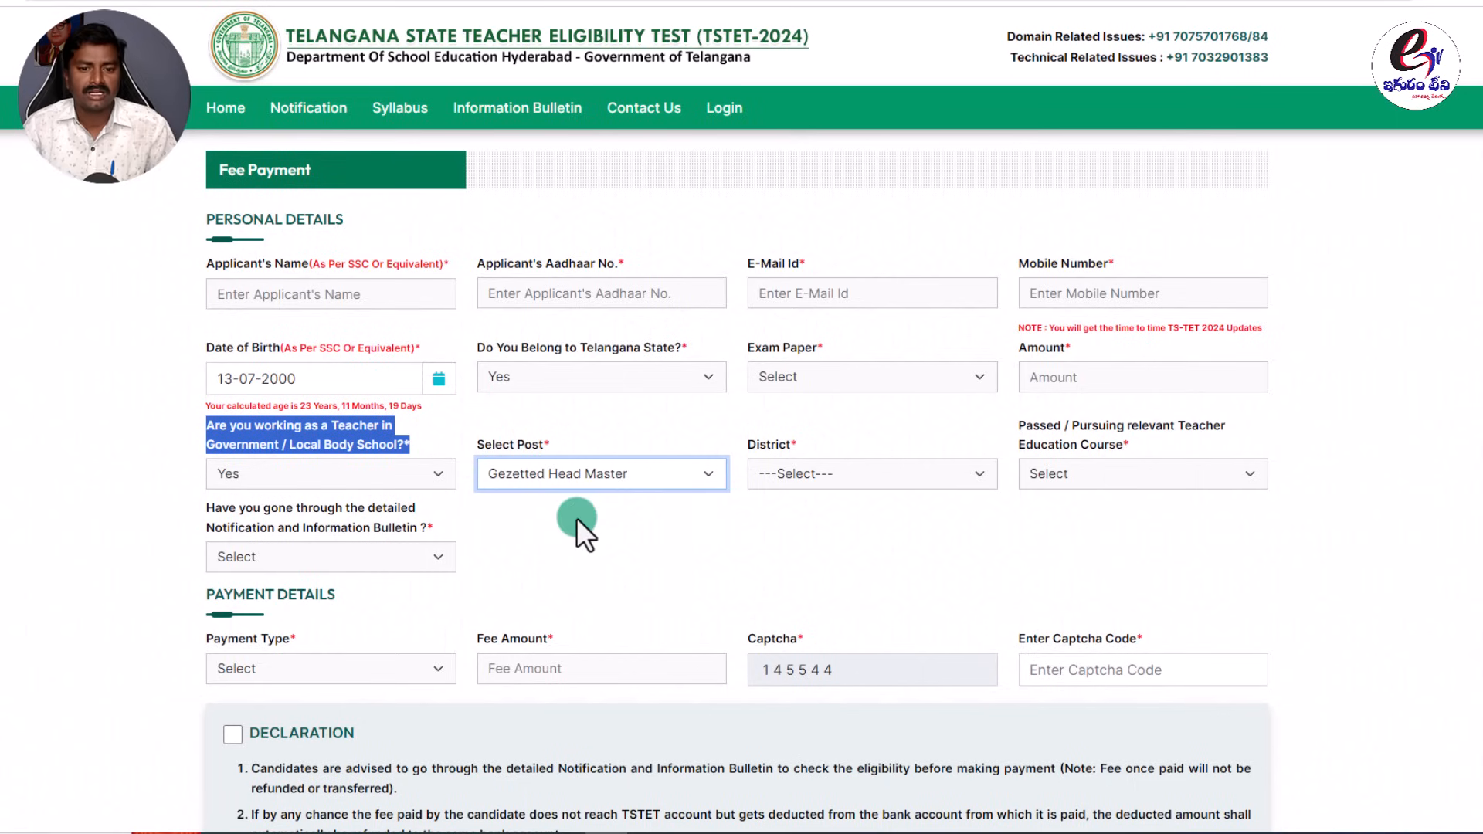
pyautogui.click(603, 476)
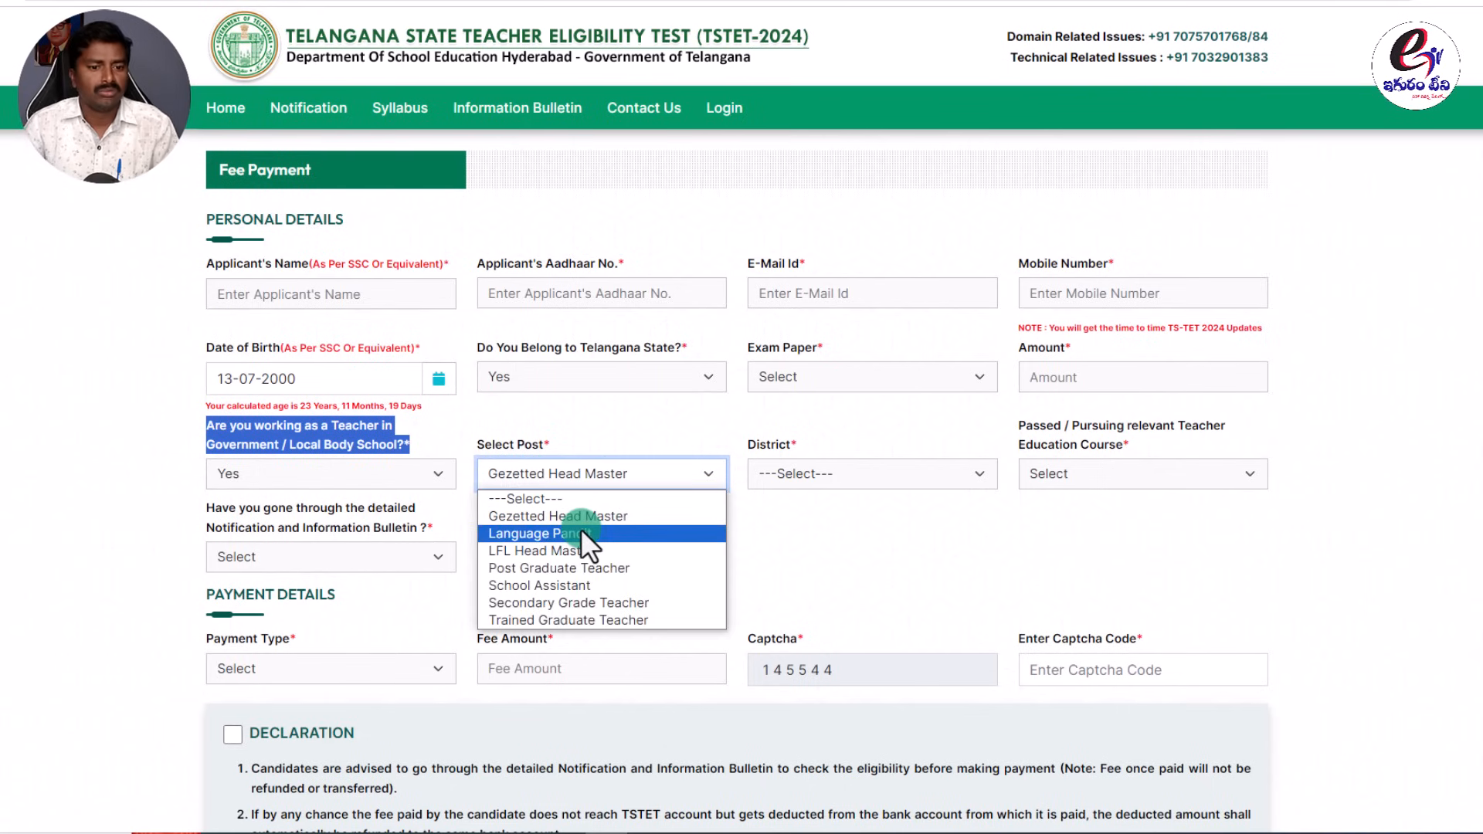
pyautogui.click(428, 474)
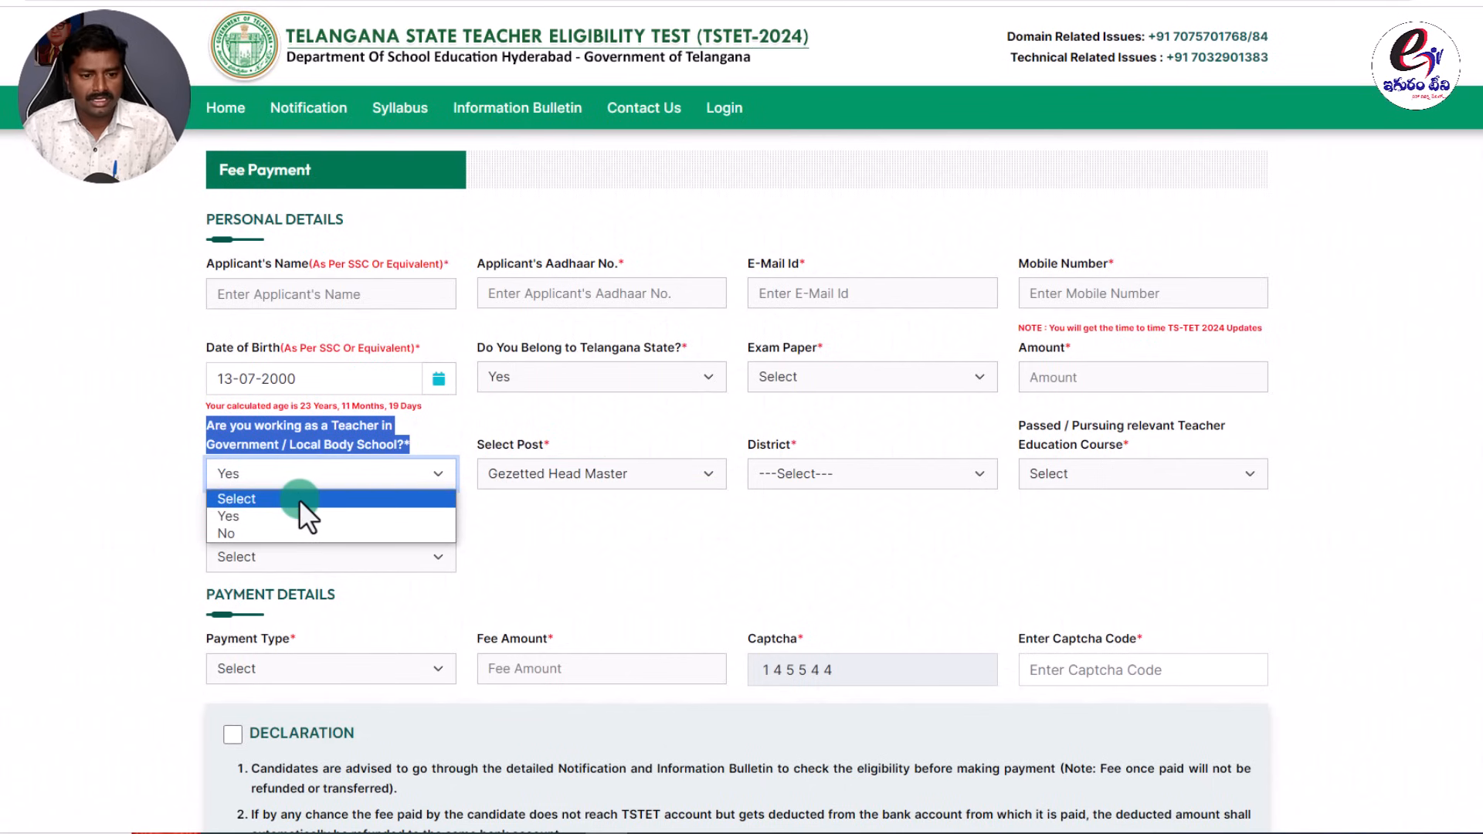
pyautogui.click(629, 473)
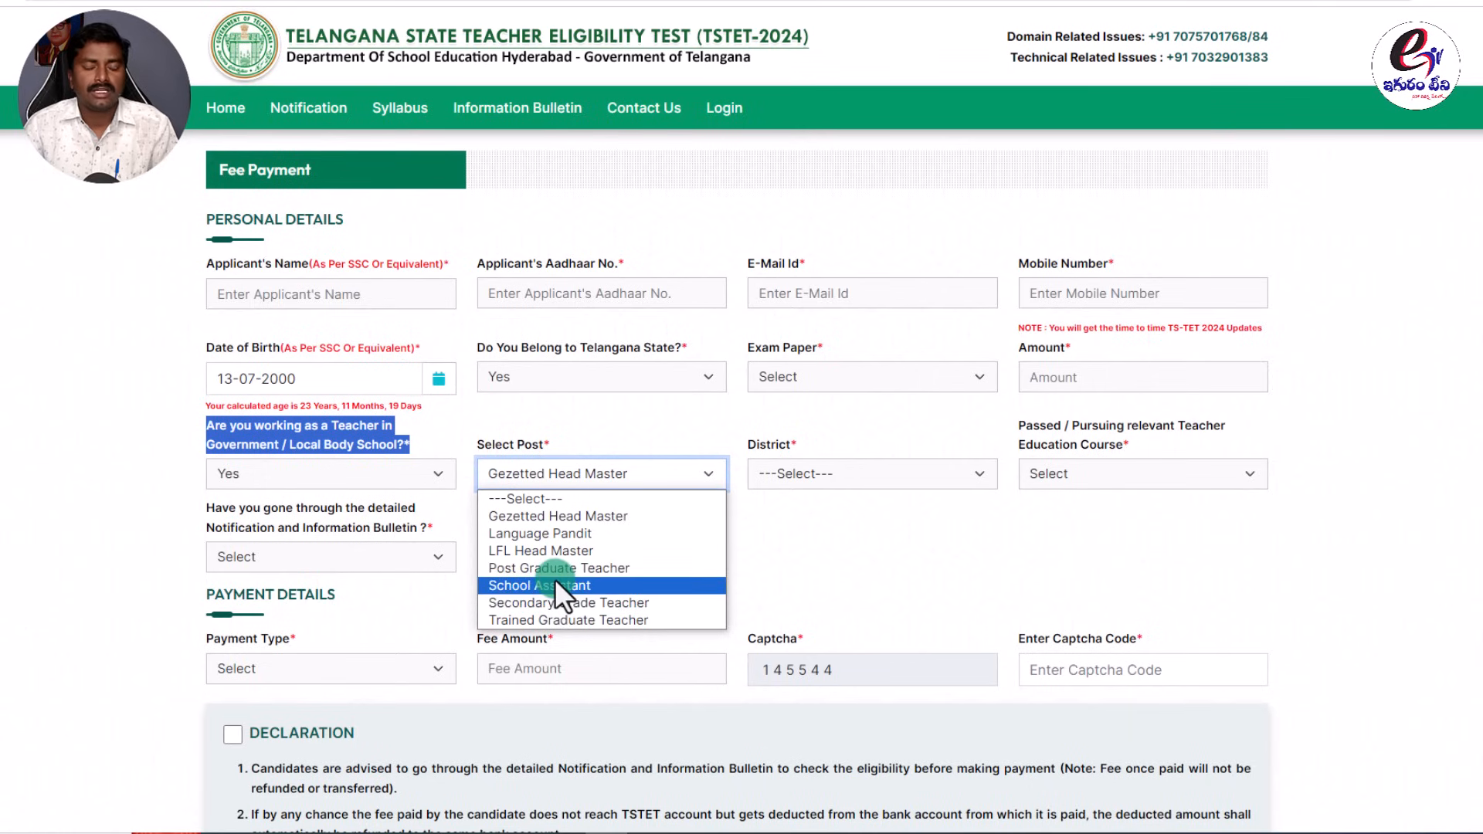
pyautogui.click(768, 550)
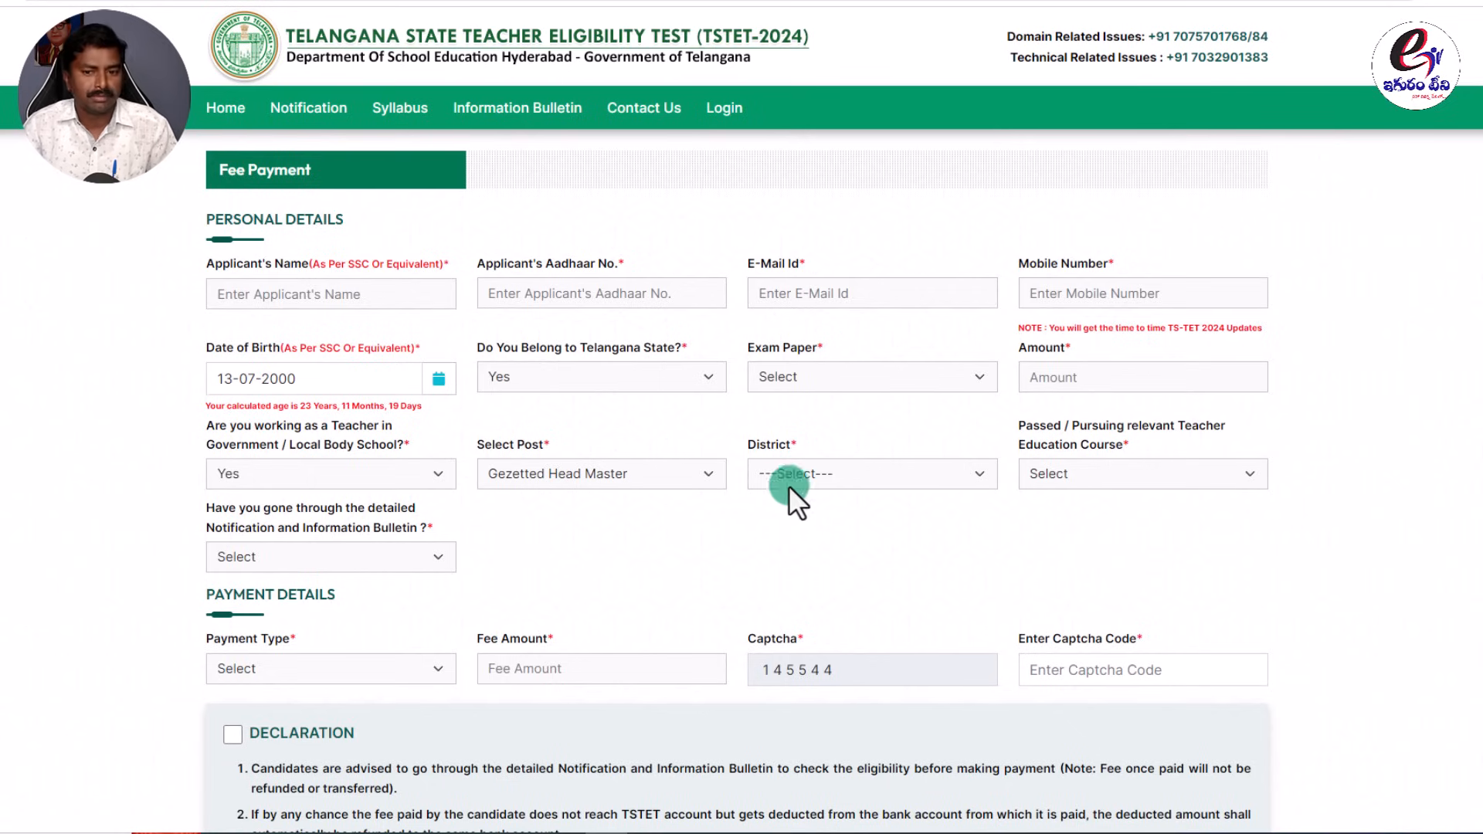
# Switch the post to Secondary Grade Teacher and browse the district list without choosing.
pyautogui.click(605, 464)
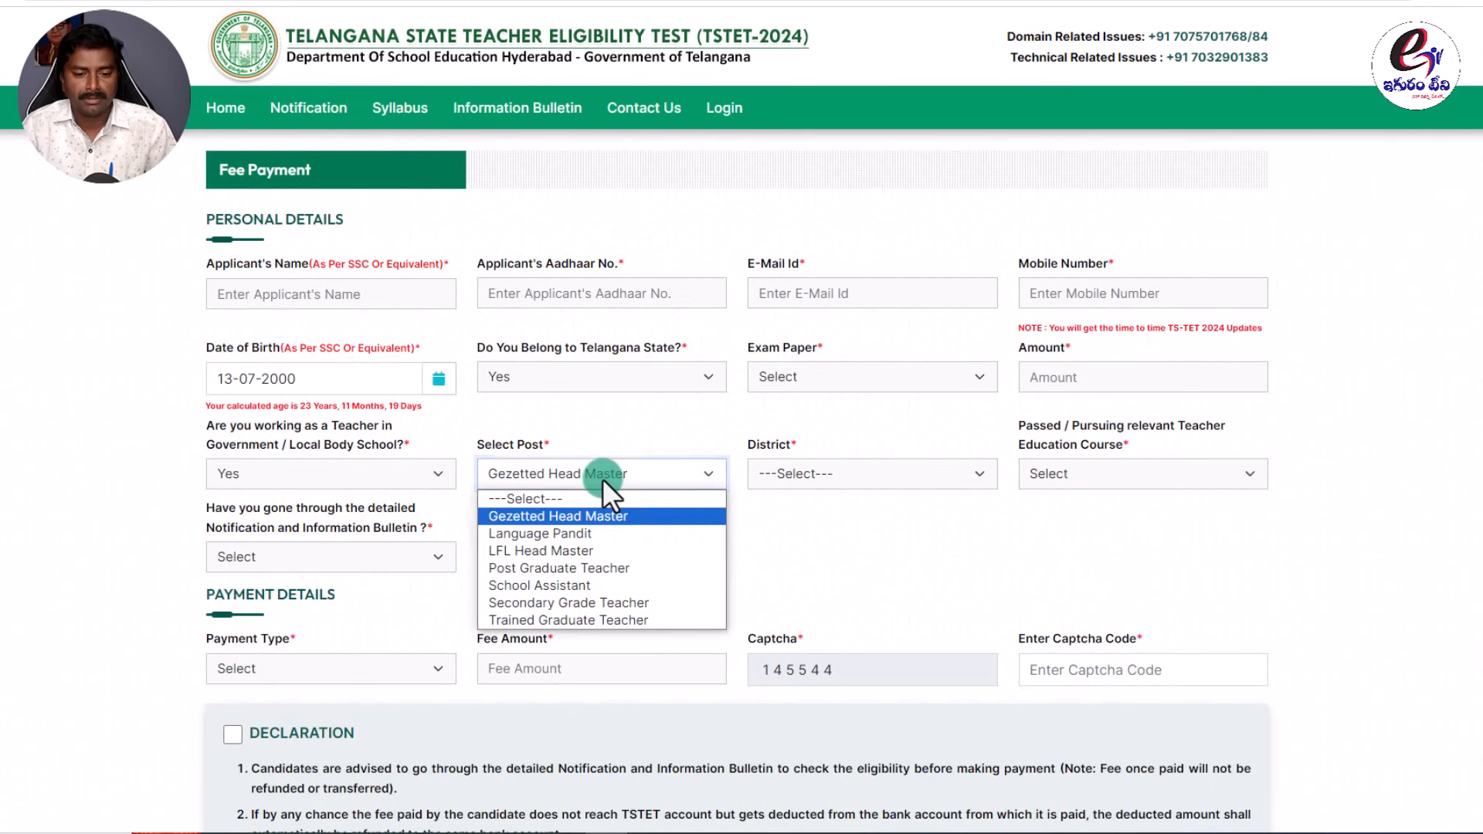
pyautogui.click(548, 601)
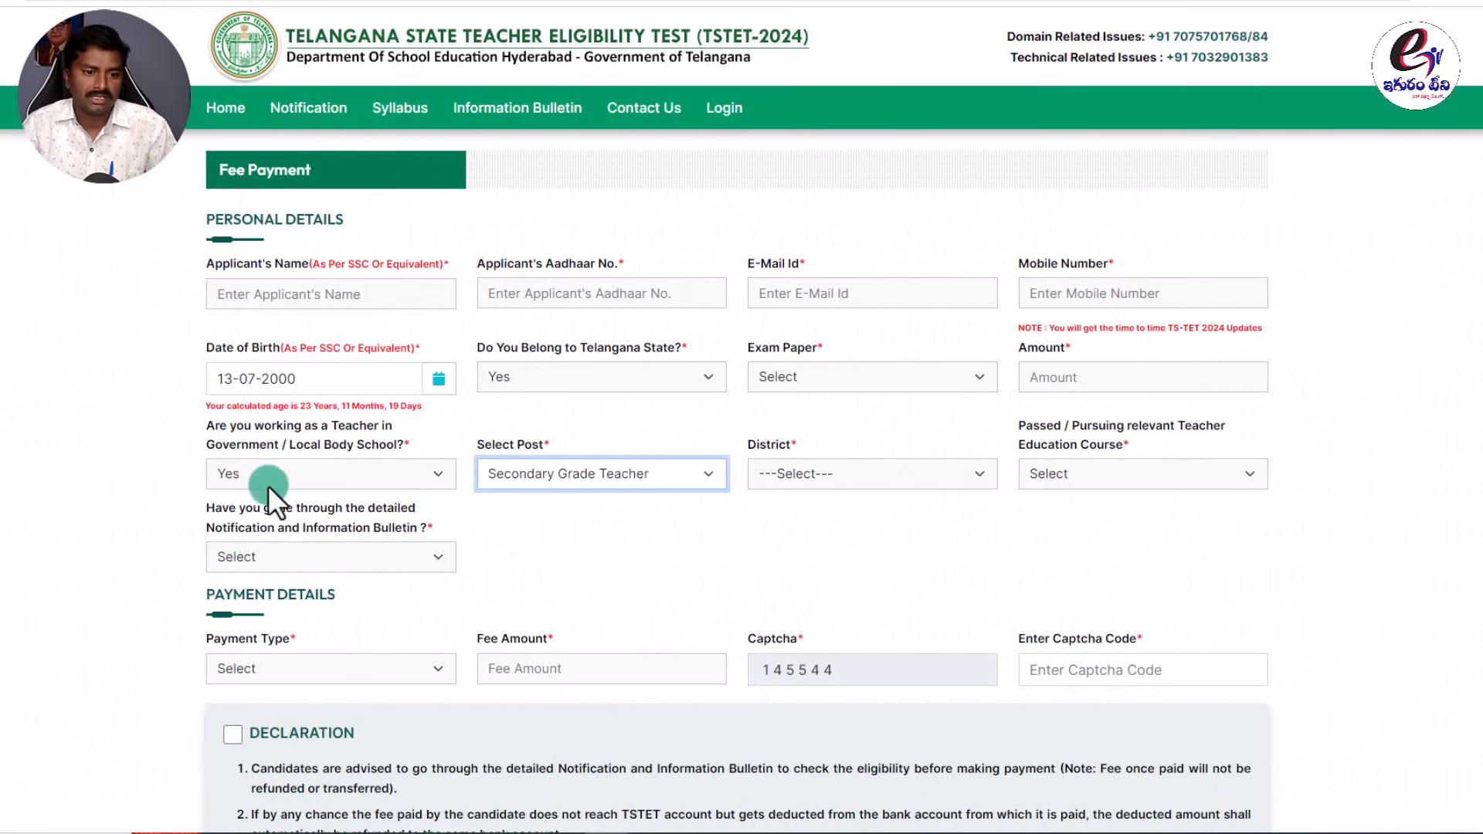
pyautogui.click(244, 471)
pyautogui.click(242, 515)
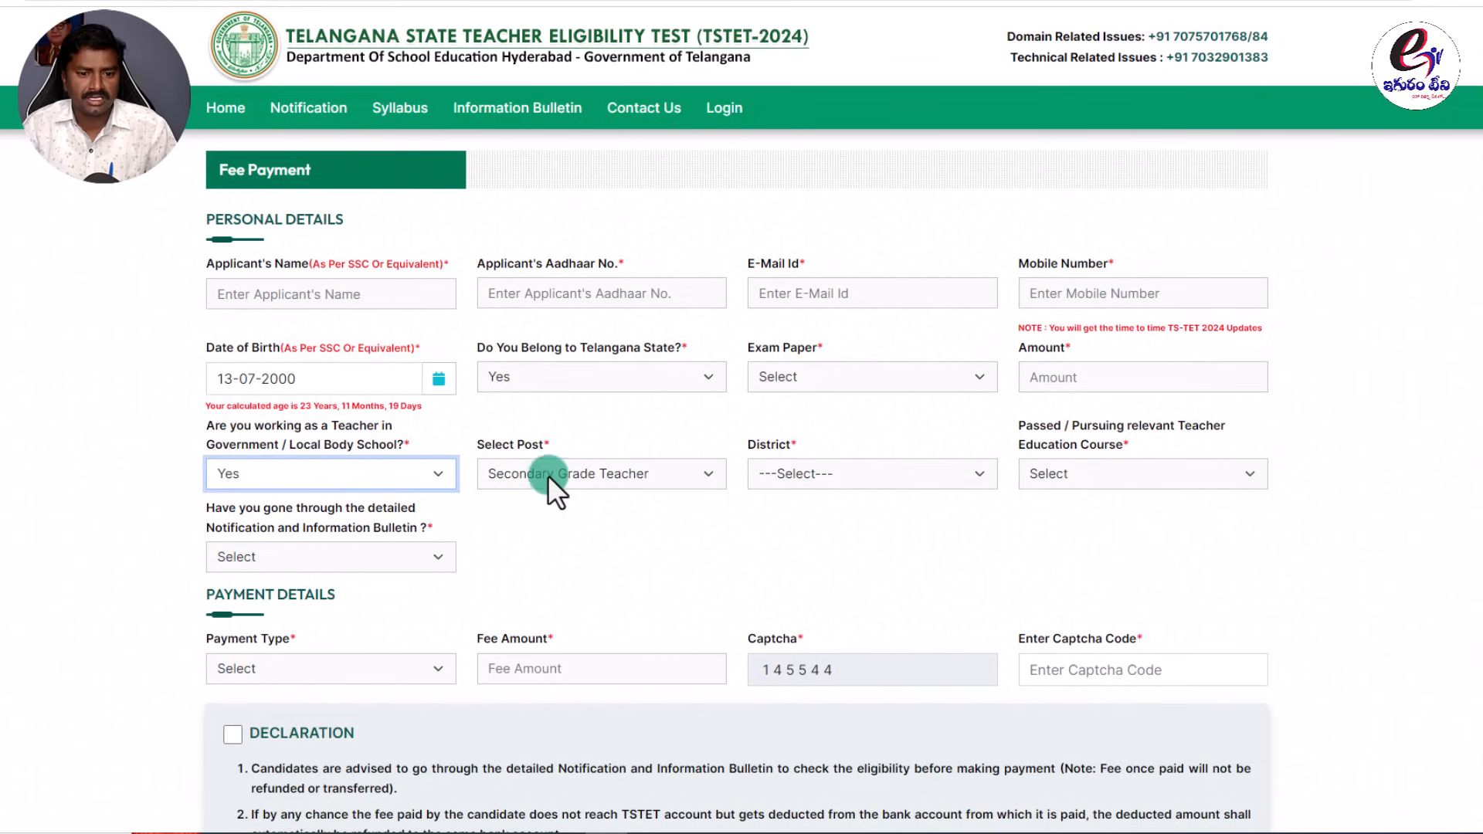
pyautogui.click(548, 476)
pyautogui.click(534, 601)
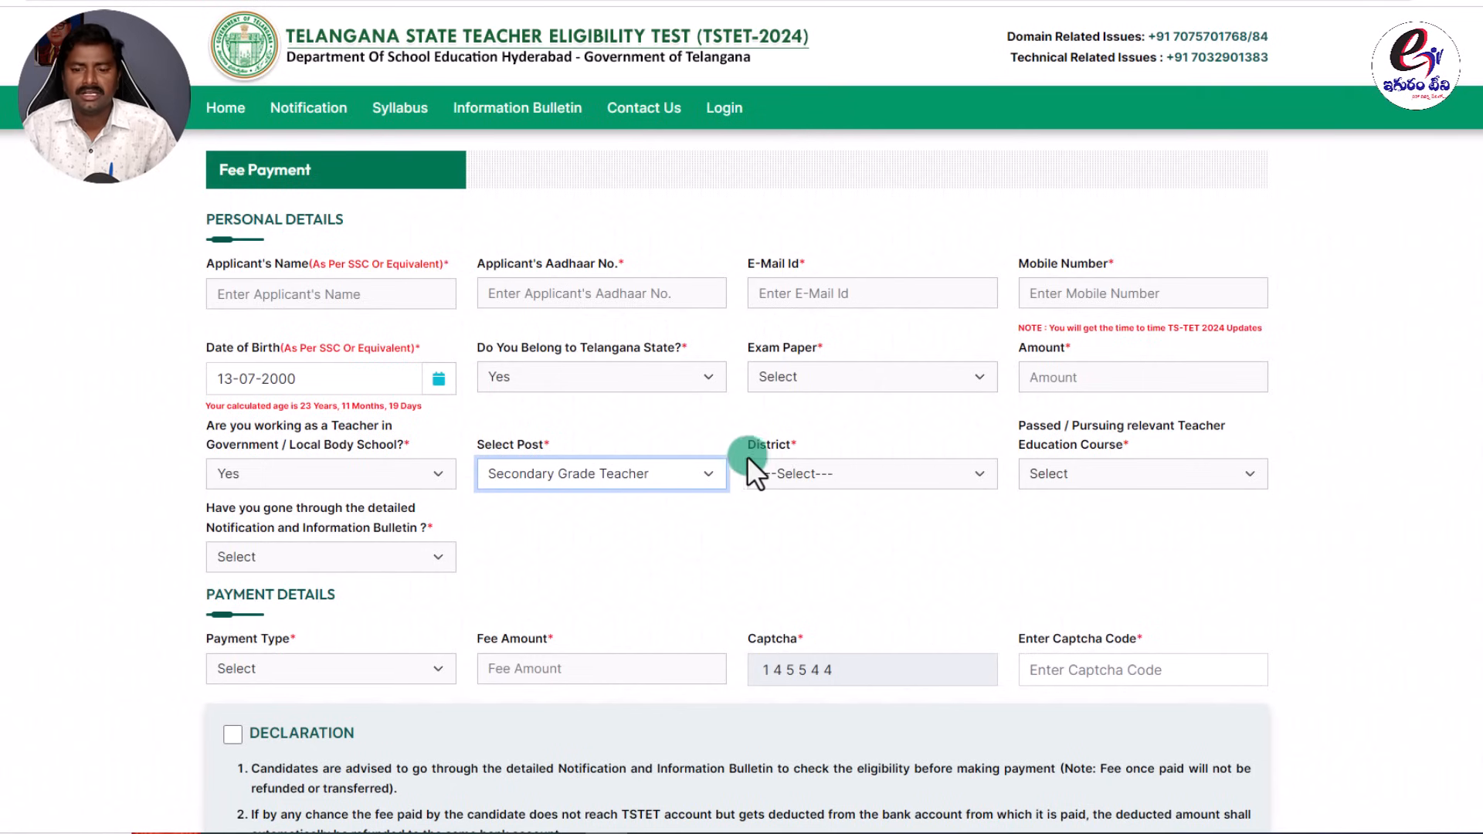
pyautogui.click(826, 473)
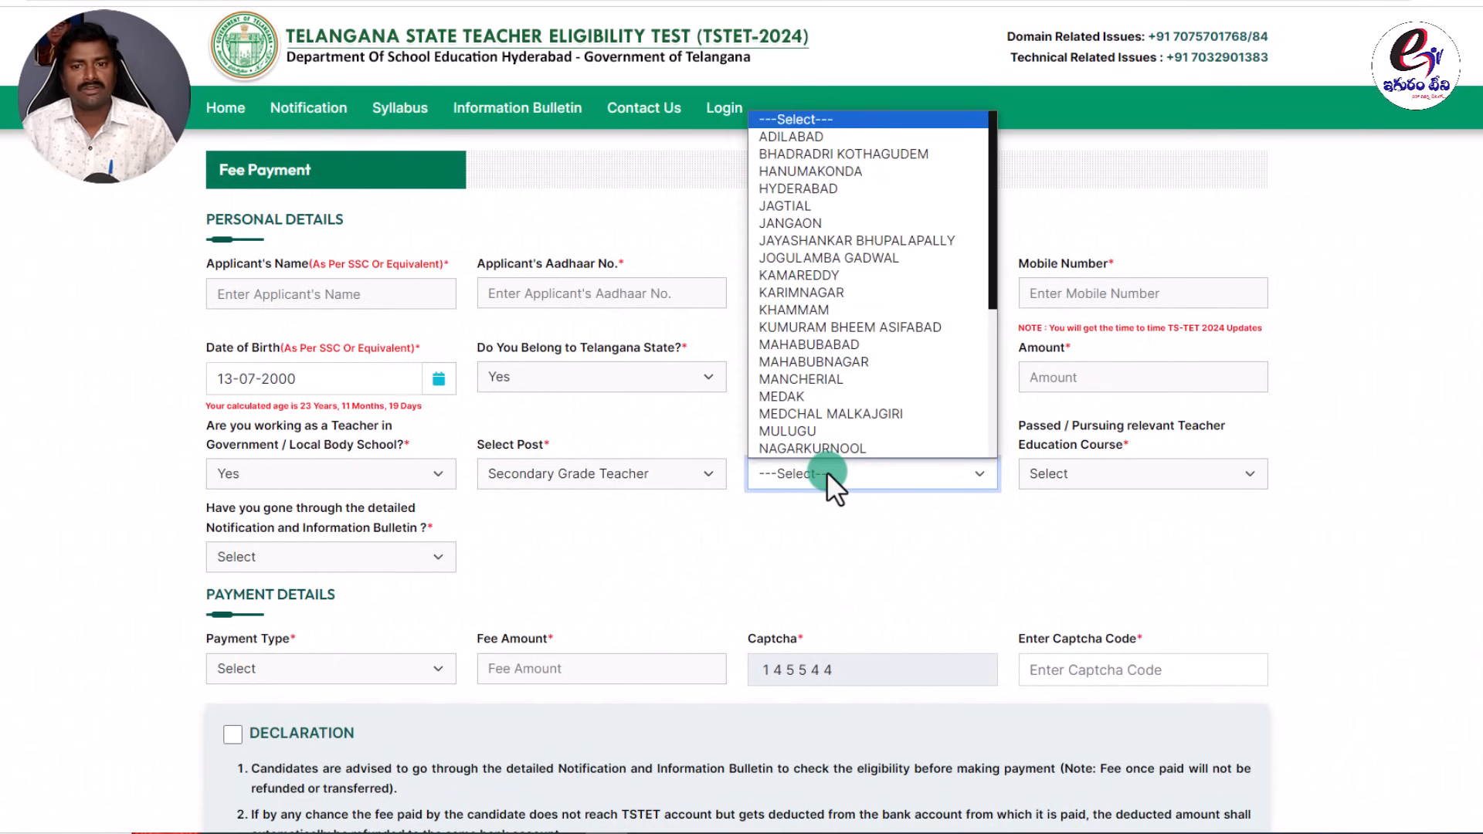
pyautogui.click(813, 577)
# Change the working-as-a-teacher answer to No, removing the post and district fields.
pyautogui.click(419, 479)
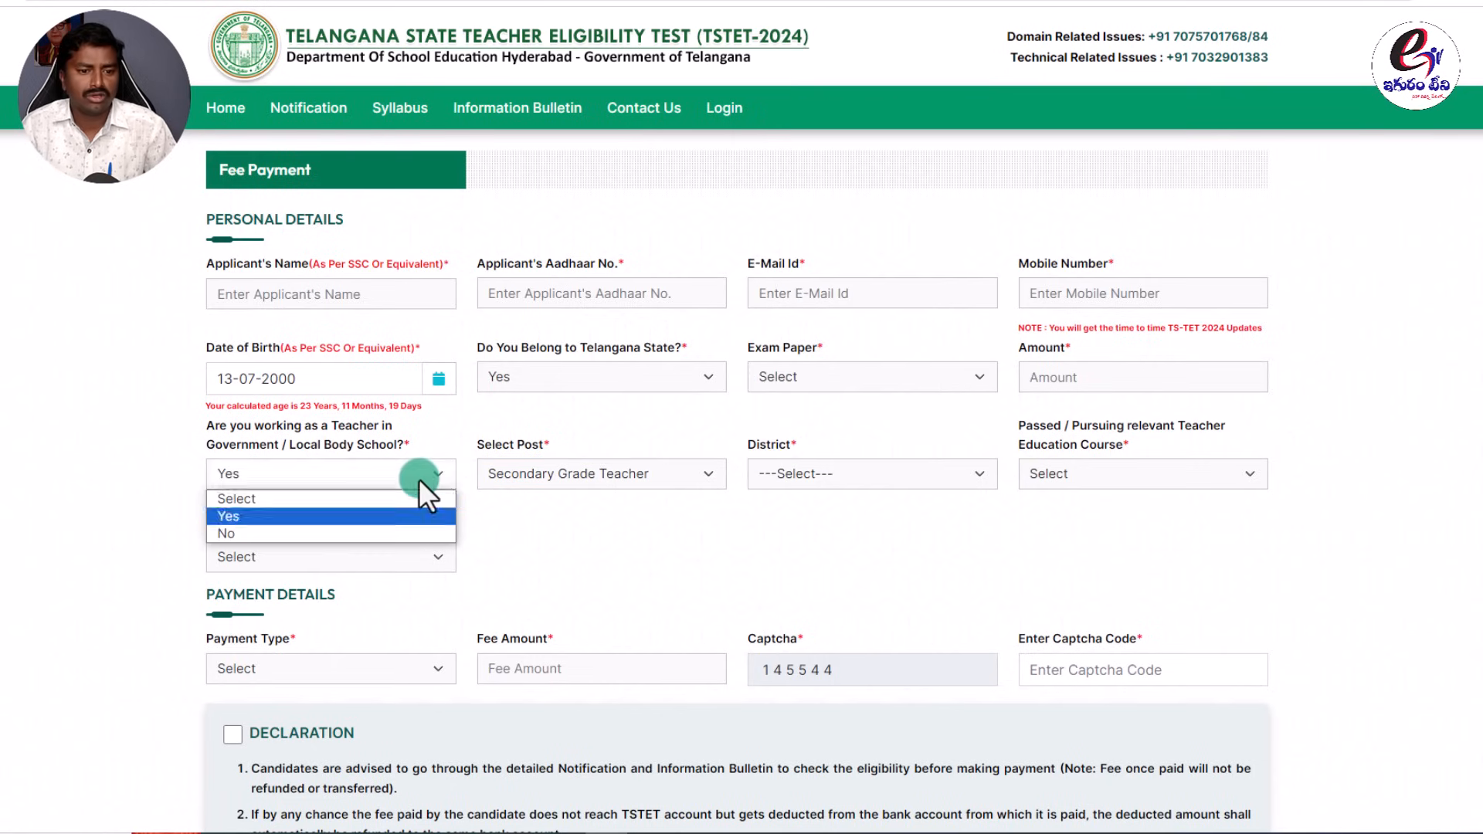
pyautogui.click(284, 533)
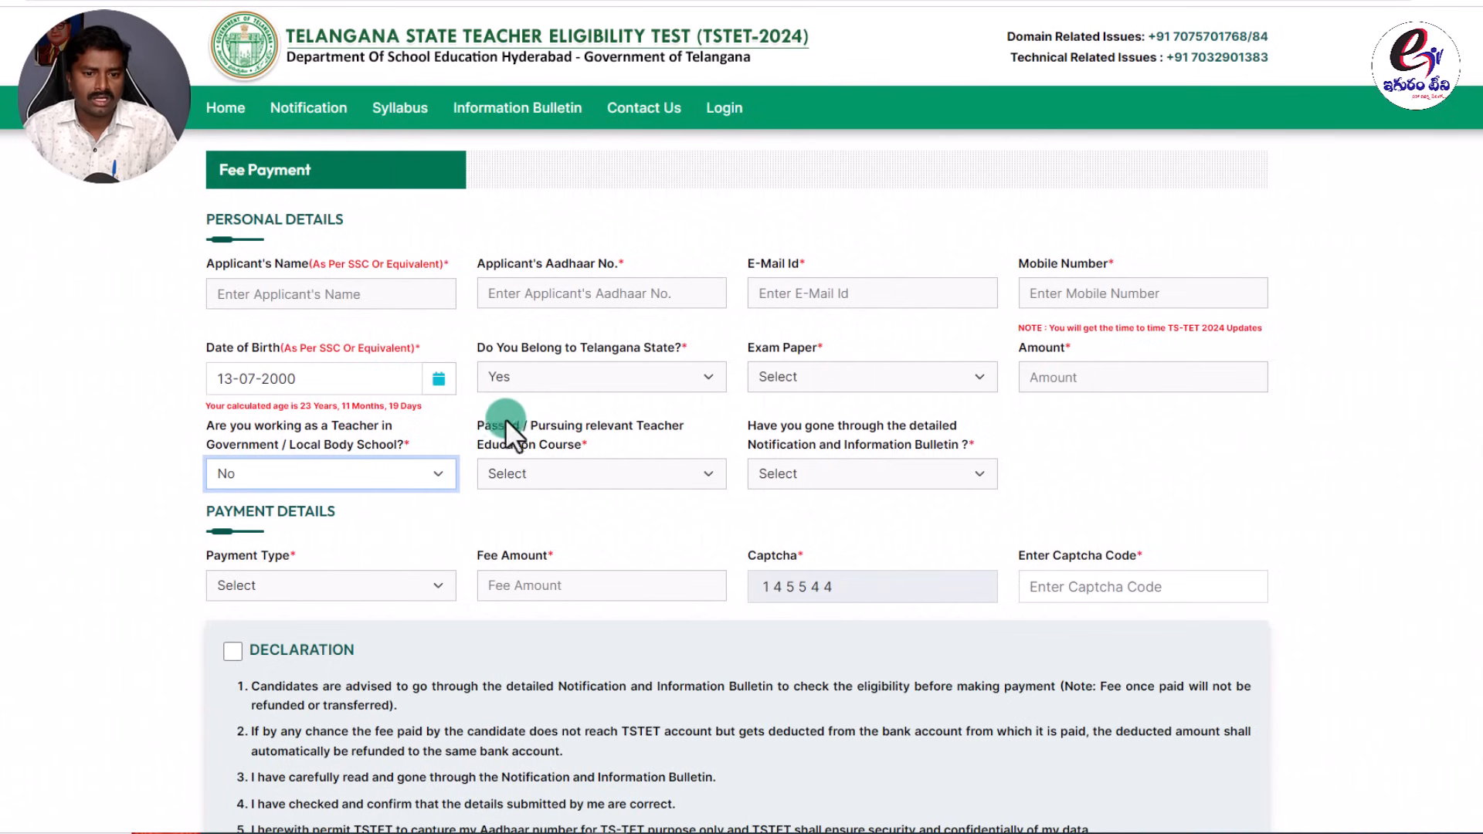
pyautogui.moveTo(478, 423); pyautogui.dragTo(594, 421)
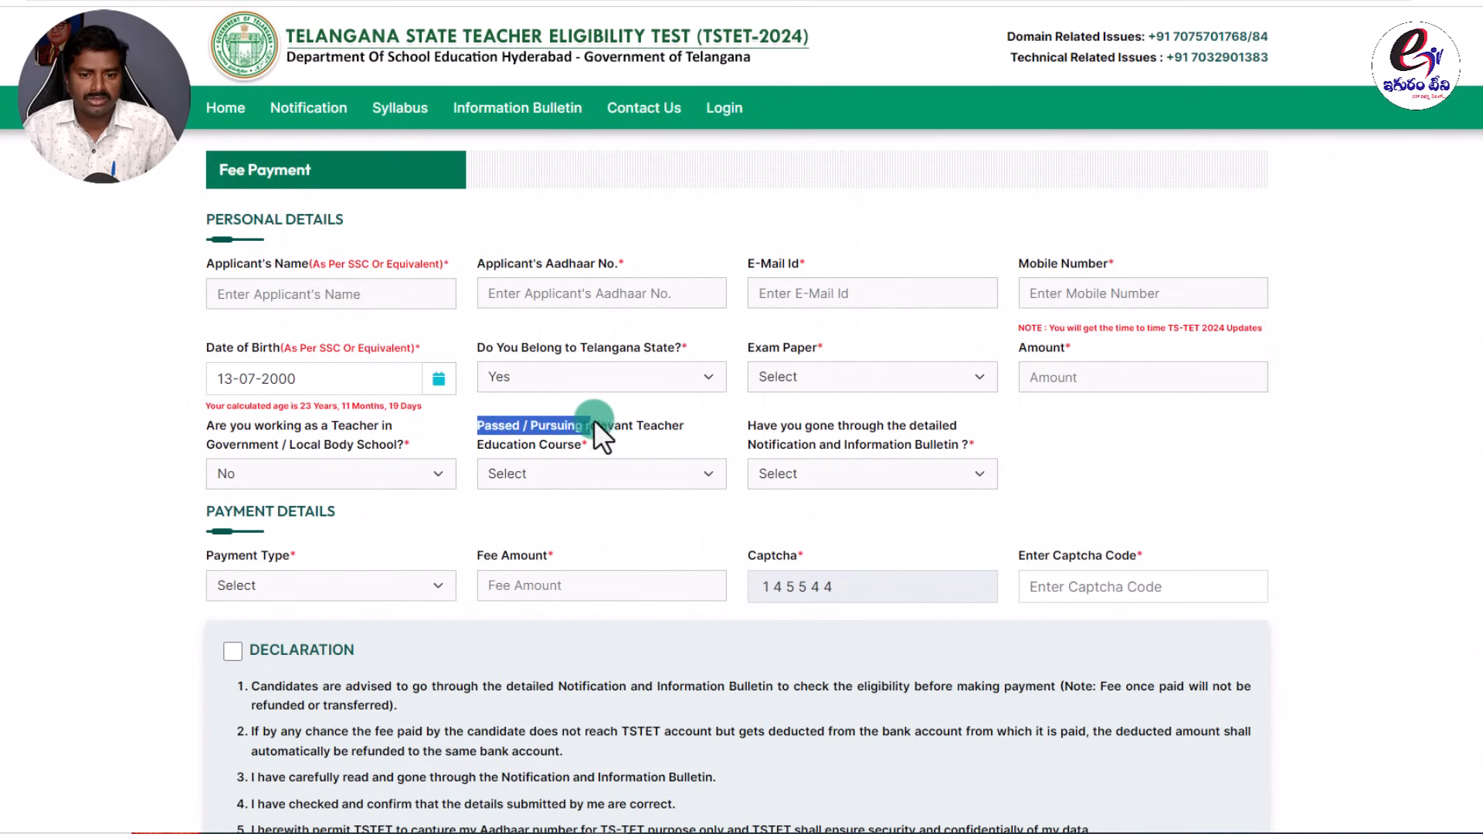
pyautogui.click(556, 471)
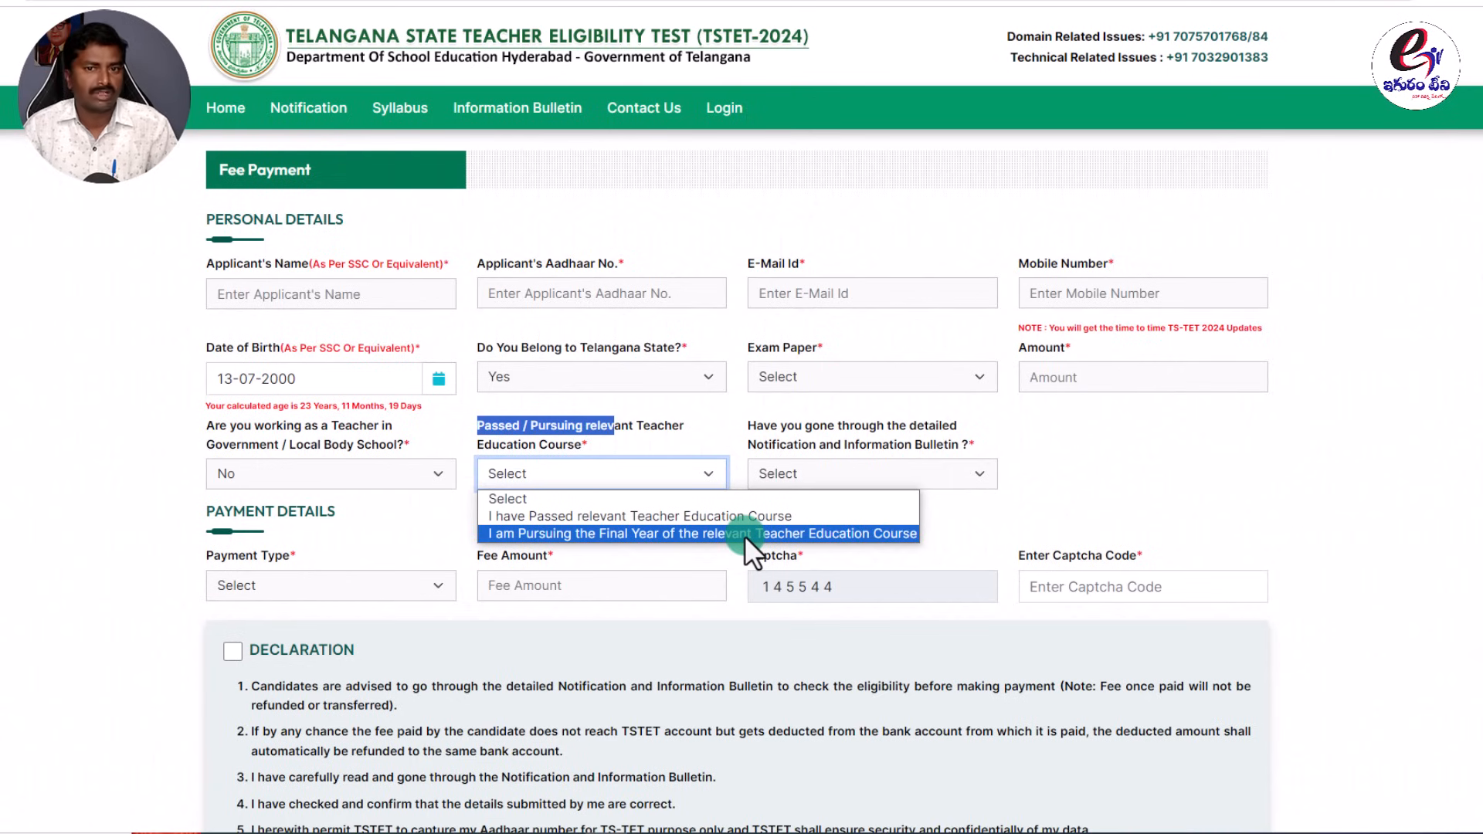
# Mark the relevant teacher education course as passed and answer Yes to reading the bulletin.
pyautogui.click(734, 520)
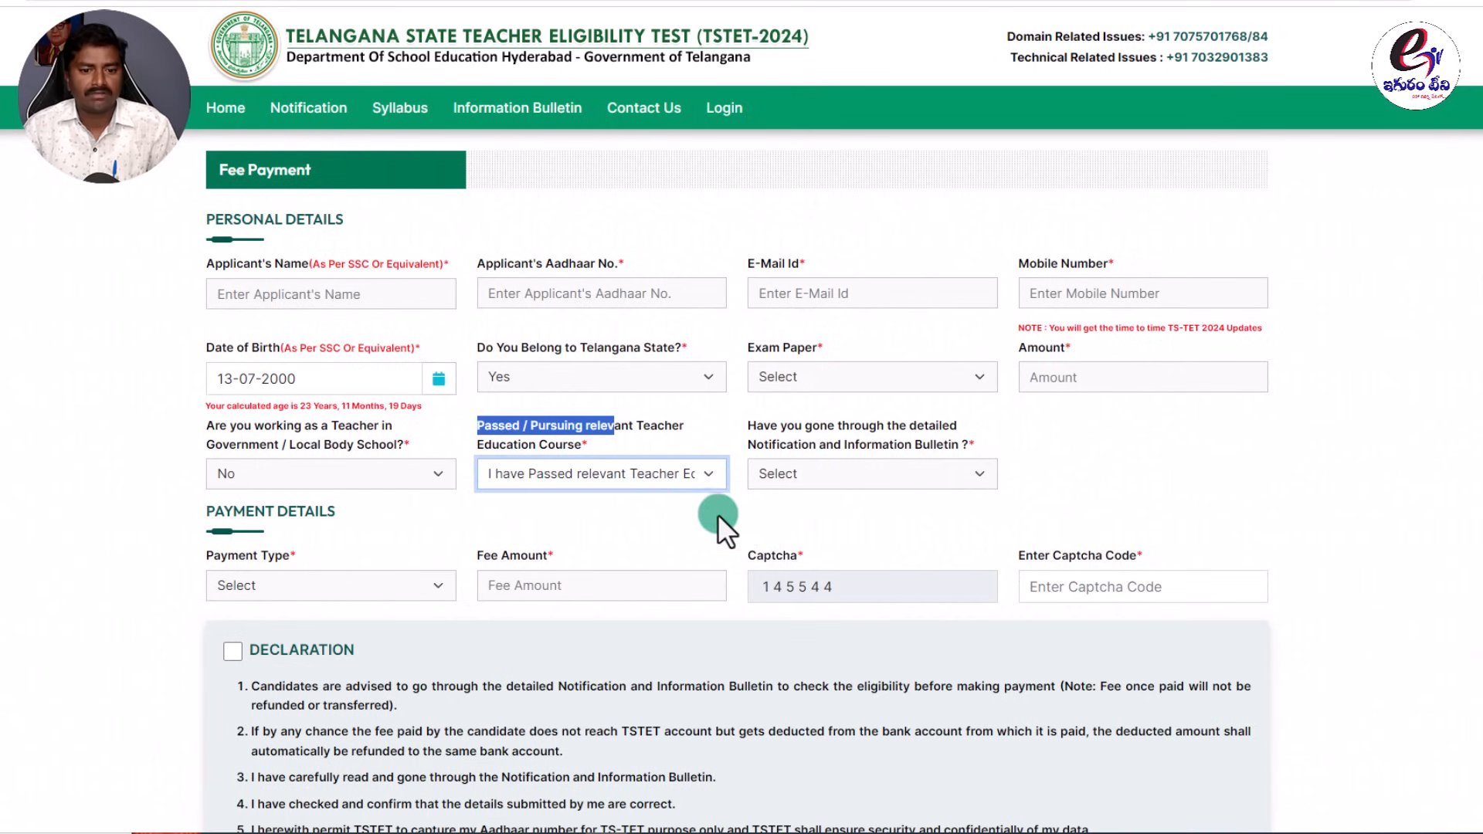
pyautogui.click(638, 476)
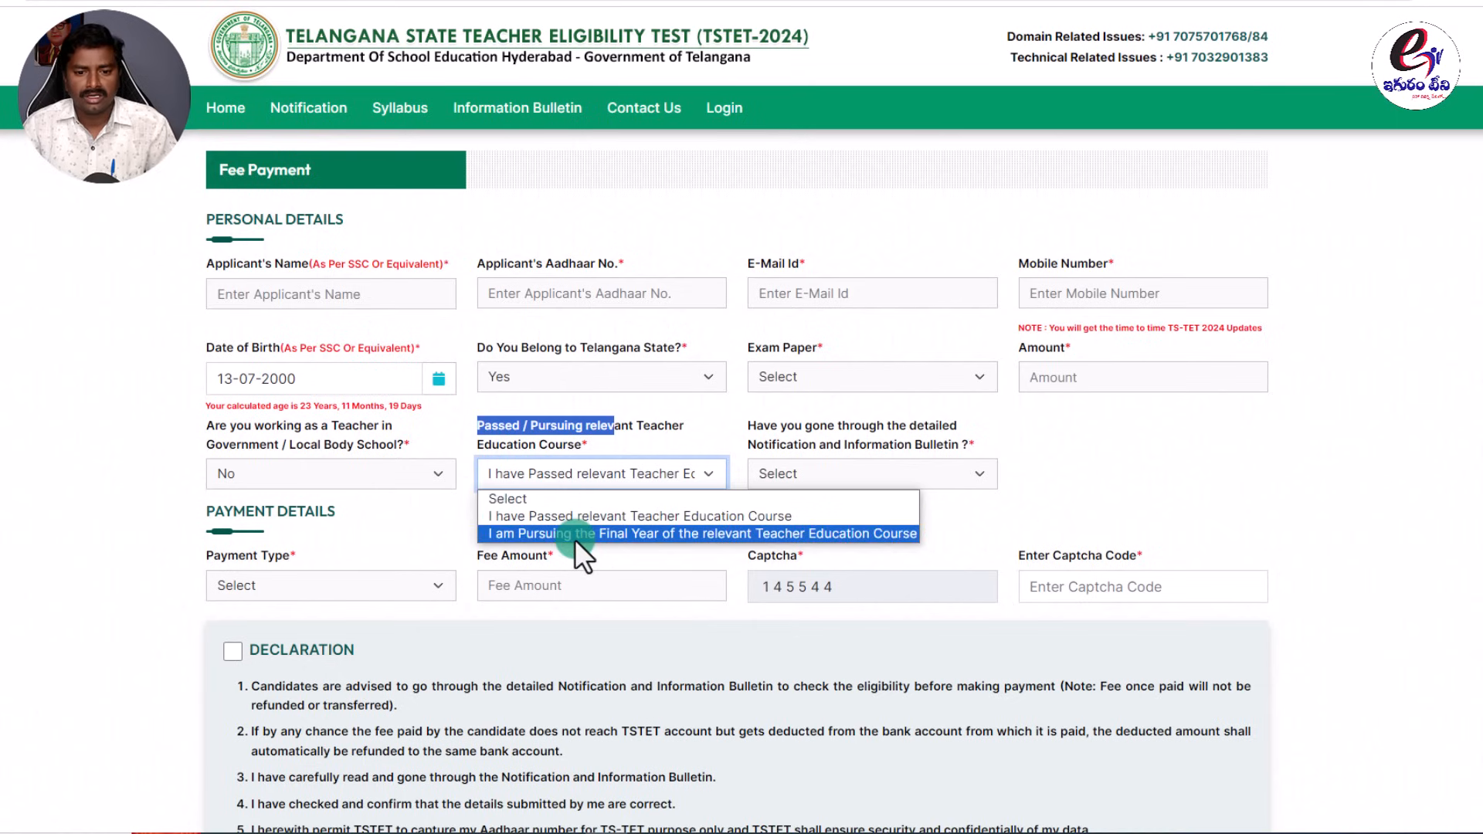
pyautogui.click(1050, 485)
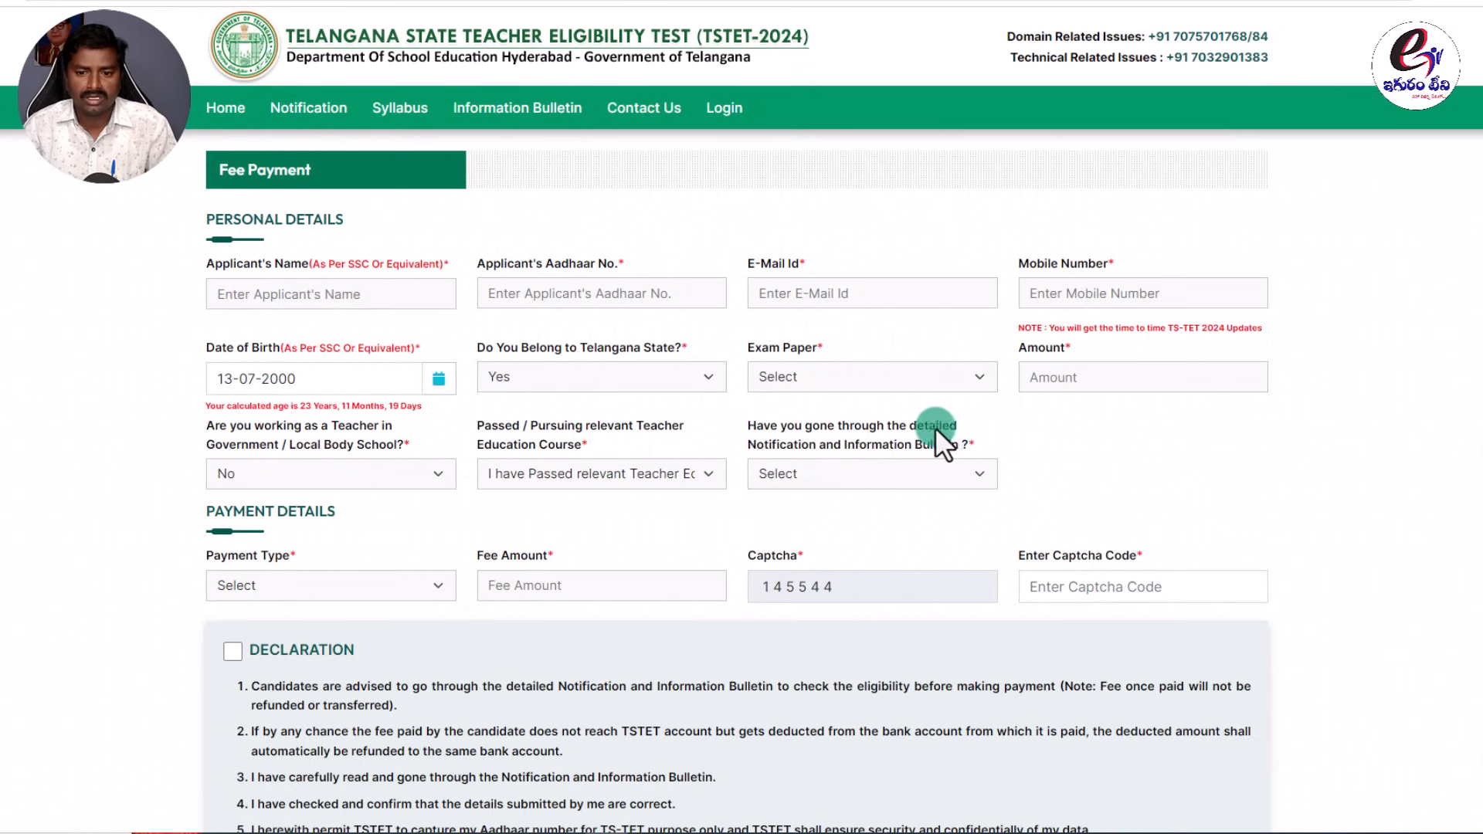
pyautogui.click(890, 465)
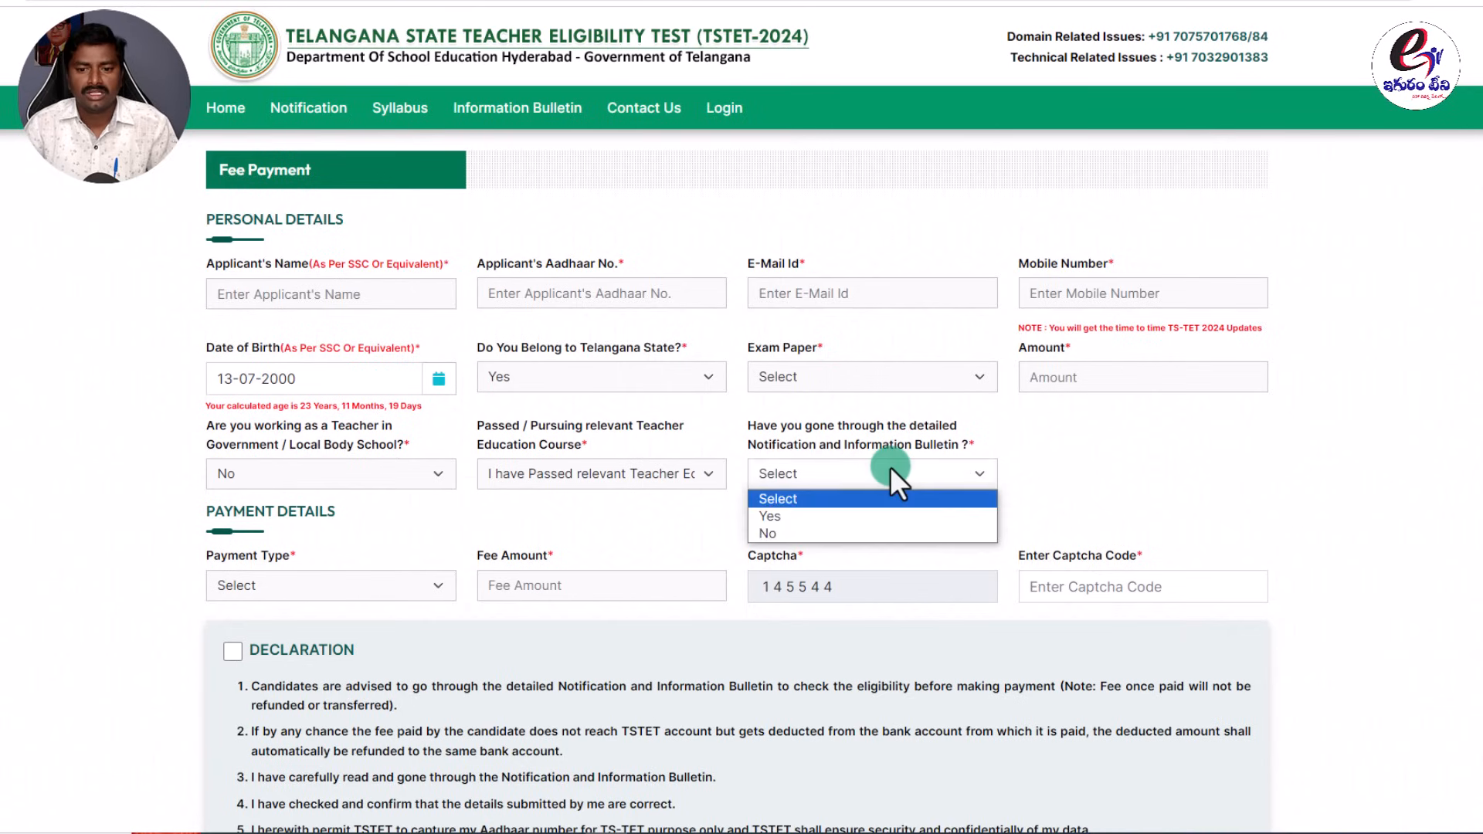
pyautogui.click(789, 518)
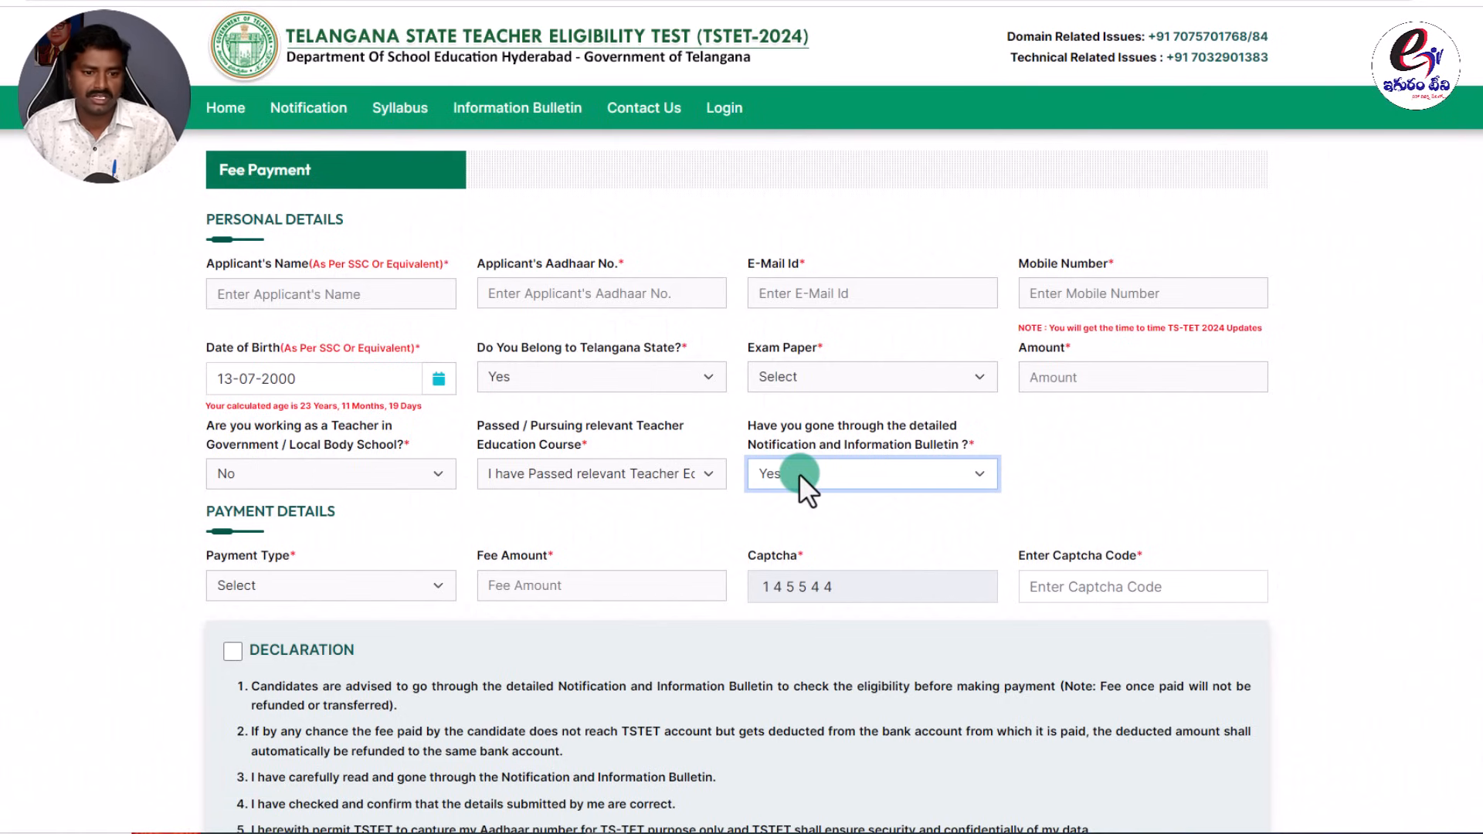
pyautogui.click(296, 585)
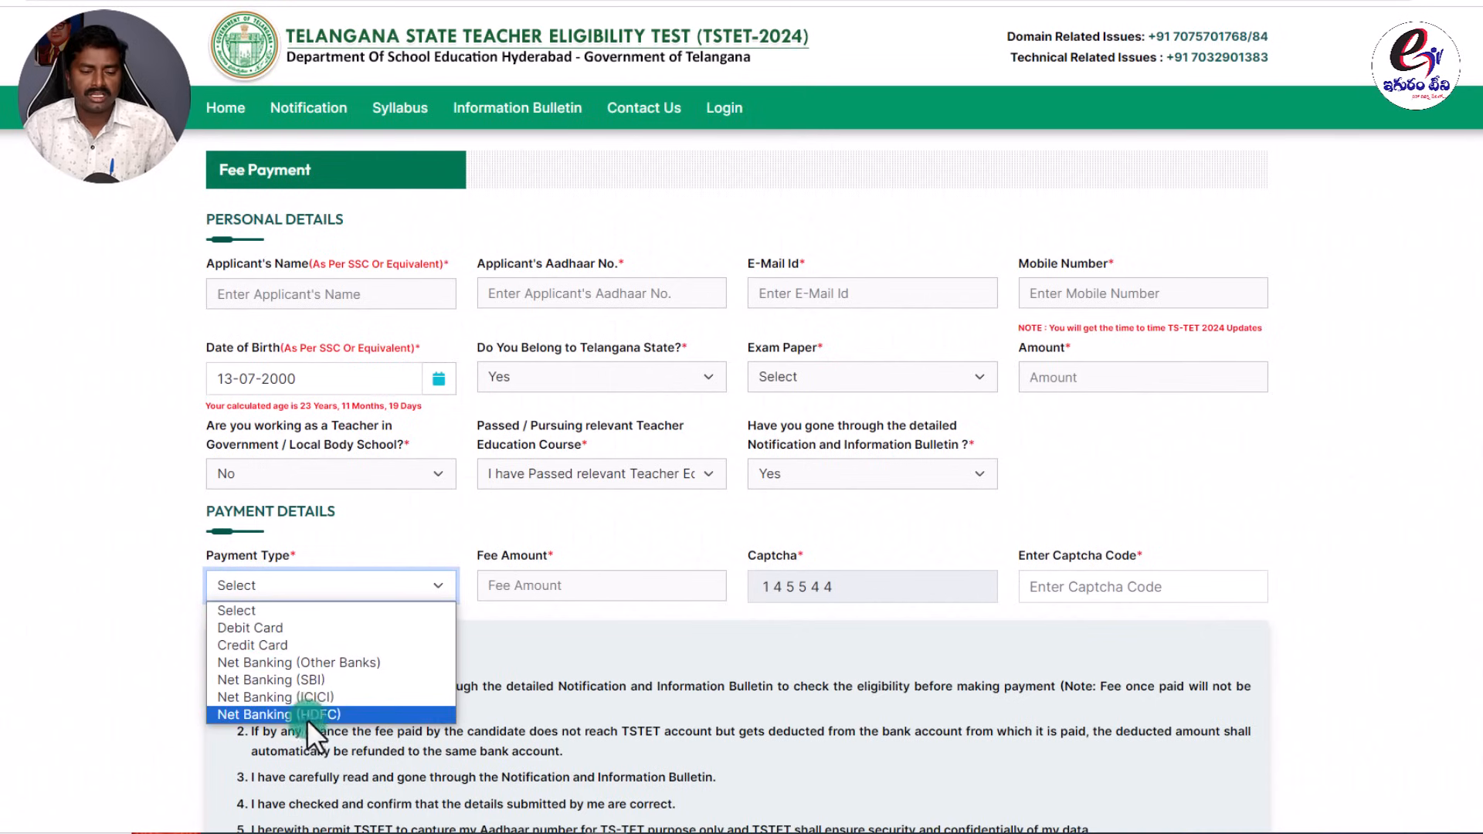
# Set Credit Card as the payment type and enter the captcha code.
pyautogui.click(595, 537)
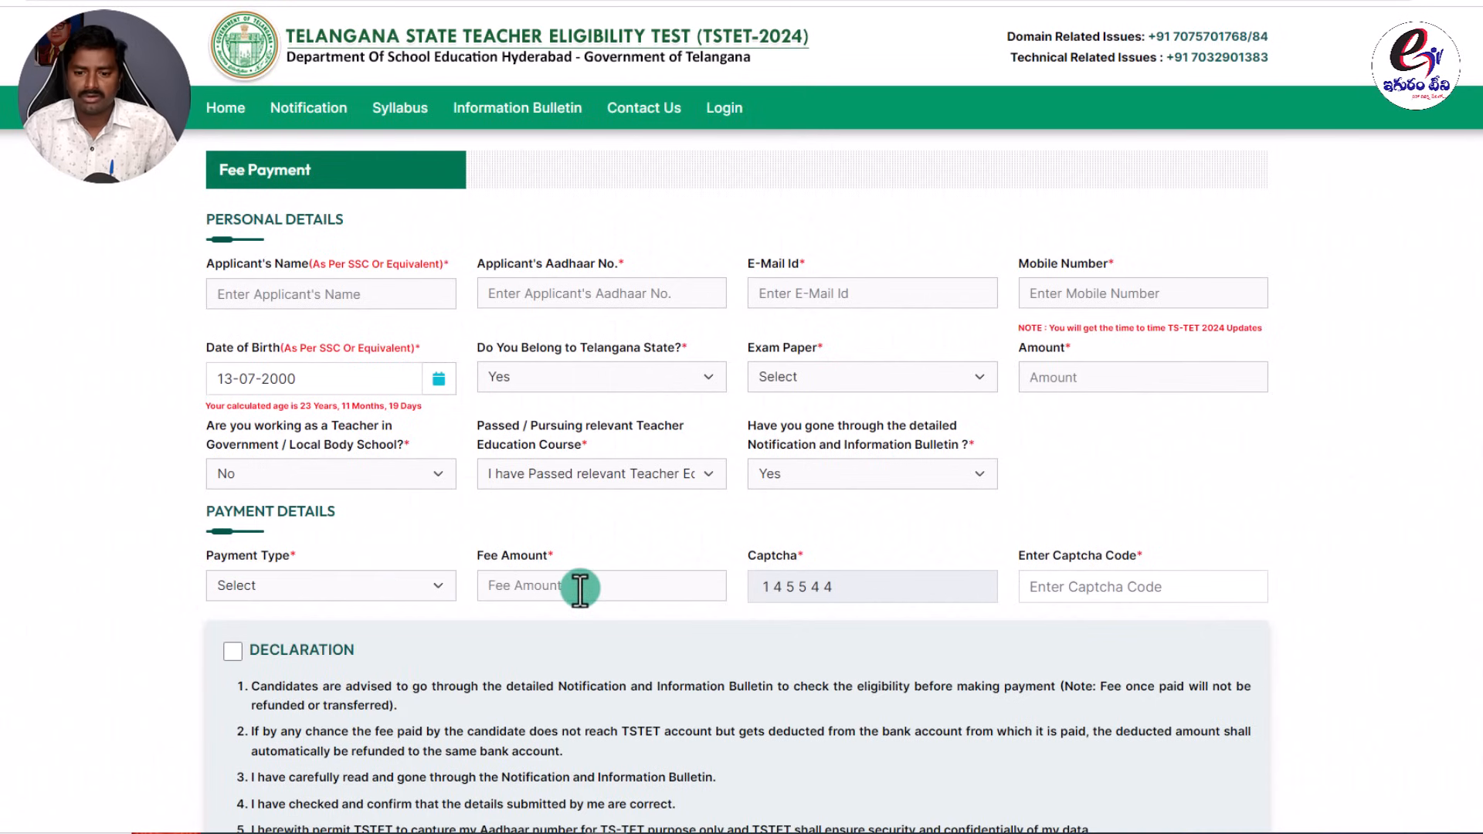
pyautogui.click(1101, 587)
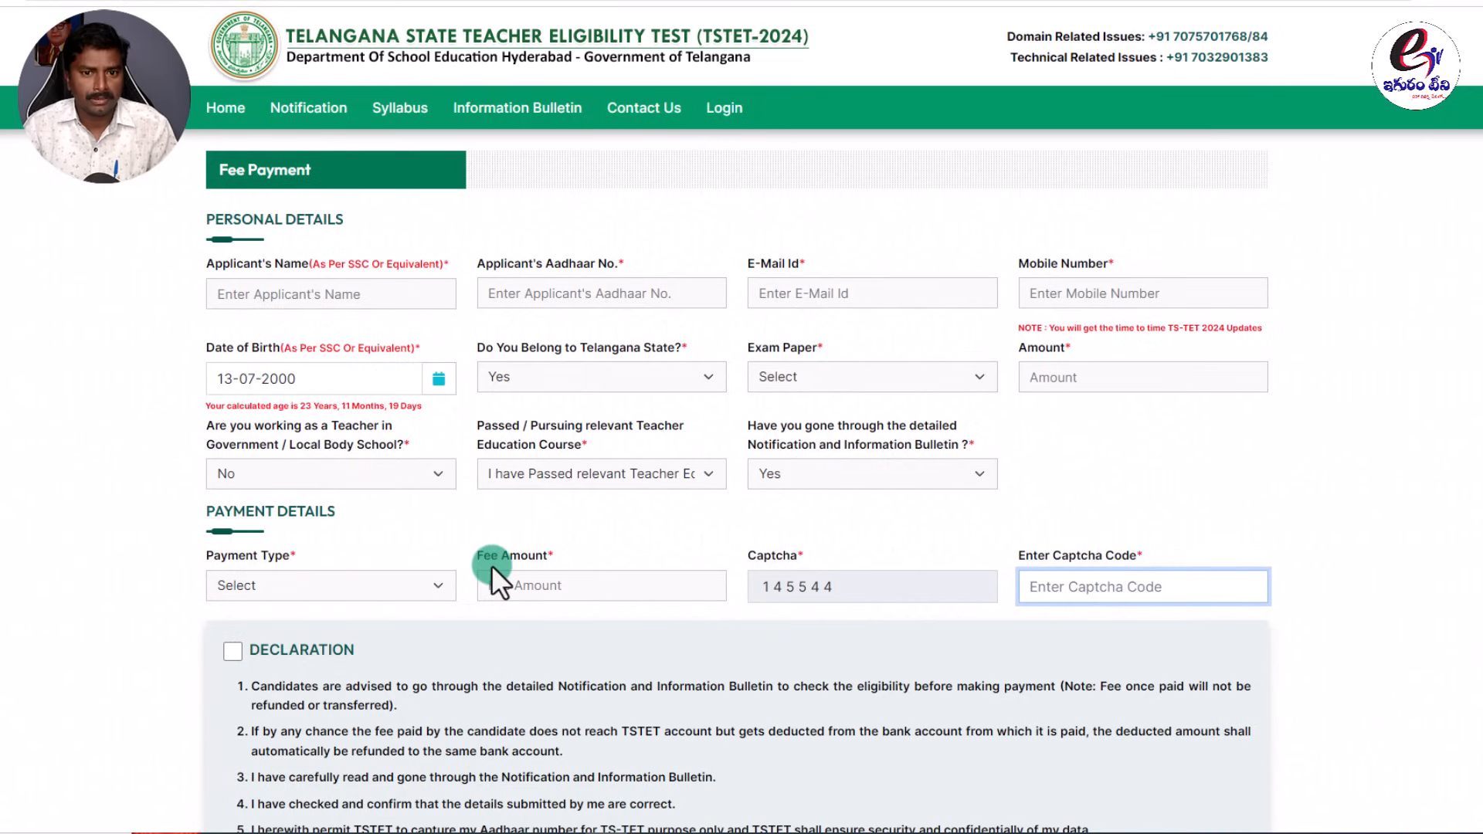
pyautogui.click(1052, 485)
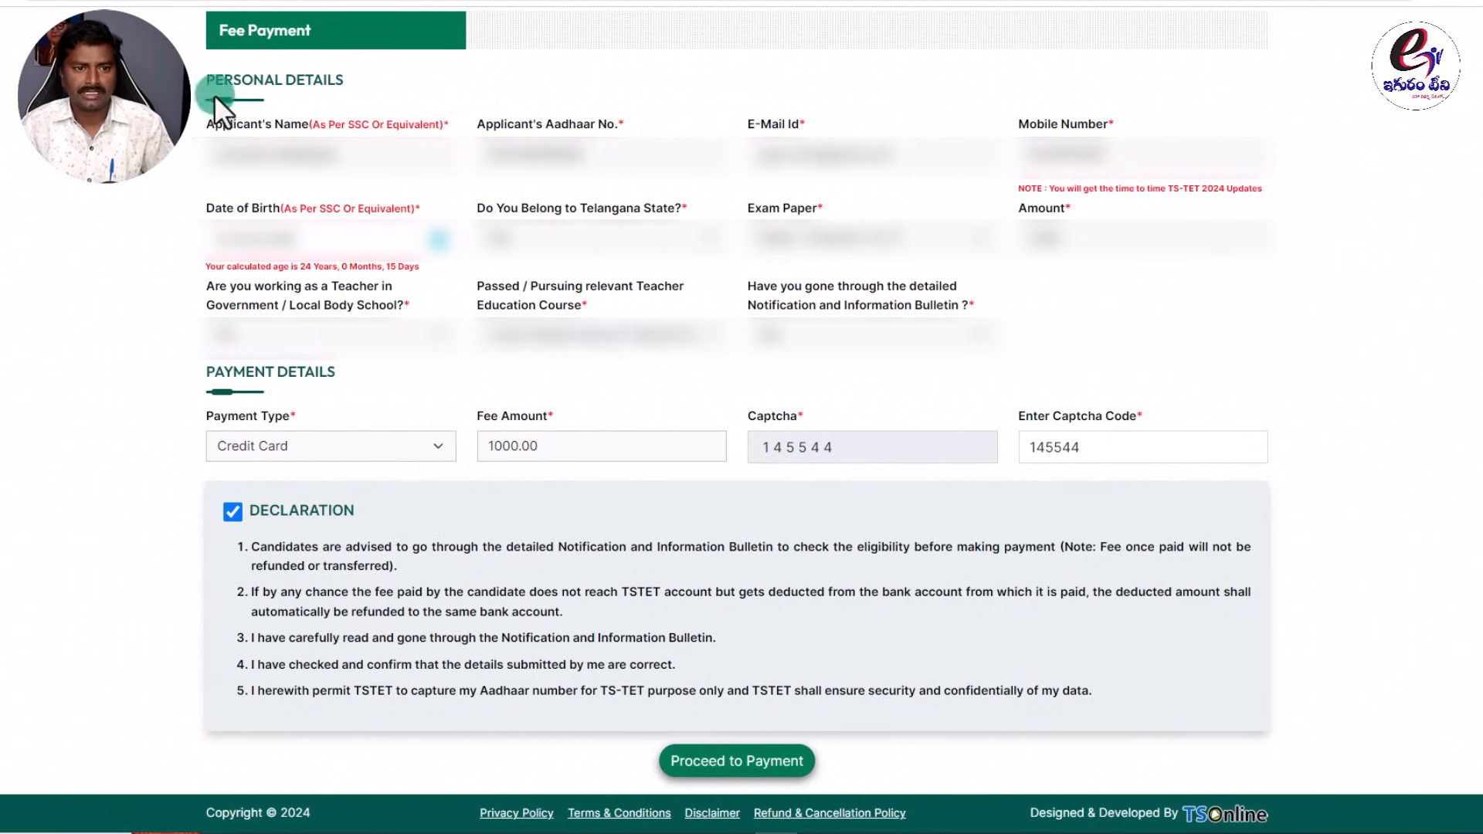
pyautogui.tripleClick(357, 81)
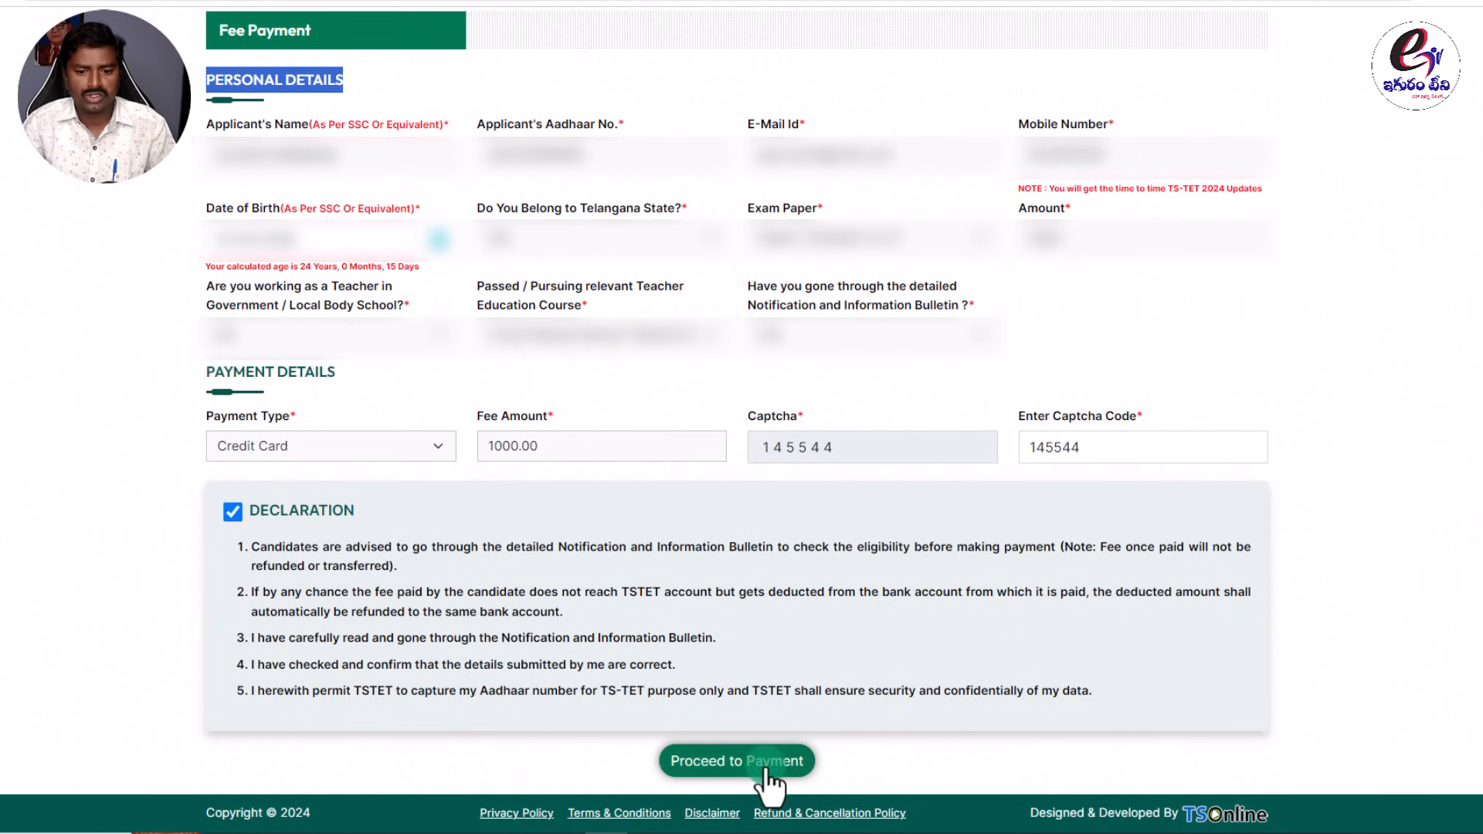
# Accept the declaration and send the 1000.00 fee form to the payment gateway.
pyautogui.click(718, 762)
pyautogui.click(746, 760)
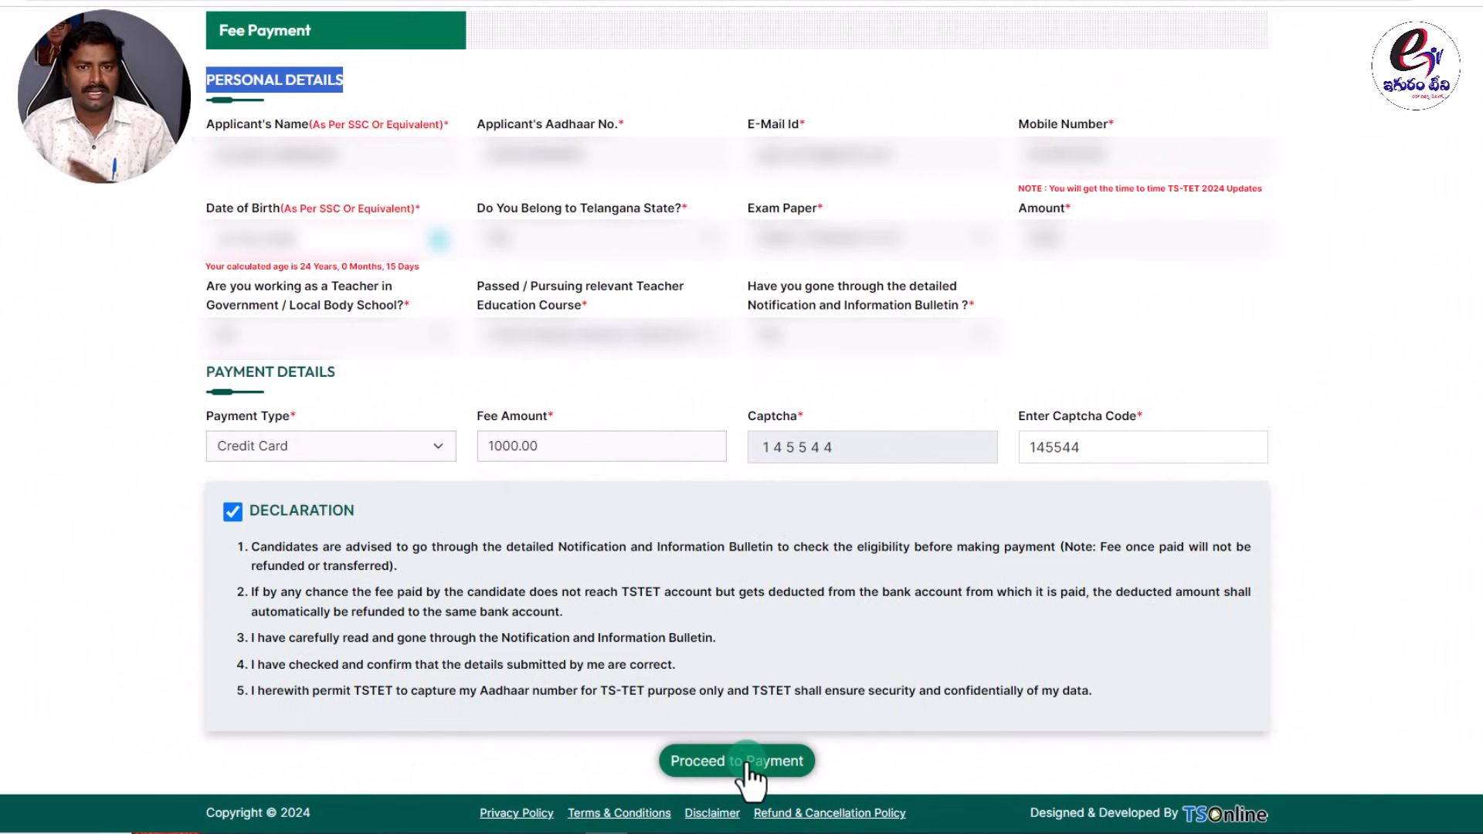
pyautogui.click(558, 410)
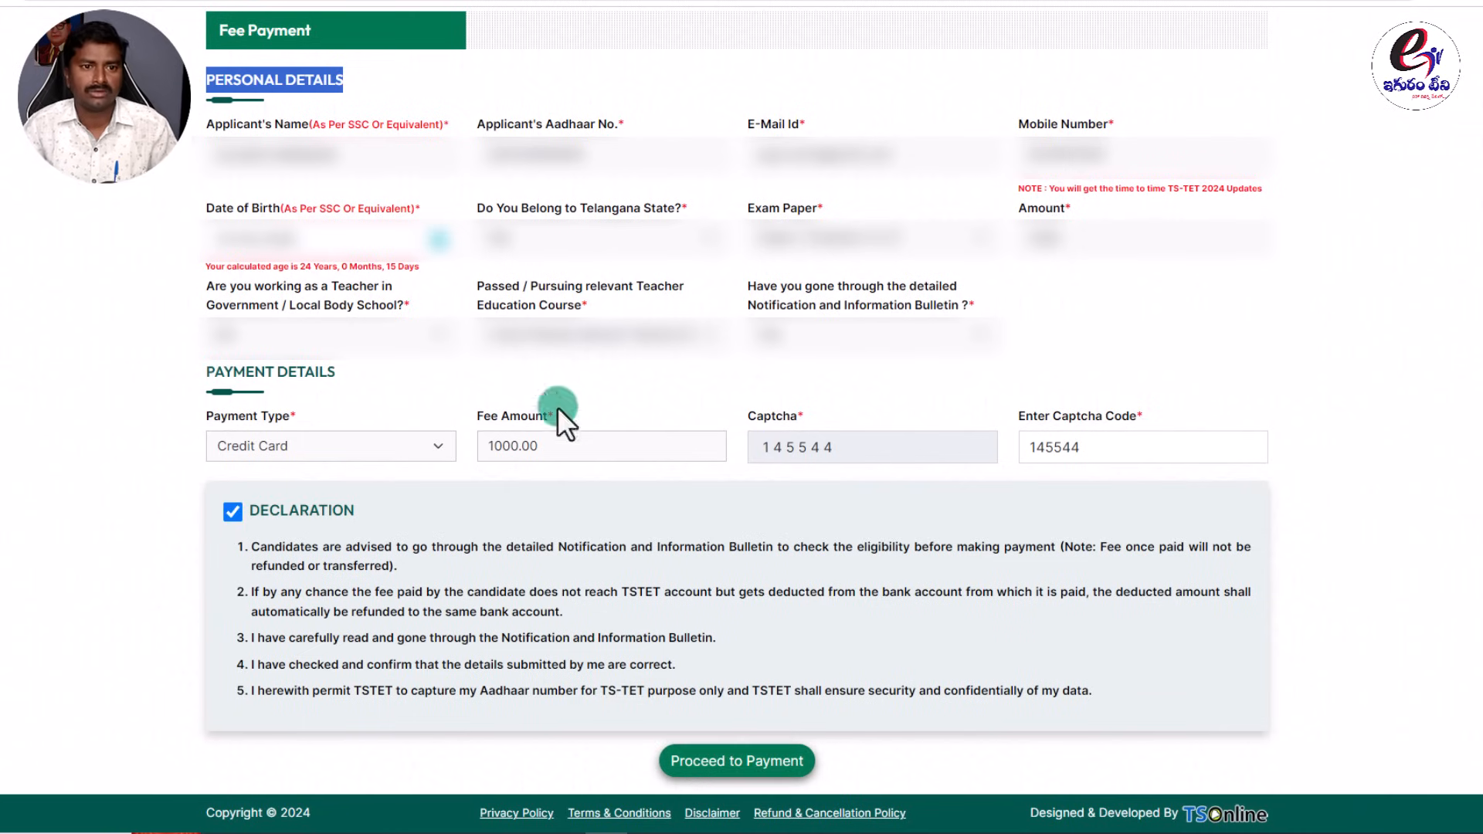
pyautogui.click(358, 73)
pyautogui.moveTo(191, 70); pyautogui.dragTo(344, 81)
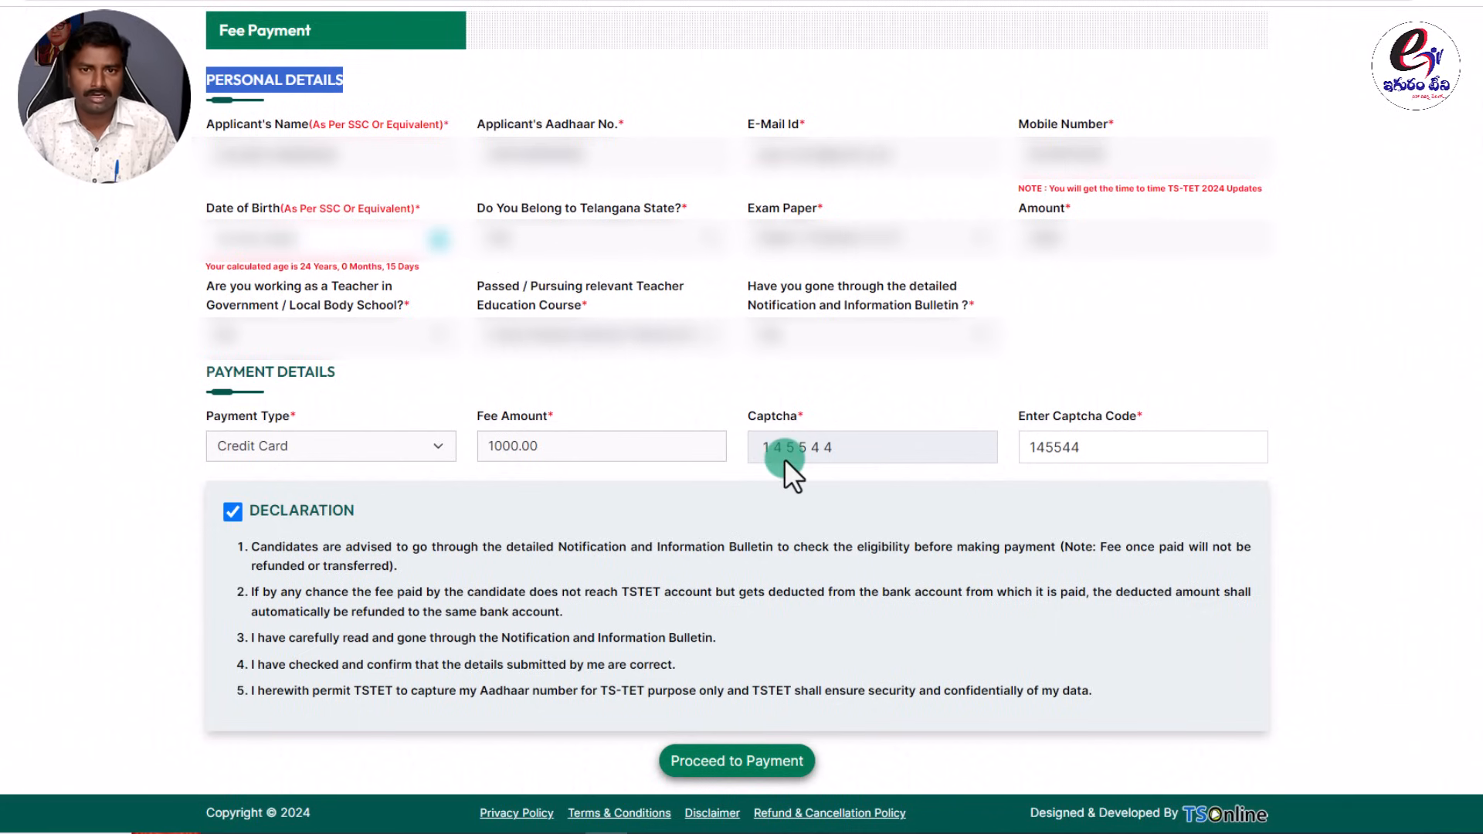
pyautogui.click(745, 761)
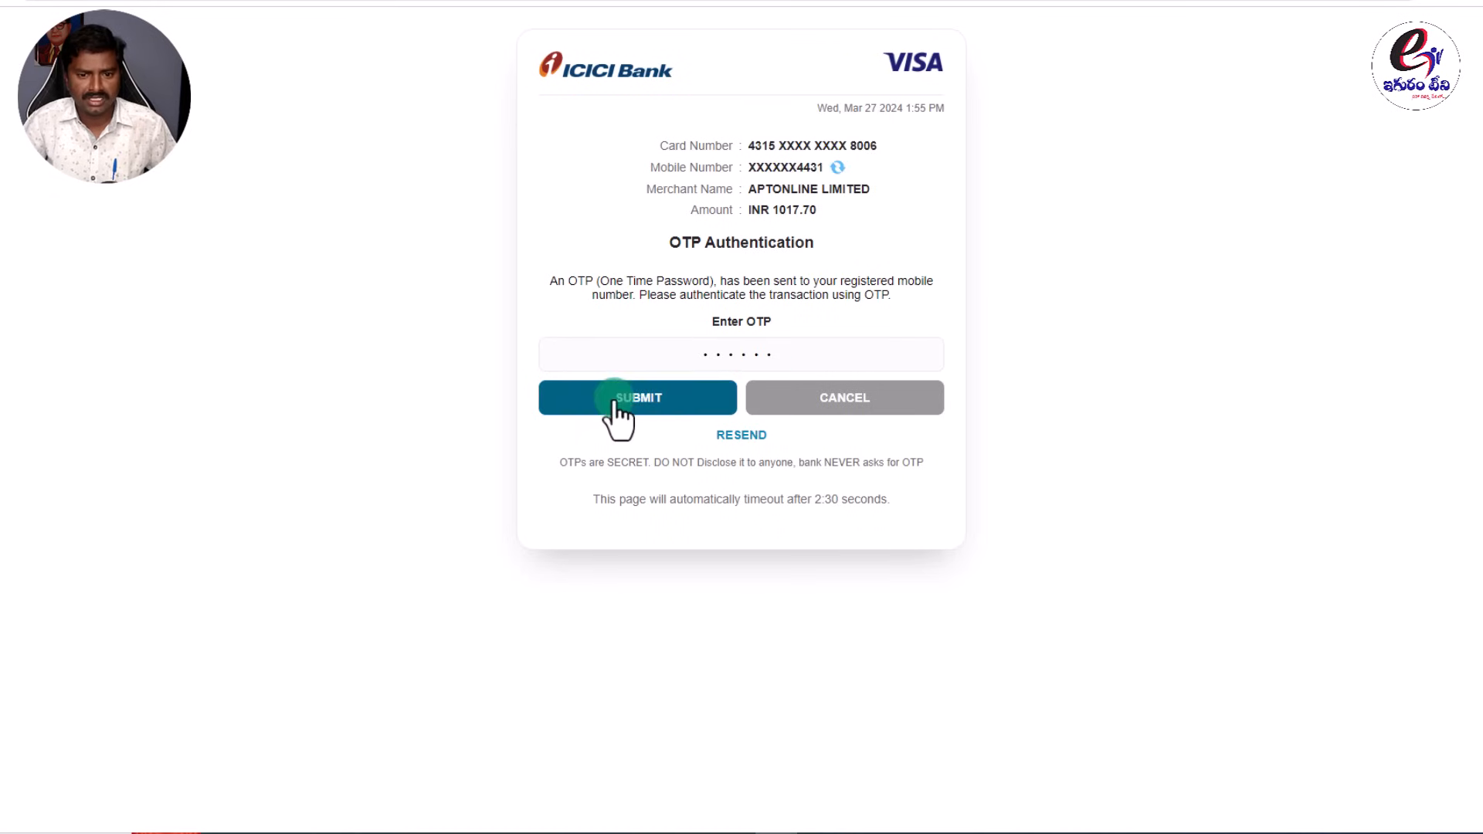
# Submit the OTP for the INR 1017.70 payment and decline Chrome's password update.
pyautogui.click(659, 406)
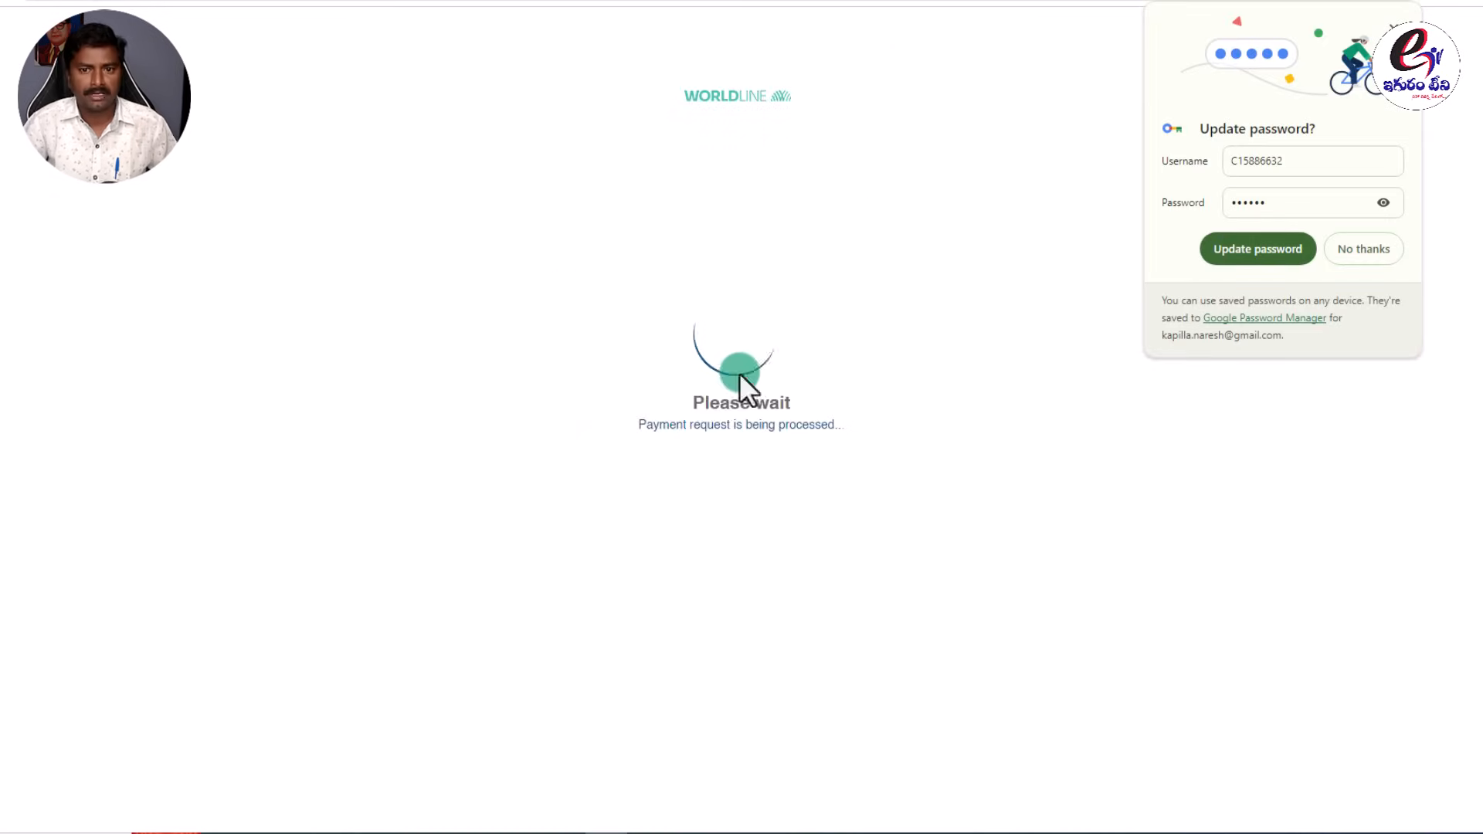
pyautogui.click(1364, 249)
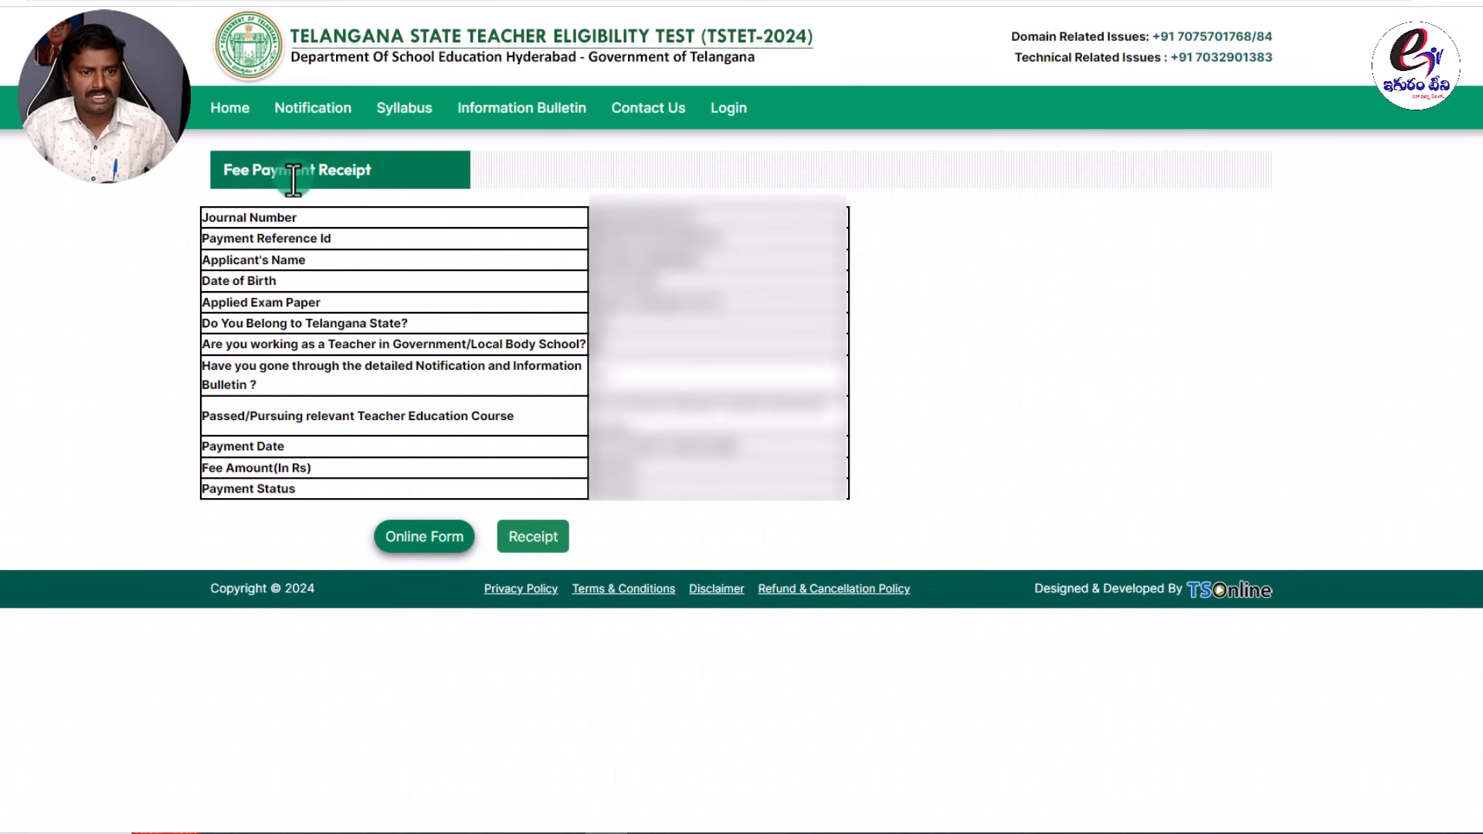
# Download the fee payment receipt as a PDF and return to the TSTET home page.
pyautogui.moveTo(374, 169); pyautogui.dragTo(188, 167)
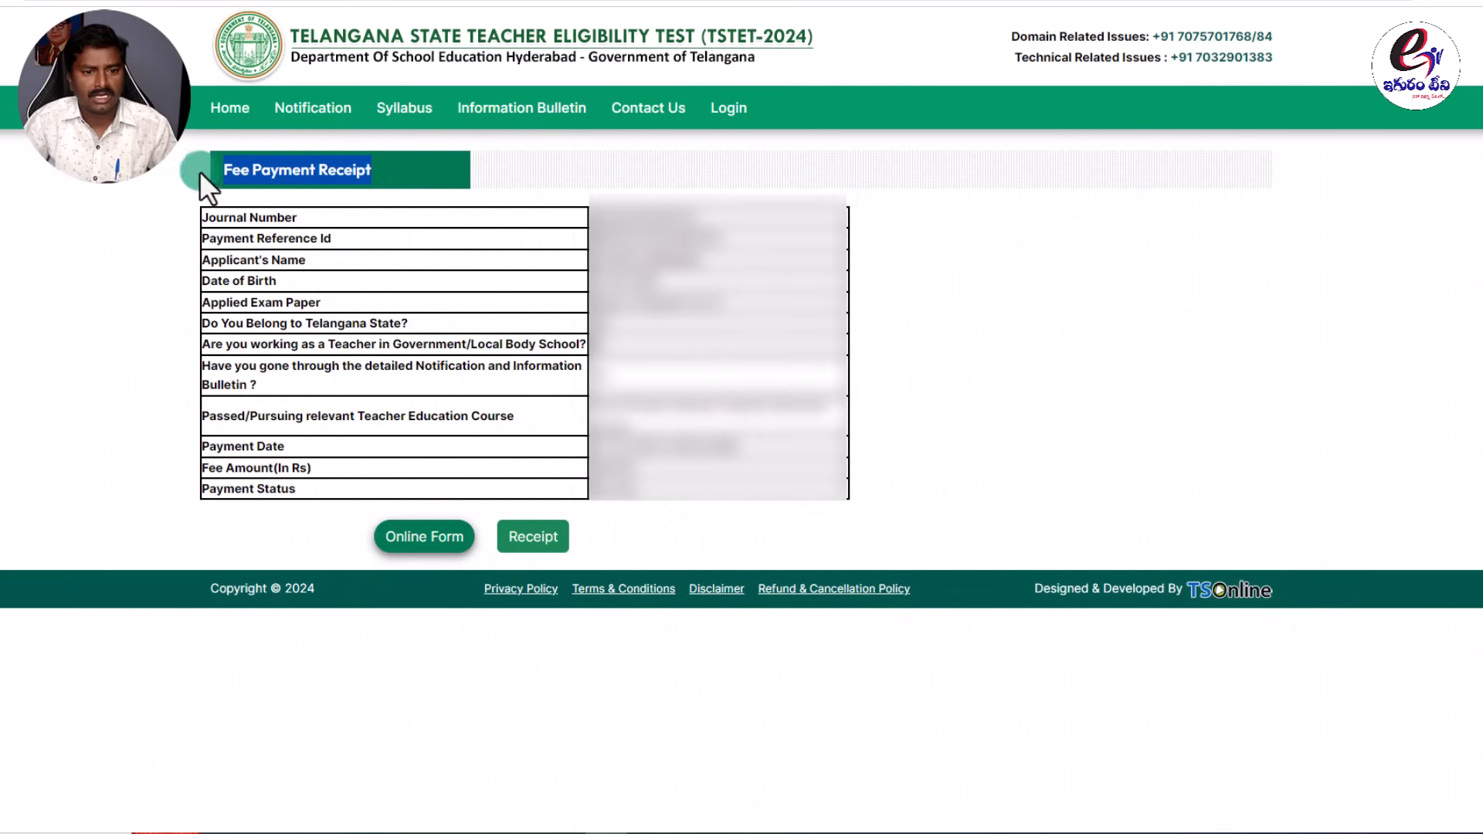
pyautogui.click(544, 542)
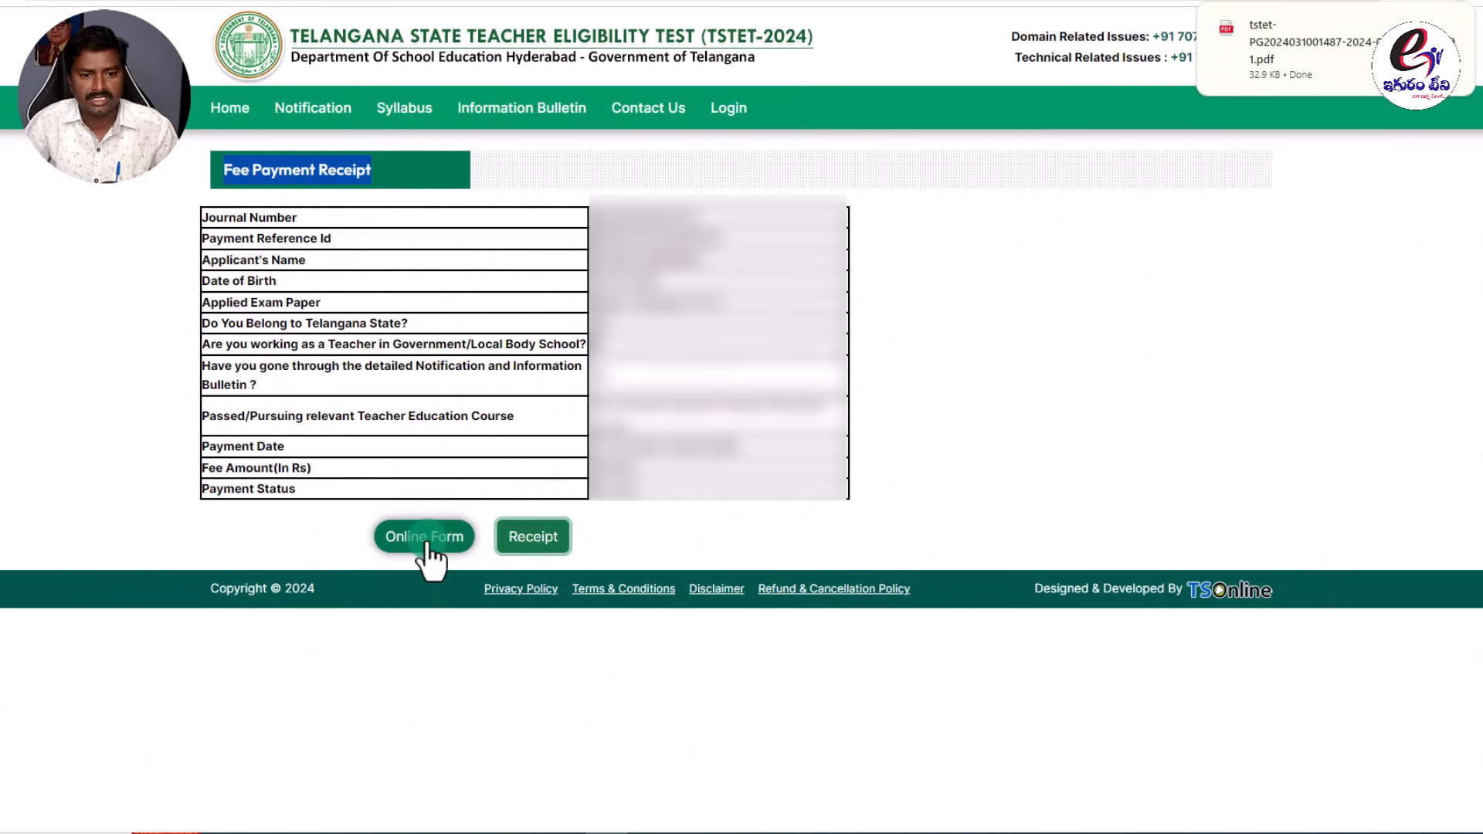
pyautogui.click(956, 372)
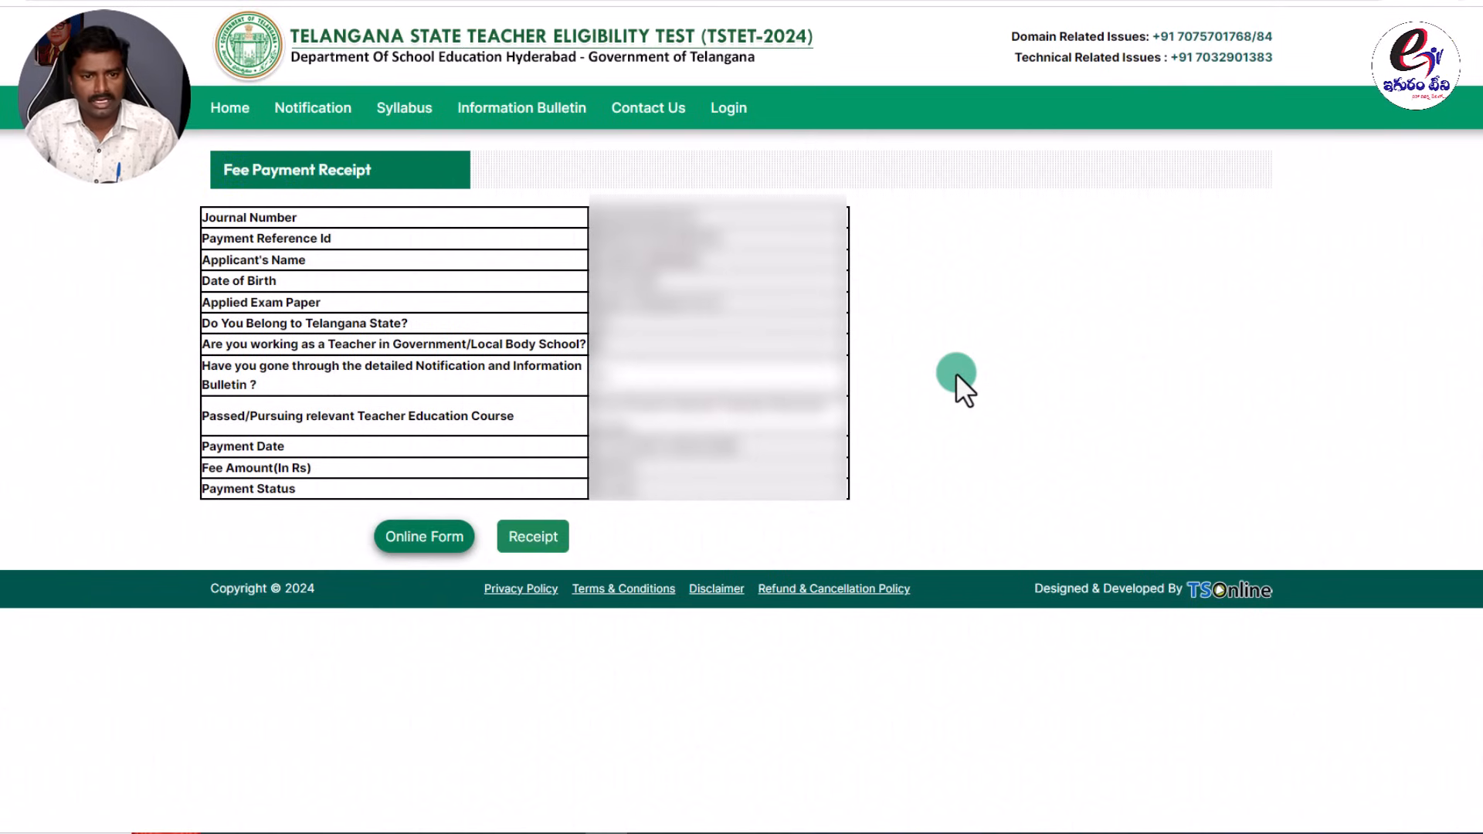
pyautogui.click(229, 112)
# On the Application submission page, enter the payment reference ID, birth date and payment date, then proceed.
pyautogui.moveTo(544, 259)
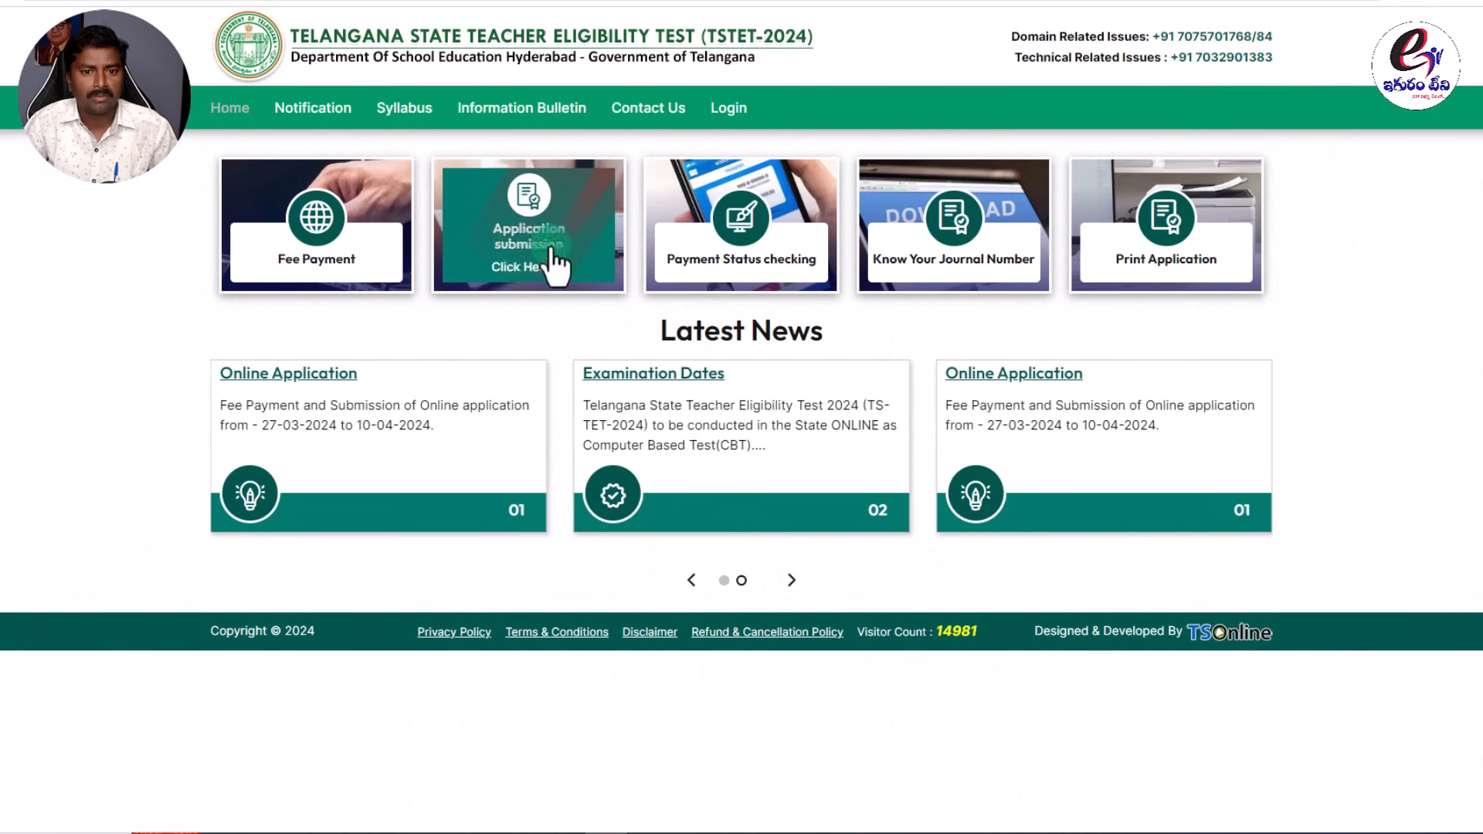
pyautogui.click(523, 277)
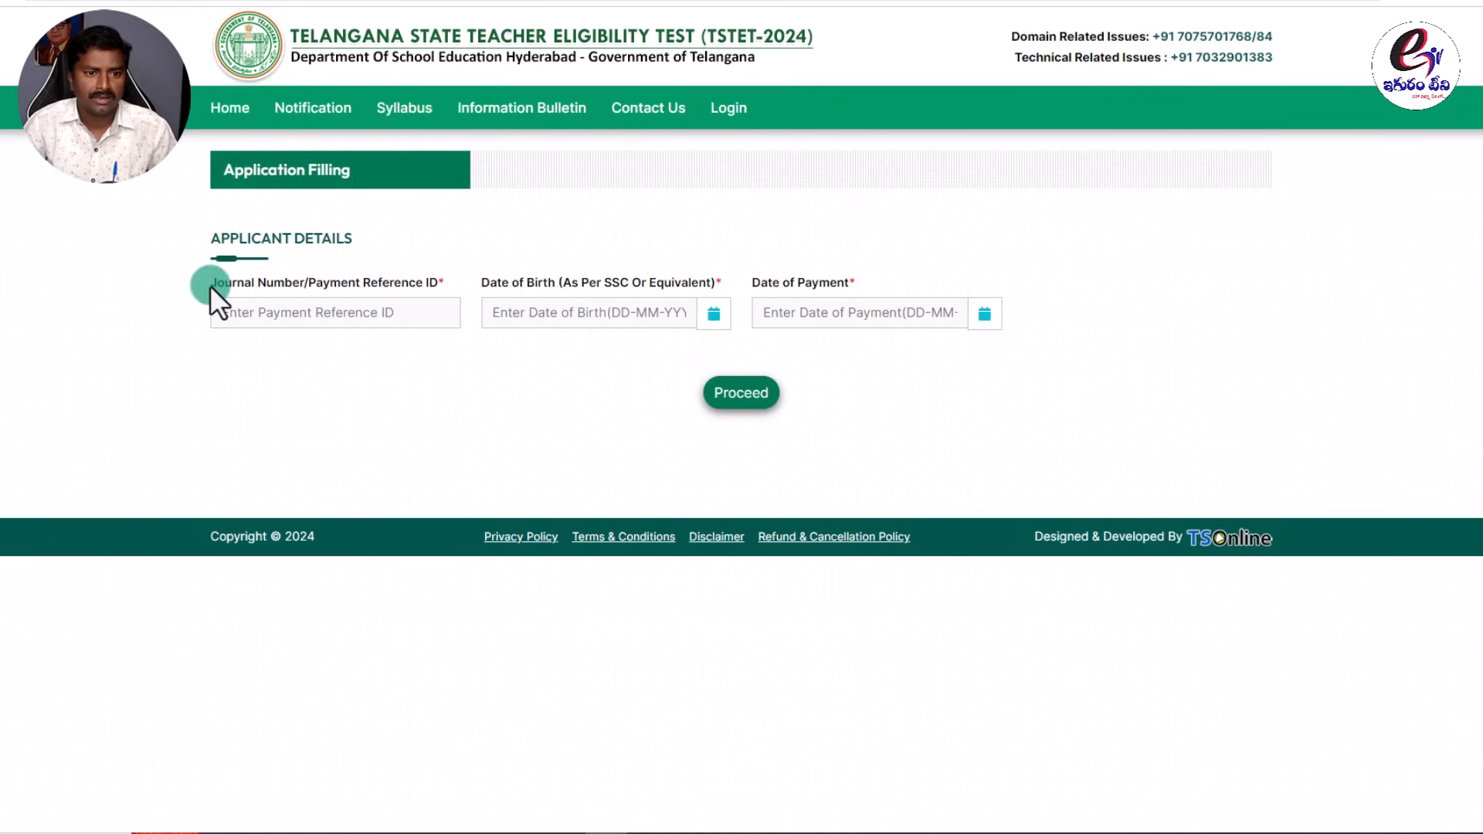
pyautogui.click(540, 291)
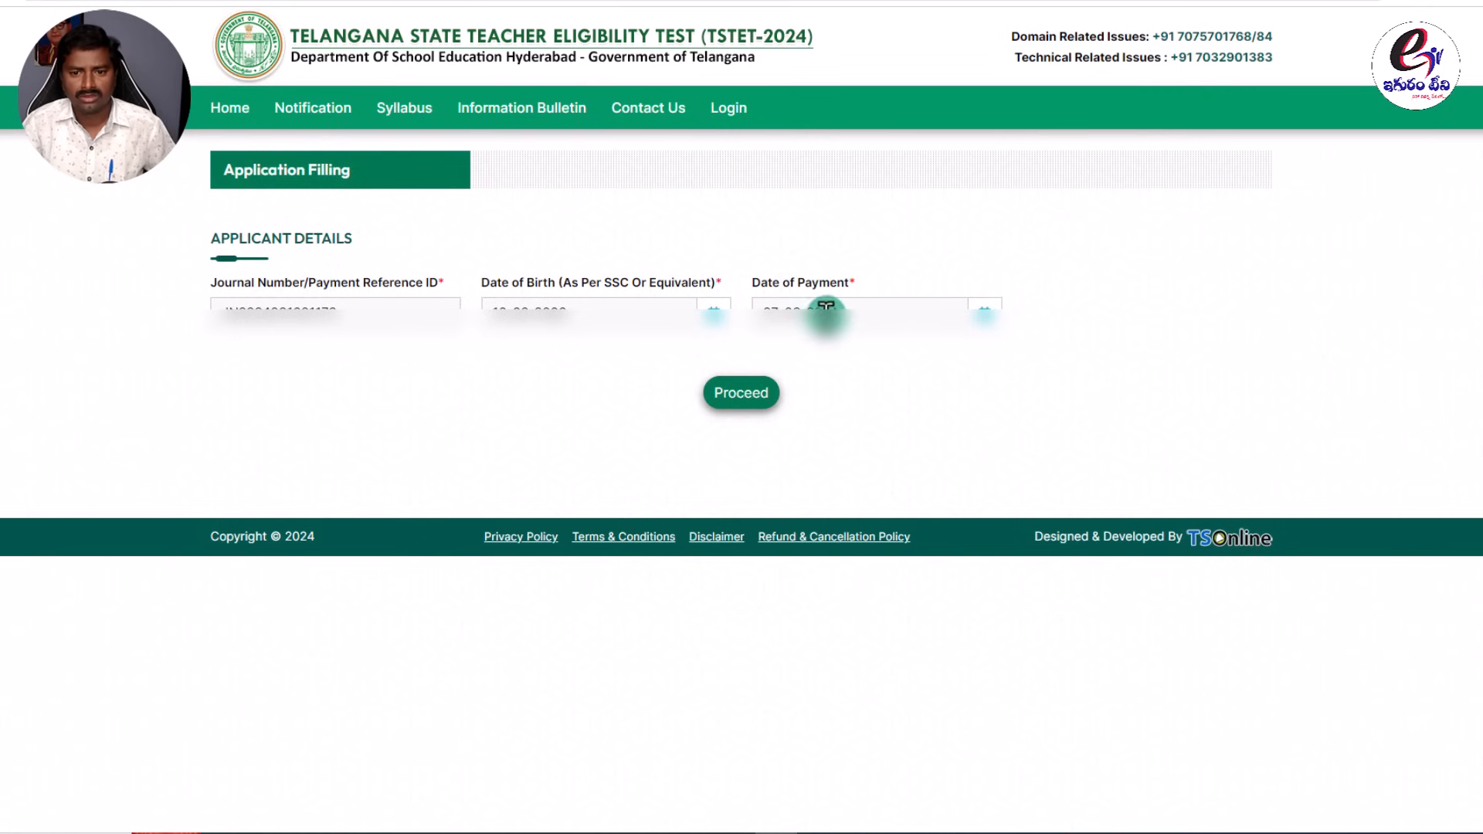
pyautogui.click(739, 394)
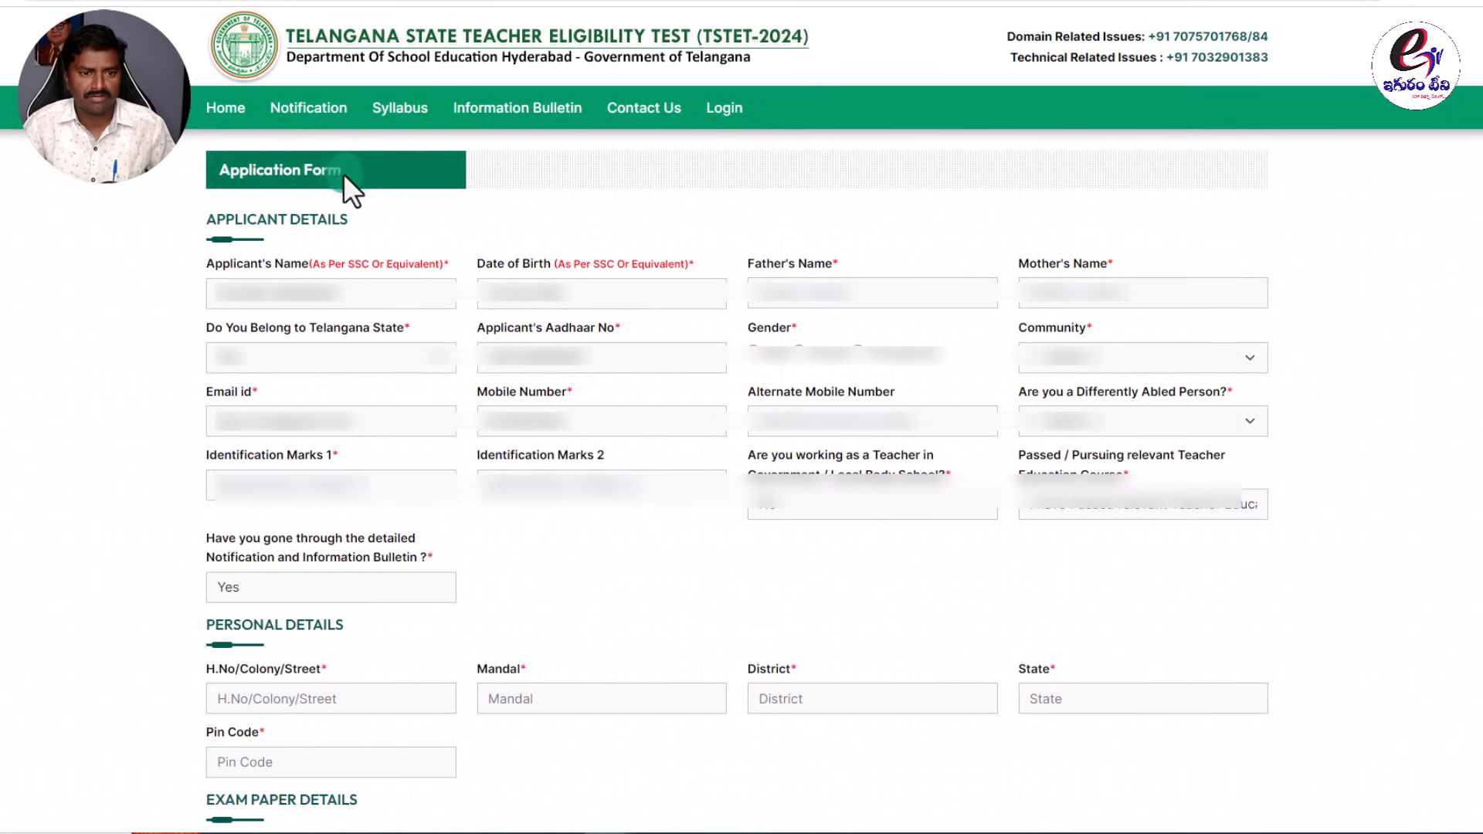
# Fill in the father's name and mother's name on the Application Form.
pyautogui.moveTo(302, 170); pyautogui.dragTo(196, 168)
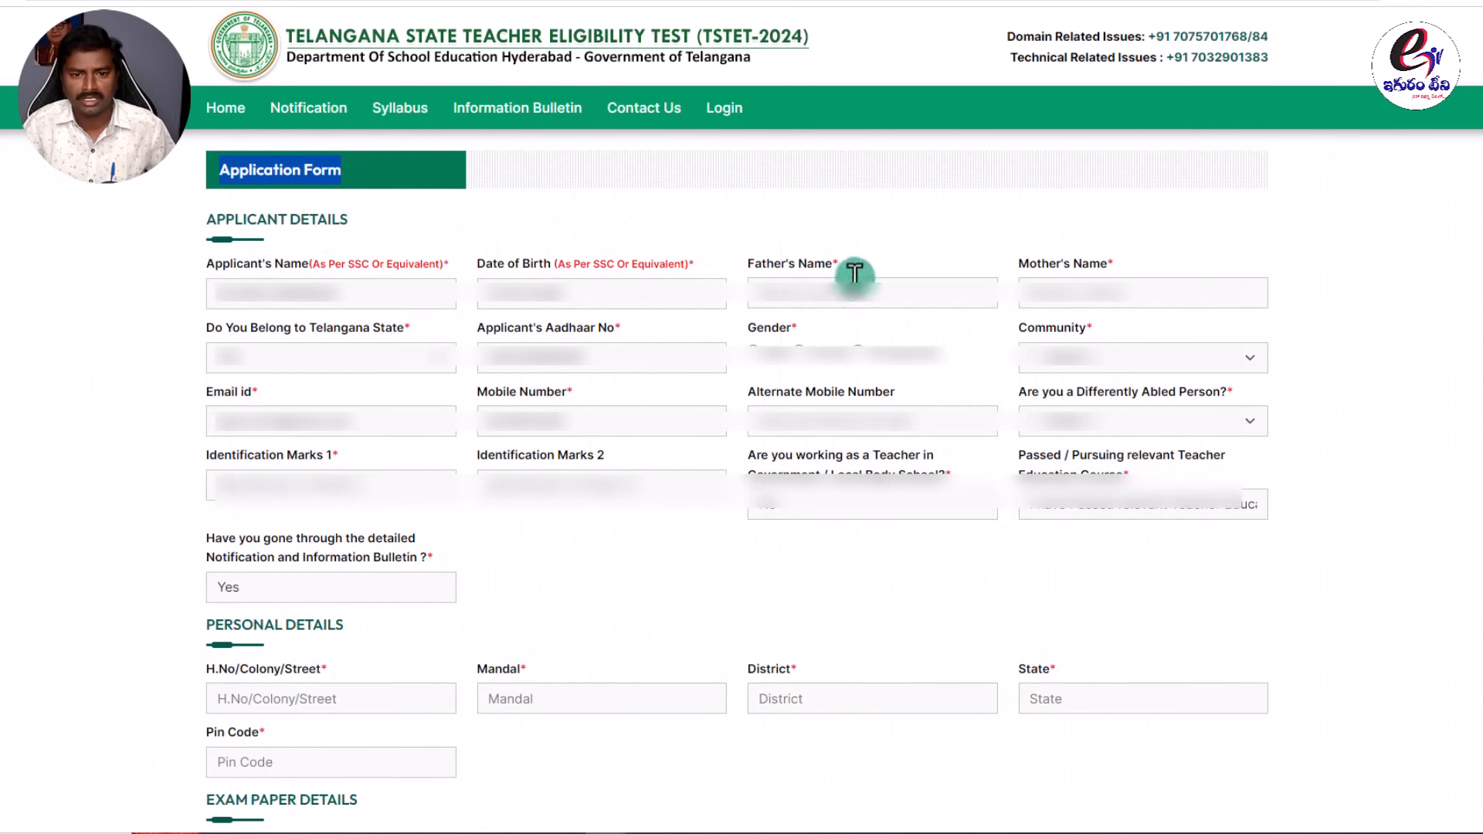
pyautogui.click(788, 277)
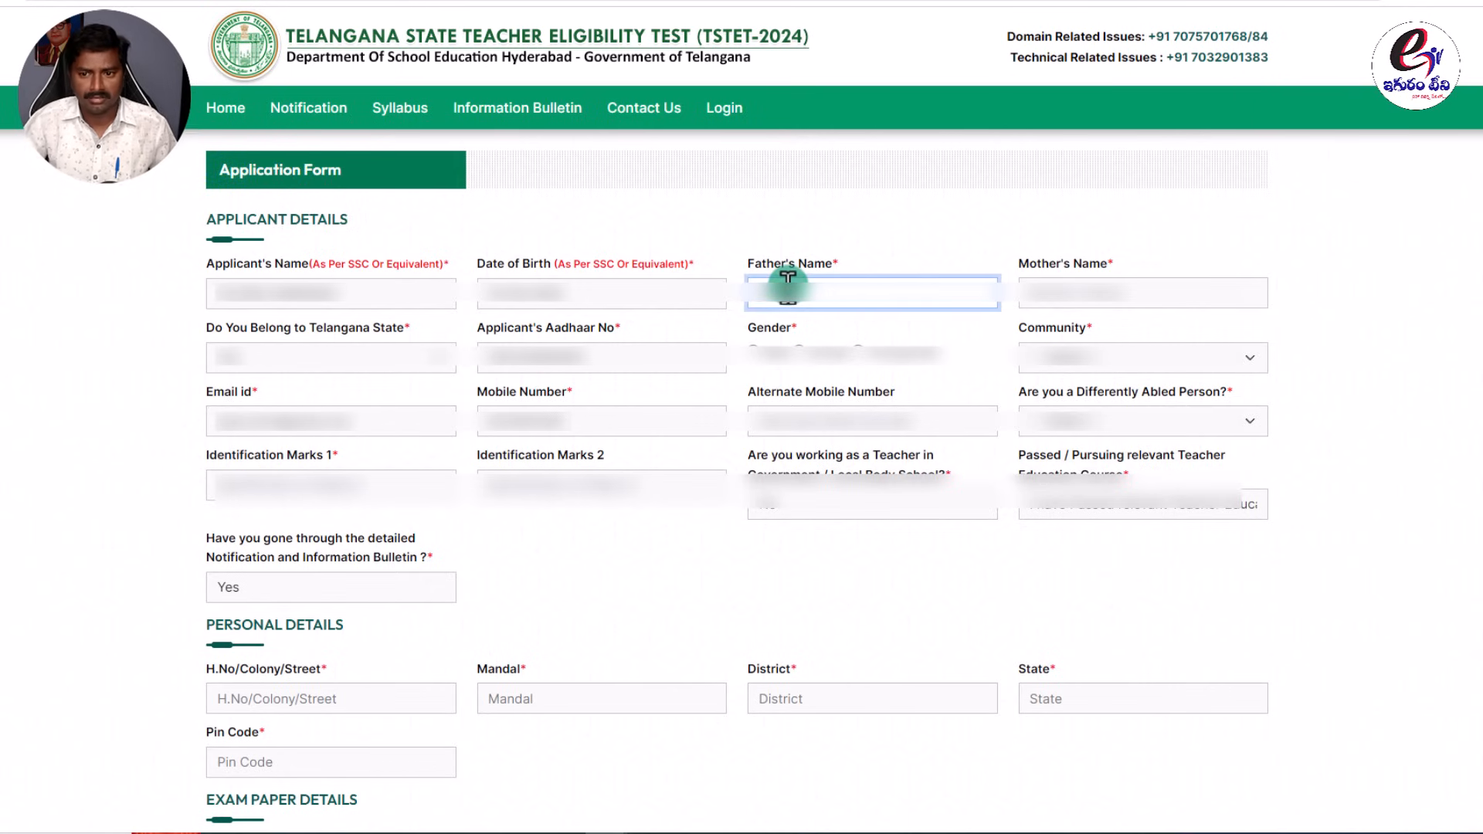
pyautogui.click(1076, 292)
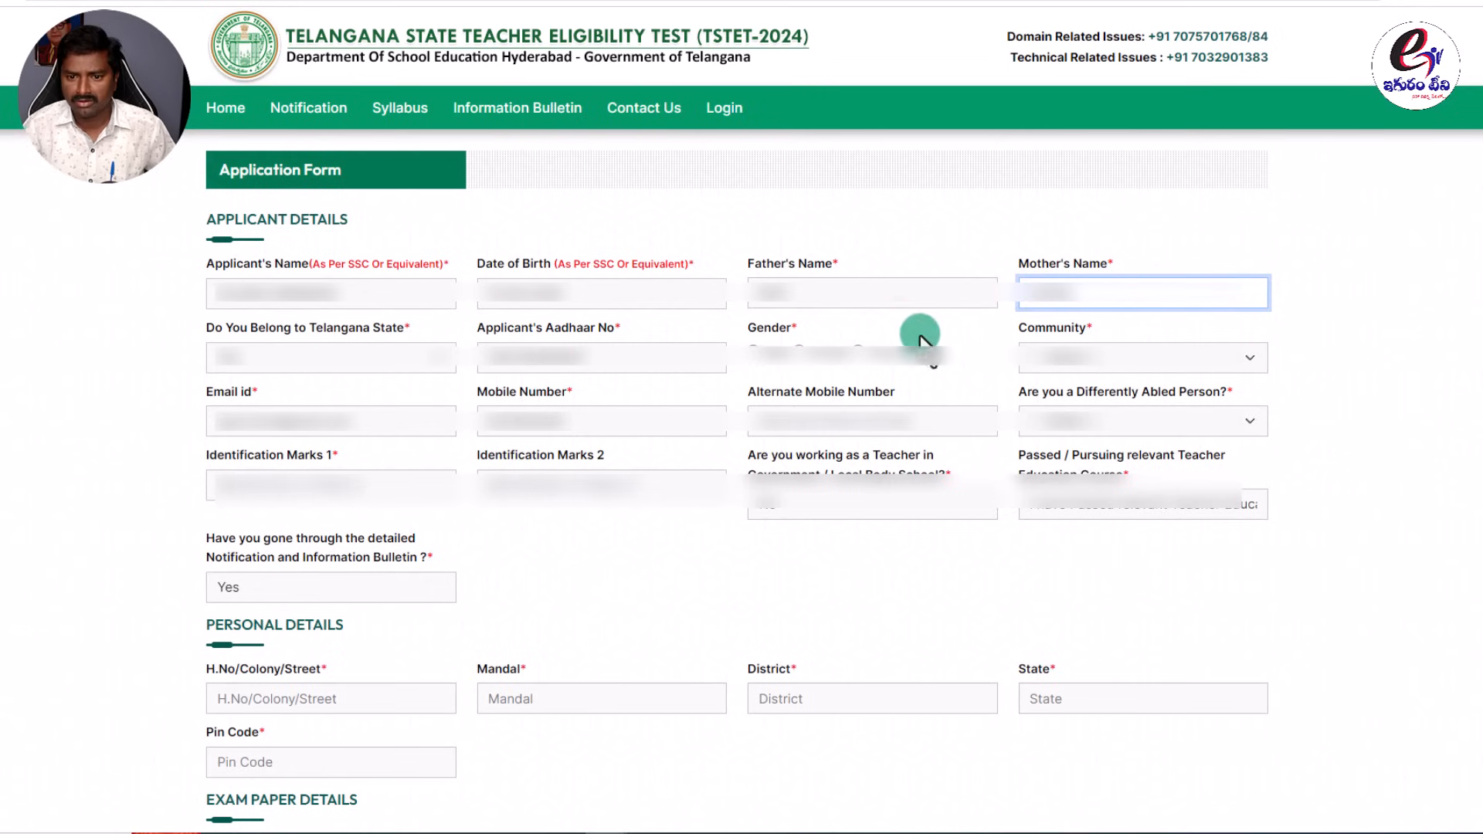
pyautogui.click(807, 371)
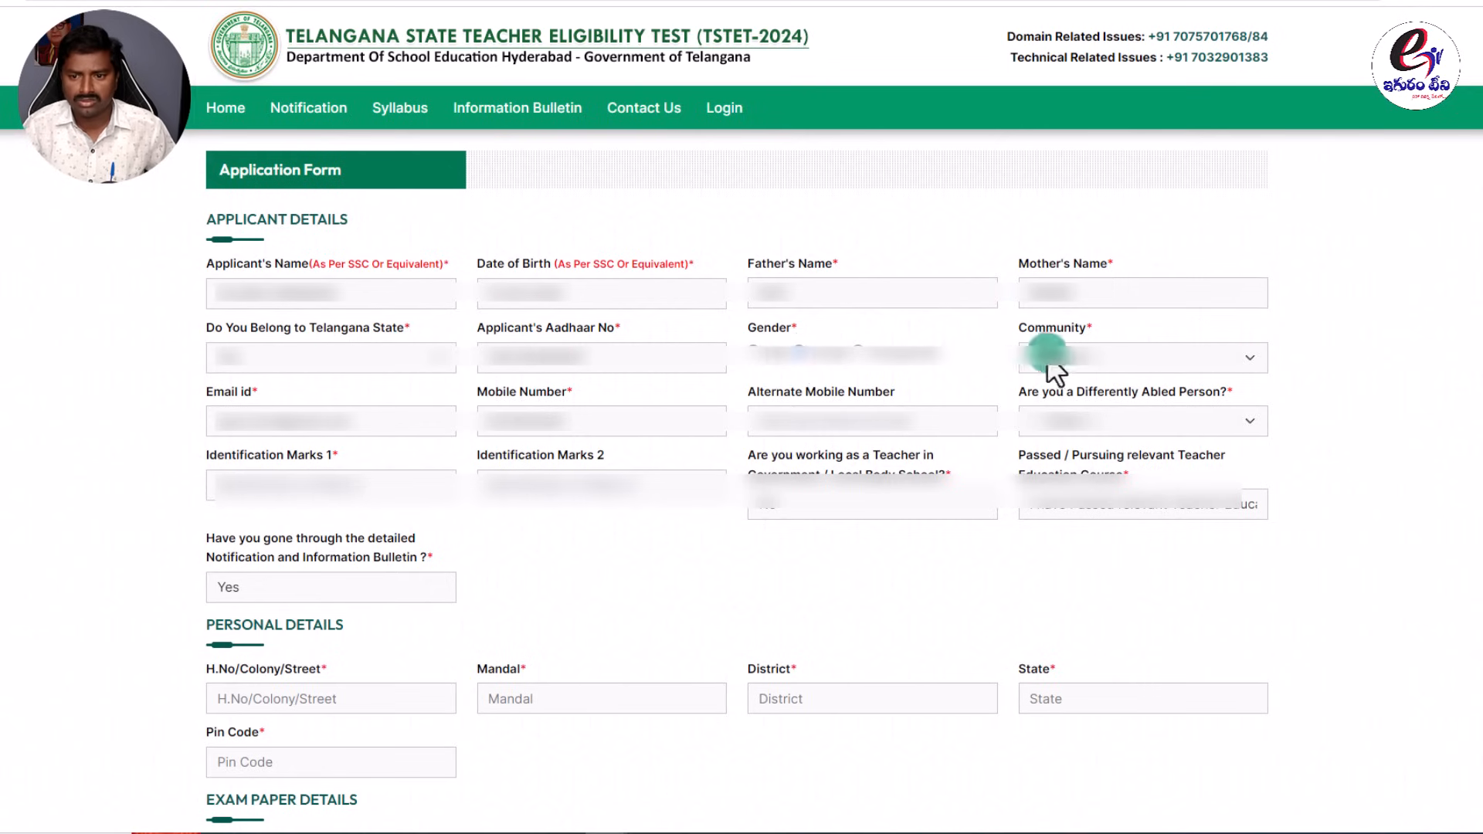
# Choose the applicant's community and enter the alternate mobile number.
pyautogui.click(1084, 358)
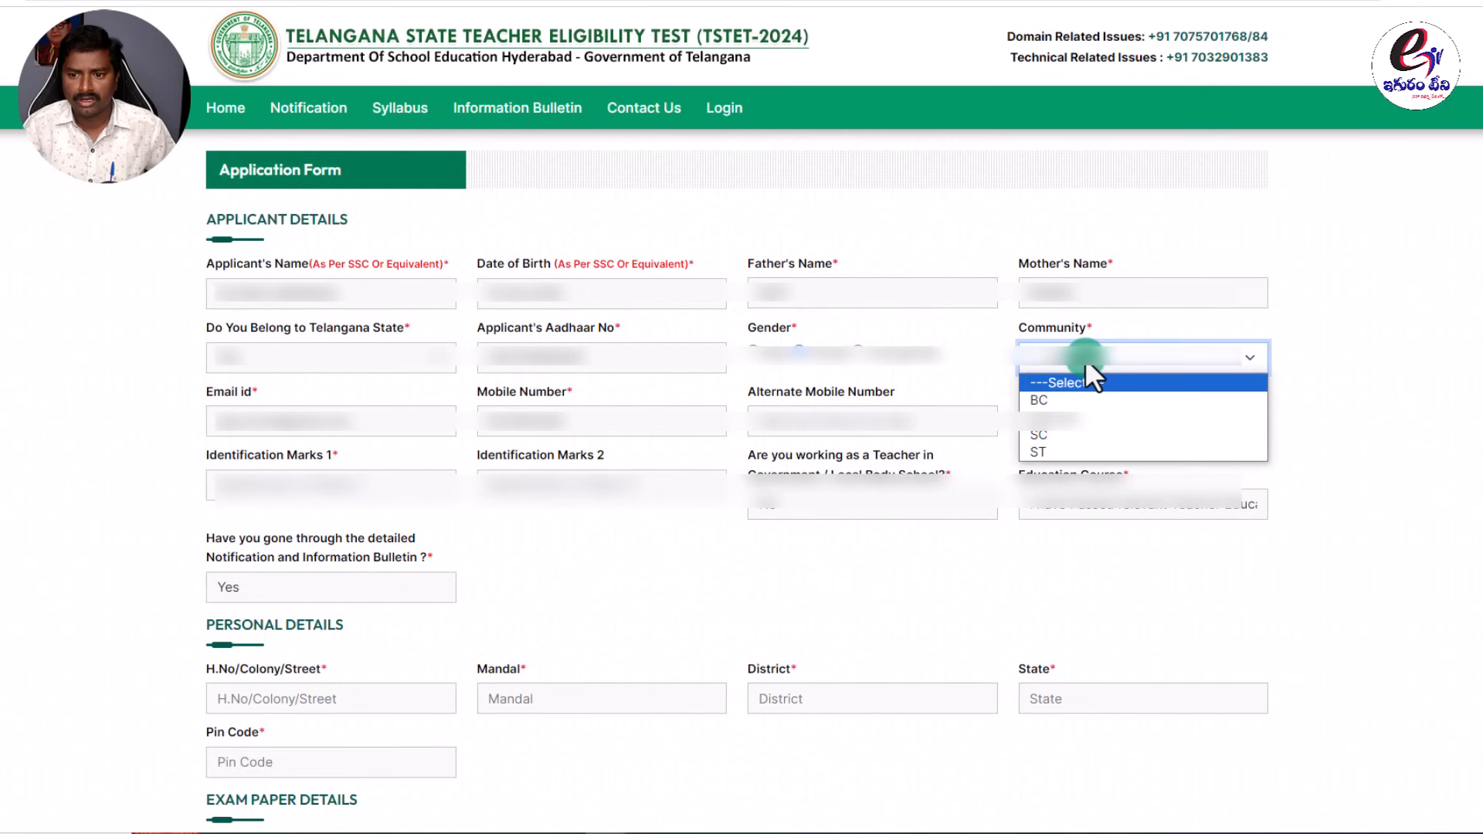
pyautogui.click(1042, 439)
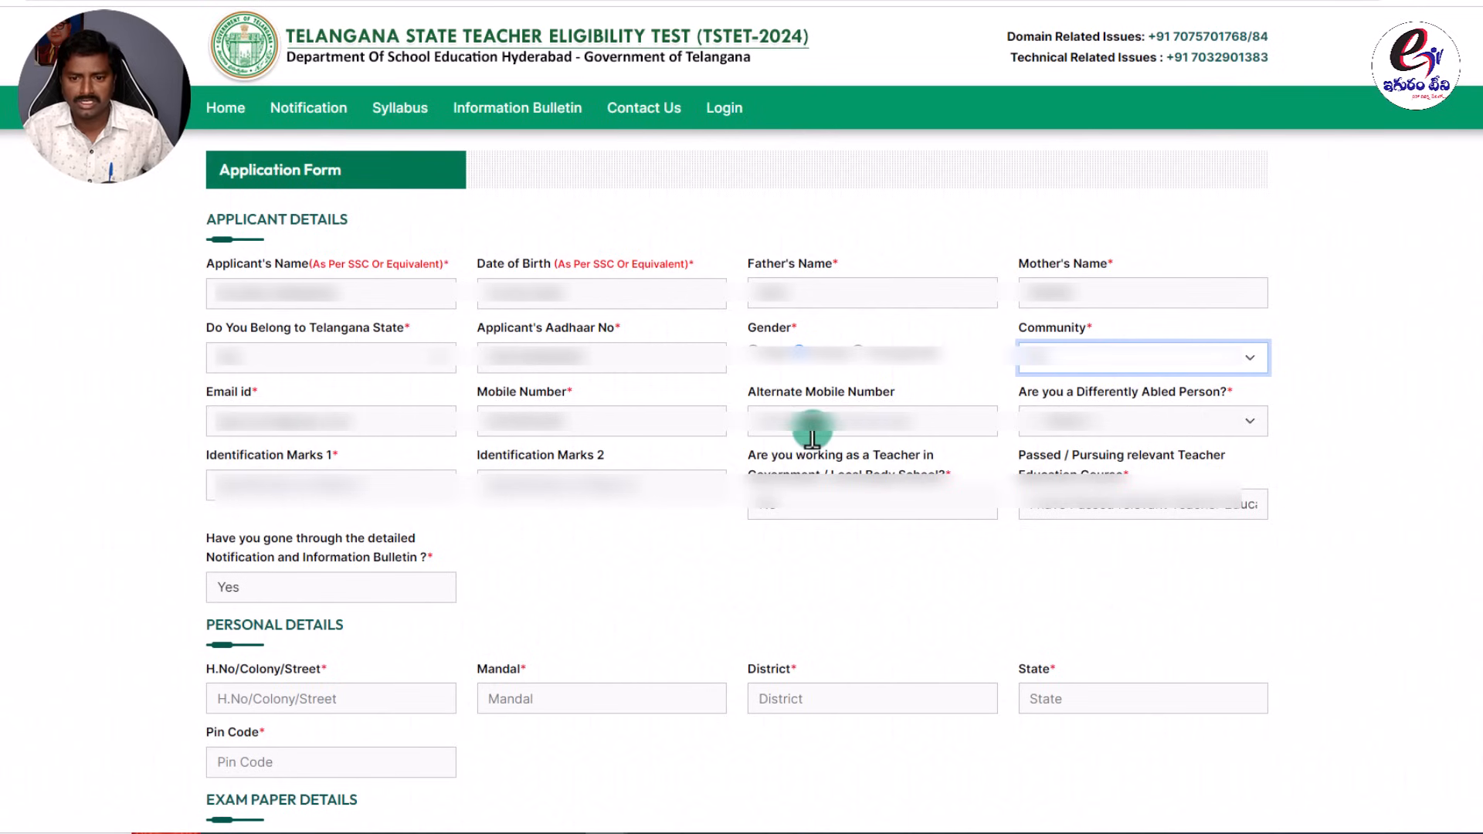
pyautogui.click(879, 421)
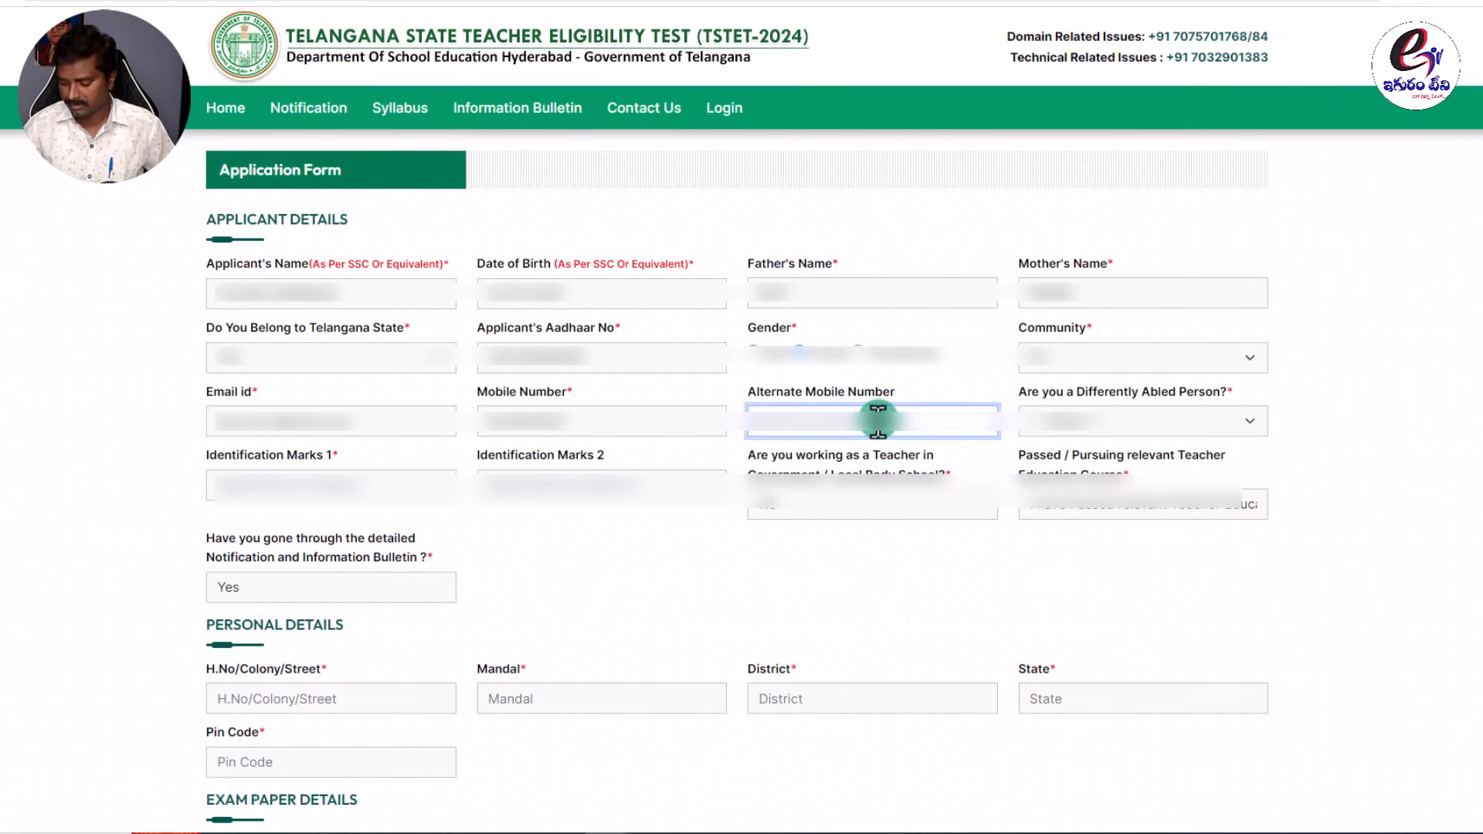
pyautogui.write('99')
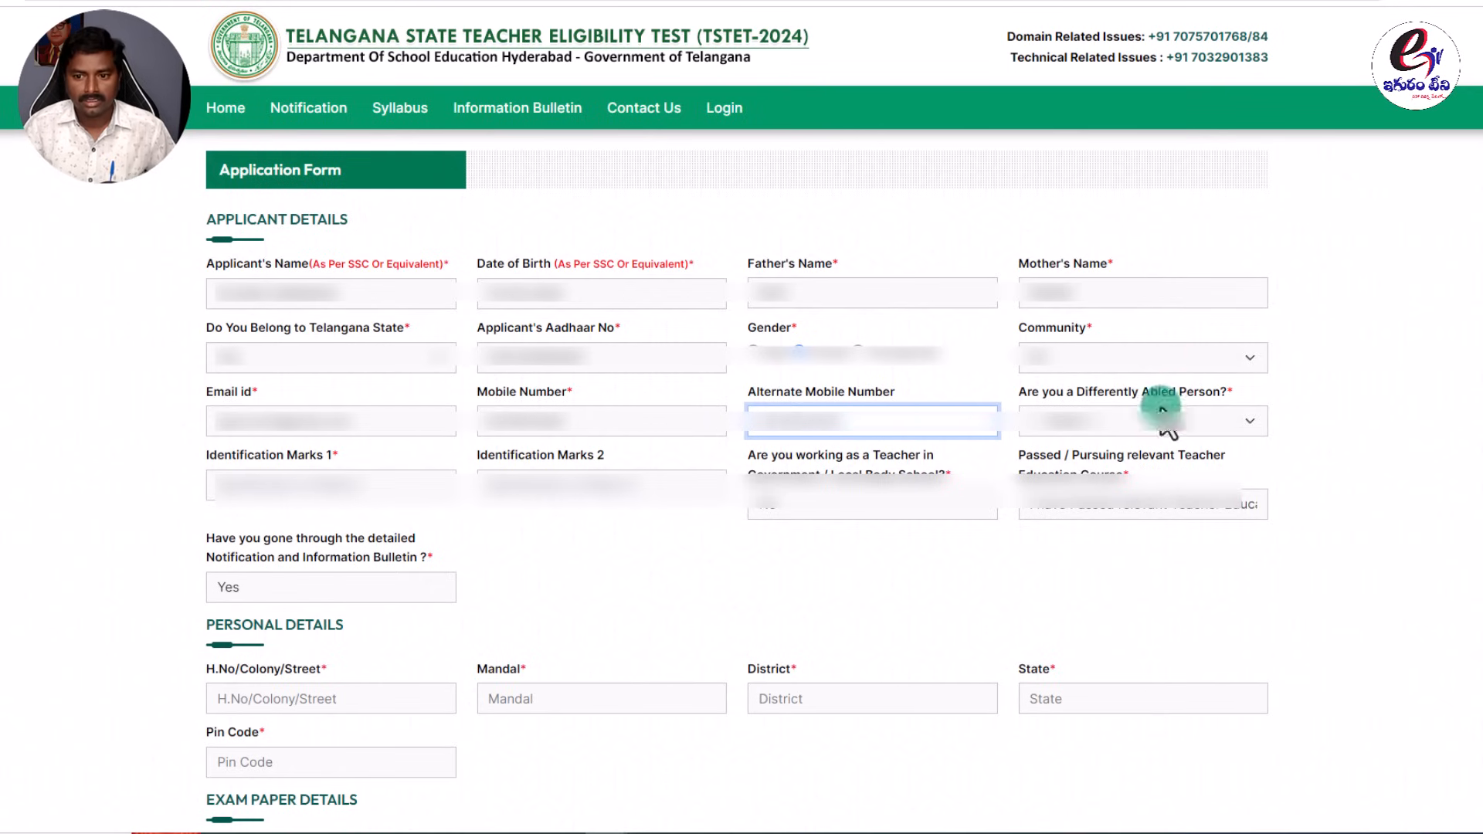
# Try Differently Abled Yes with Visually Impaired, then set it back to No.
pyautogui.click(1106, 422)
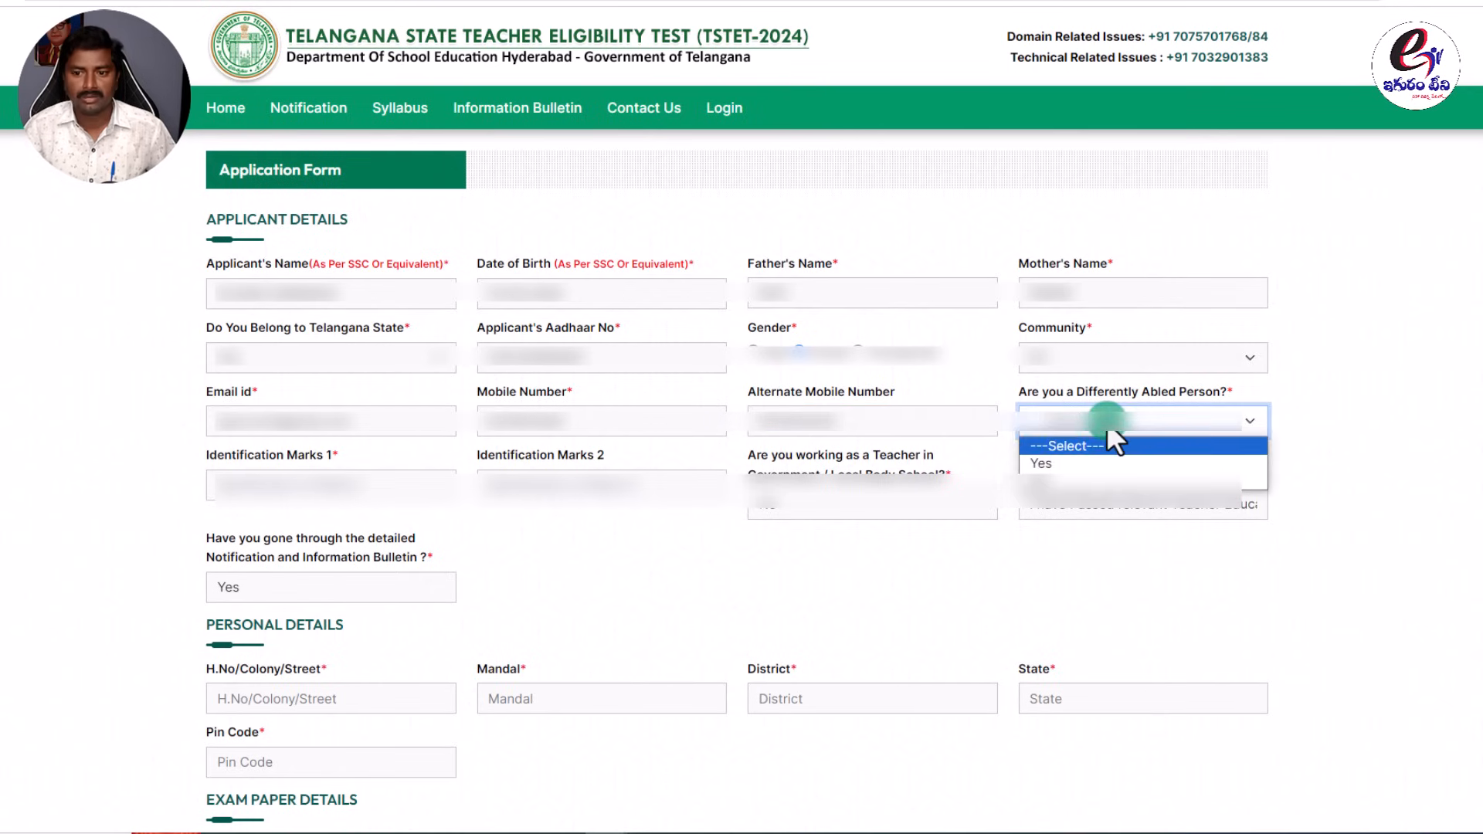
pyautogui.click(1064, 464)
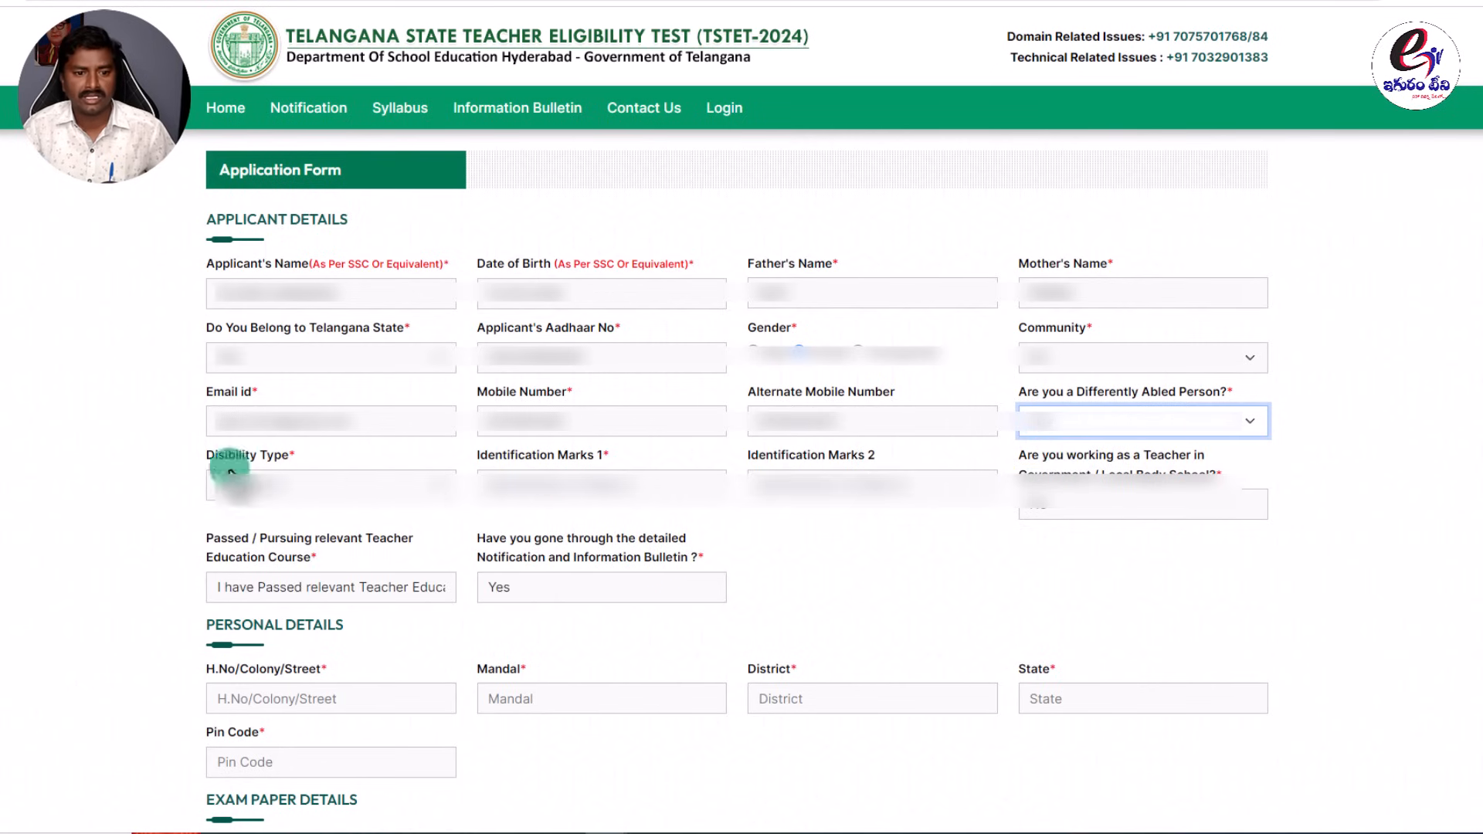
pyautogui.click(367, 485)
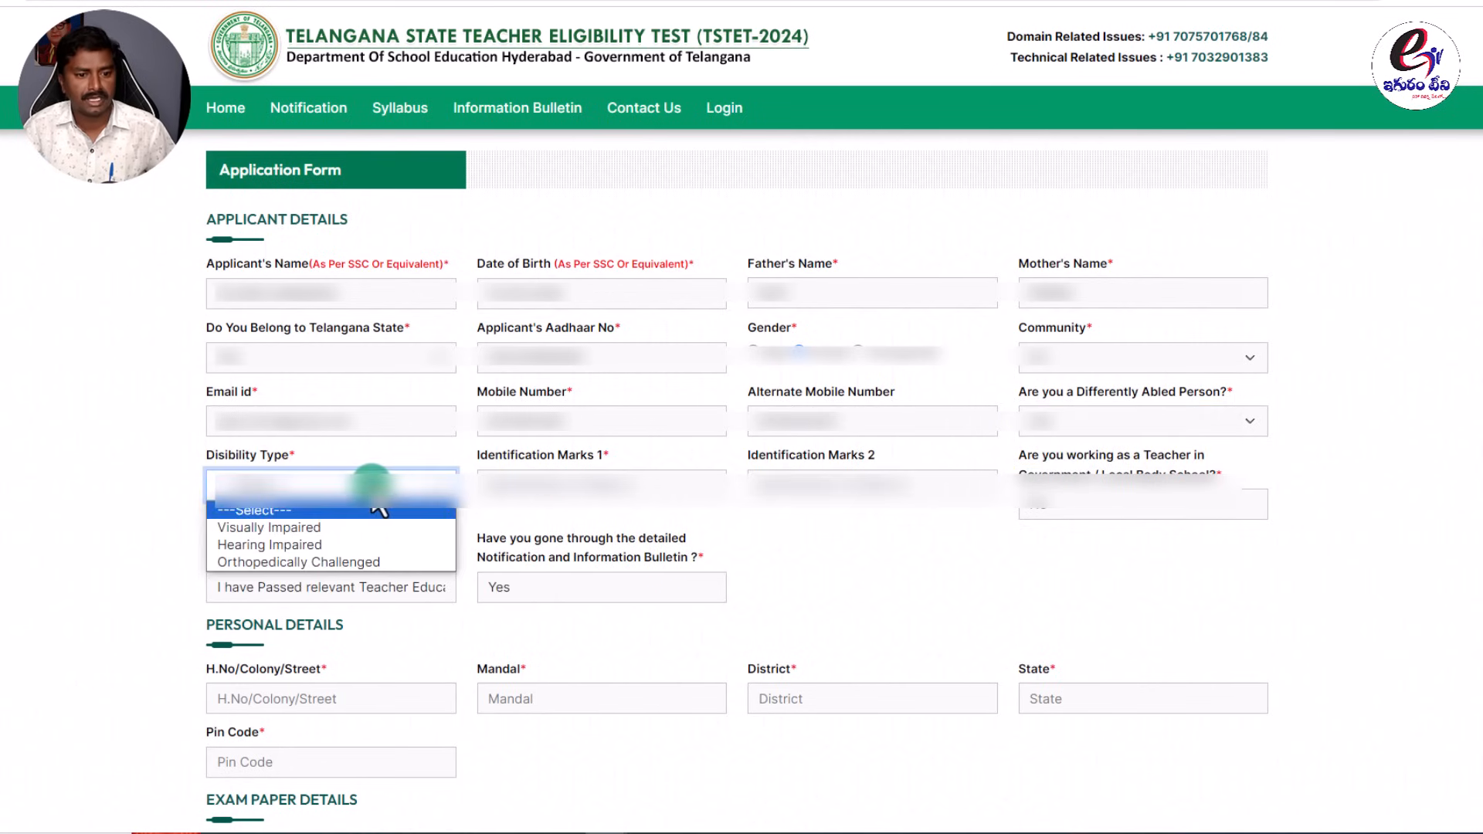
pyautogui.click(285, 527)
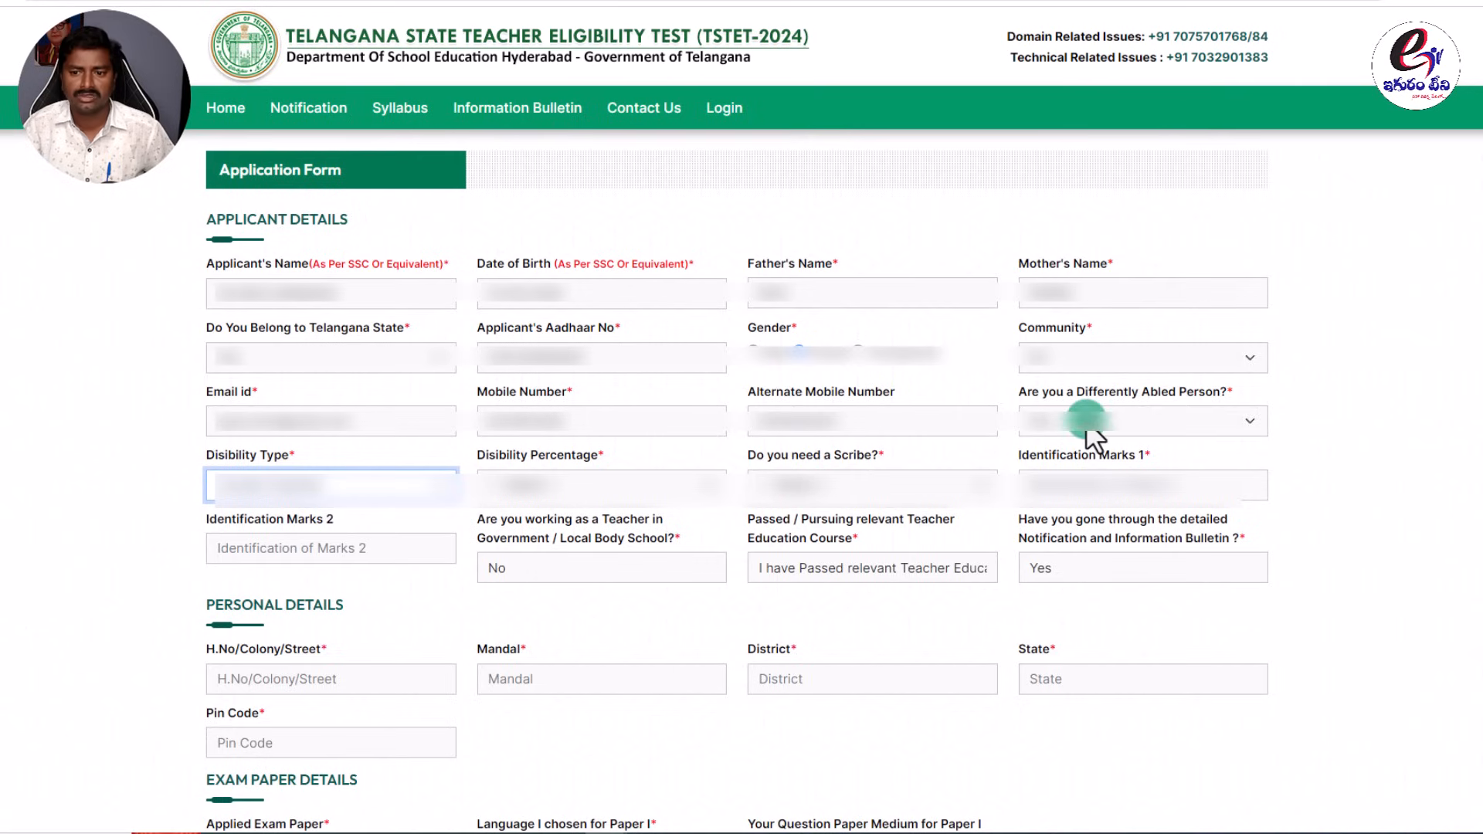
pyautogui.click(1125, 417)
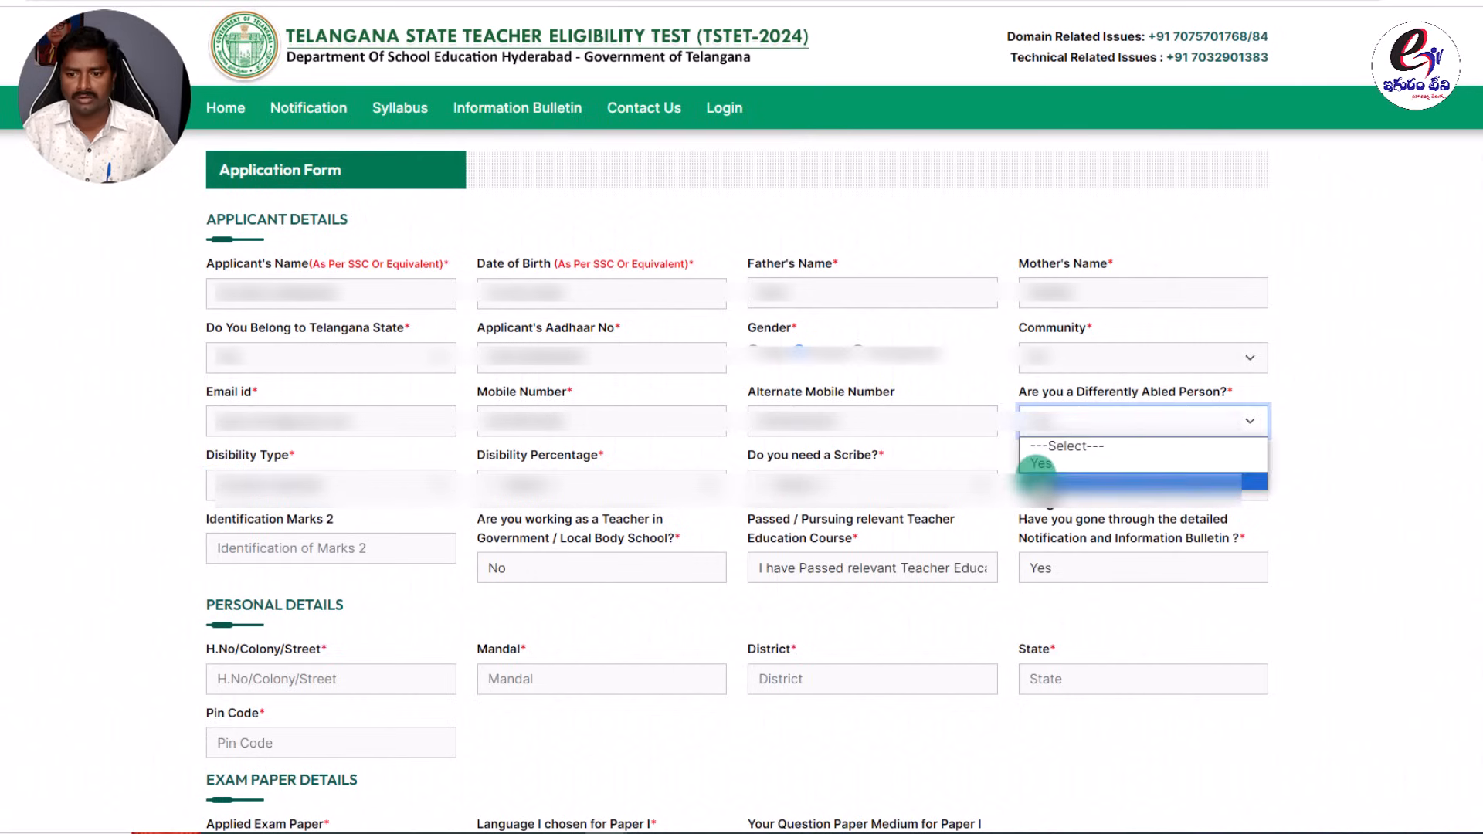
pyautogui.click(1039, 479)
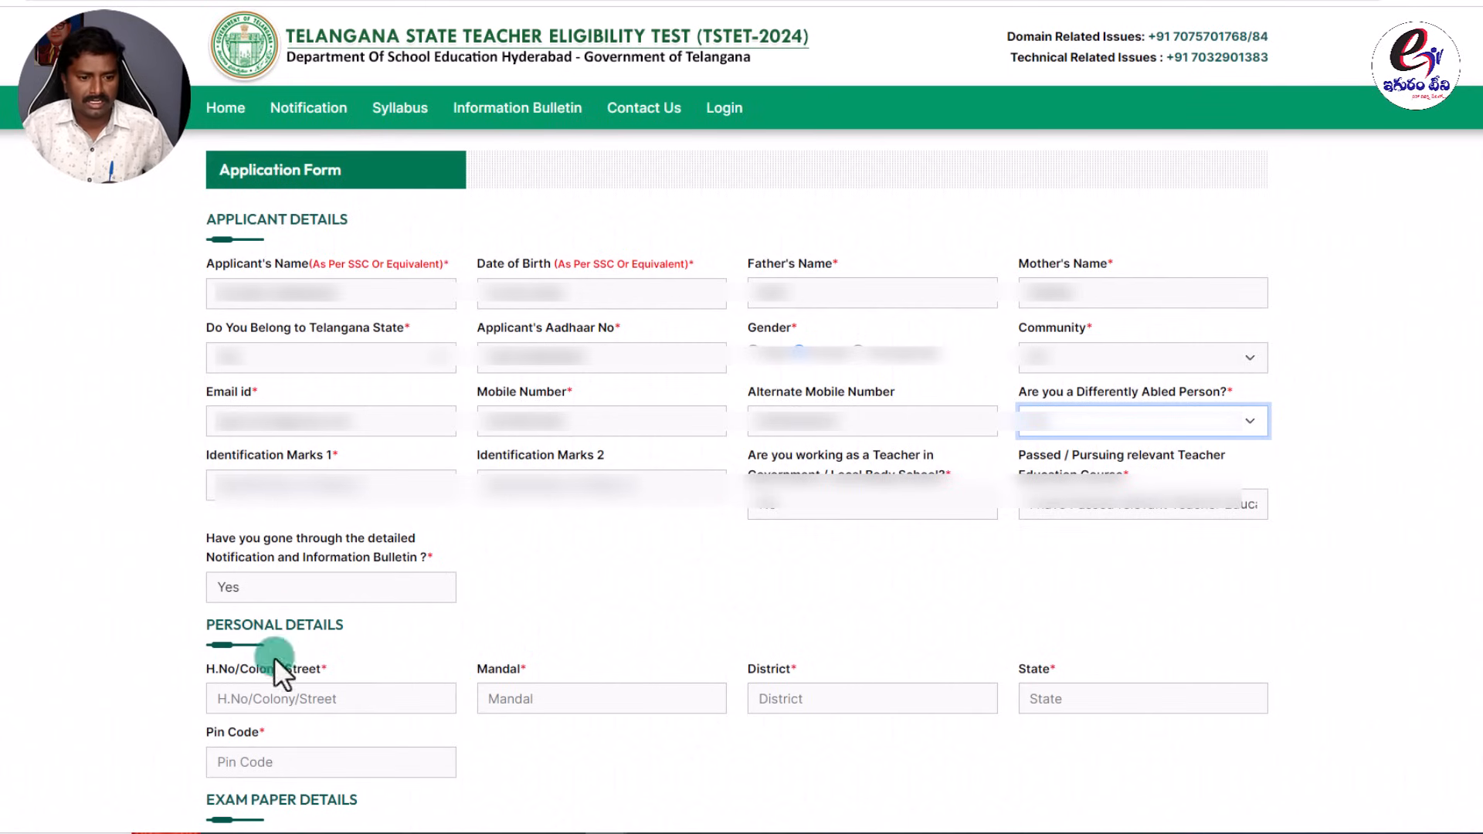
# Scroll down to the Personal Details address fields and step through house/street to pin code.
pyautogui.scroll(-7, 462, 467)
pyautogui.click(274, 178)
pyautogui.press('Tab')
pyautogui.press('Tab')
pyautogui.press('Tab')
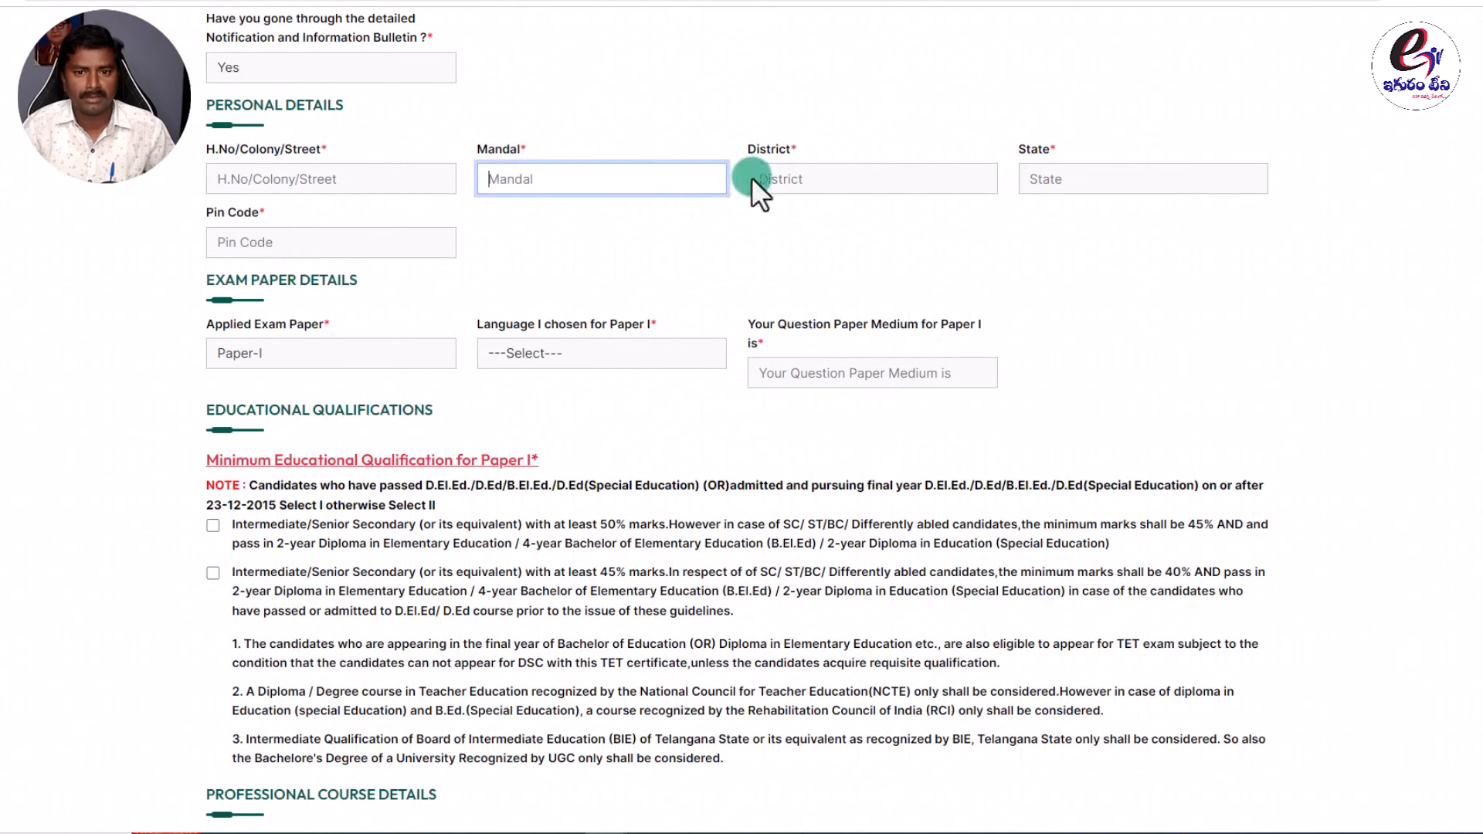
pyautogui.click(346, 249)
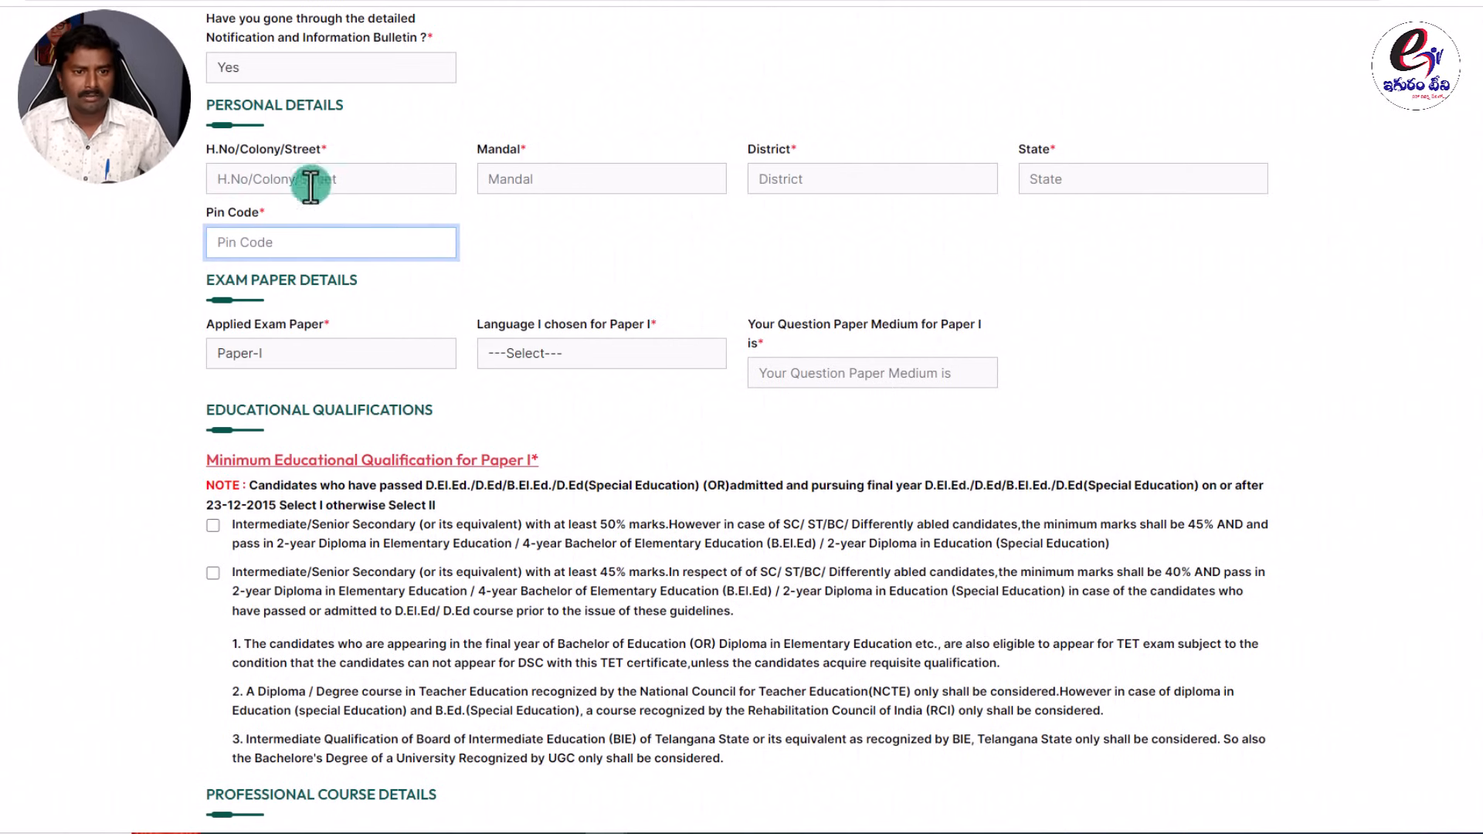
pyautogui.click(489, 218)
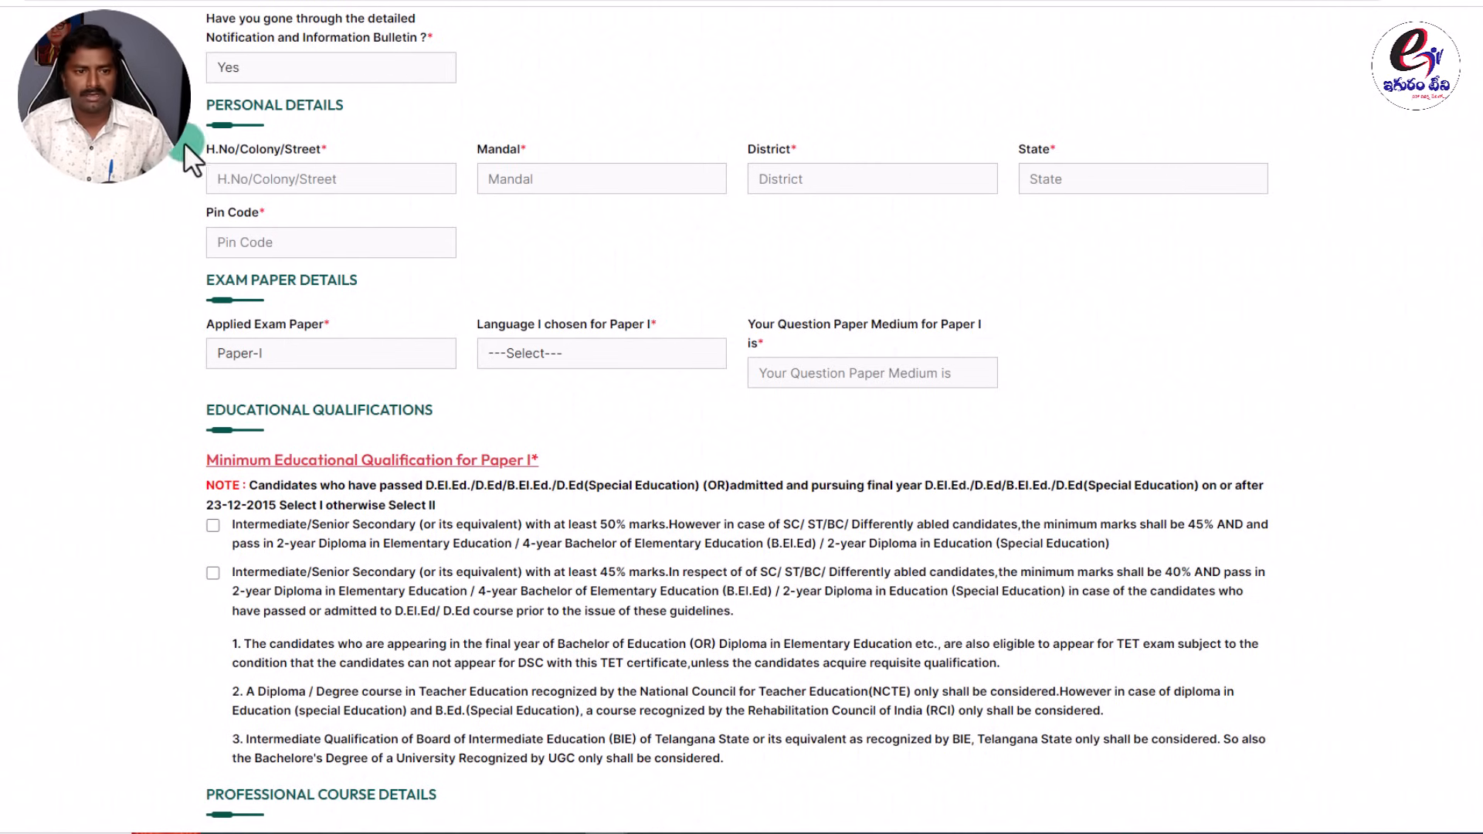
# Enter the applicant's house number, street and mandal in Personal Details.
pyautogui.click(280, 180)
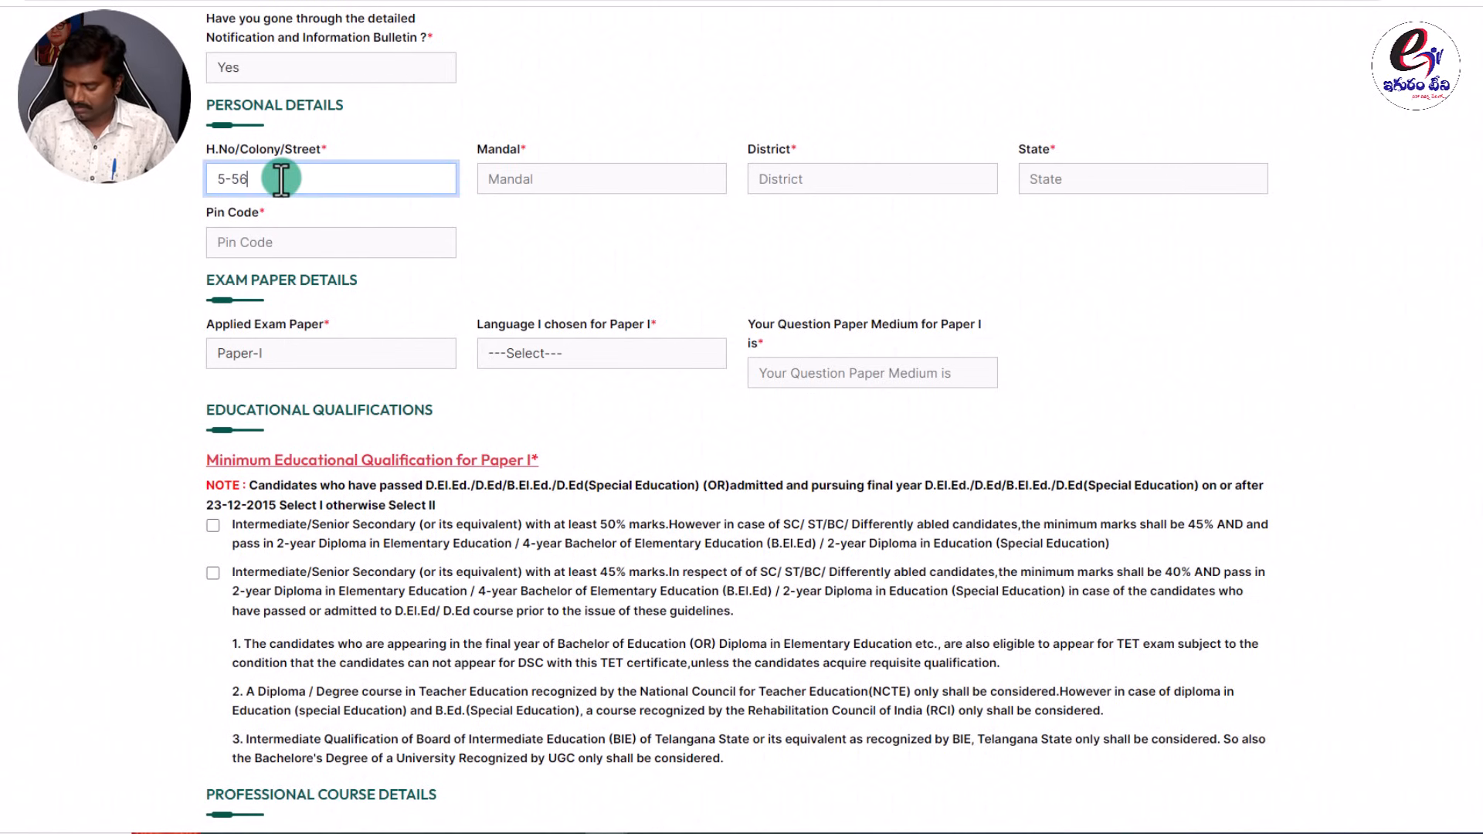
pyautogui.press('Tab')
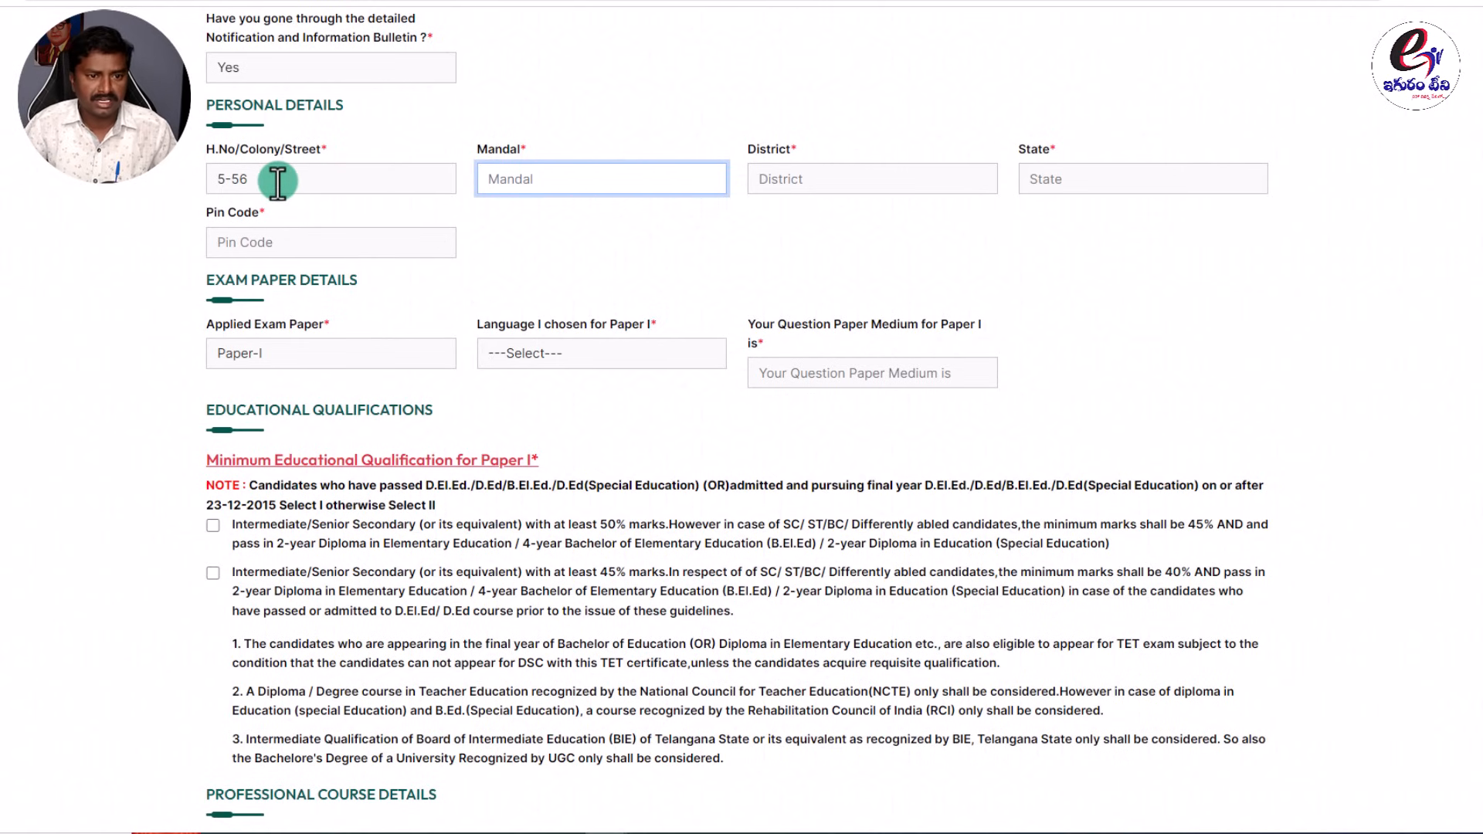
pyautogui.click(278, 182)
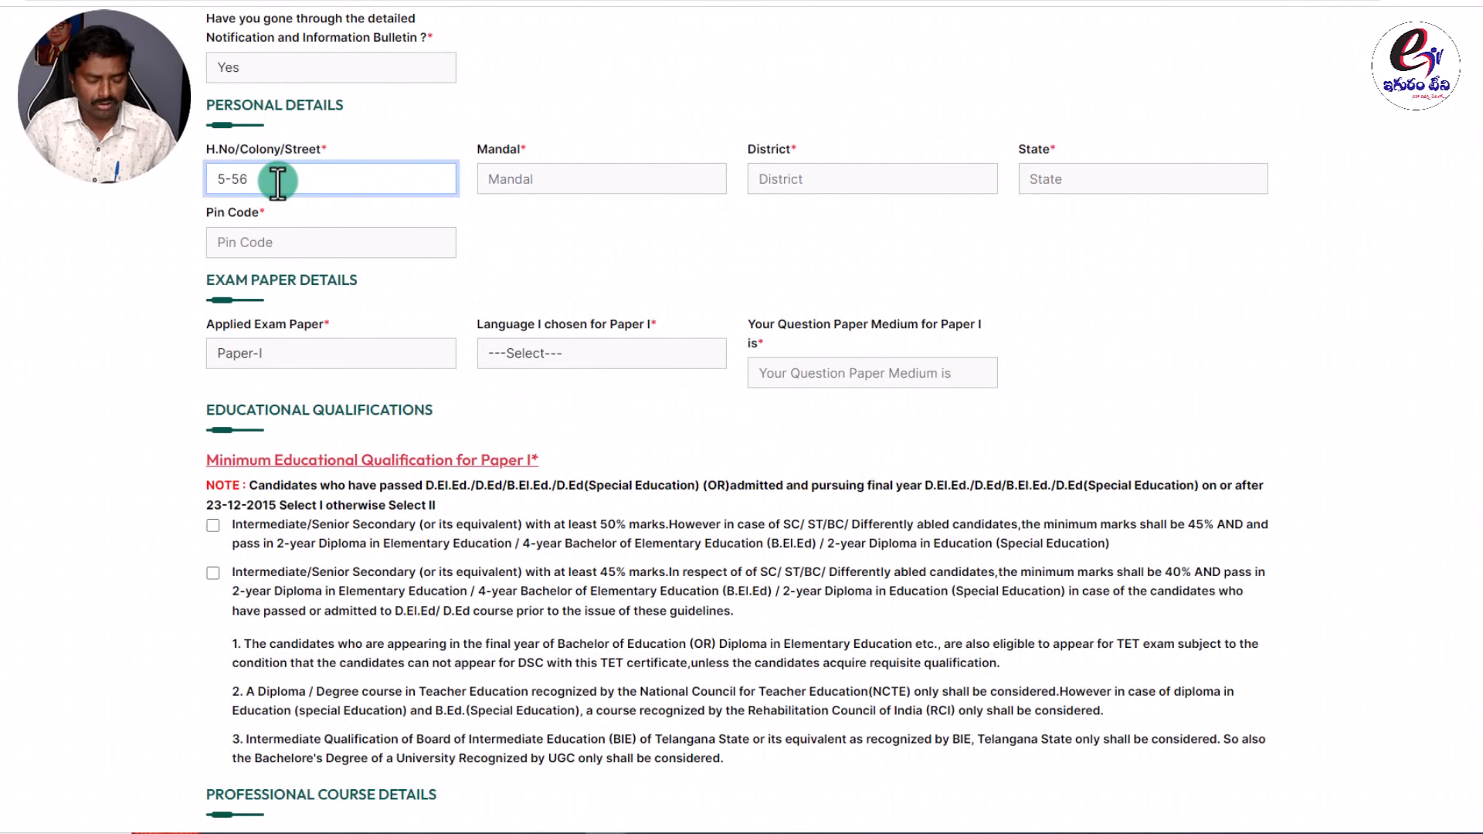
pyautogui.press('Tab')
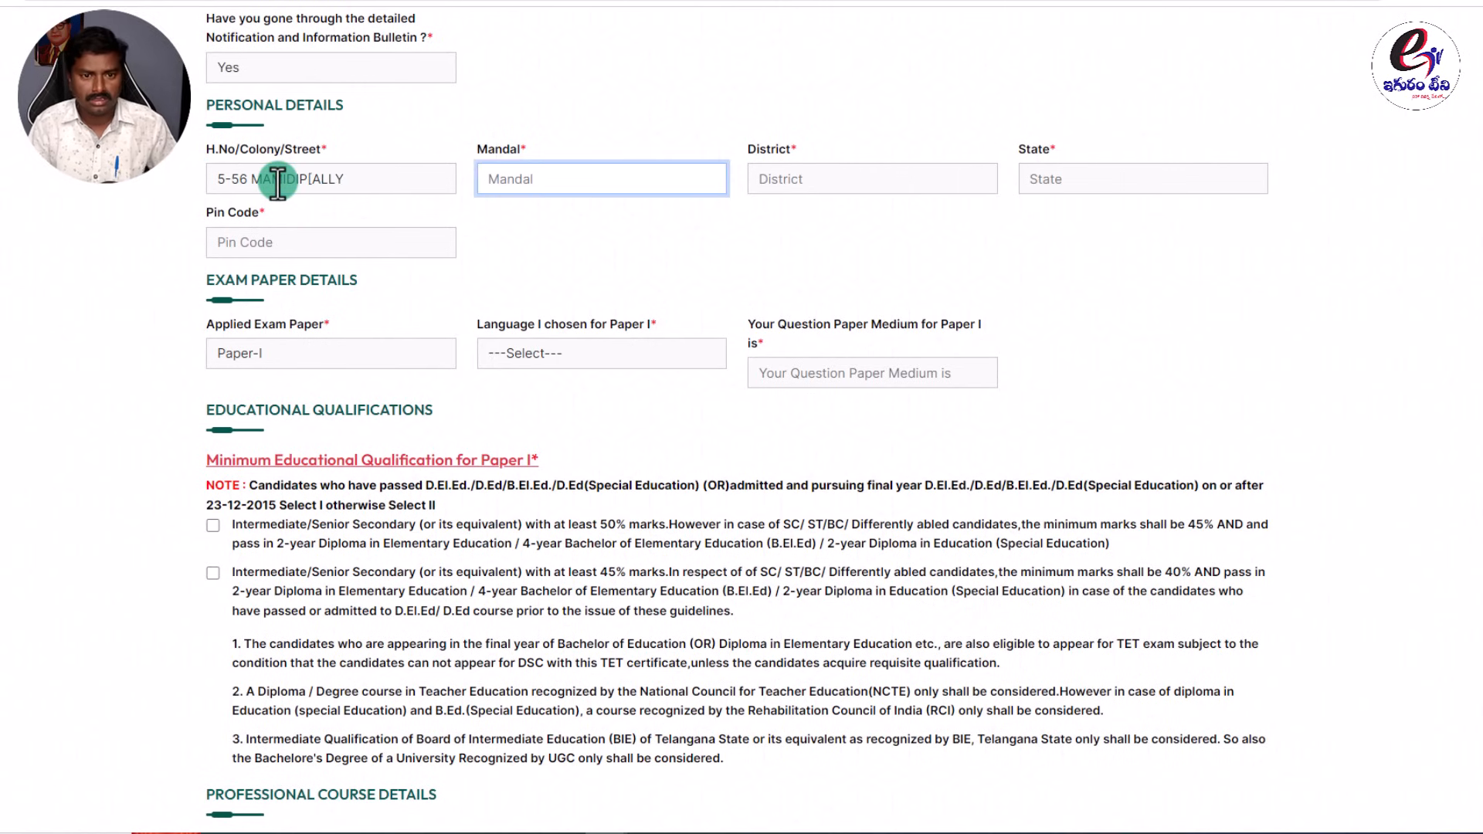
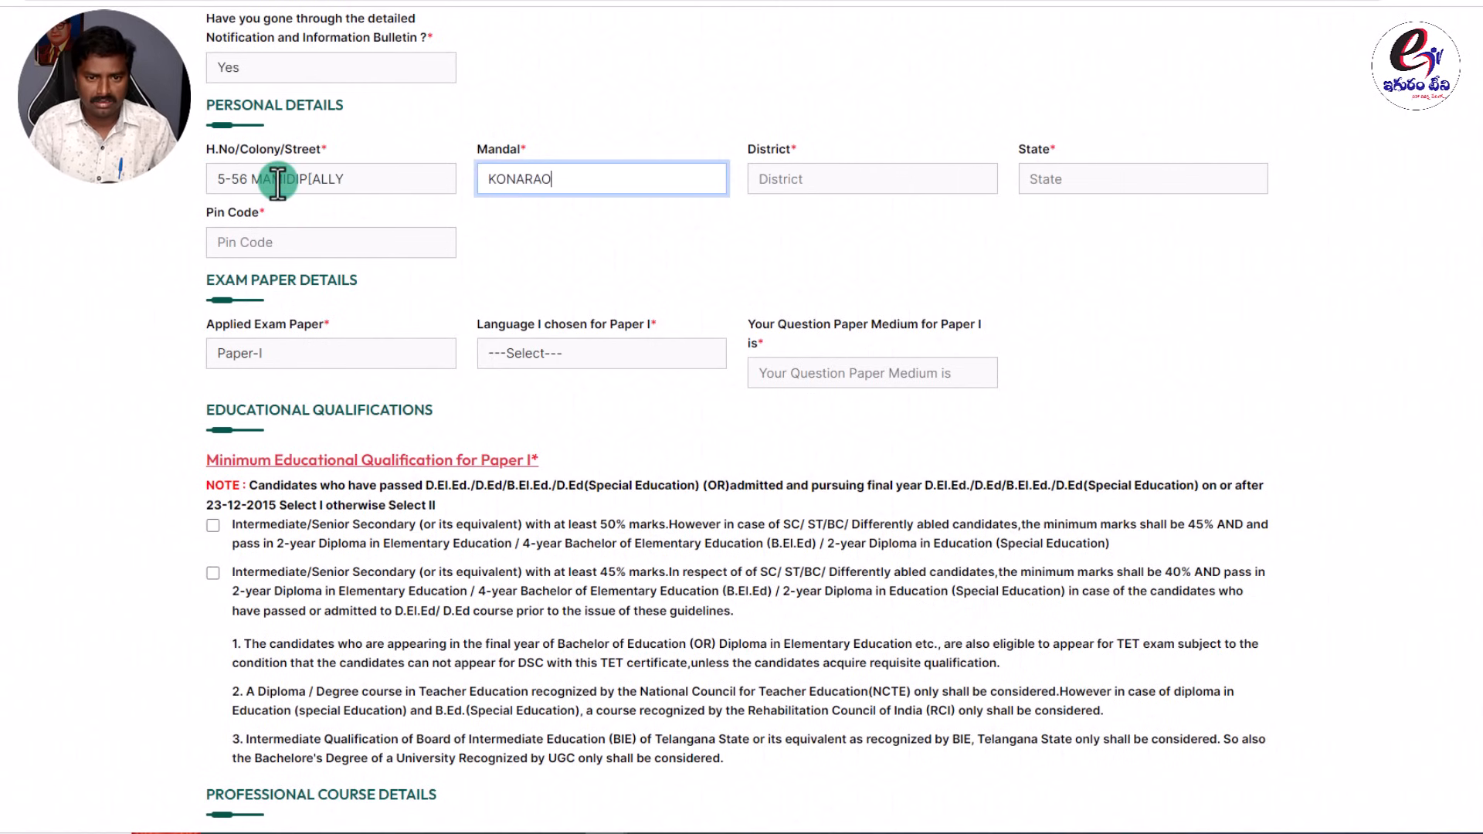
# Enter the district, state TELANGANA and the pin code.
pyautogui.press('Tab')
pyautogui.write('RAJ')
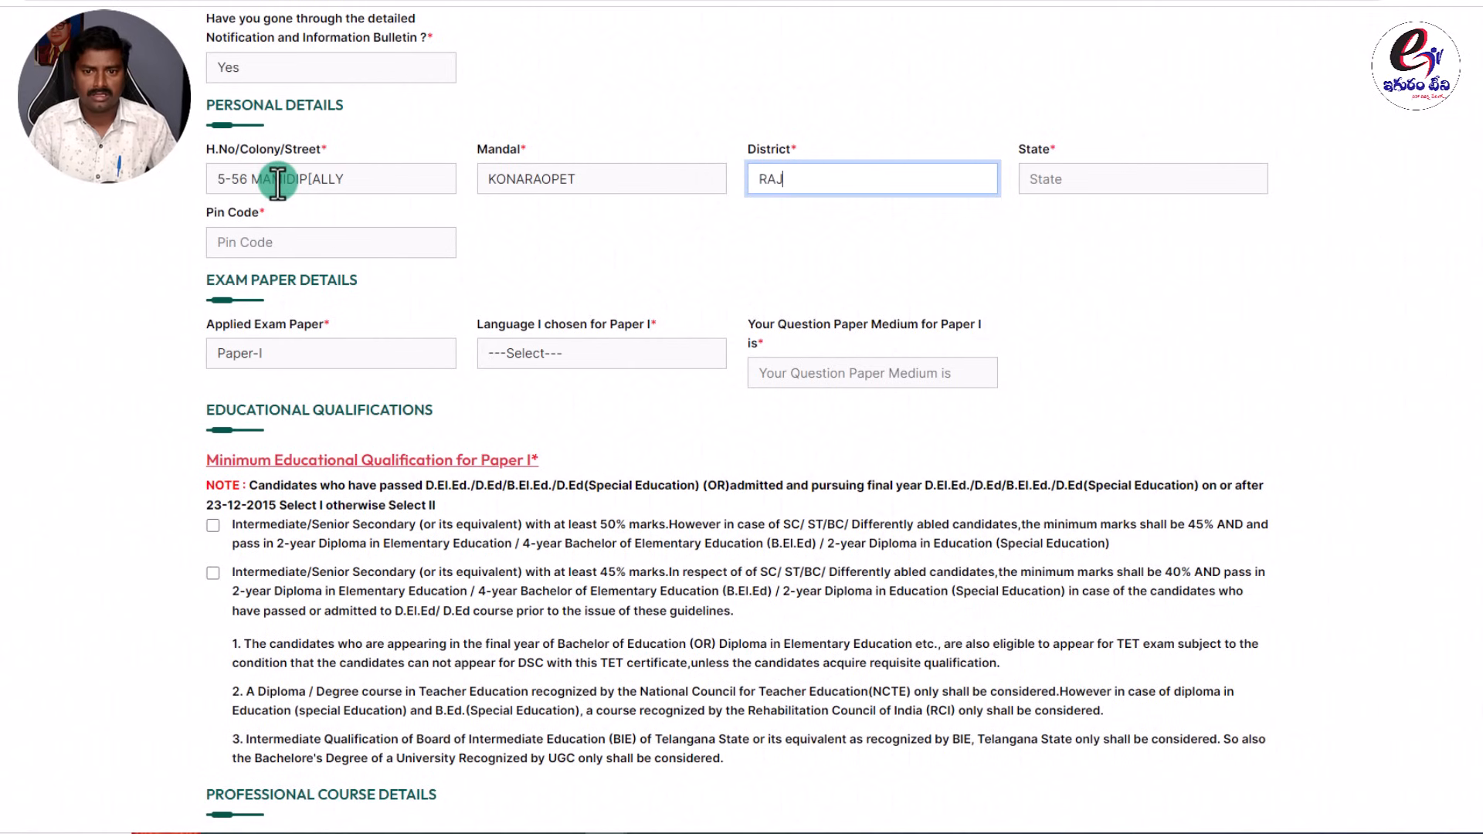
pyautogui.write('ANNA SIRCILLA')
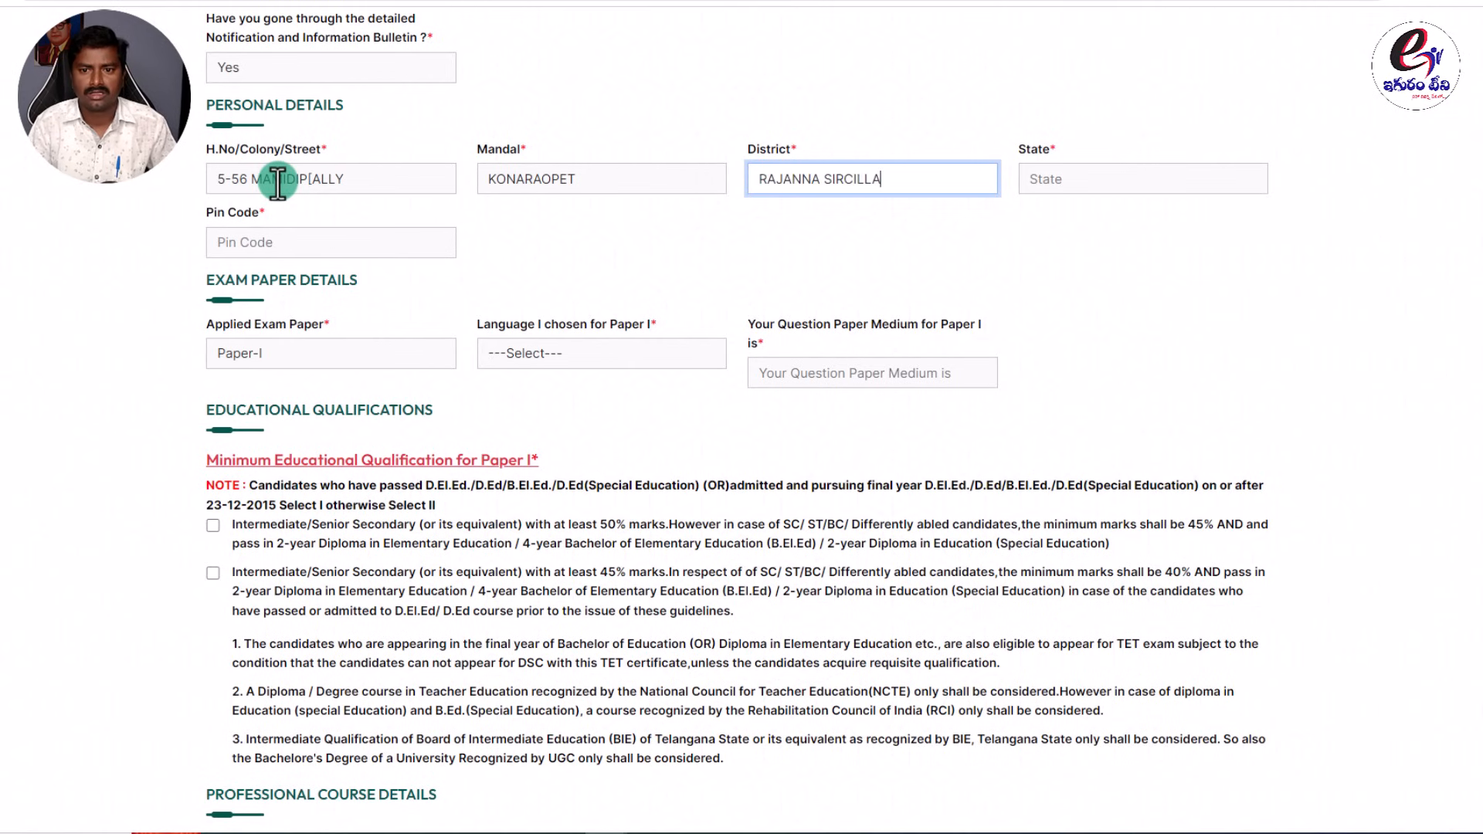
pyautogui.press('Tab')
pyautogui.write('TELANGA')
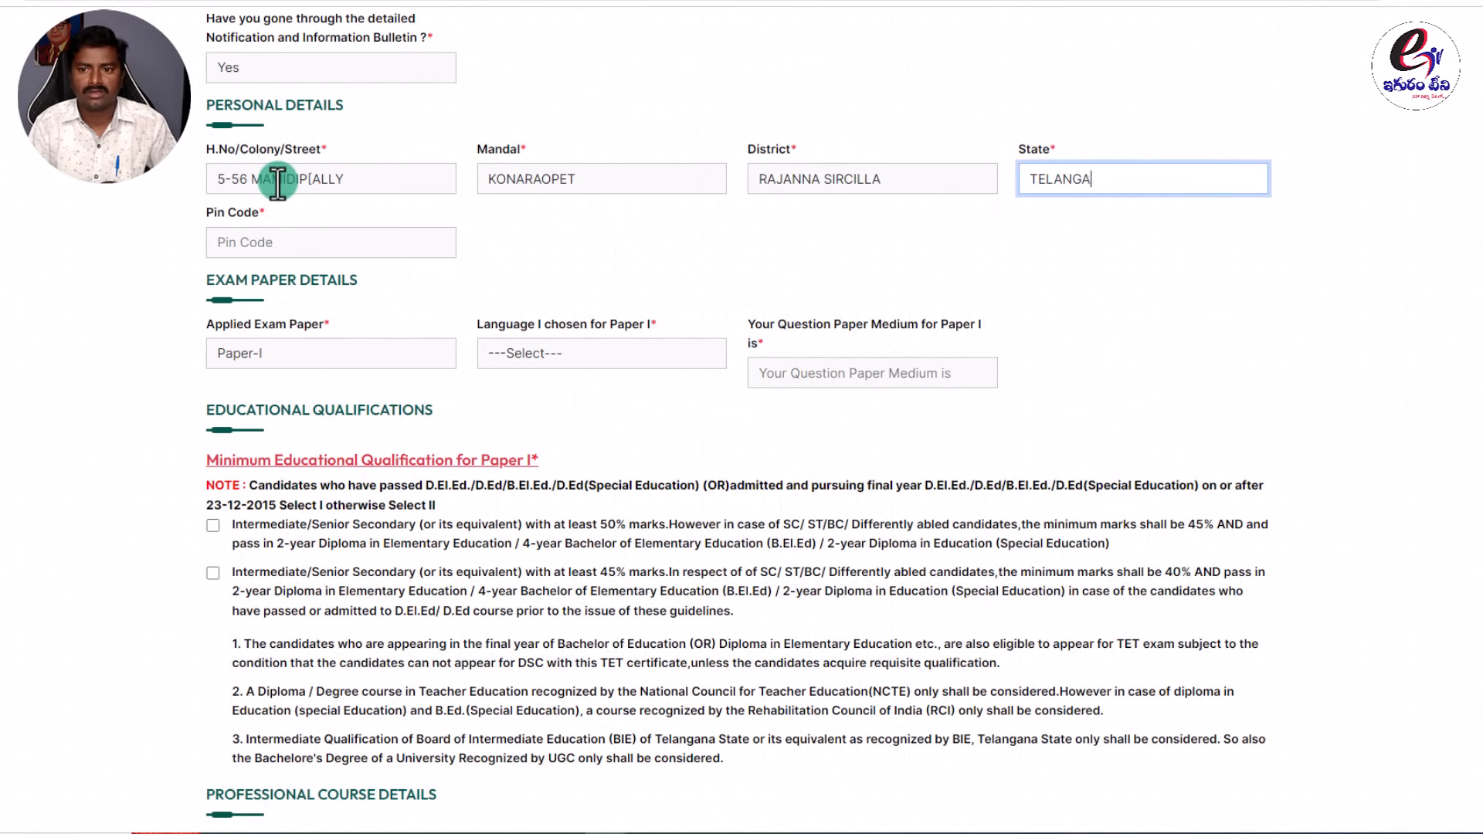
pyautogui.write('NA')
pyautogui.press('Tab')
pyautogui.write('505')
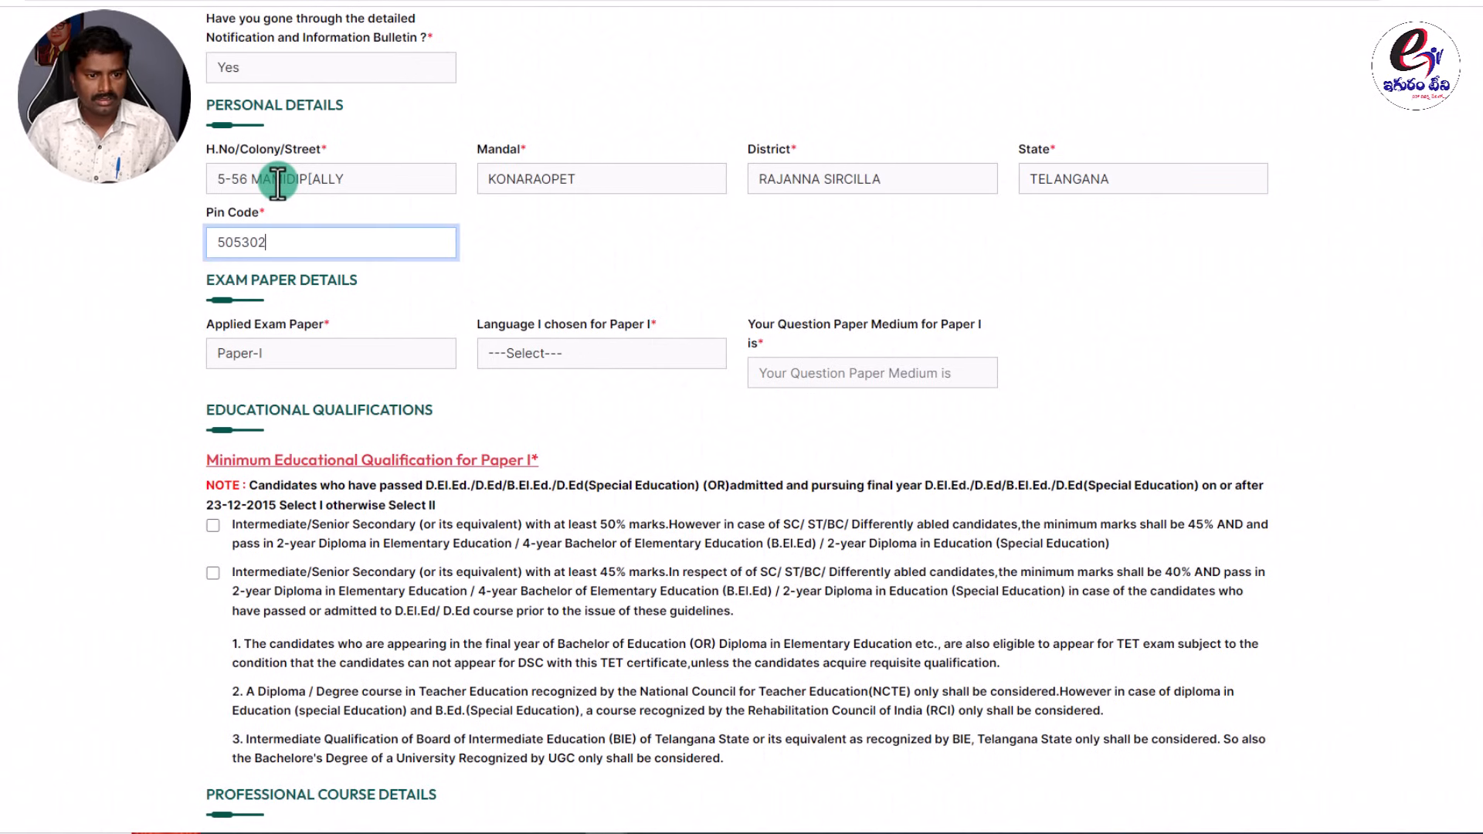
# Choose Telugu as the Paper I language and check the question paper medium.
pyautogui.click(299, 353)
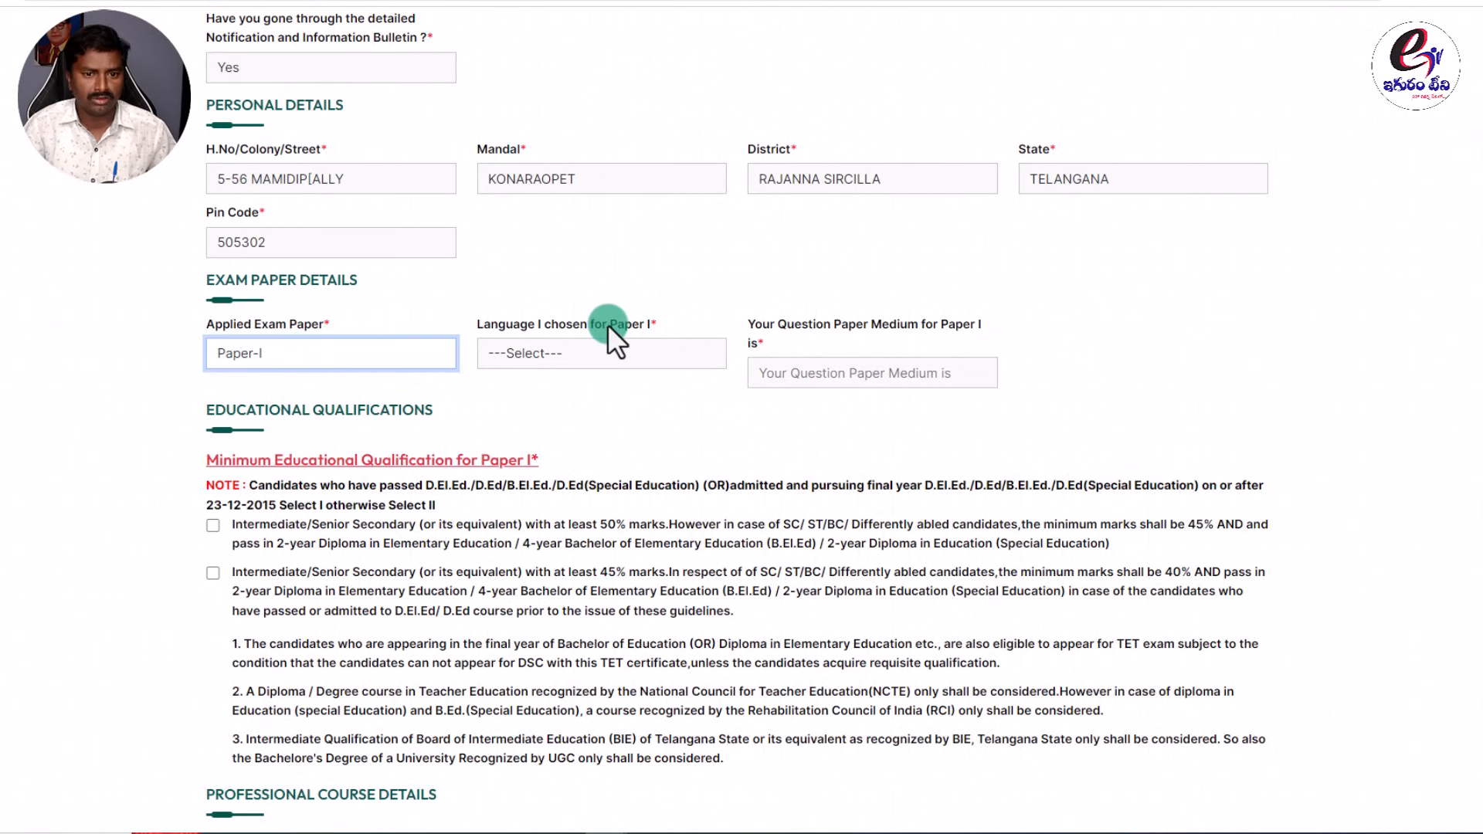
pyautogui.moveTo(648, 323); pyautogui.dragTo(451, 322)
pyautogui.click(611, 281)
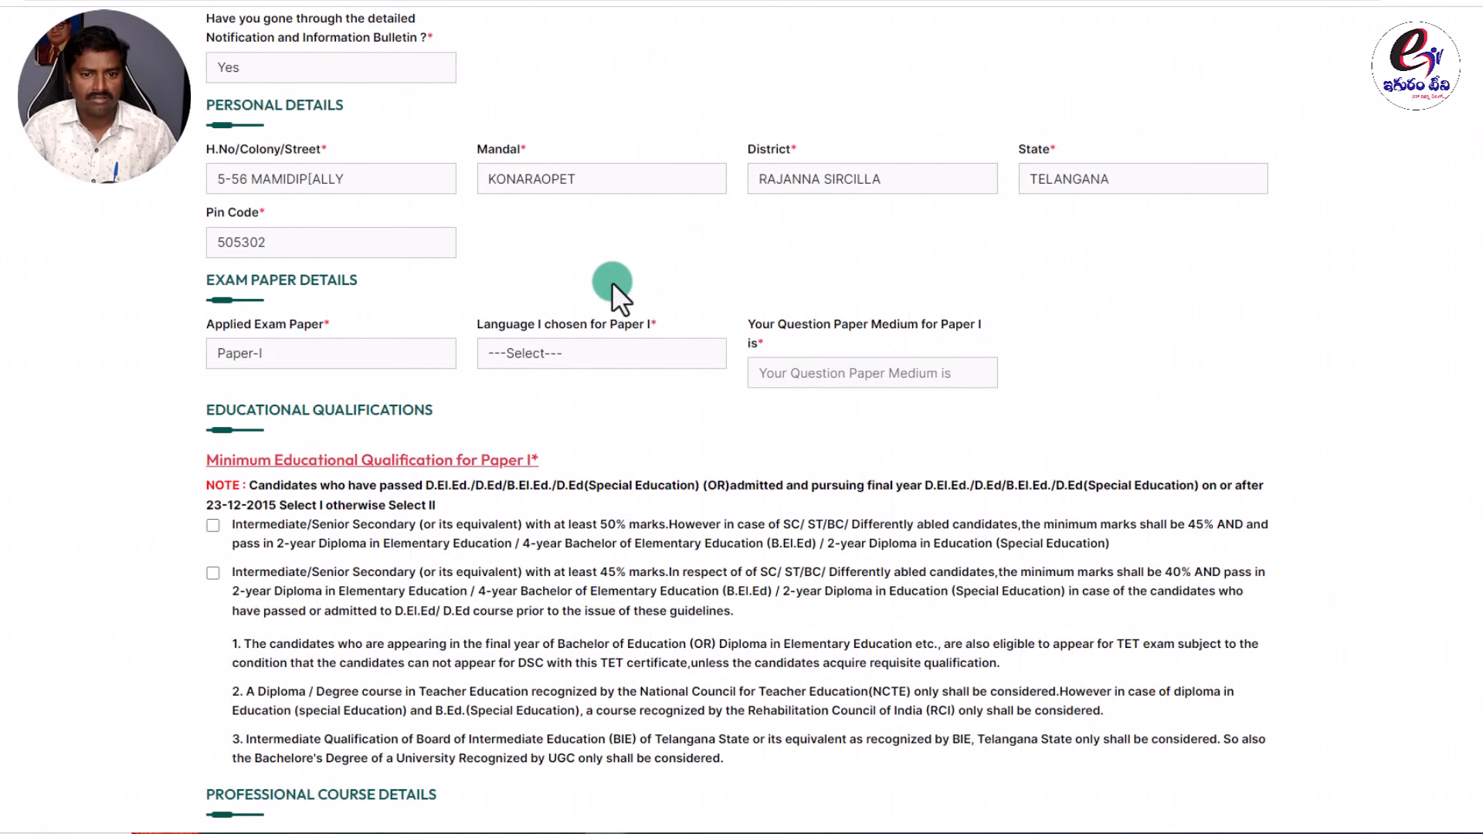
pyautogui.click(549, 352)
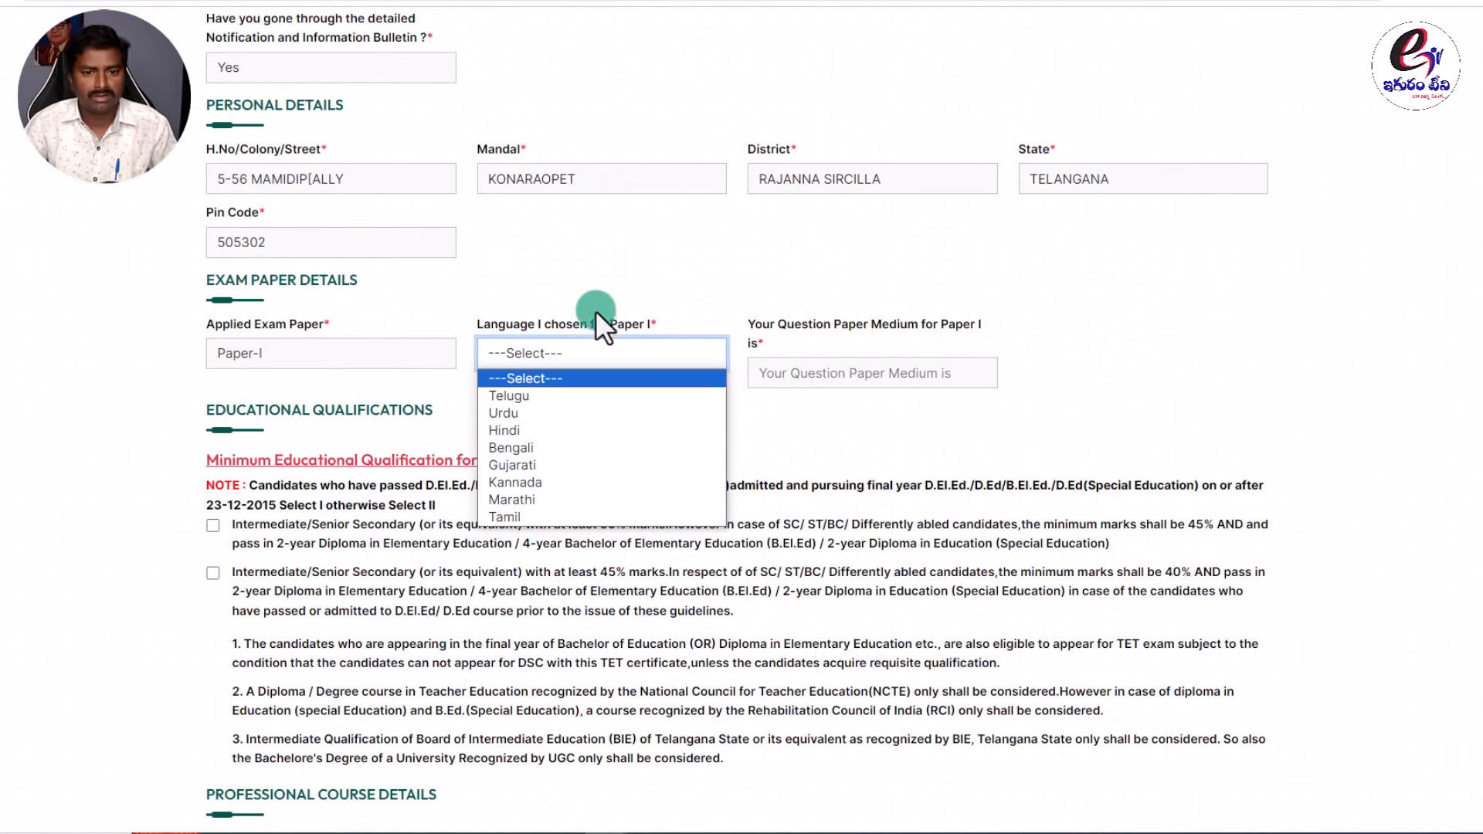
pyautogui.click(480, 335)
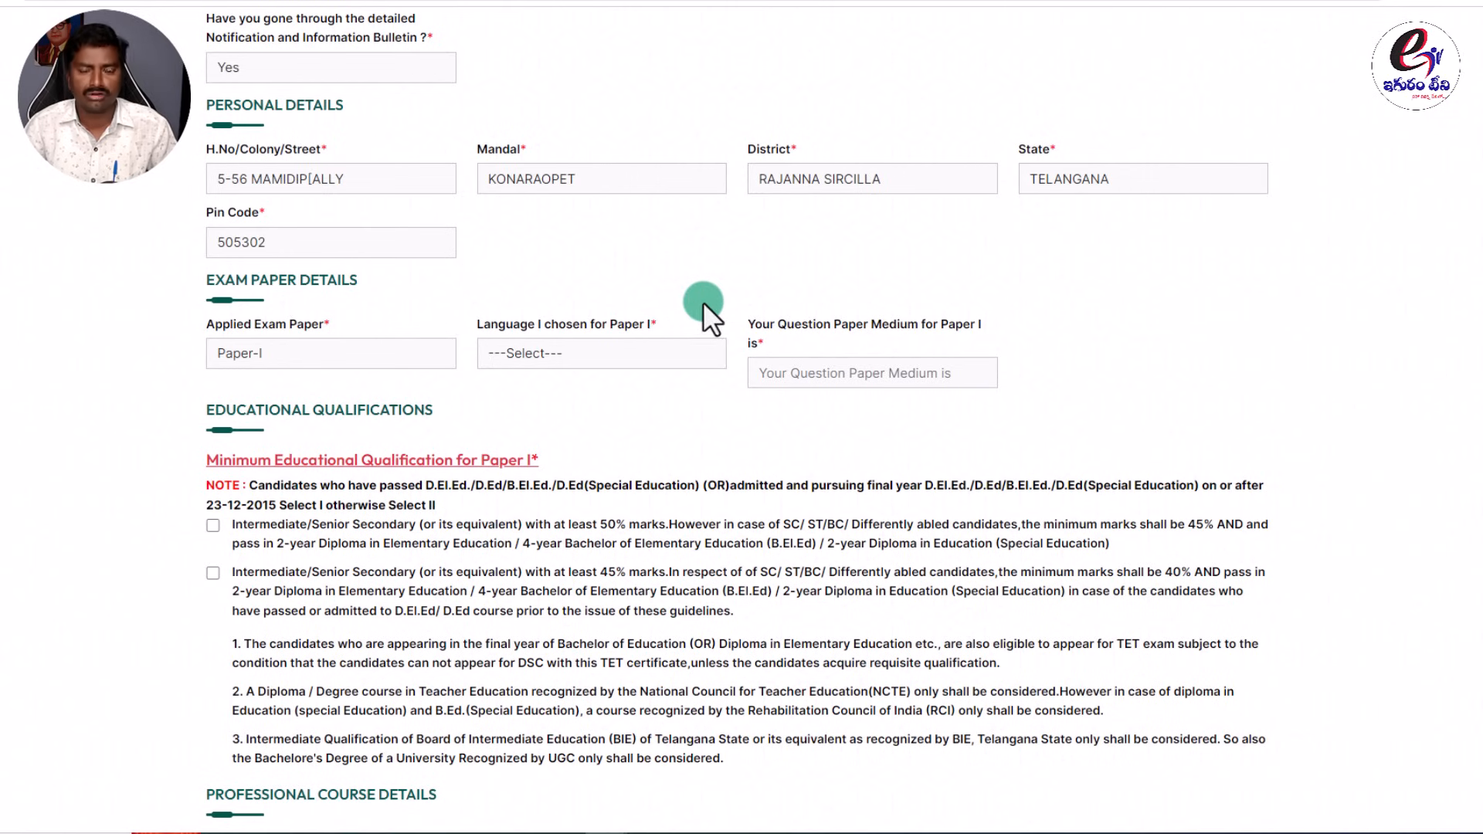
pyautogui.click(604, 353)
pyautogui.click(538, 391)
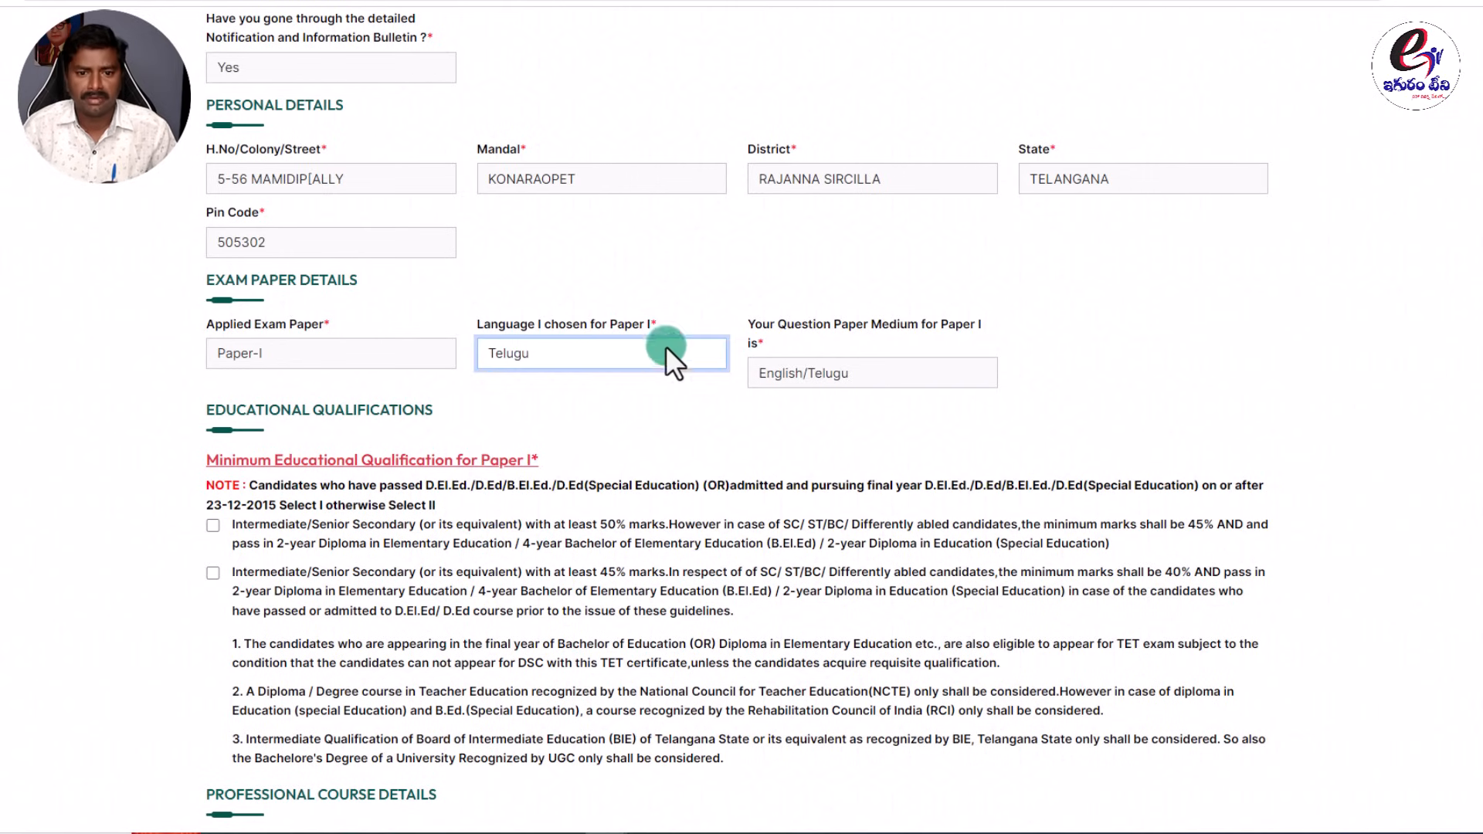
pyautogui.click(772, 374)
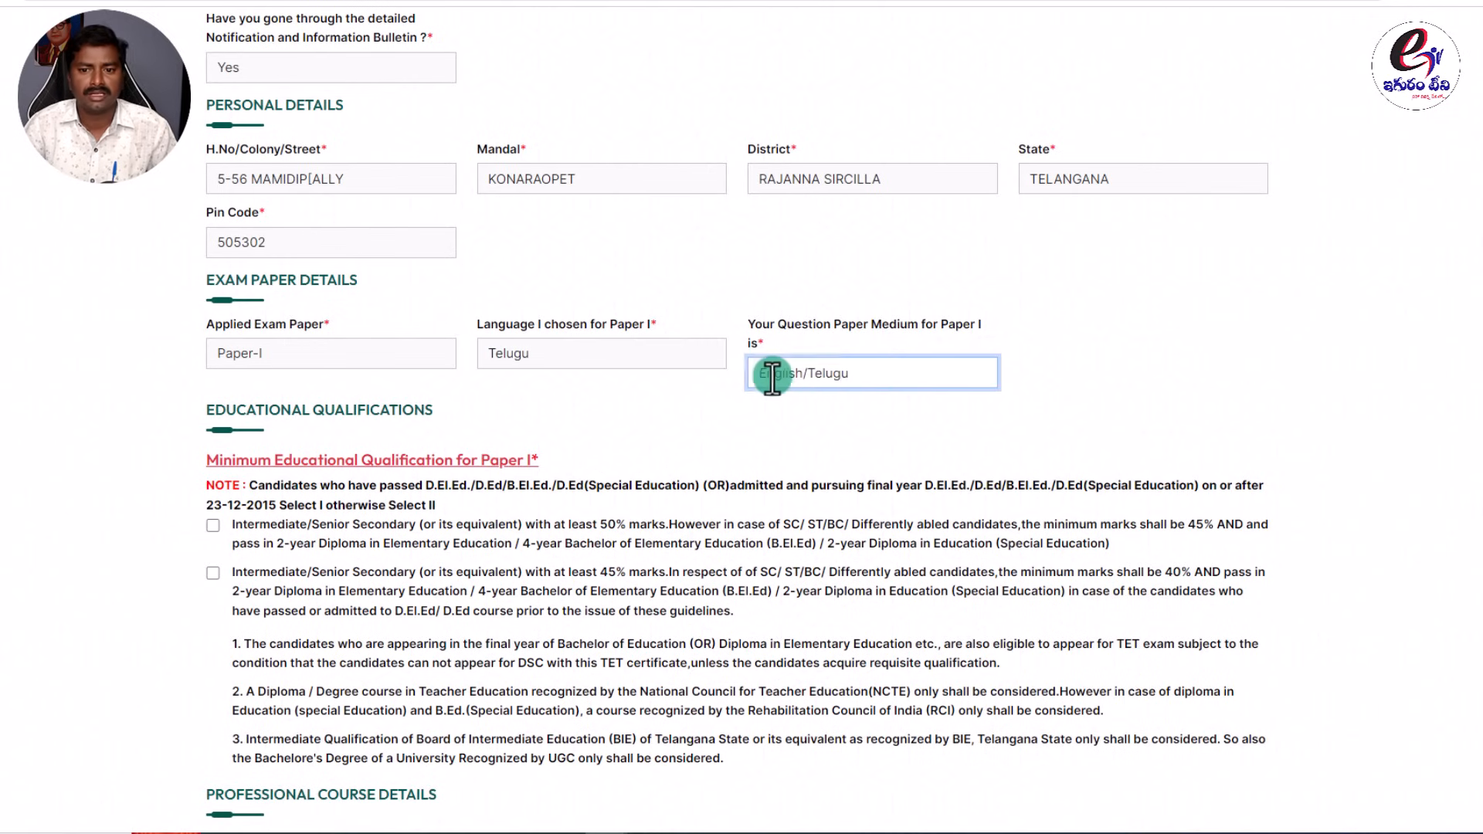
# Try Urdu, Hindi, Bengali and Kannada to see how the medium changes, e.g. English/Bengali.
pyautogui.click(641, 354)
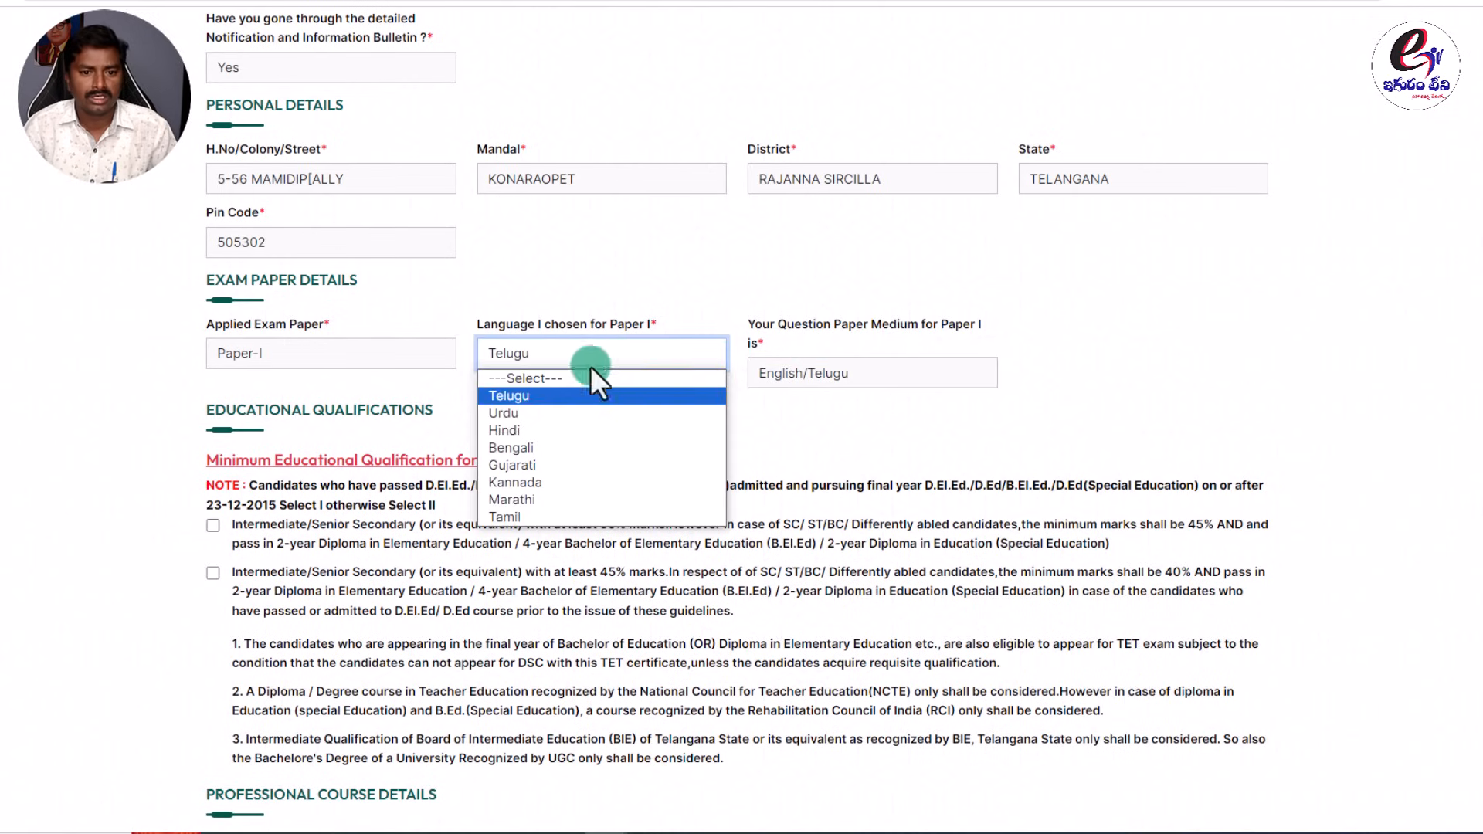
pyautogui.click(556, 410)
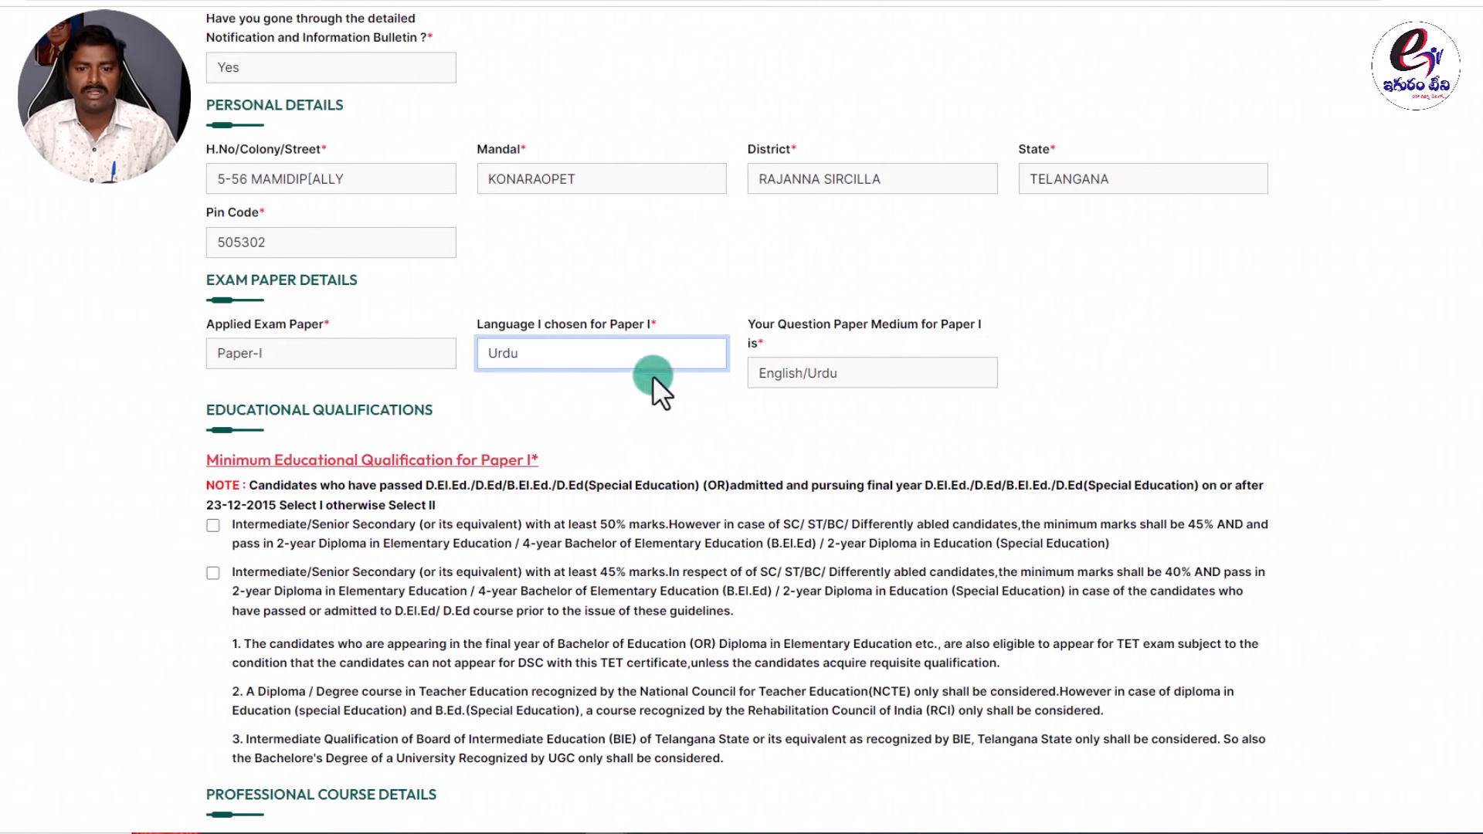
pyautogui.click(584, 353)
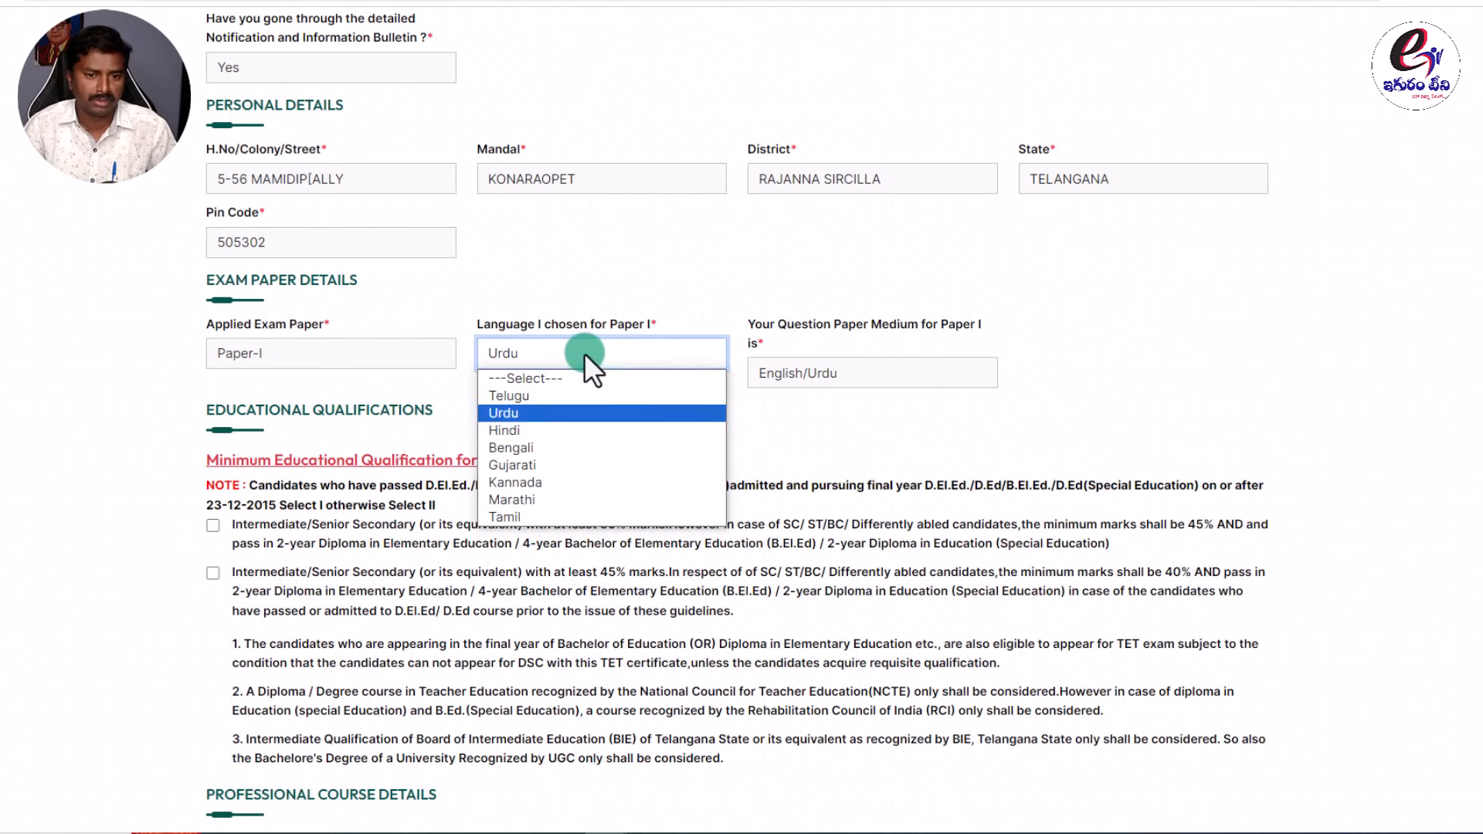
pyautogui.click(531, 430)
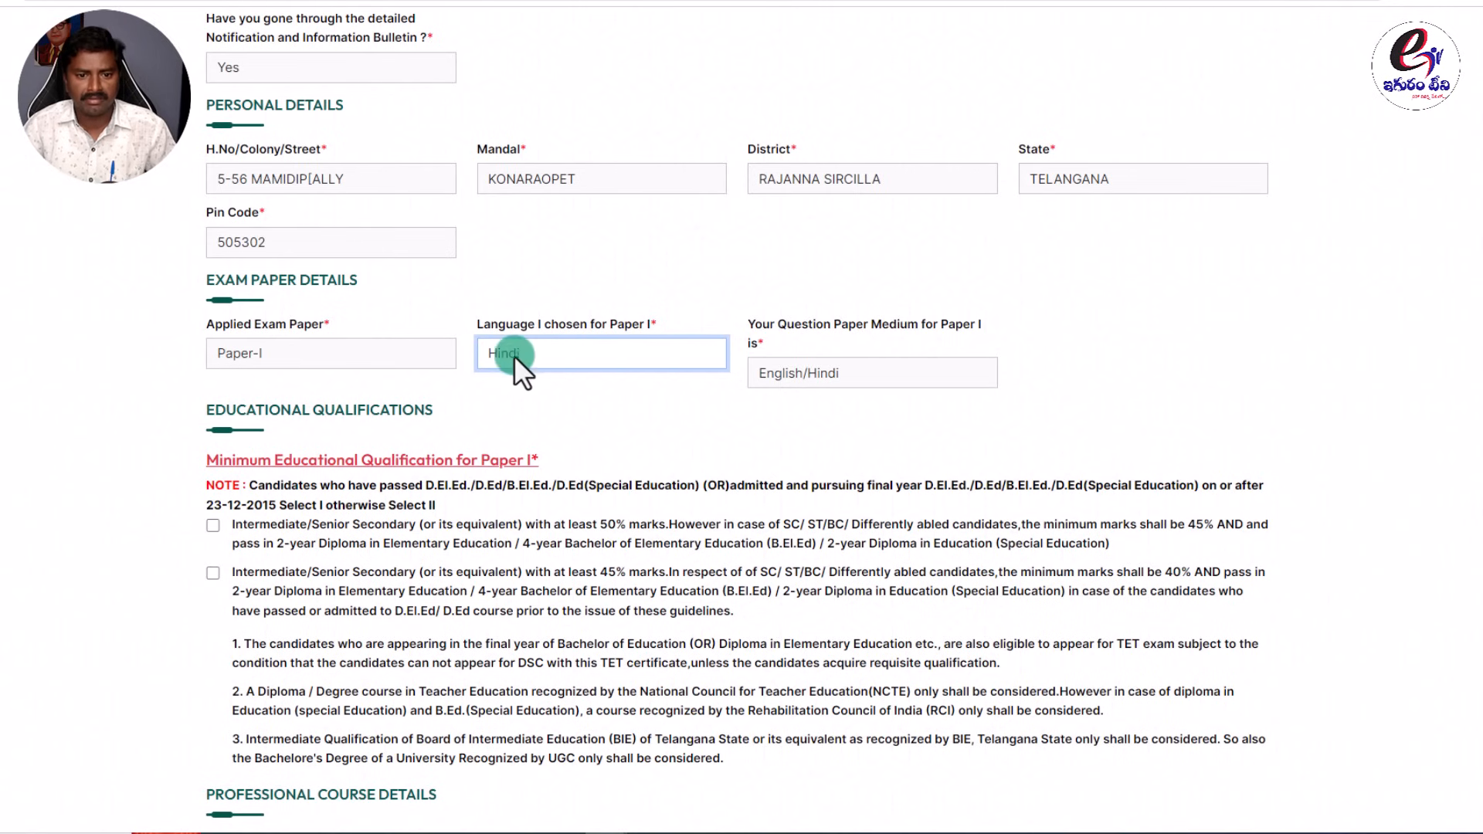
pyautogui.click(581, 352)
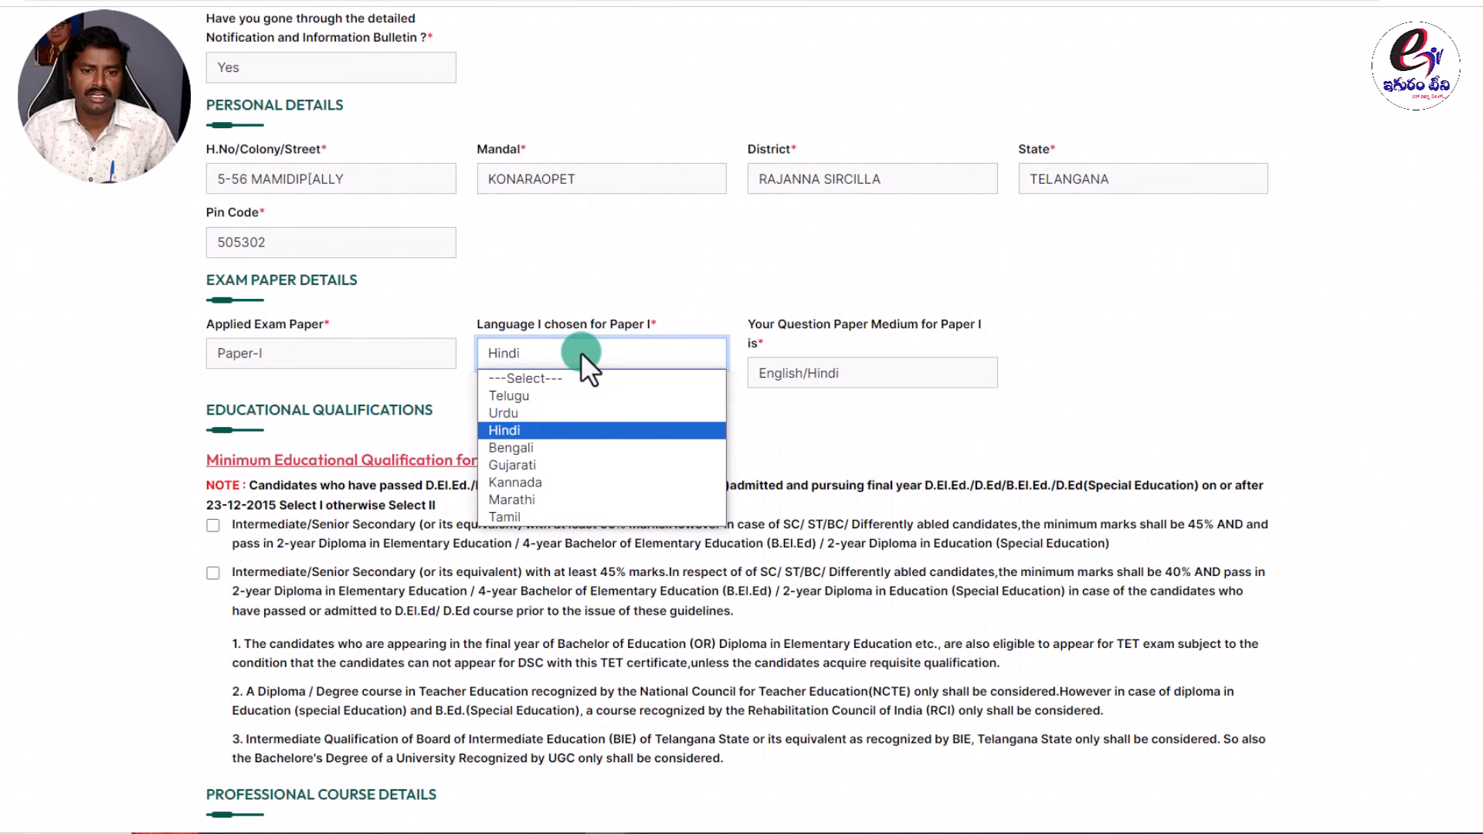
pyautogui.click(537, 450)
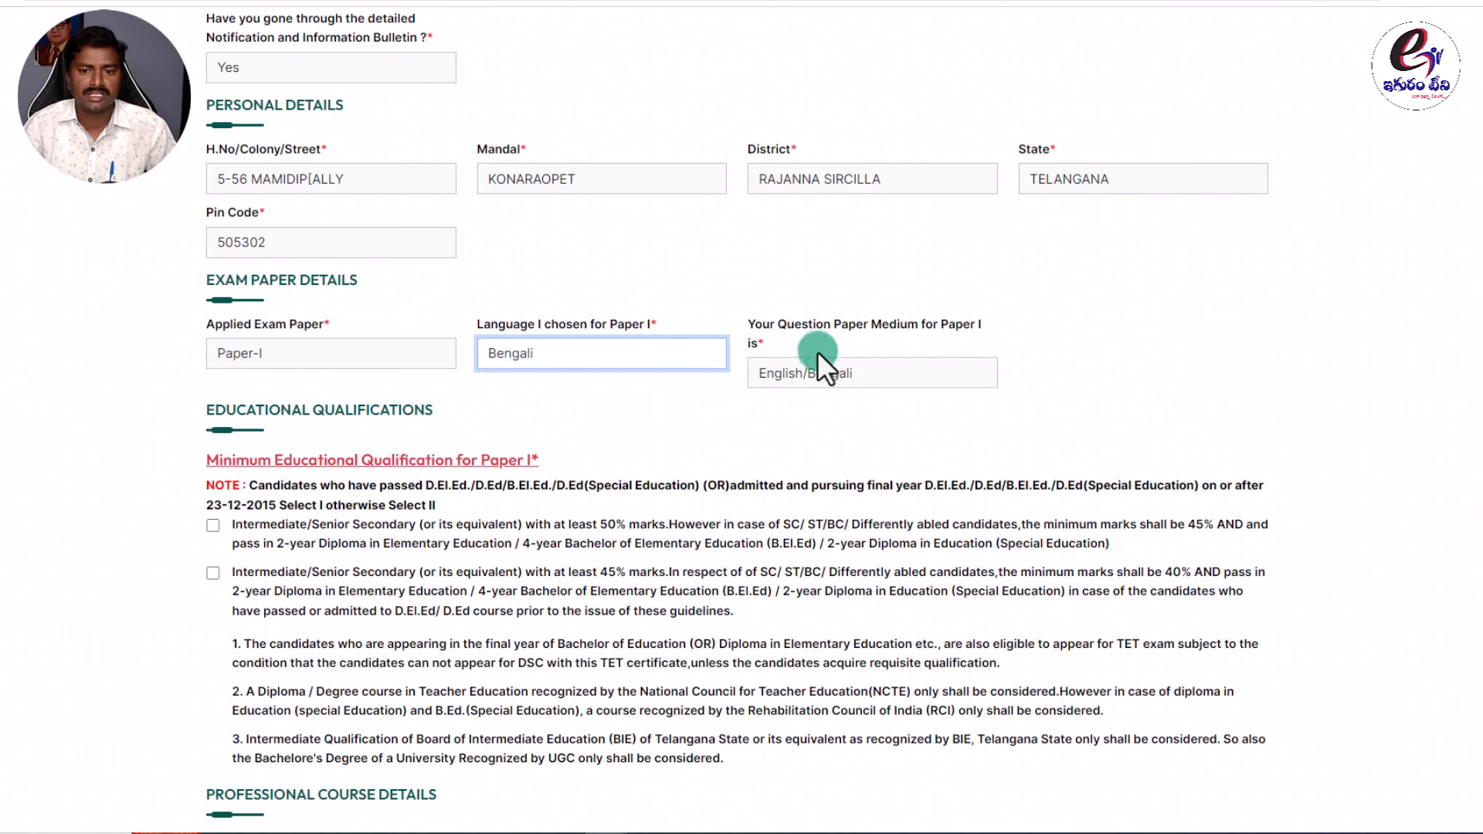
pyautogui.click(956, 319)
pyautogui.click(726, 322)
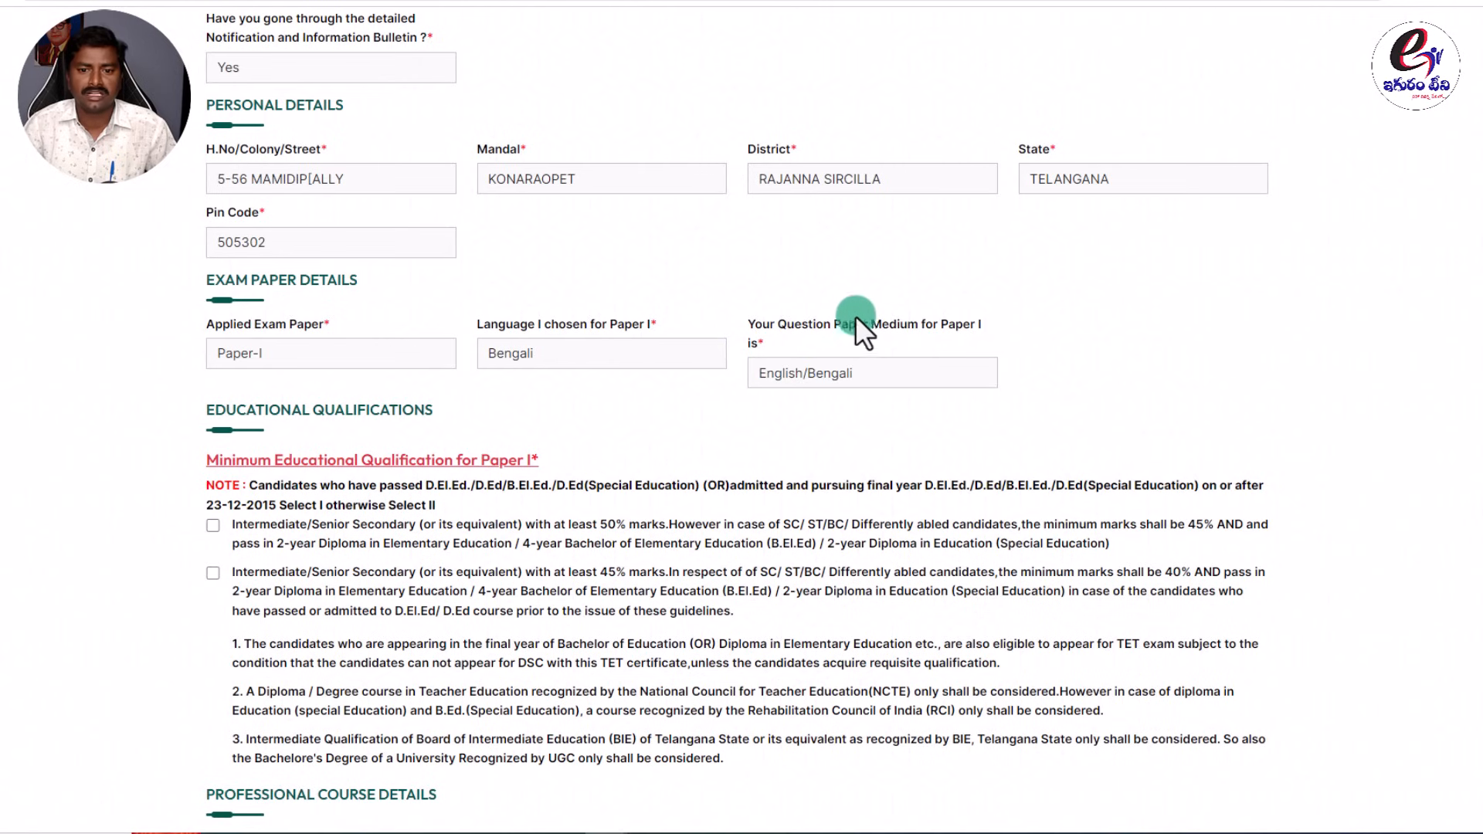
pyautogui.click(544, 351)
pyautogui.click(528, 484)
# Settle on Telugu, giving an English/Telugu question paper medium.
pyautogui.click(661, 351)
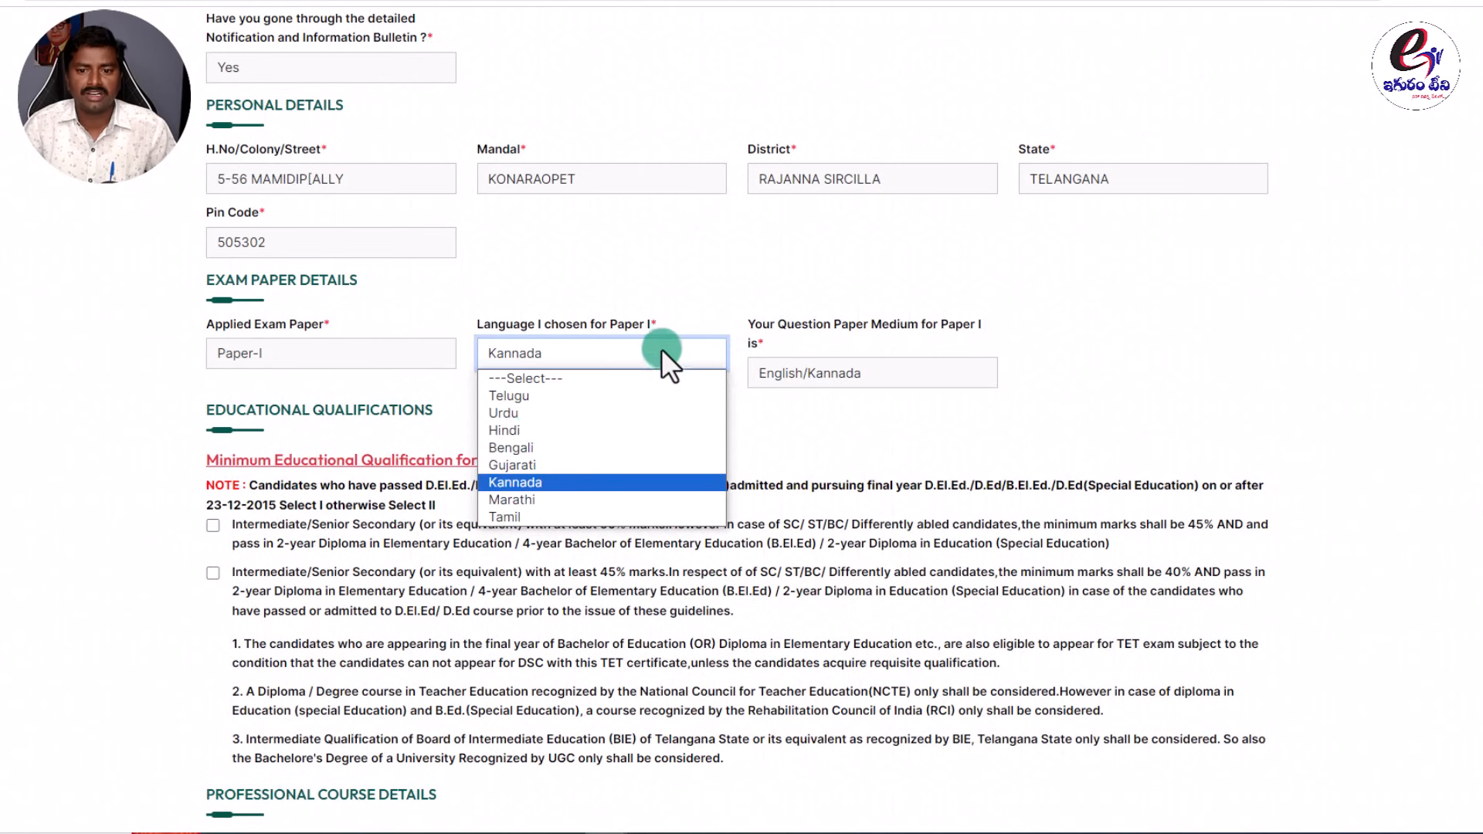
pyautogui.click(561, 390)
pyautogui.click(605, 306)
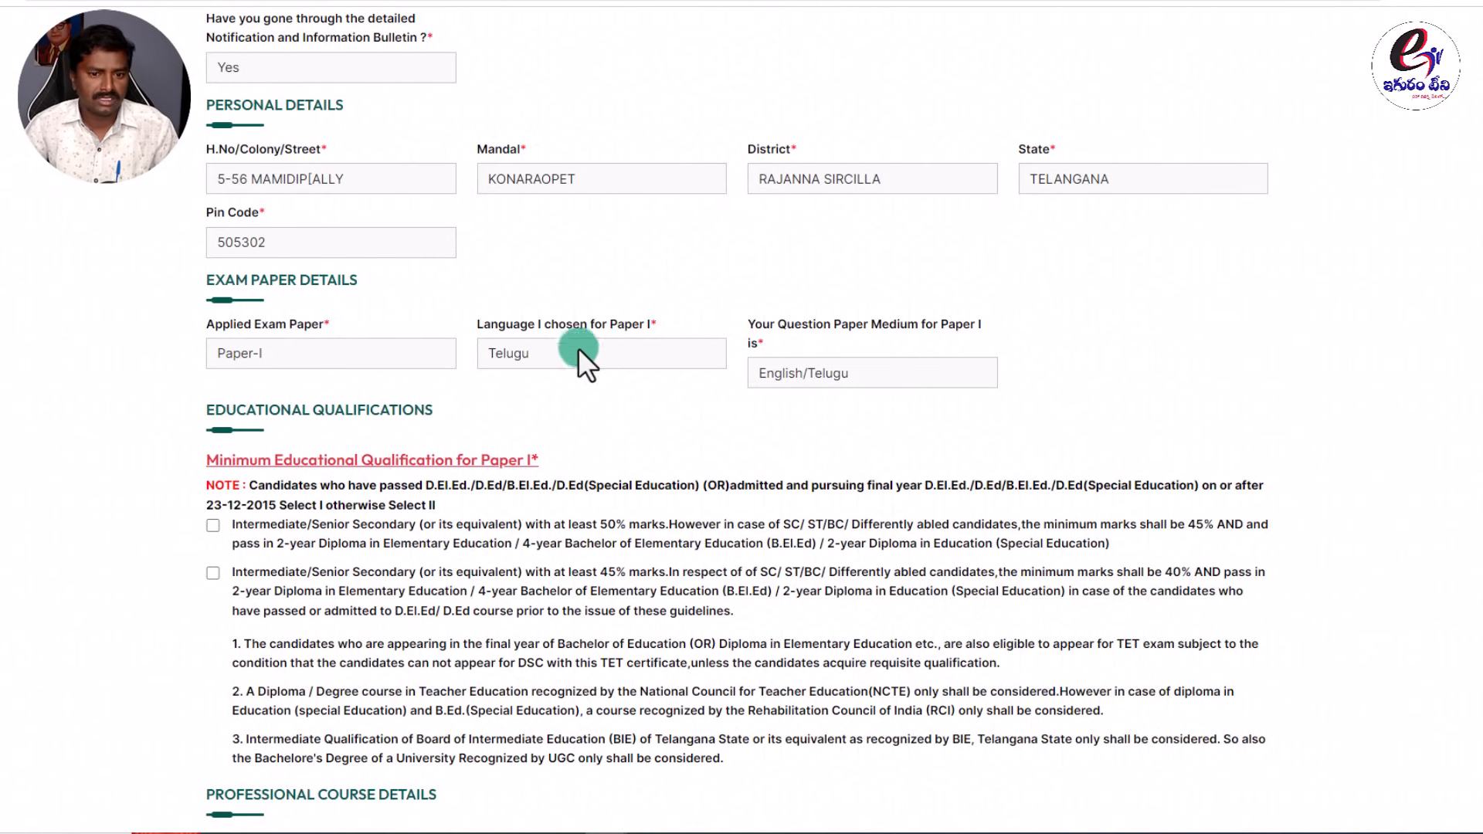
pyautogui.click(1014, 314)
pyautogui.click(863, 376)
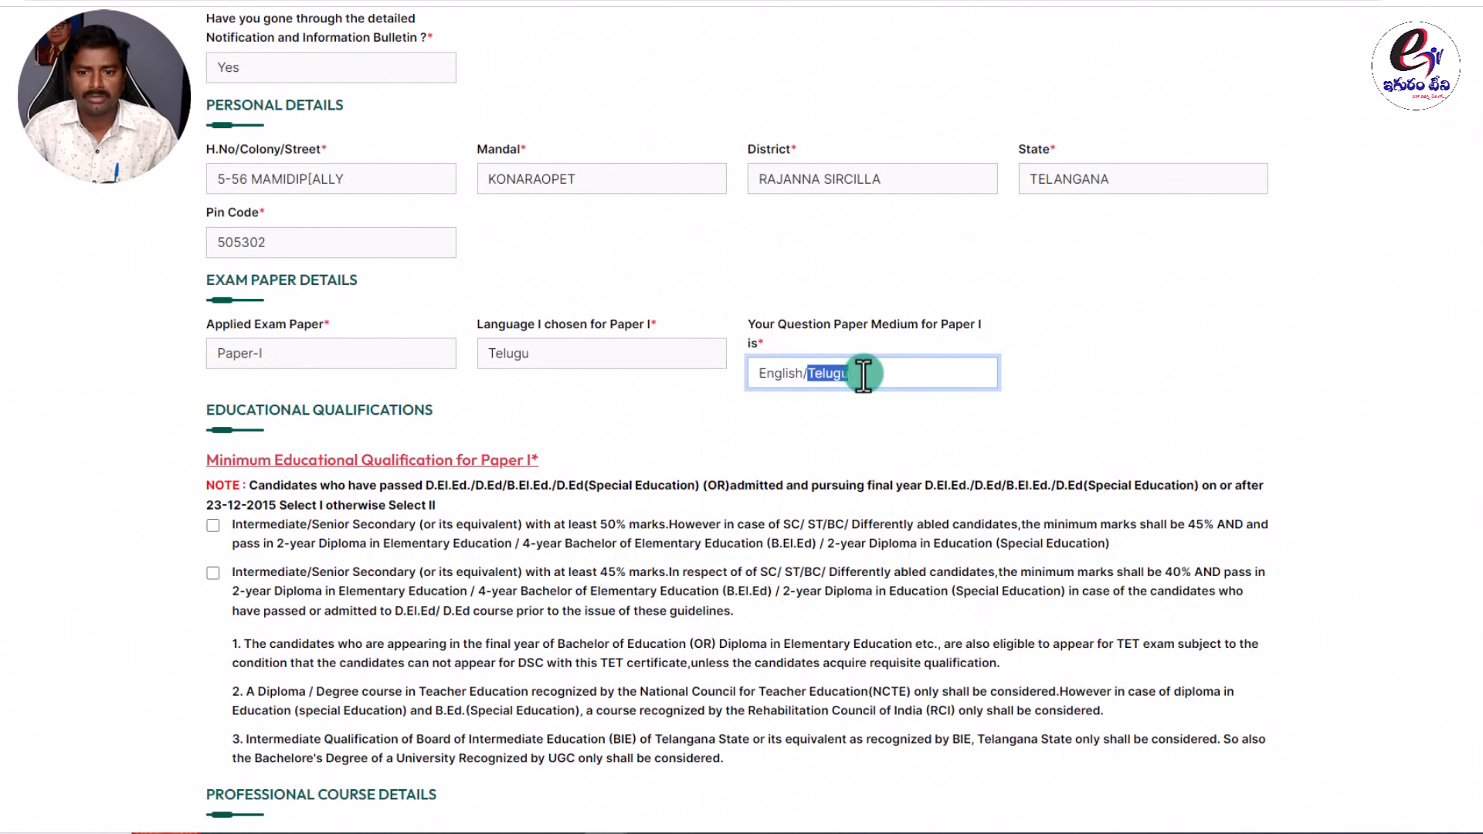
pyautogui.click(1004, 343)
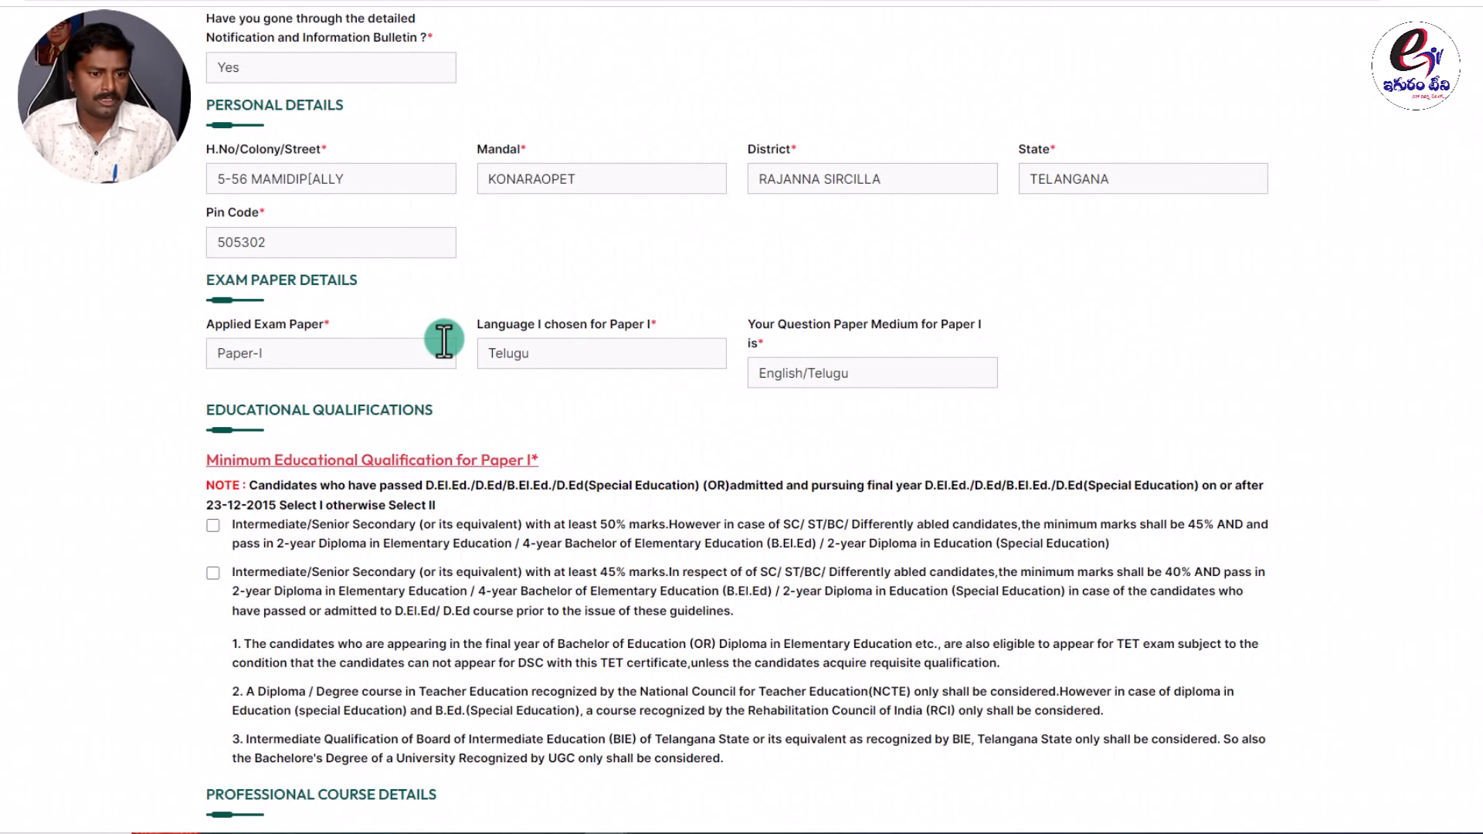
pyautogui.scroll(-2, 248, 437)
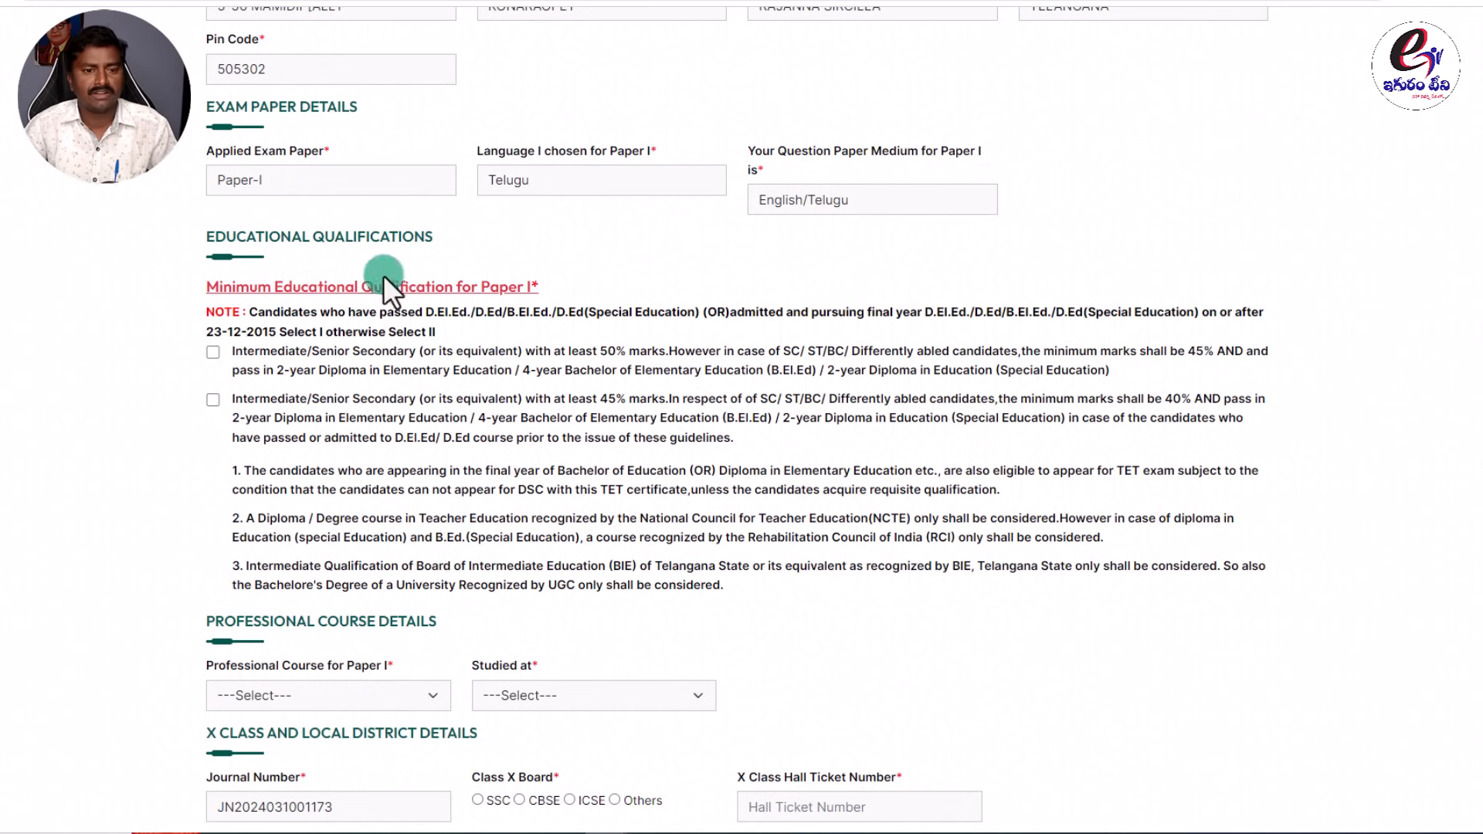
pyautogui.scroll(-1, 272, 324)
pyautogui.moveTo(208, 204); pyautogui.dragTo(550, 193)
pyautogui.click(559, 186)
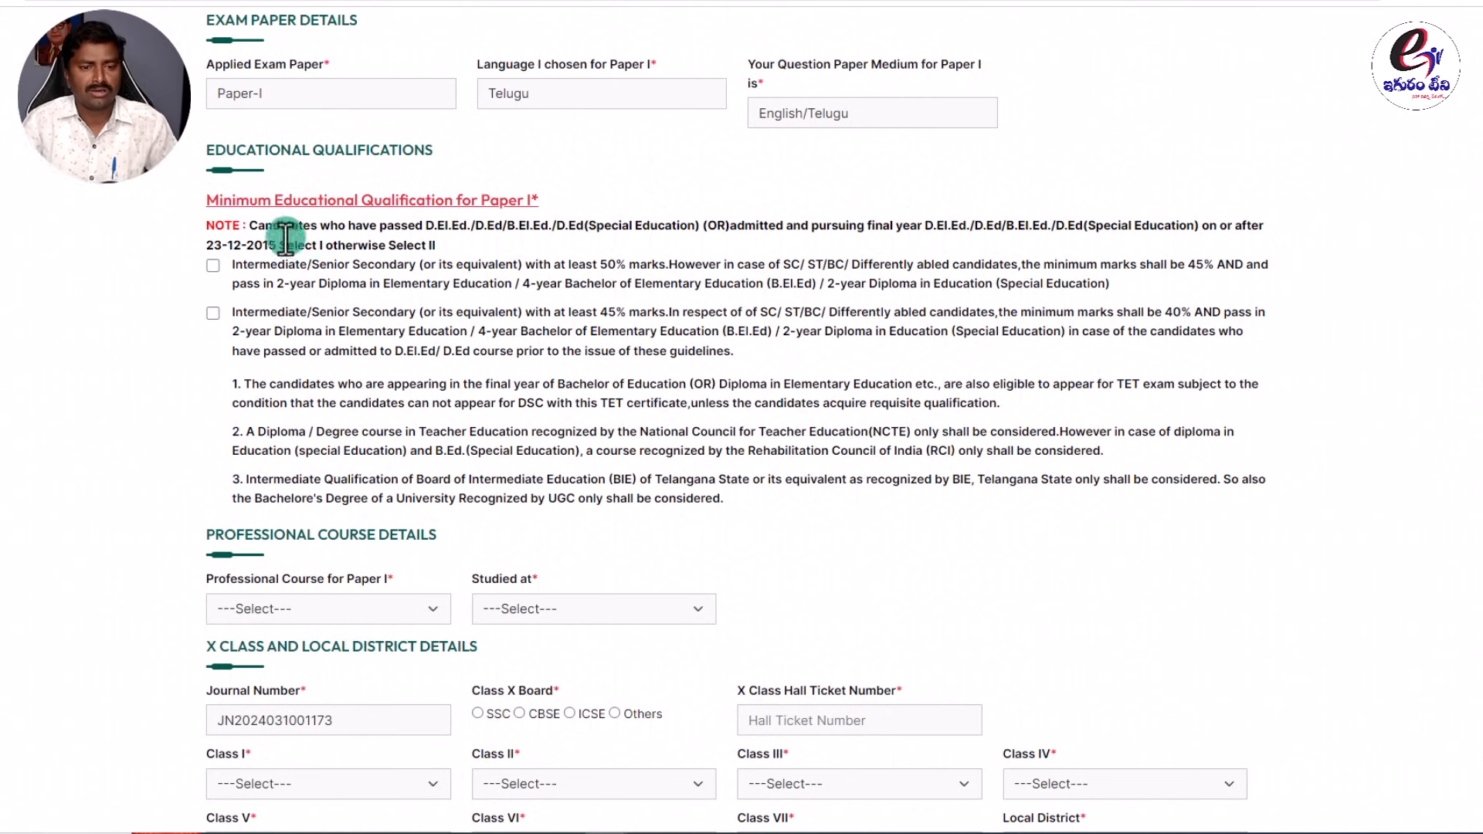
pyautogui.scroll(1, 225, 304)
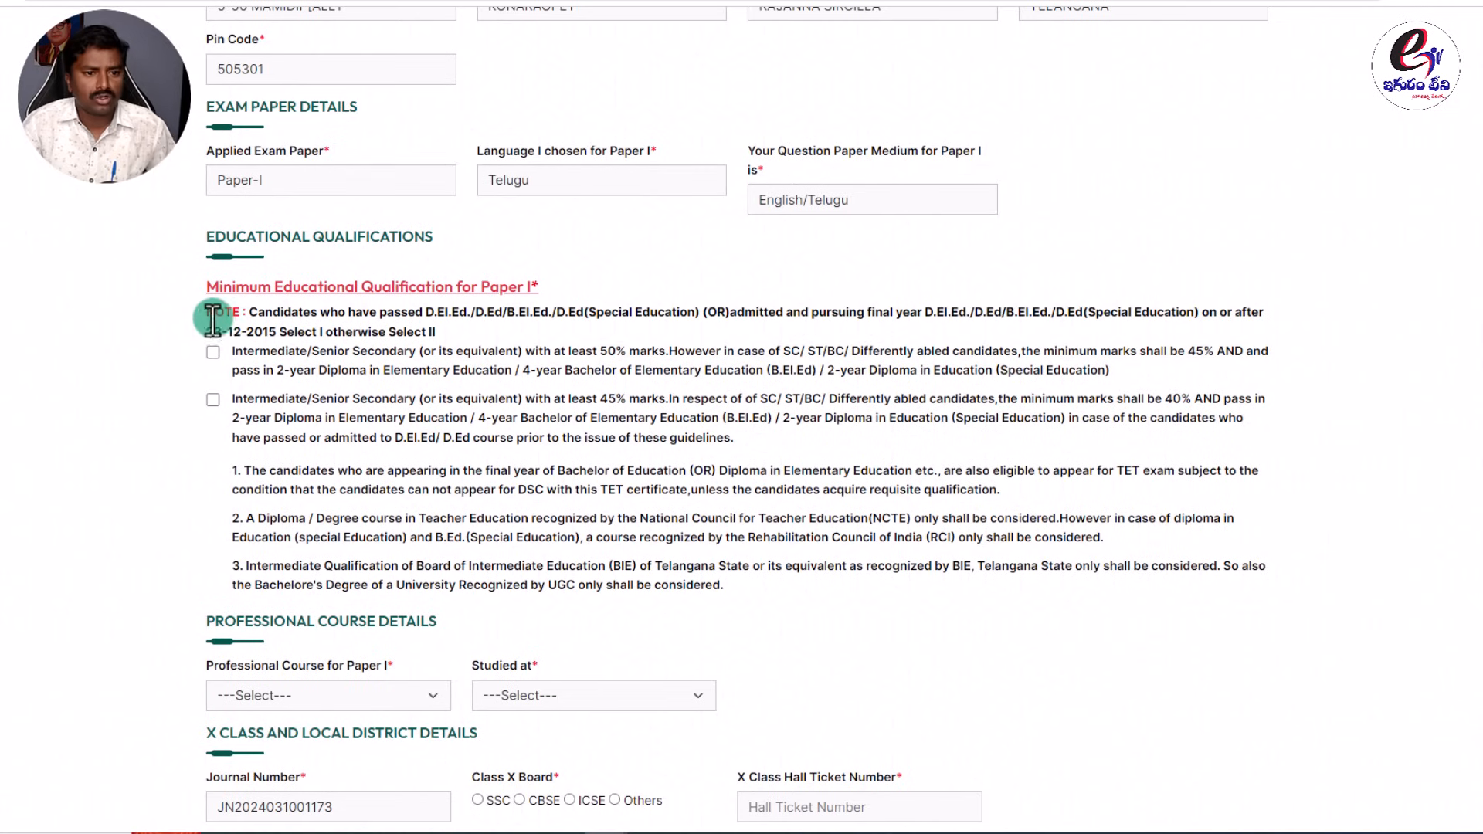
pyautogui.moveTo(206, 312); pyautogui.dragTo(1030, 307)
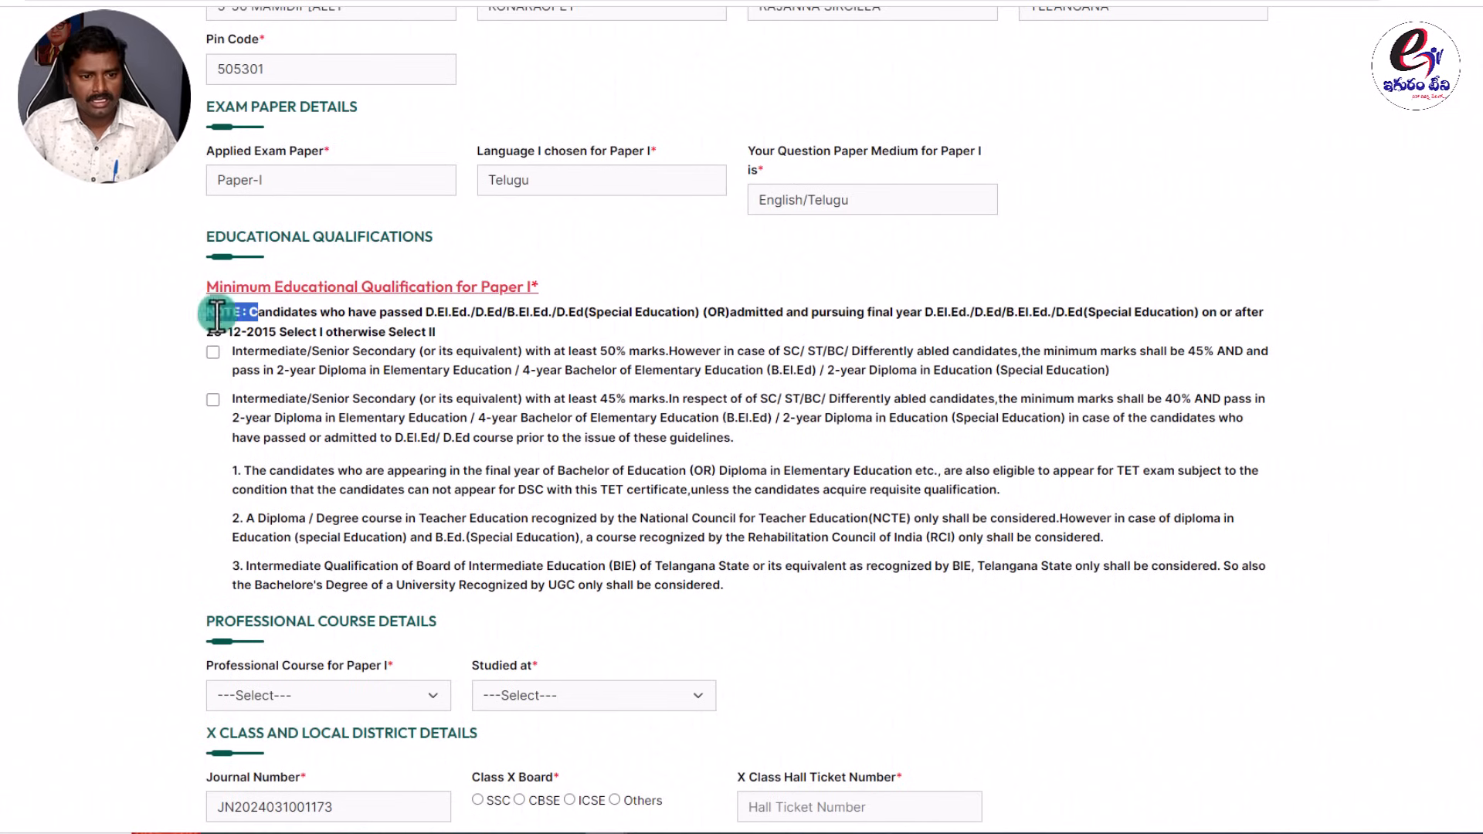
pyautogui.moveTo(206, 334); pyautogui.dragTo(277, 332)
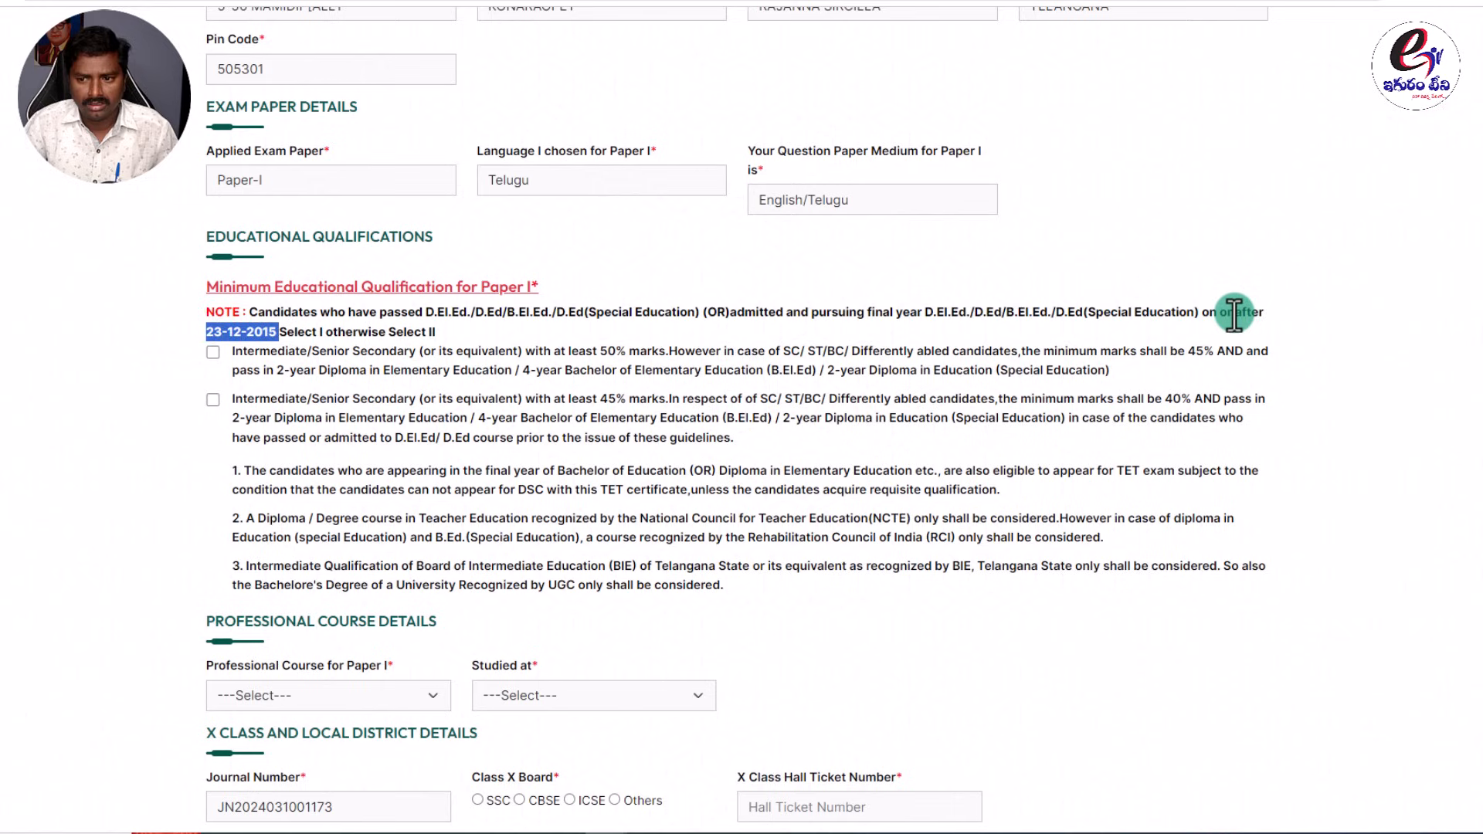
pyautogui.moveTo(1232, 312); pyautogui.dragTo(1281, 312)
pyautogui.moveTo(273, 332); pyautogui.dragTo(206, 332)
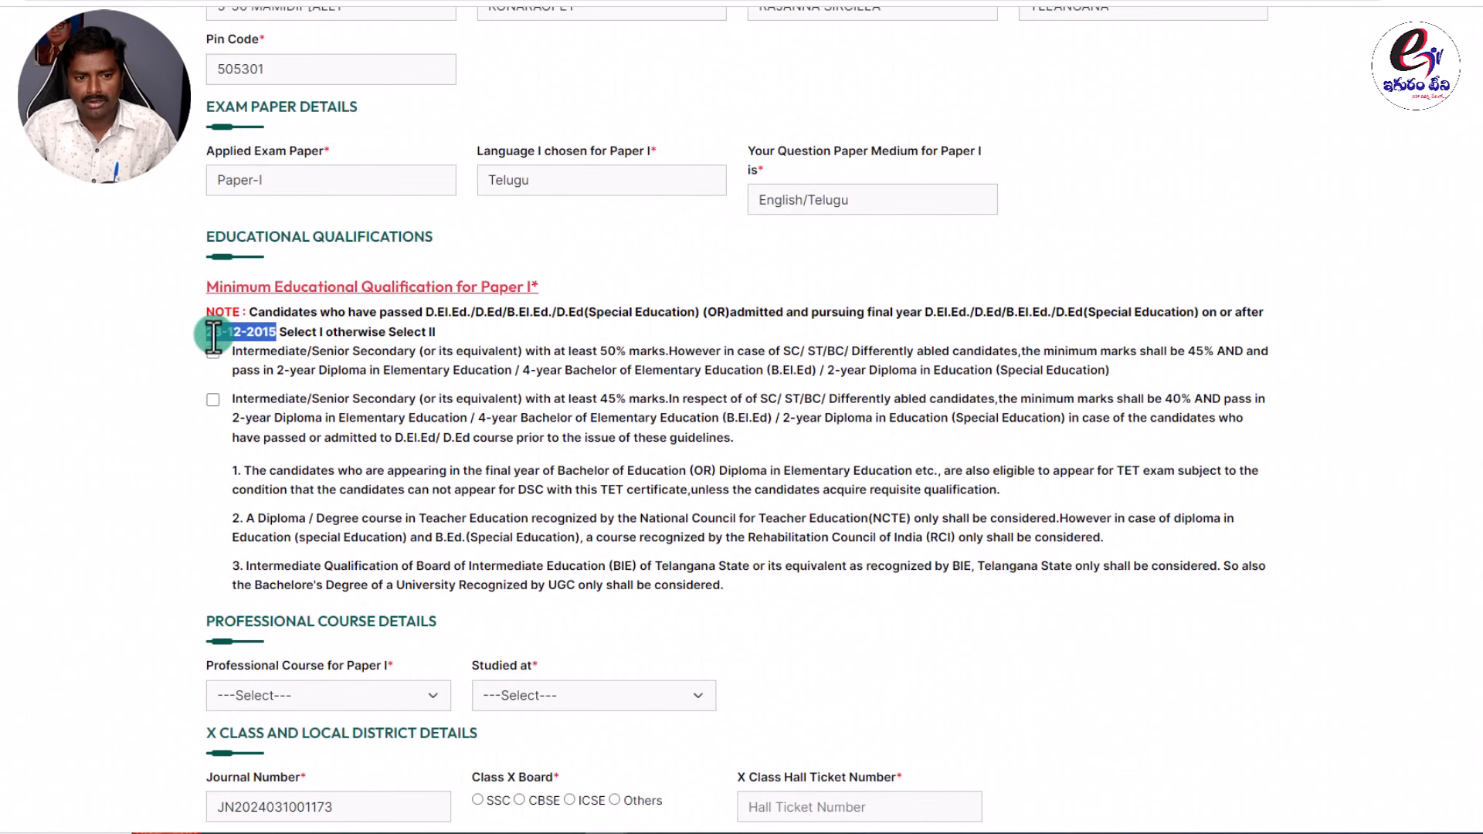
pyautogui.click(277, 331)
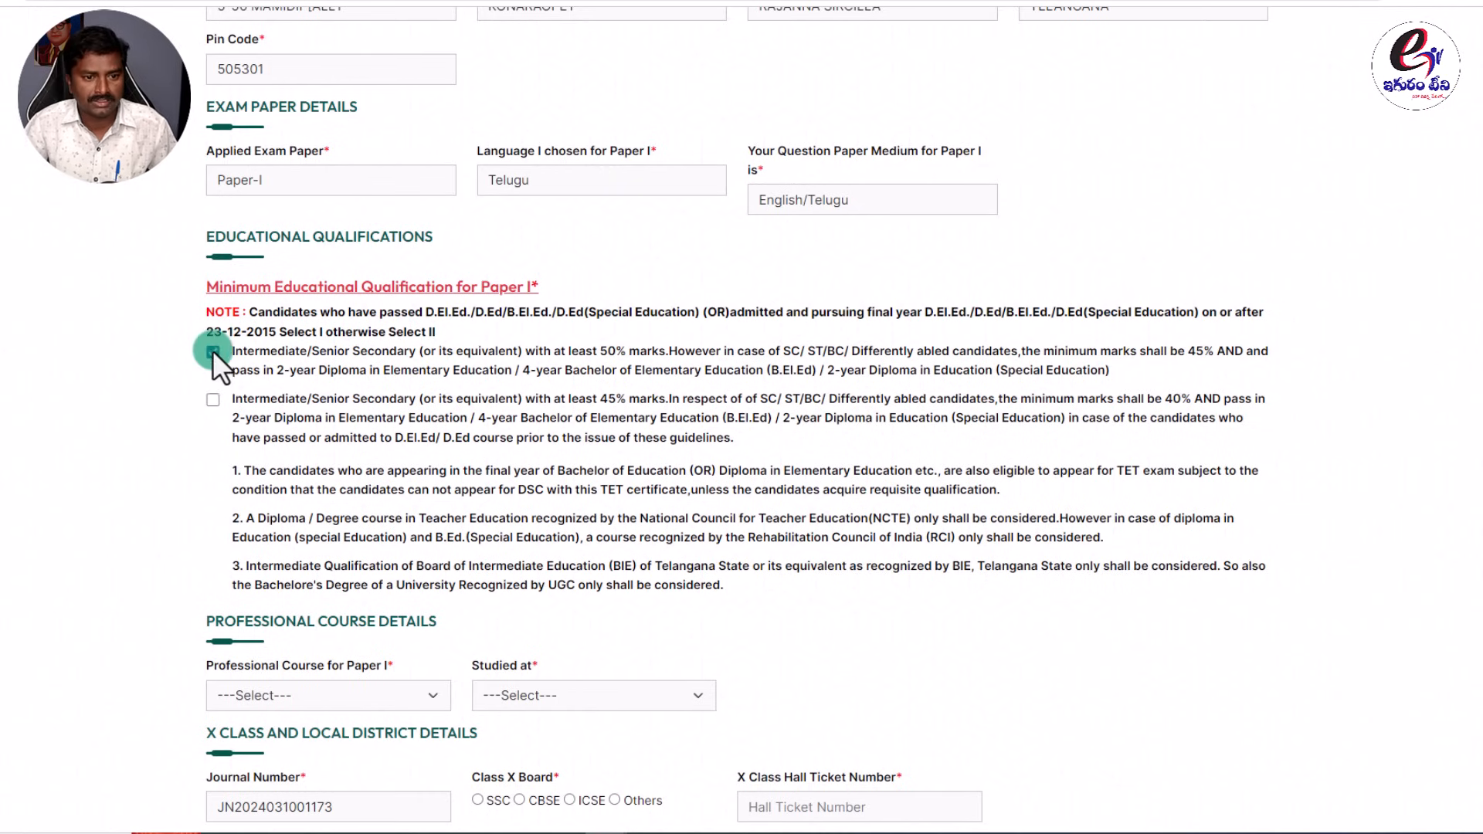
# Compare the two qualification options: 50% marks versus 45% marks for reserved candidates.
pyautogui.click(452, 342)
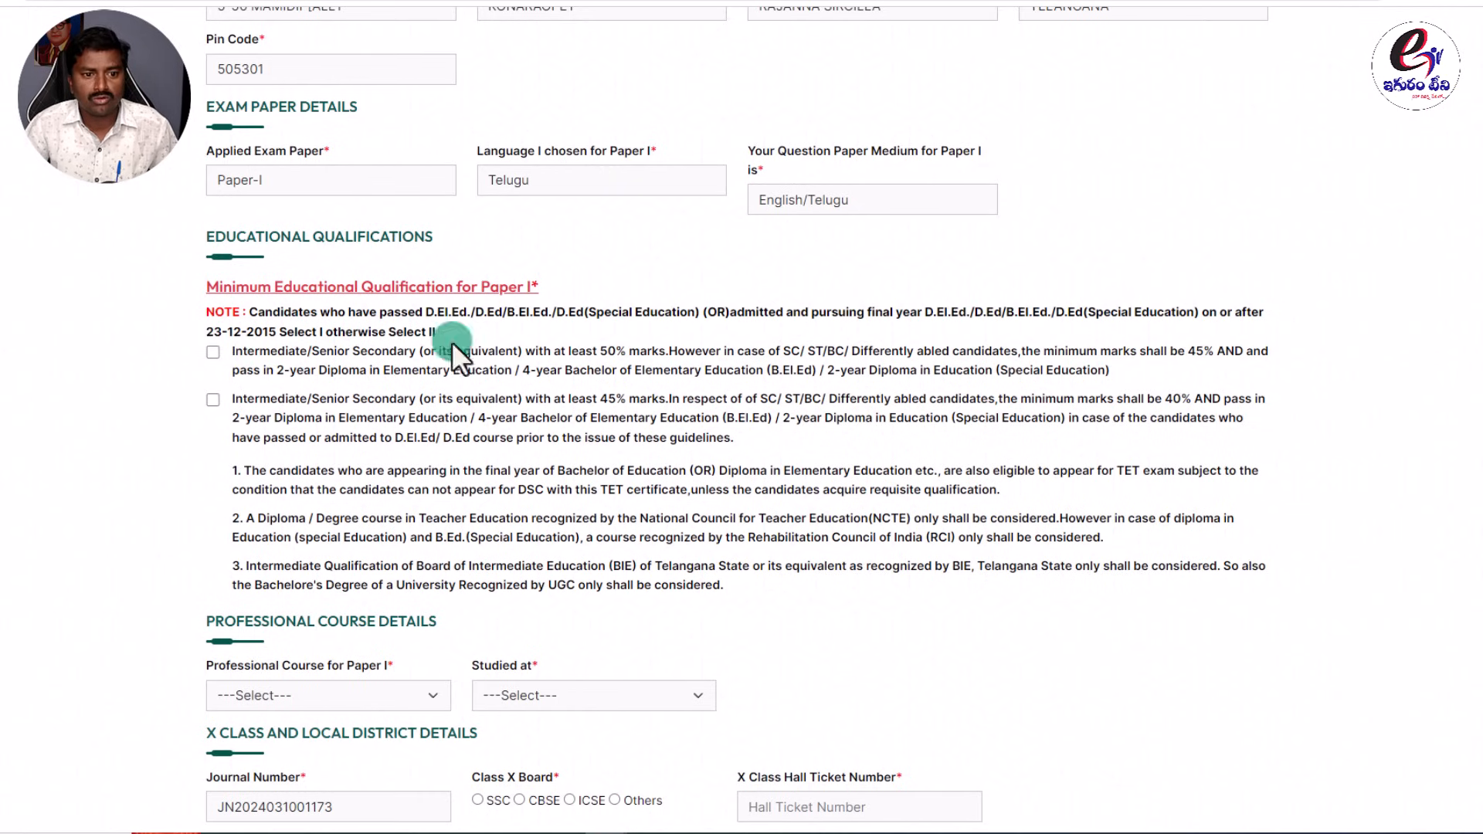
pyautogui.click(212, 401)
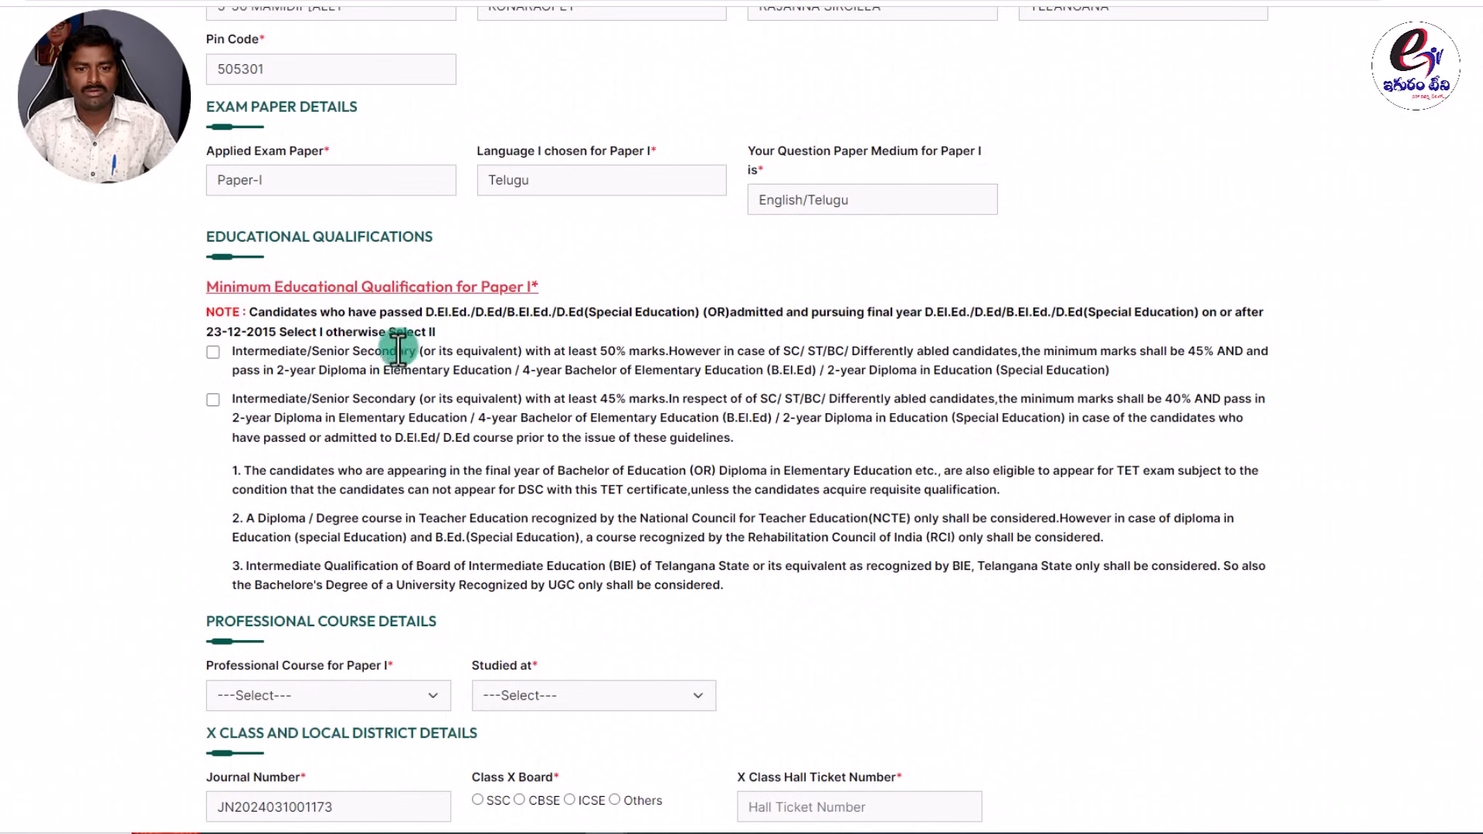
pyautogui.click(600, 355)
pyautogui.moveTo(601, 355); pyautogui.dragTo(925, 354)
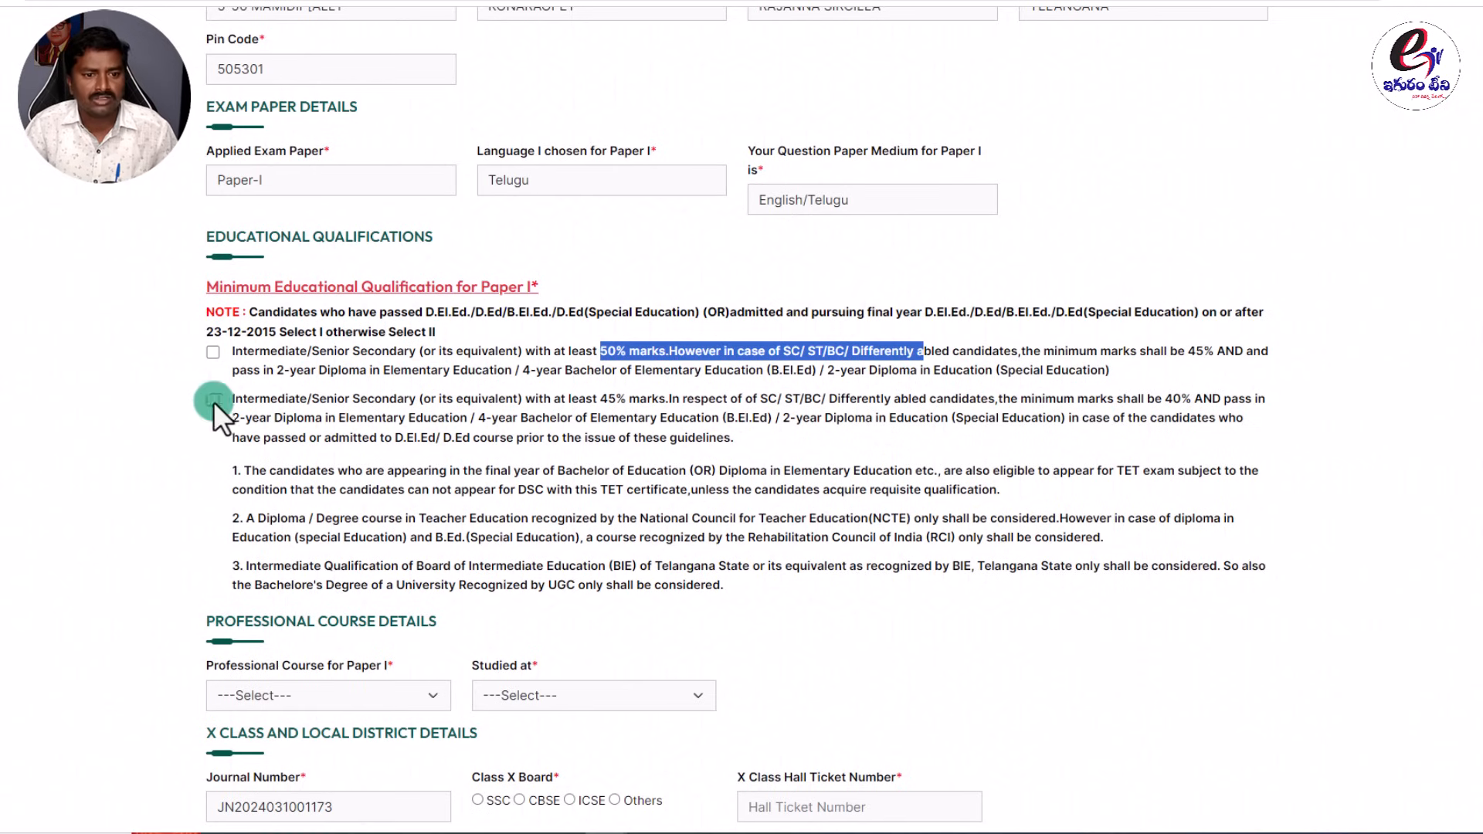
pyautogui.click(632, 382)
pyautogui.moveTo(599, 398); pyautogui.dragTo(738, 398)
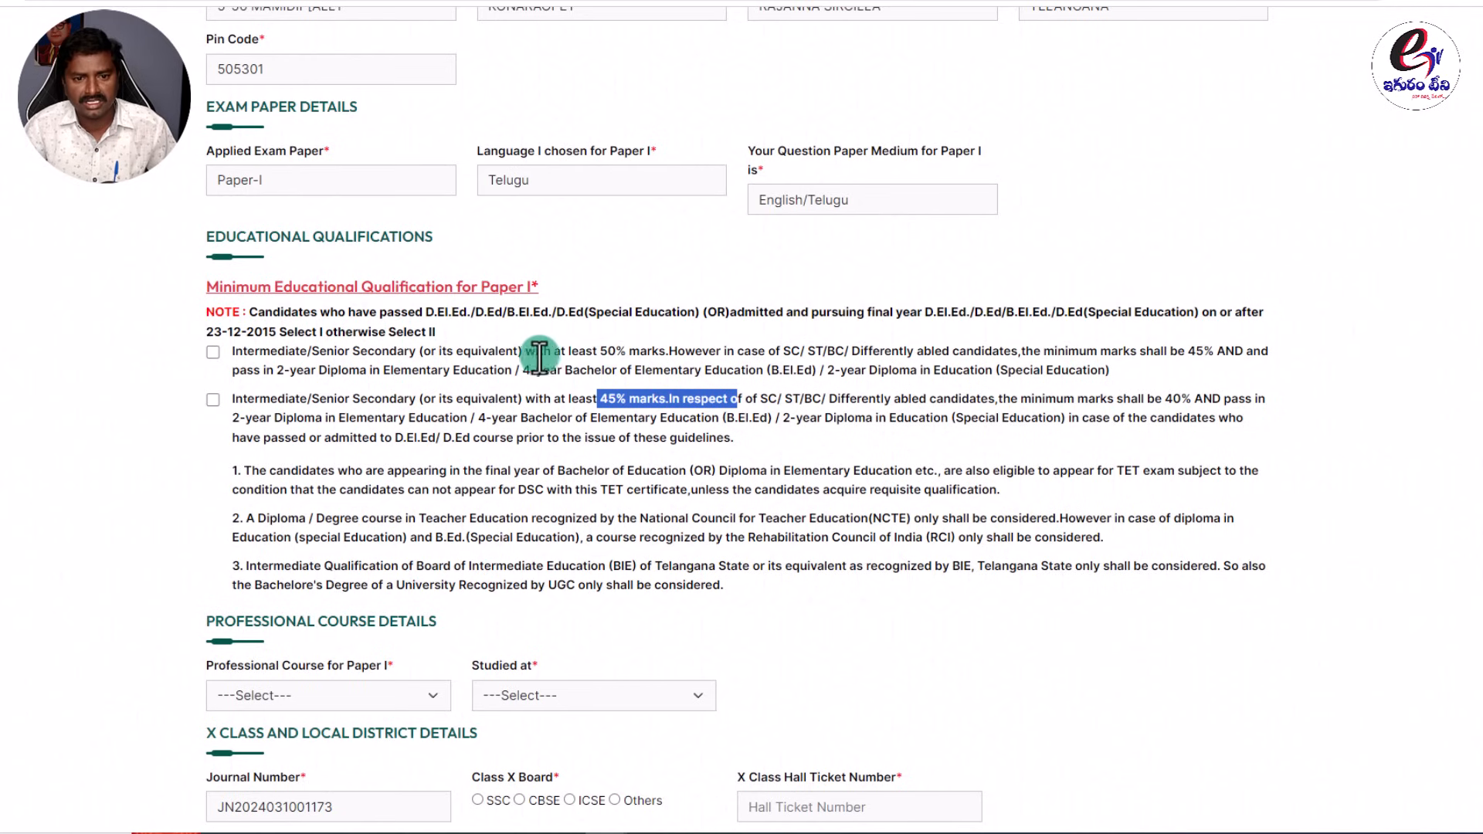
pyautogui.moveTo(592, 351); pyautogui.dragTo(714, 348)
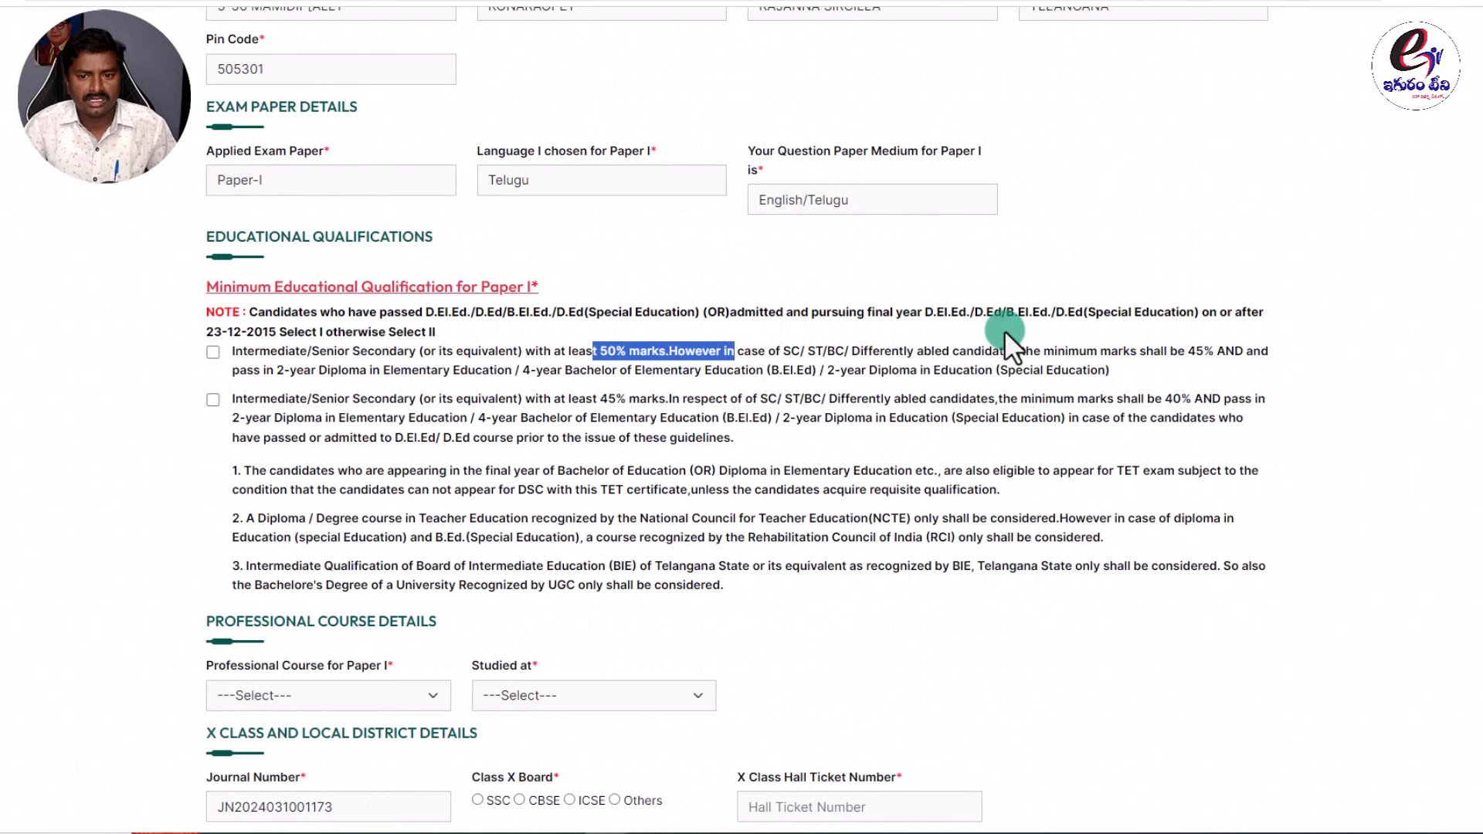
pyautogui.moveTo(1177, 351); pyautogui.dragTo(1253, 352)
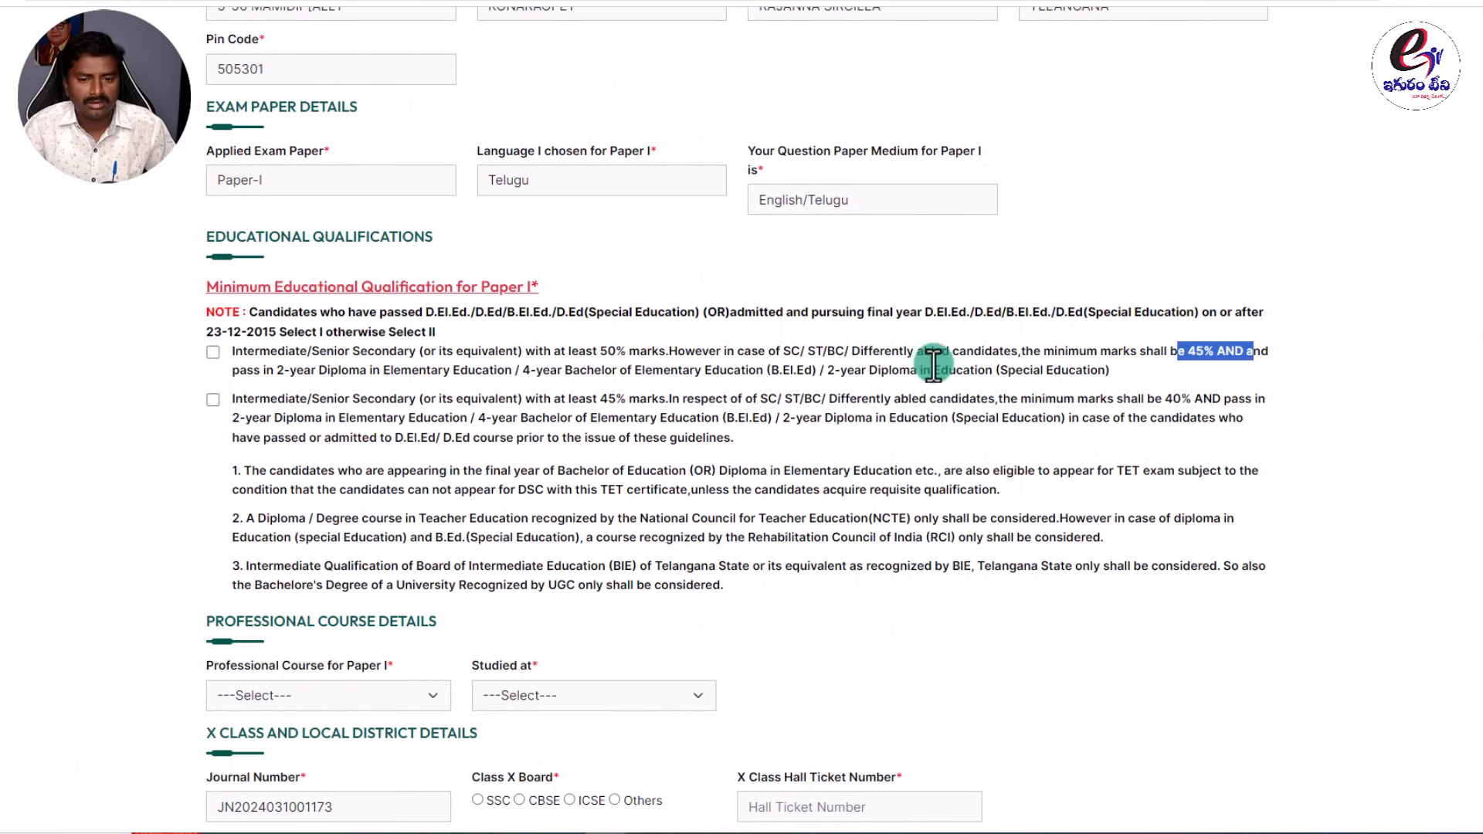
# Tick the second statement too (45% marks, before the 23-12-2015 cut-off), so both are checked.
pyautogui.click(212, 399)
pyautogui.moveTo(598, 401); pyautogui.dragTo(727, 399)
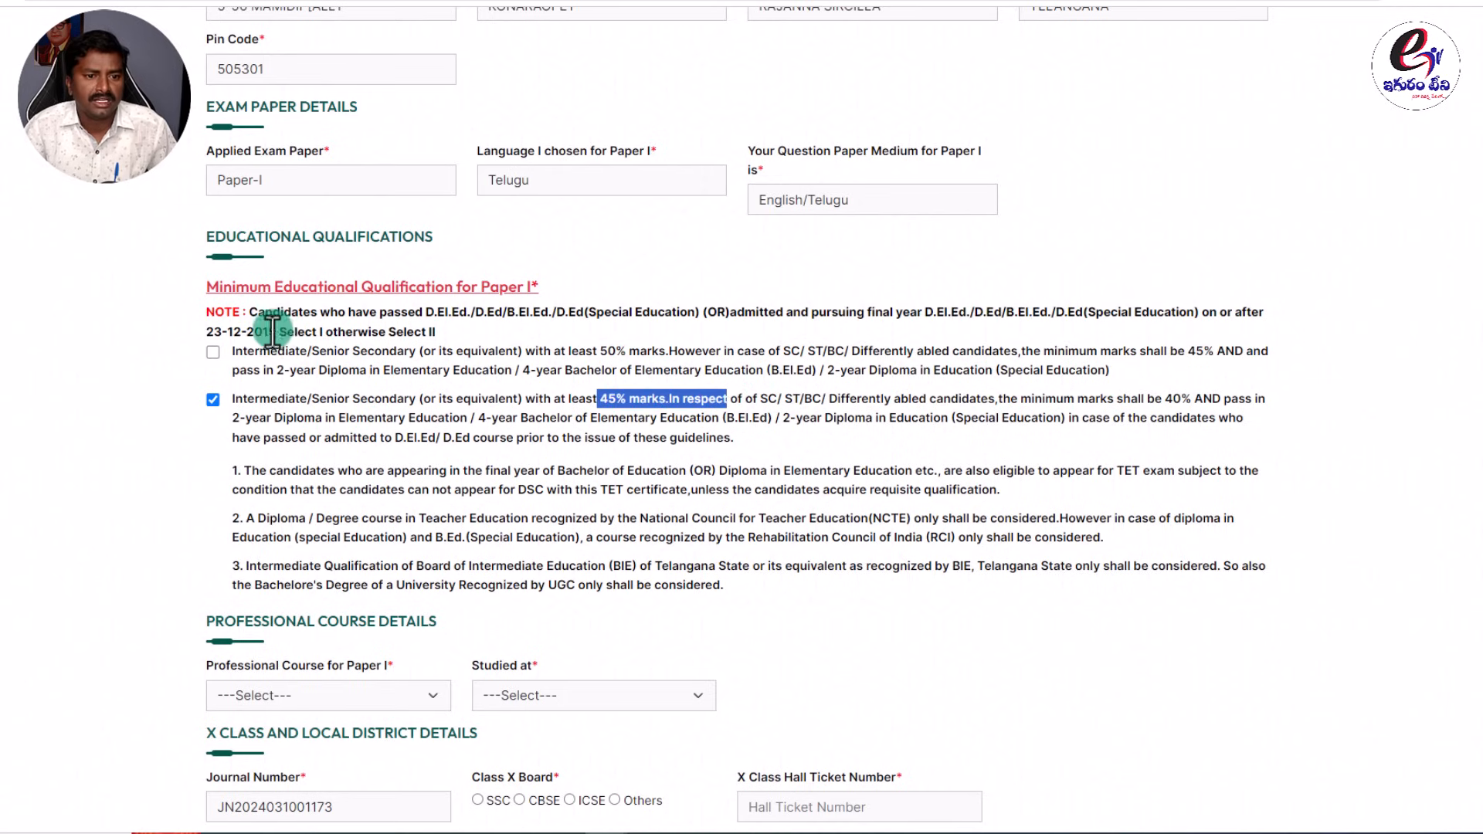
pyautogui.moveTo(277, 332); pyautogui.dragTo(209, 330)
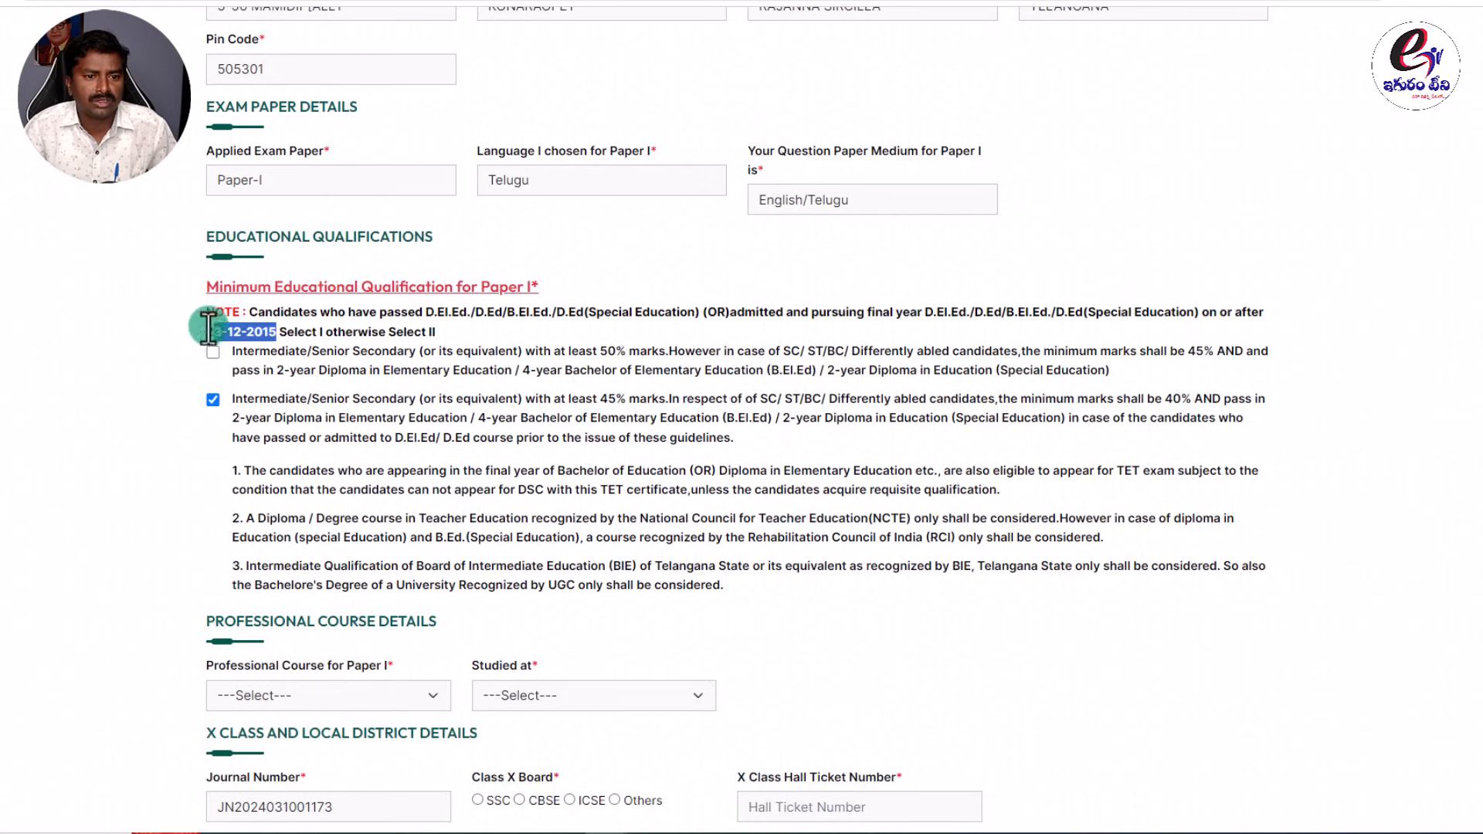
pyautogui.click(213, 400)
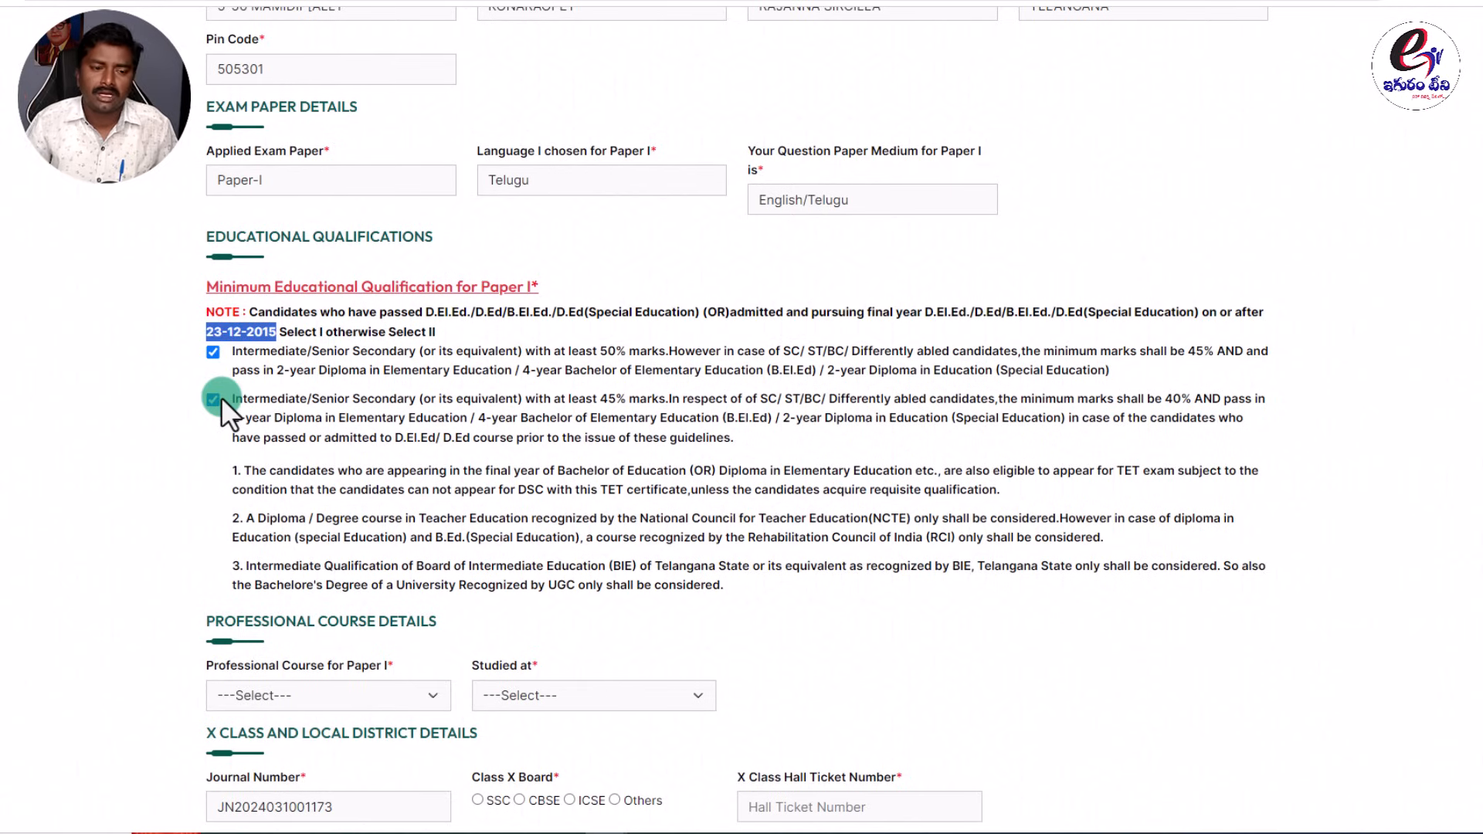
pyautogui.click(294, 333)
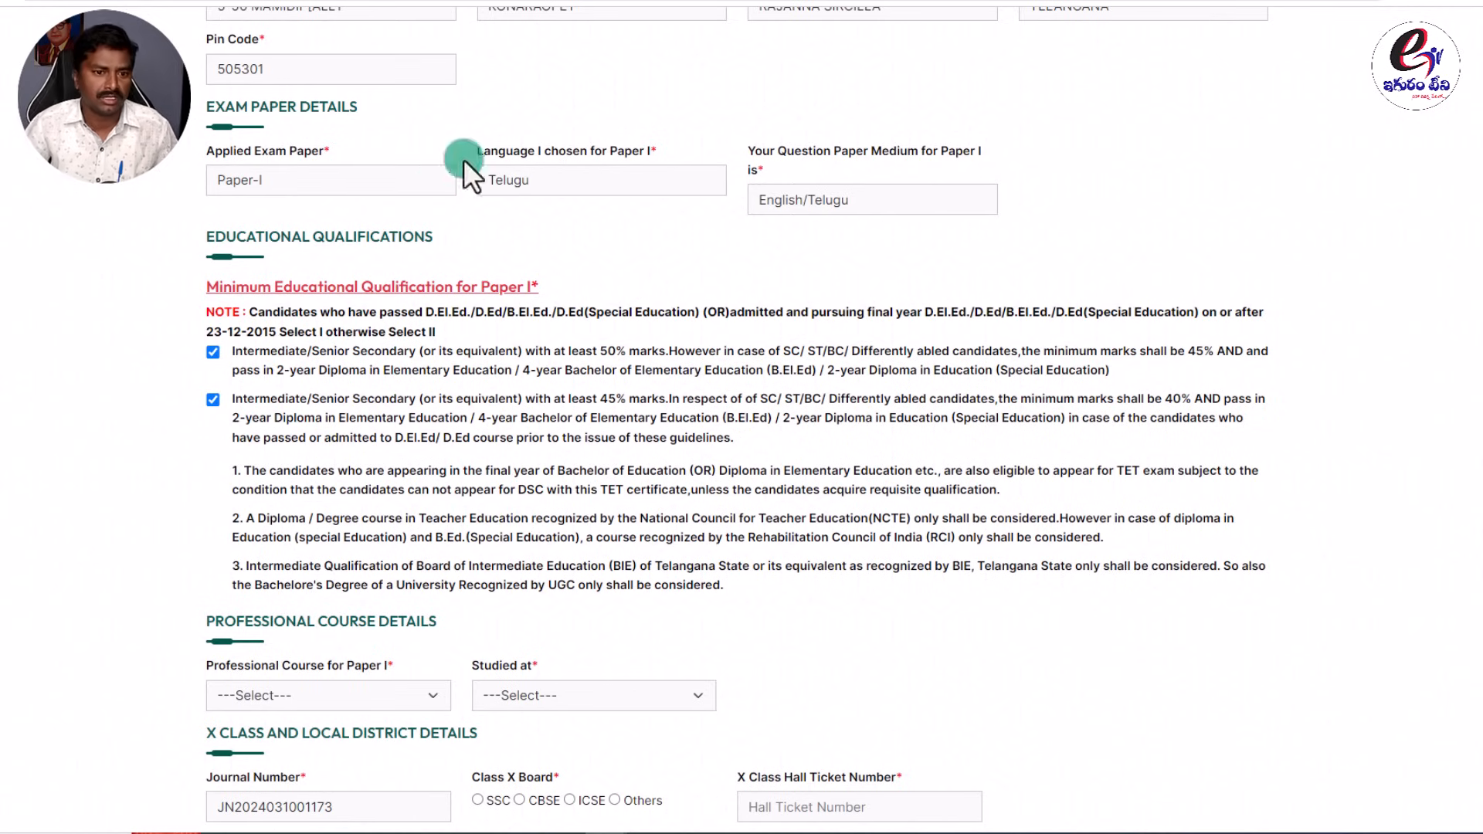
# Try B.El.Ed, then D.Ed/D.El.Ed as the Paper I professional course and view its institutions.
pyautogui.scroll(-7, 275, 363)
pyautogui.moveTo(447, 100); pyautogui.dragTo(193, 103)
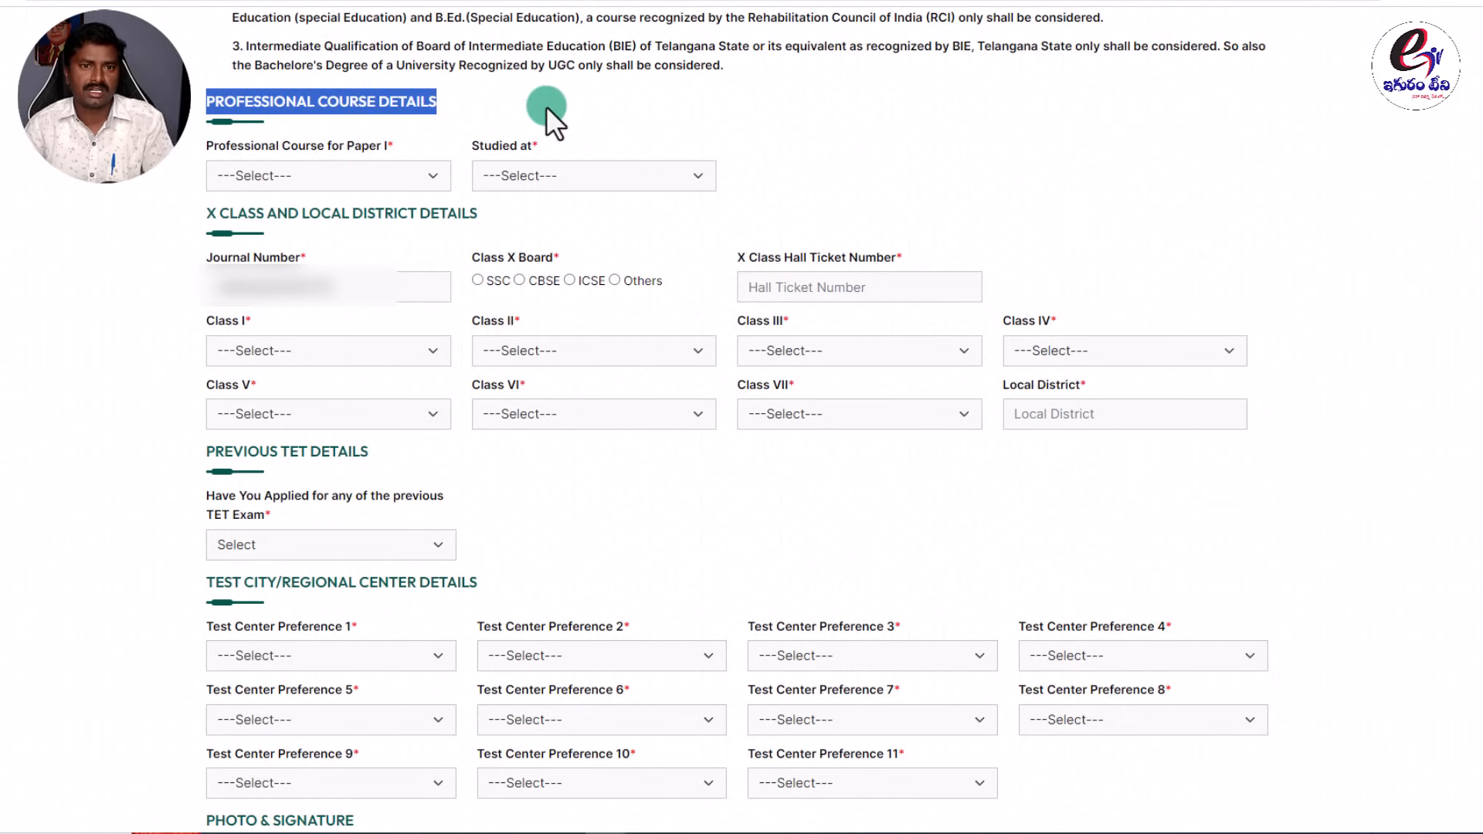
pyautogui.click(494, 108)
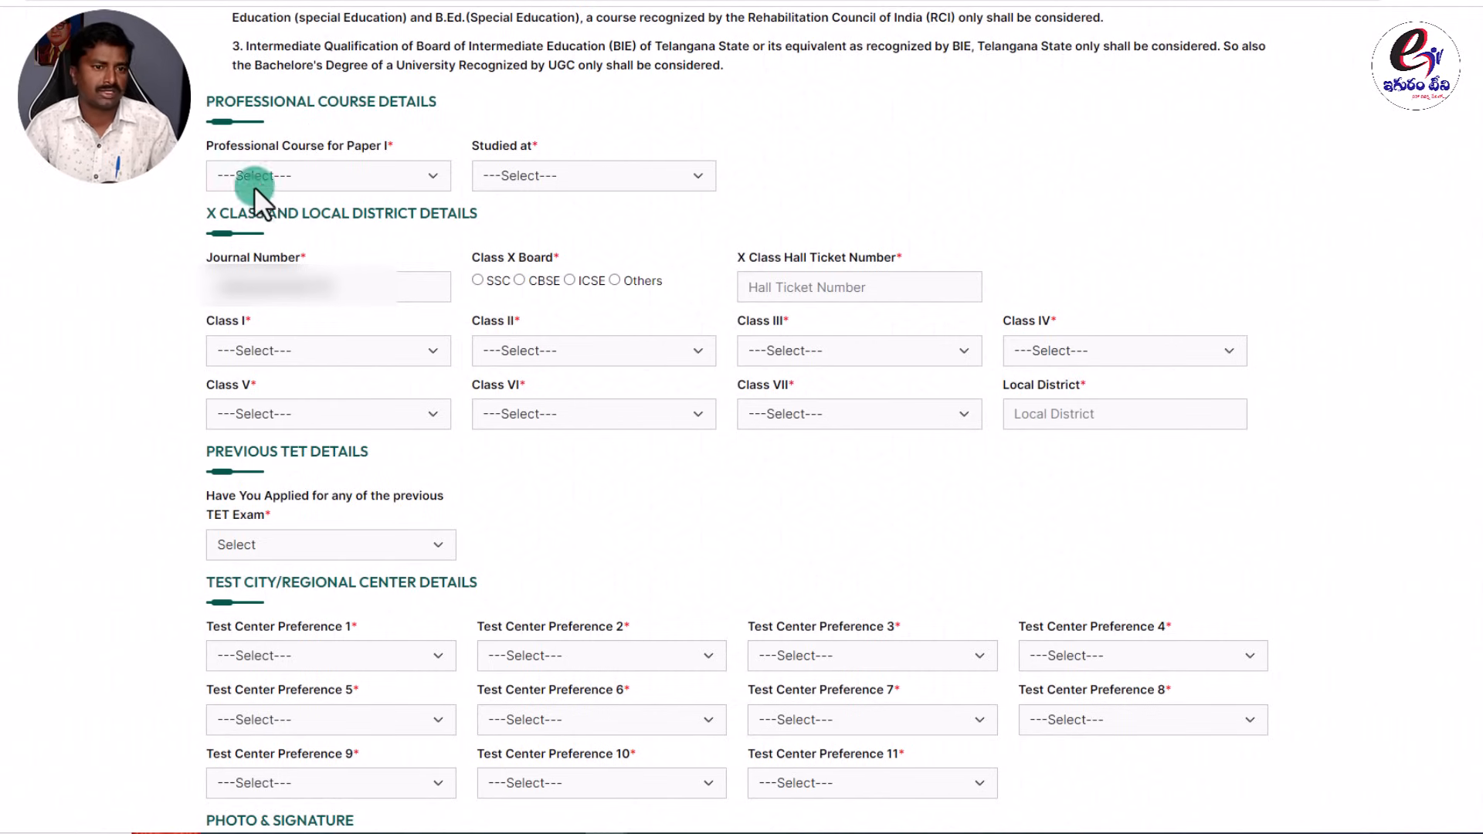
pyautogui.click(266, 174)
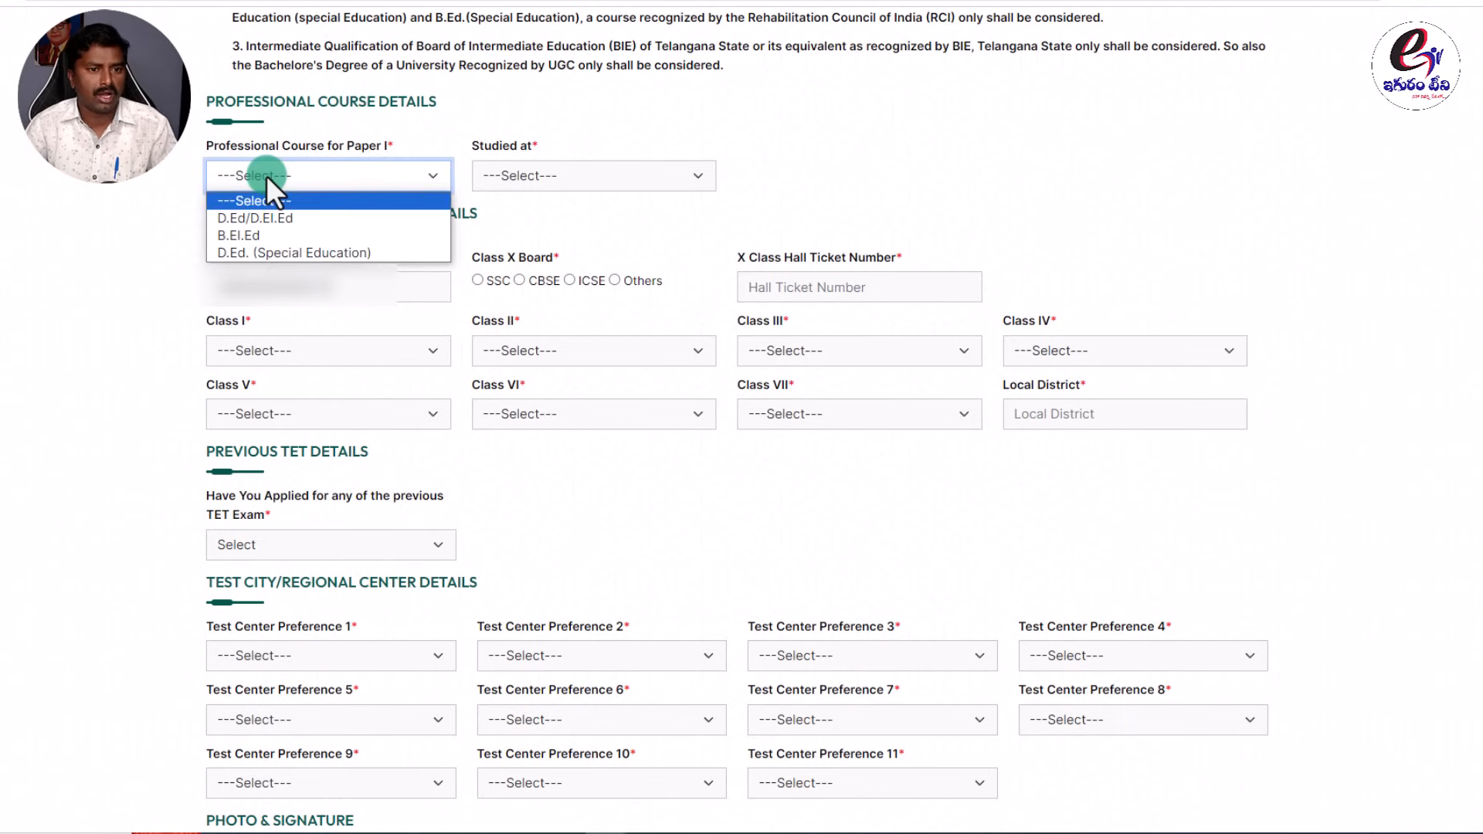
pyautogui.click(249, 236)
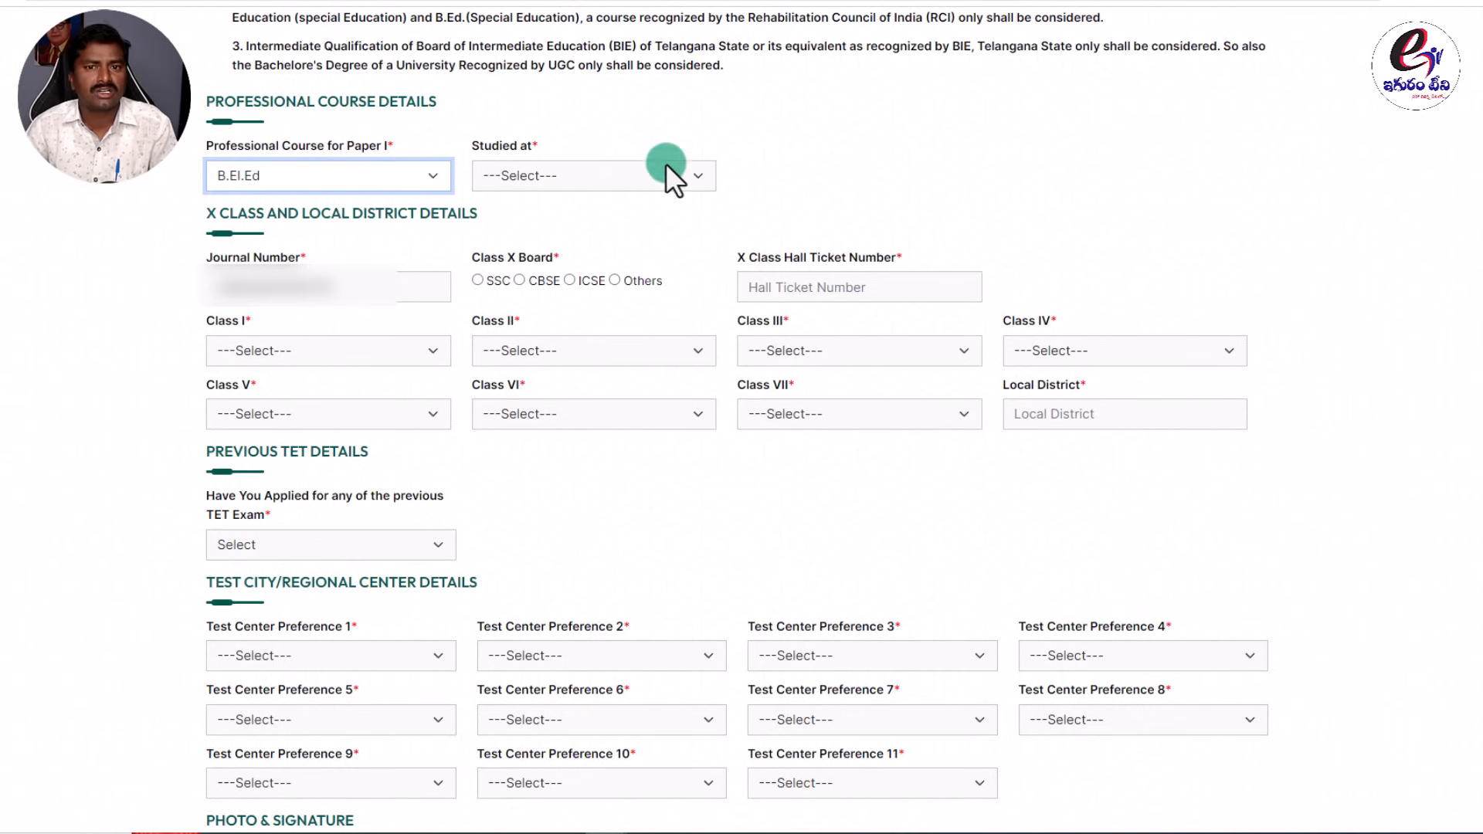
pyautogui.click(351, 174)
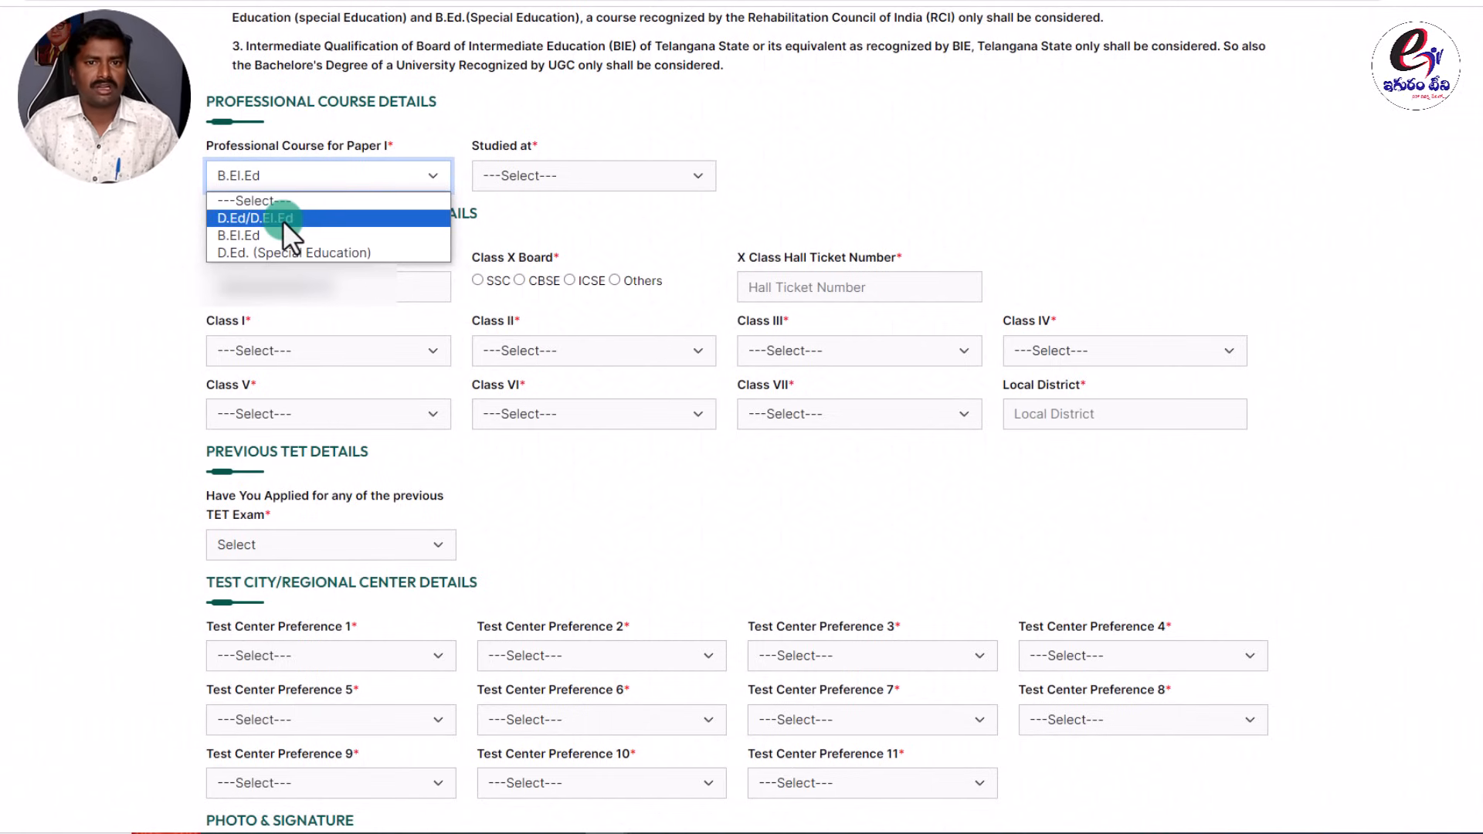
pyautogui.click(244, 215)
pyautogui.click(531, 168)
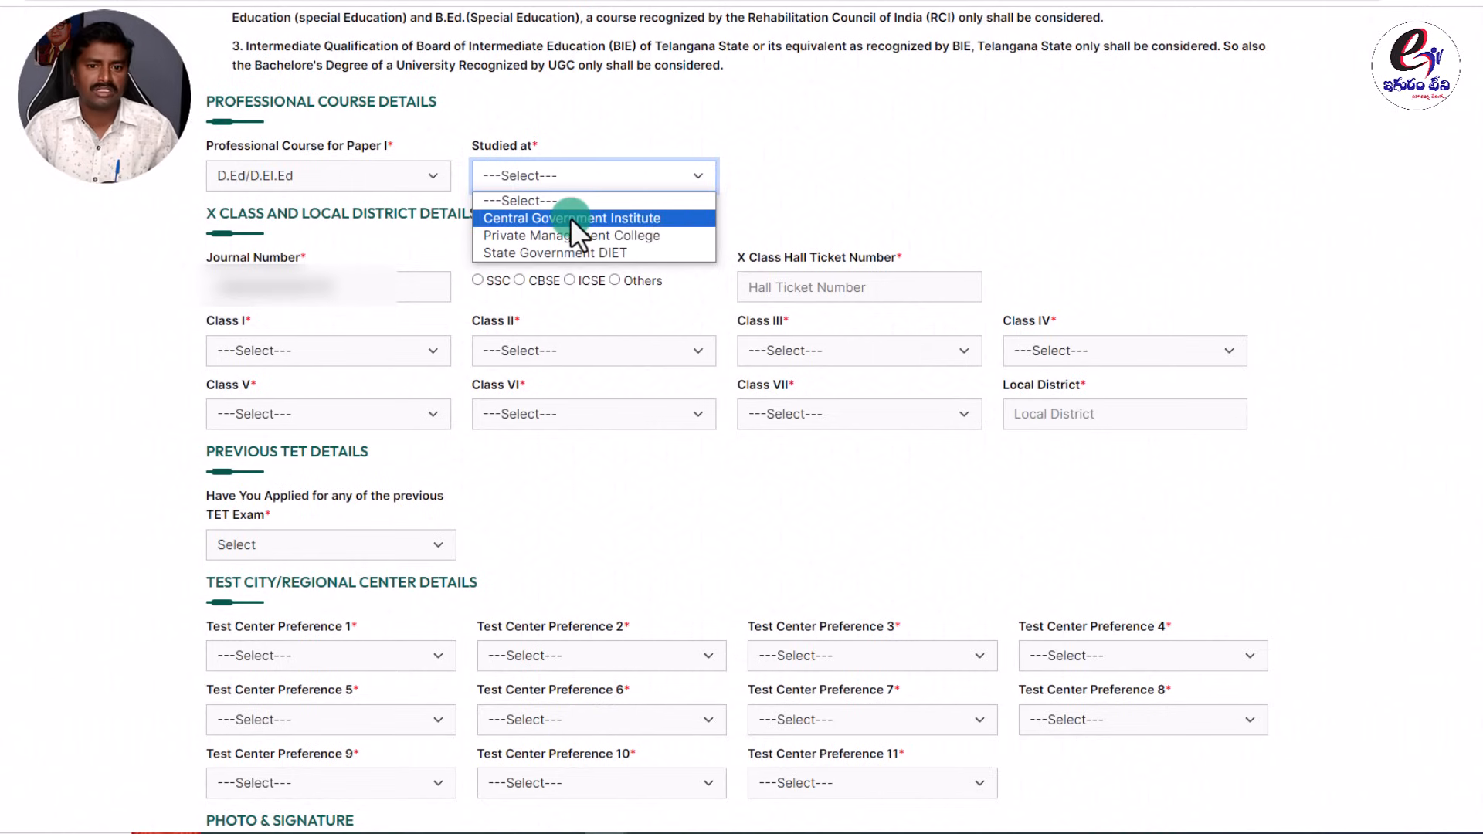
# Compare the institution options for B.El.Ed and D.Ed. (Special Education).
pyautogui.click(343, 178)
pyautogui.click(266, 235)
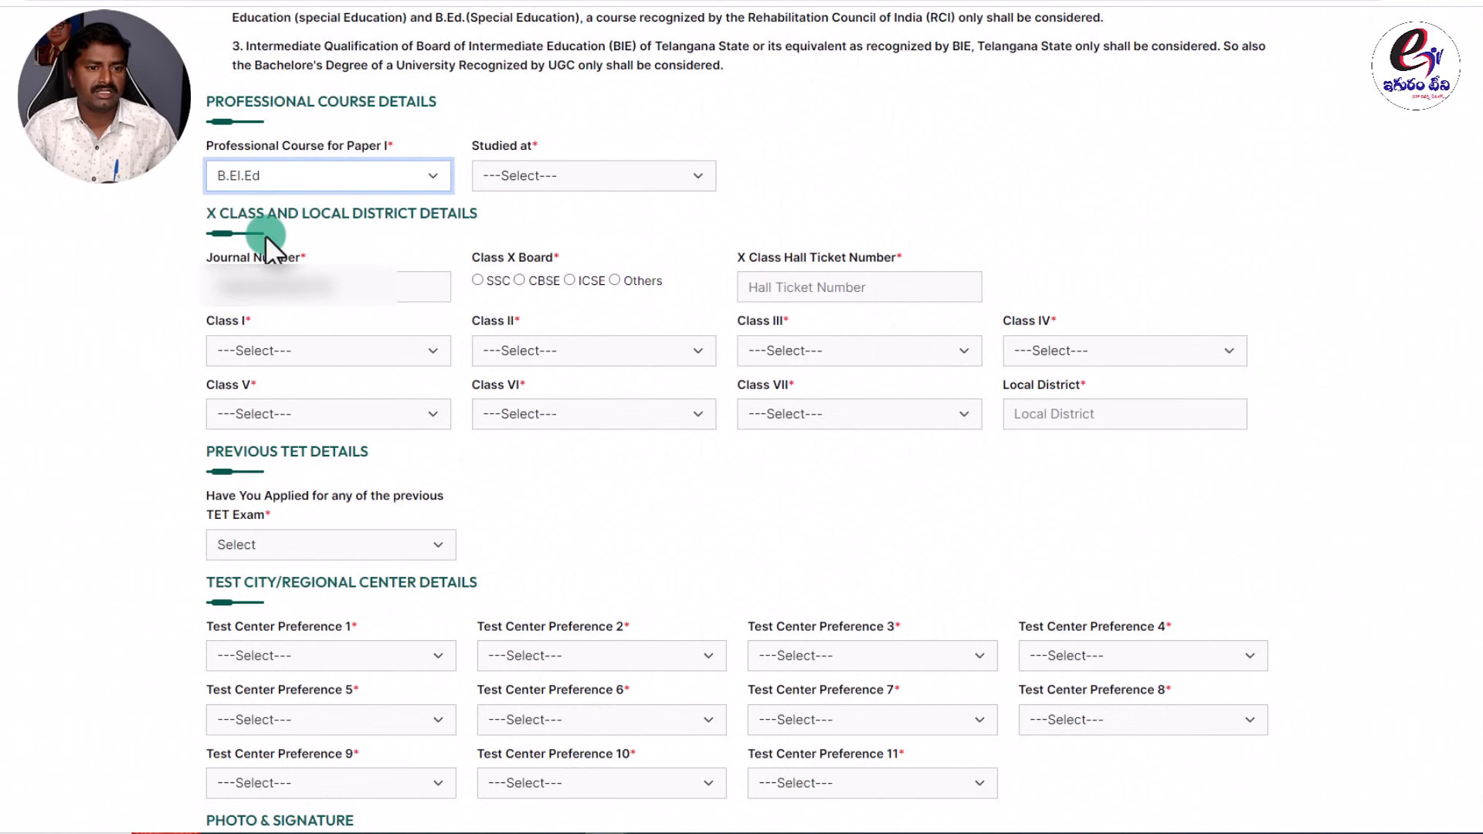
pyautogui.click(519, 176)
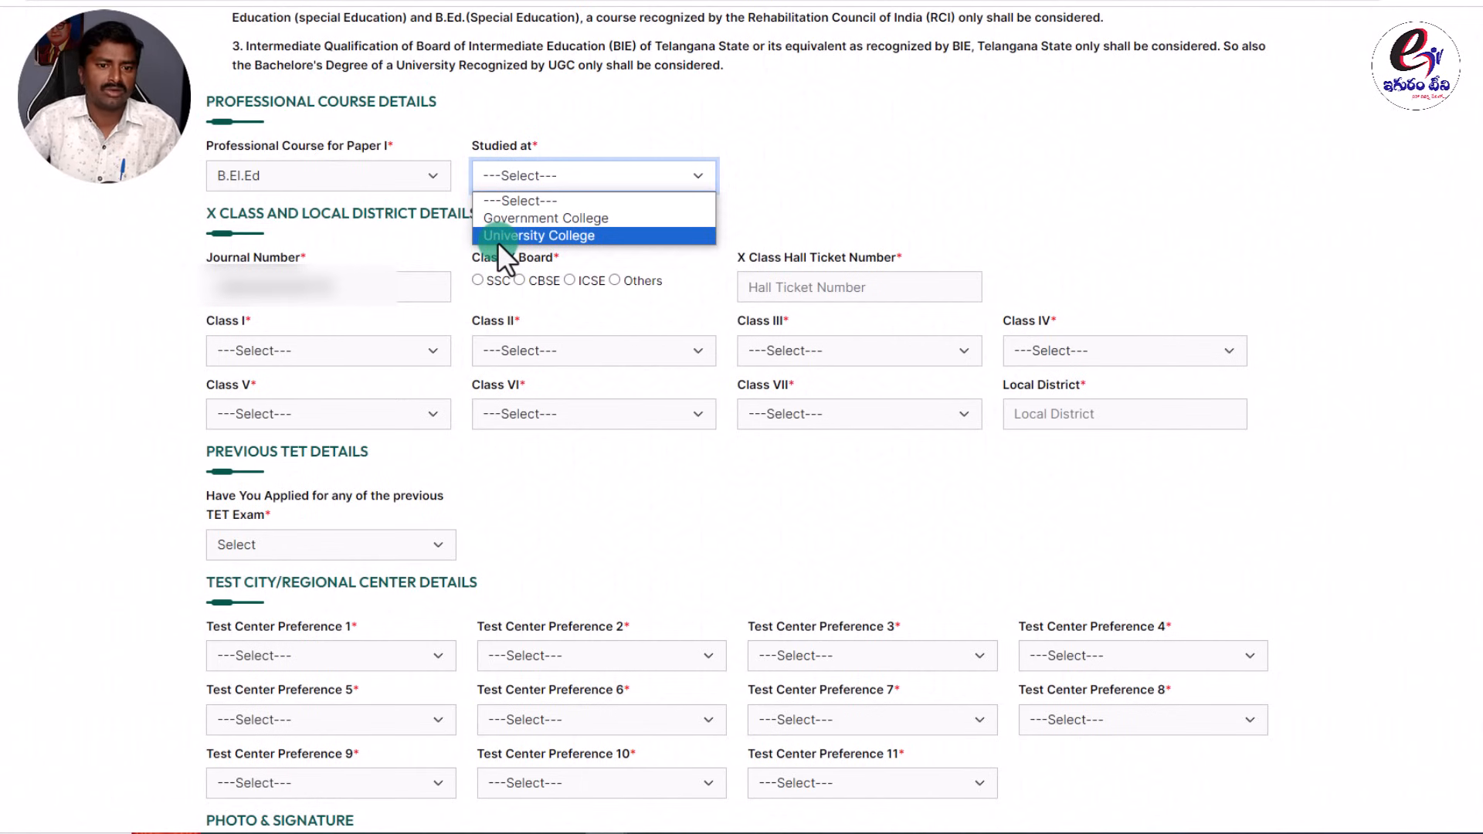
pyautogui.click(404, 173)
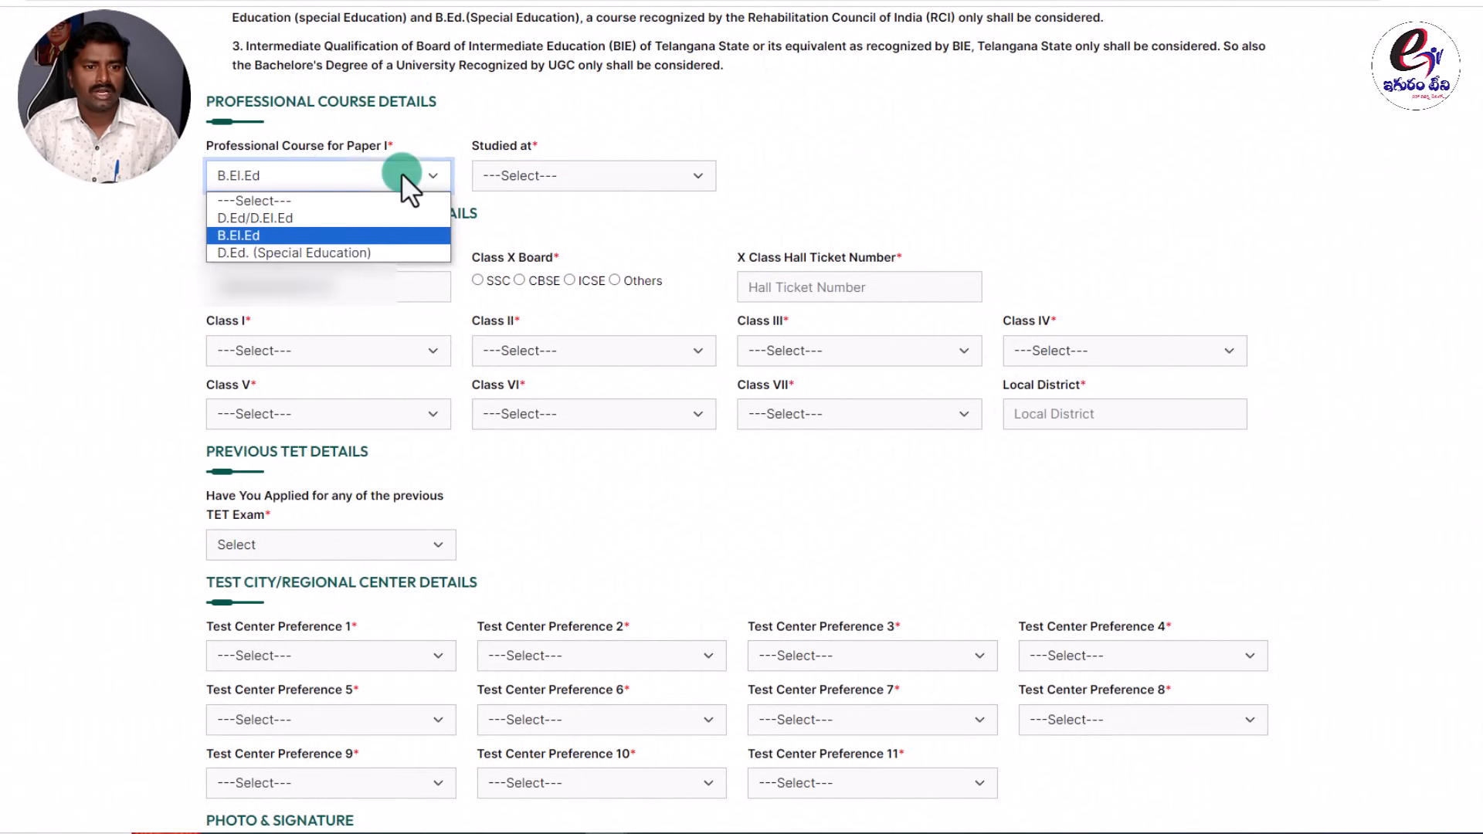
pyautogui.click(301, 253)
pyautogui.click(537, 173)
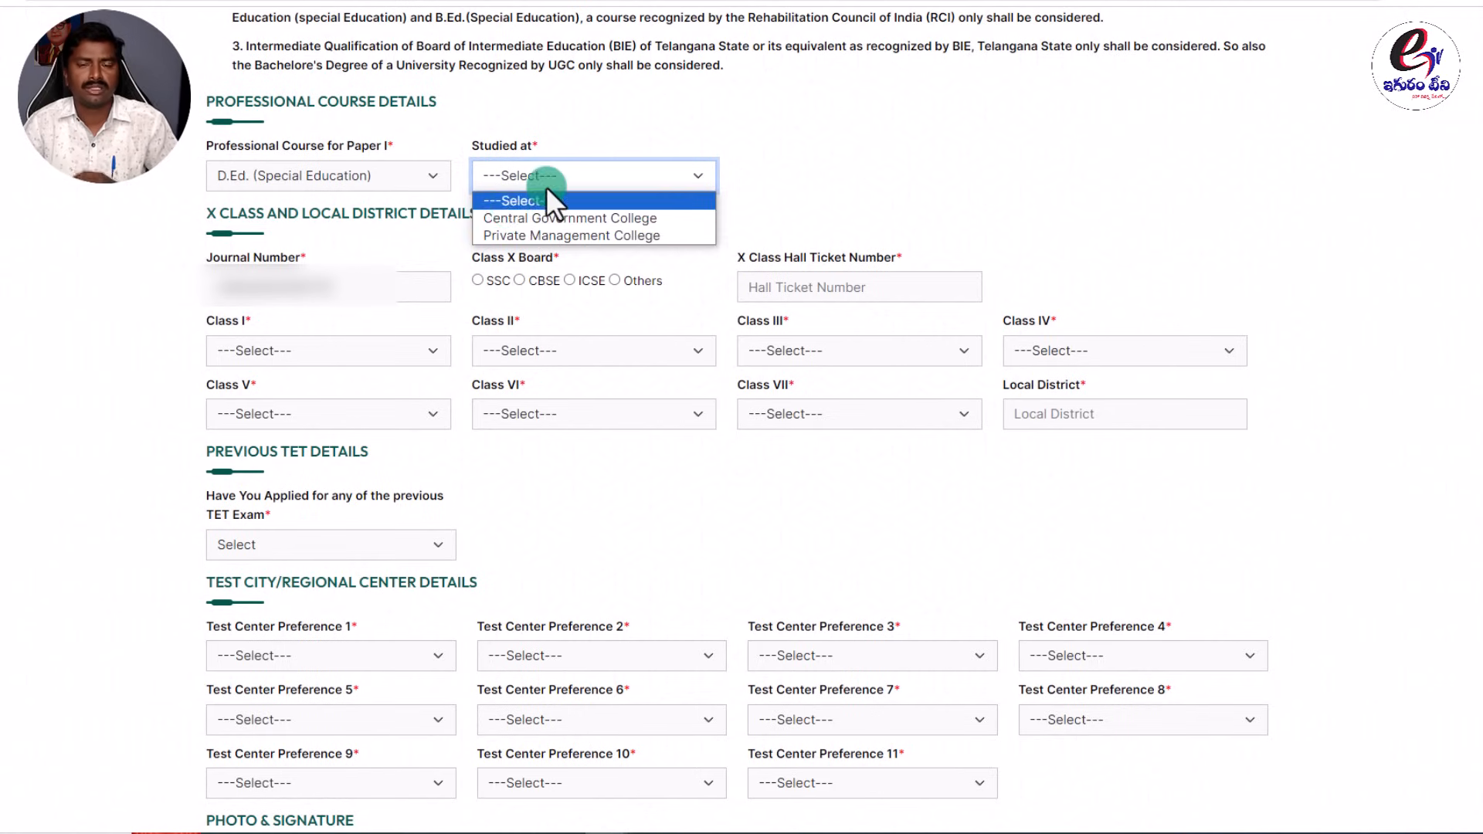
# Set the professional course to D.Ed/D.El.Ed, studied at State Government DIET.
pyautogui.click(298, 178)
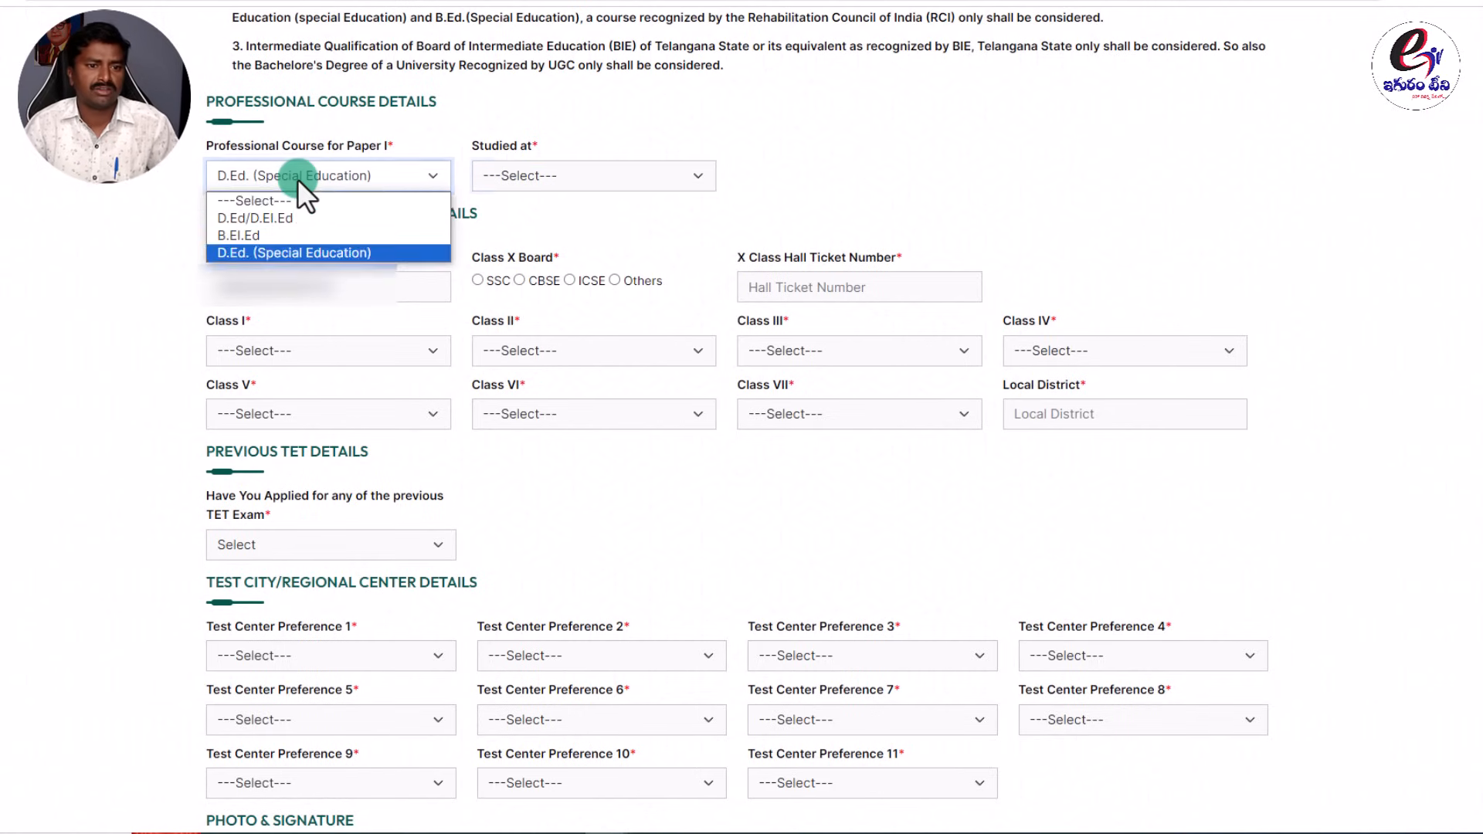
pyautogui.click(276, 216)
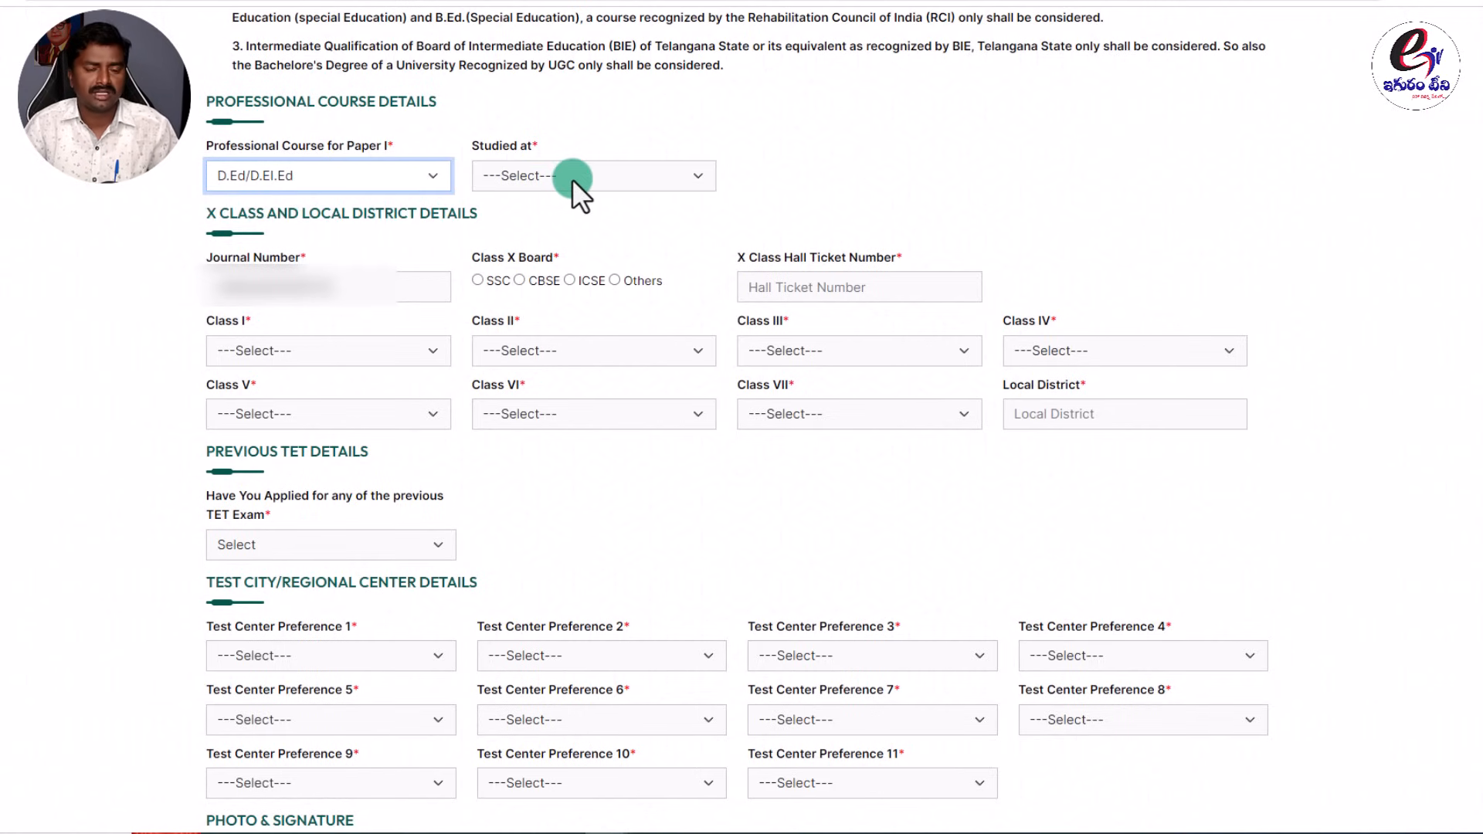
pyautogui.click(574, 178)
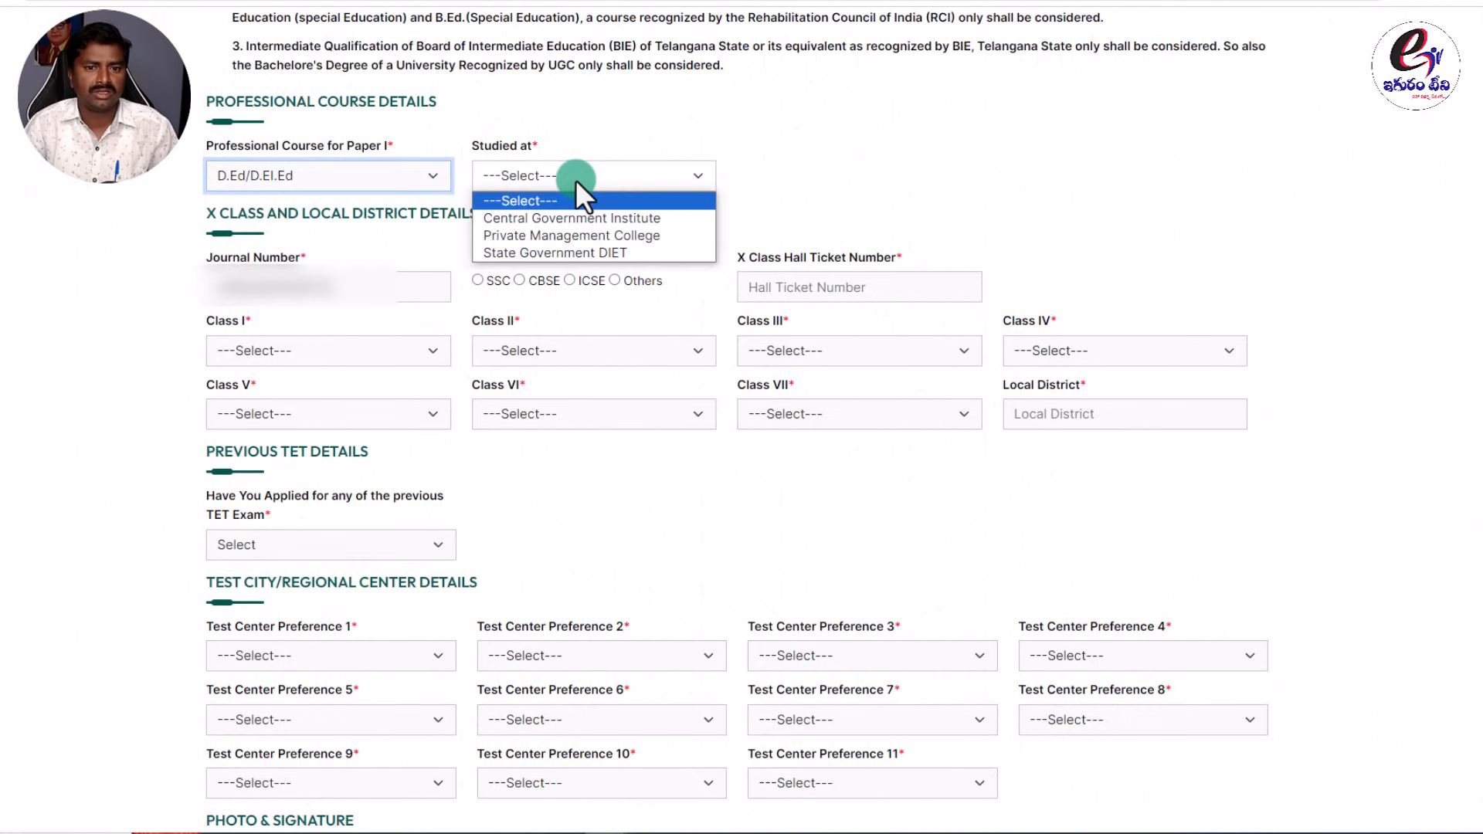
pyautogui.click(567, 253)
pyautogui.click(809, 179)
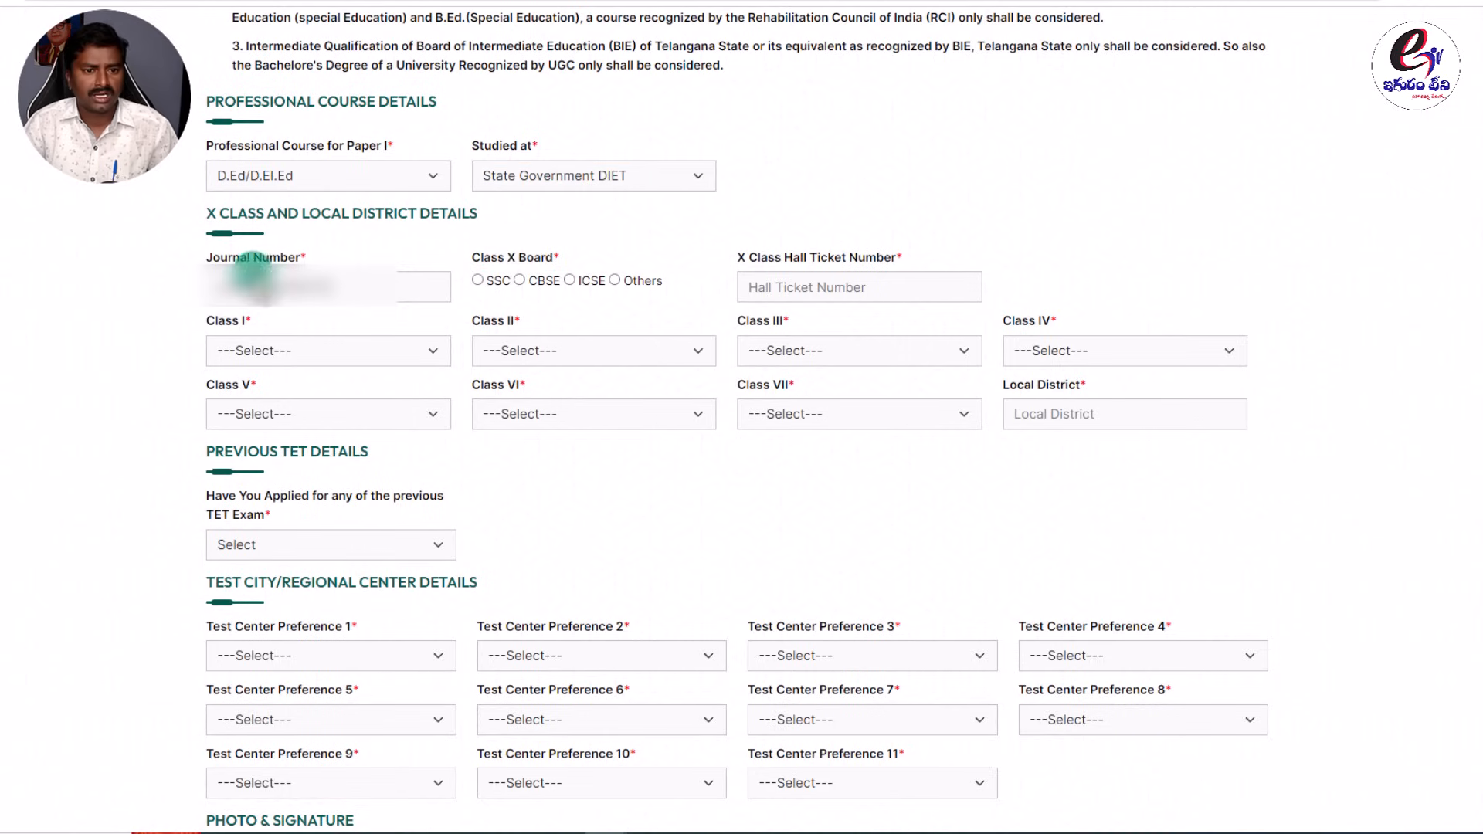
pyautogui.click(331, 287)
# Set the Class X board to SSC and browse the district lists for Classes I–VII.
pyautogui.click(358, 234)
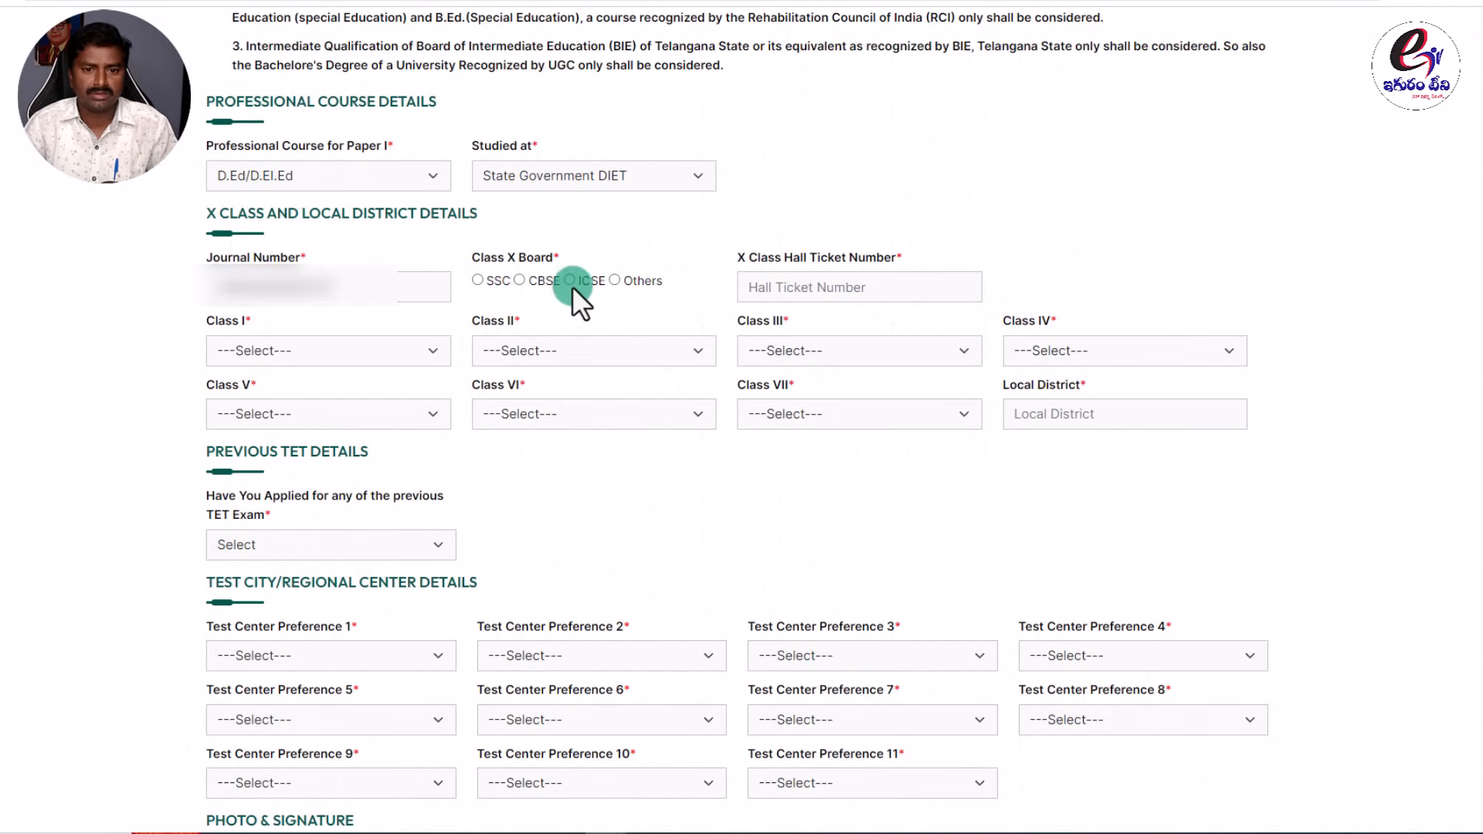
pyautogui.click(477, 280)
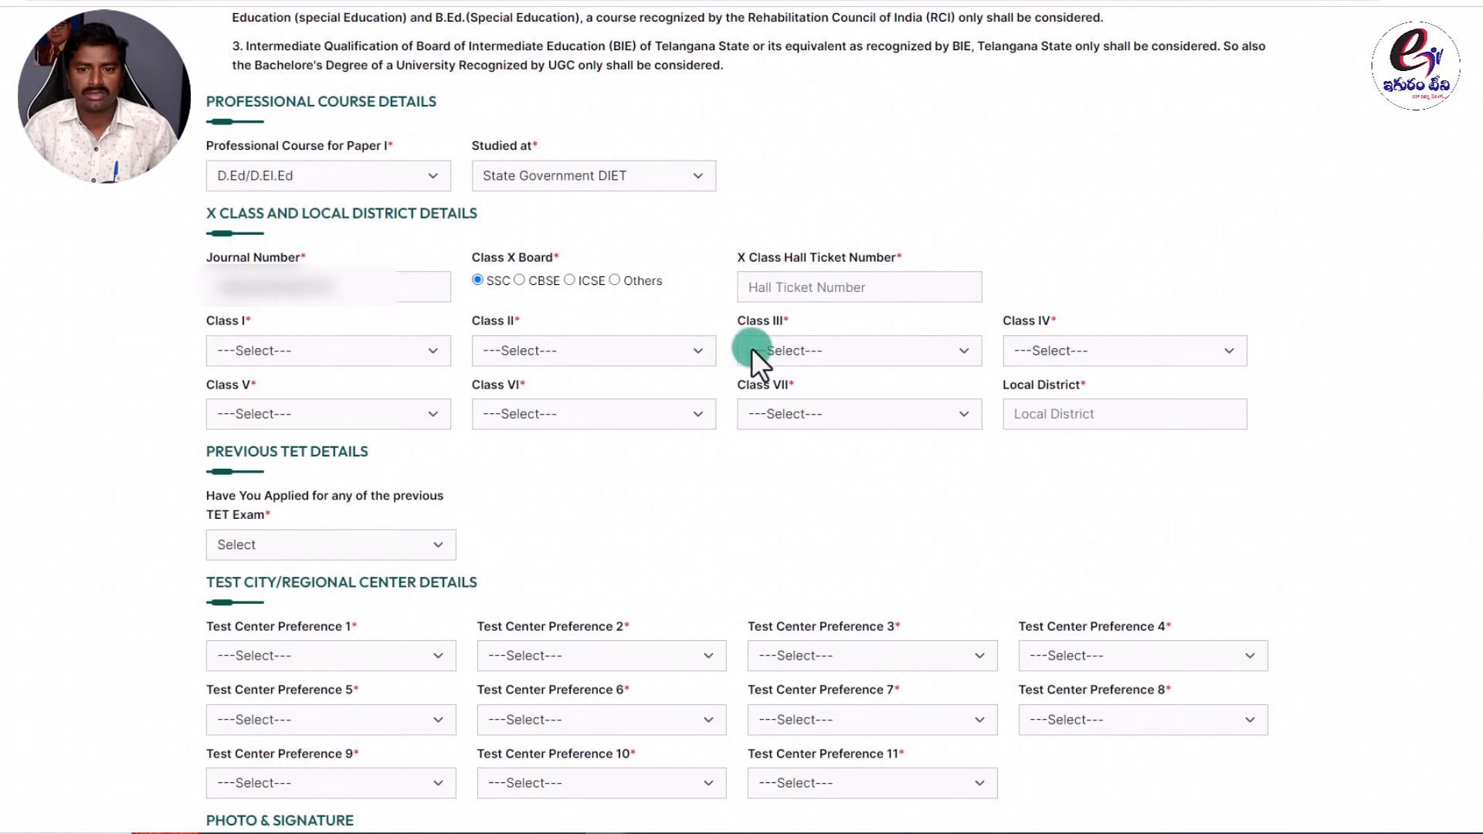
pyautogui.click(385, 347)
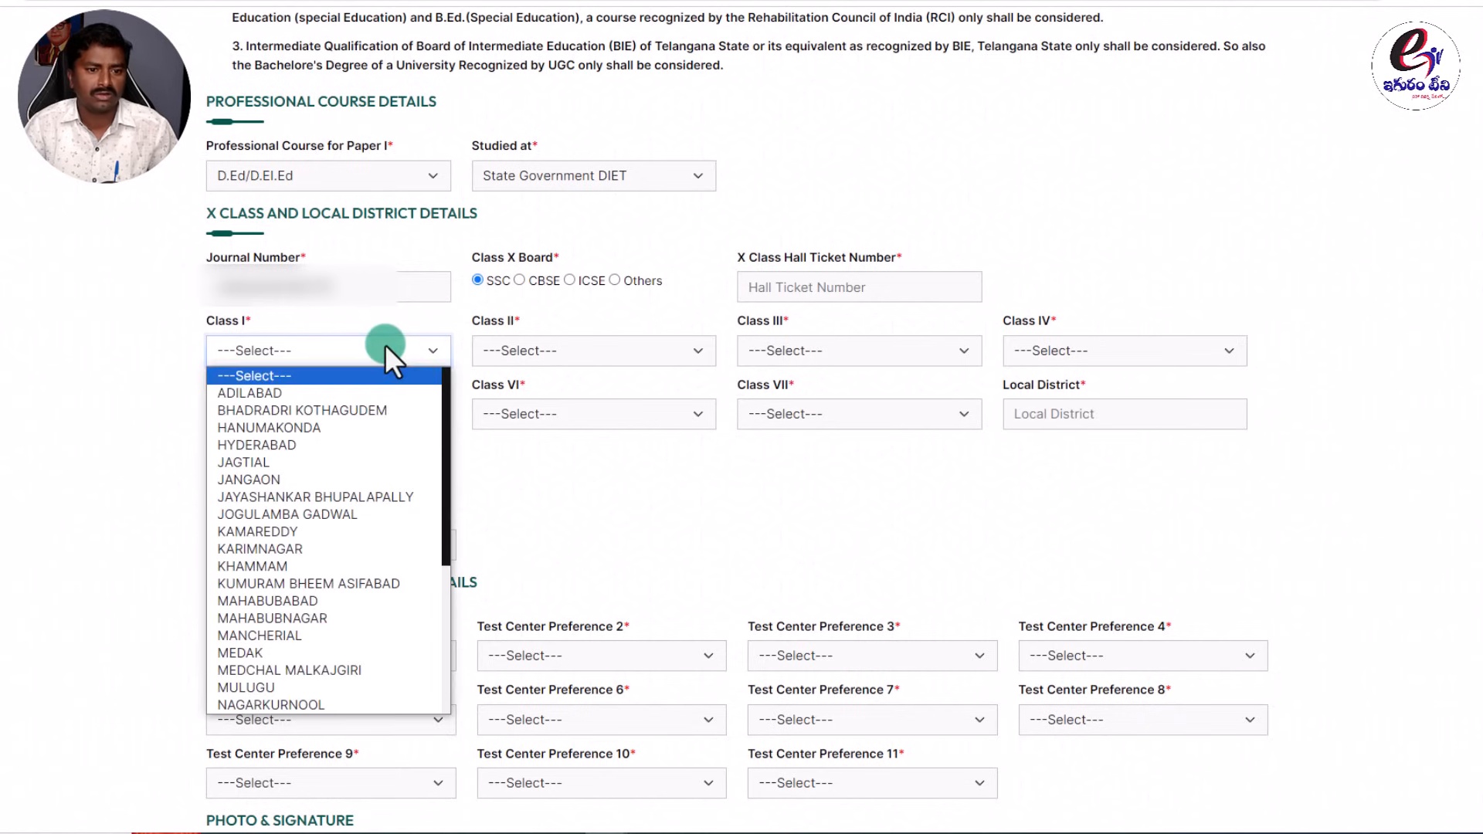
pyautogui.click(586, 355)
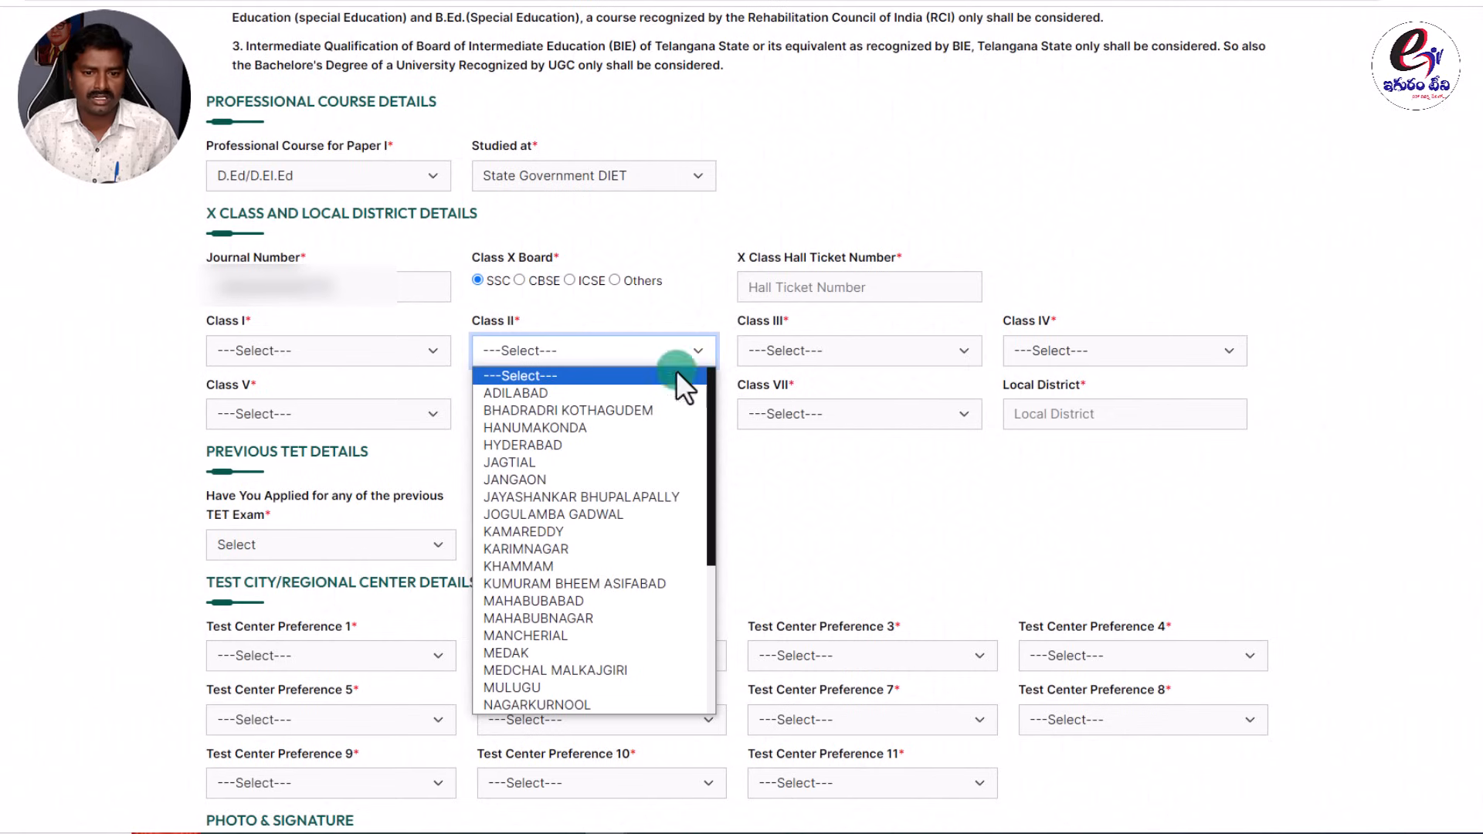
pyautogui.click(811, 355)
pyautogui.click(1071, 347)
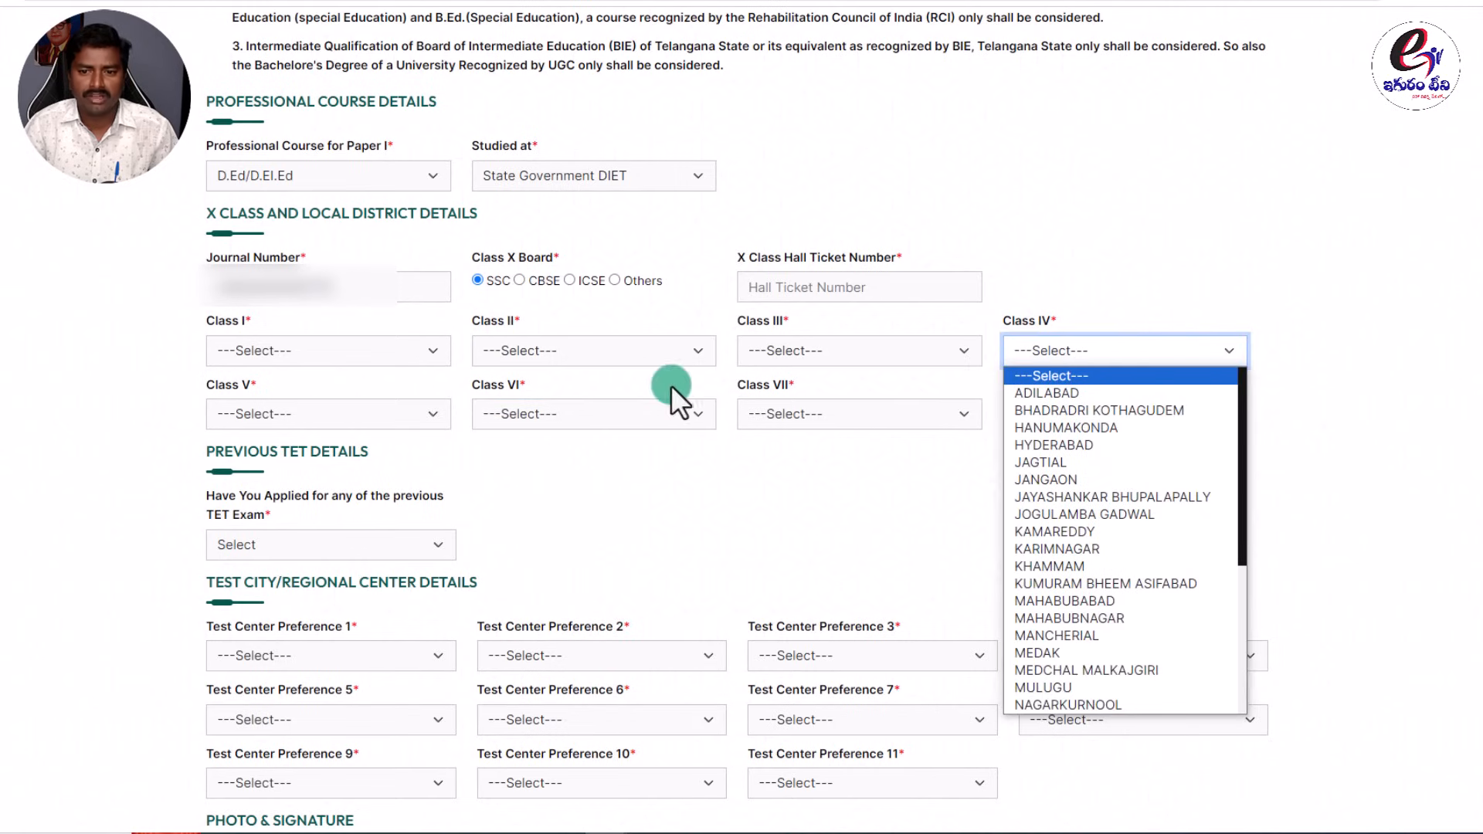
pyautogui.click(304, 414)
pyautogui.click(511, 413)
pyautogui.click(872, 410)
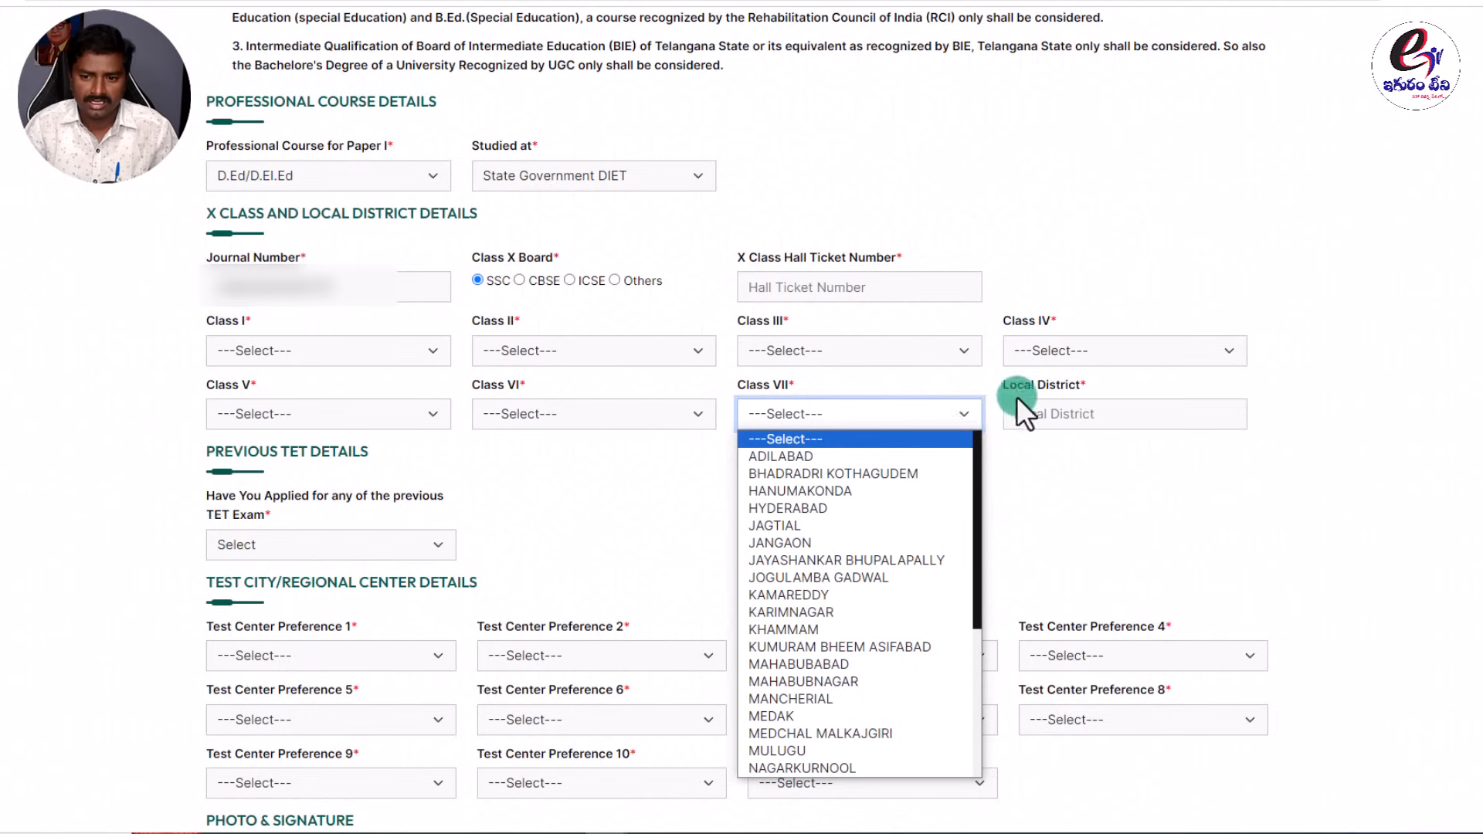
pyautogui.click(1059, 481)
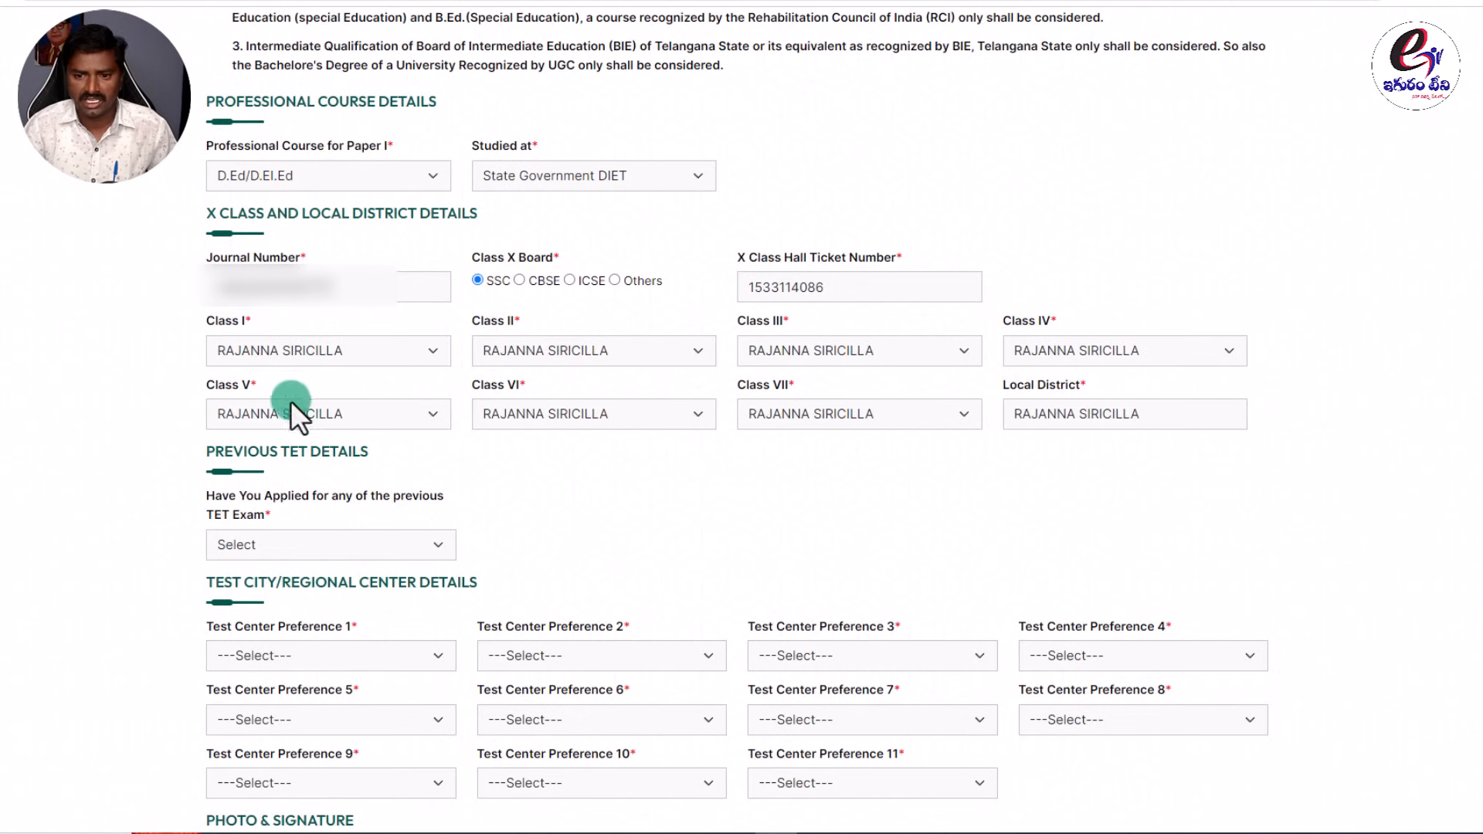
# Choose RAJANNA SIRICILLA as the Class VII district.
pyautogui.click(818, 411)
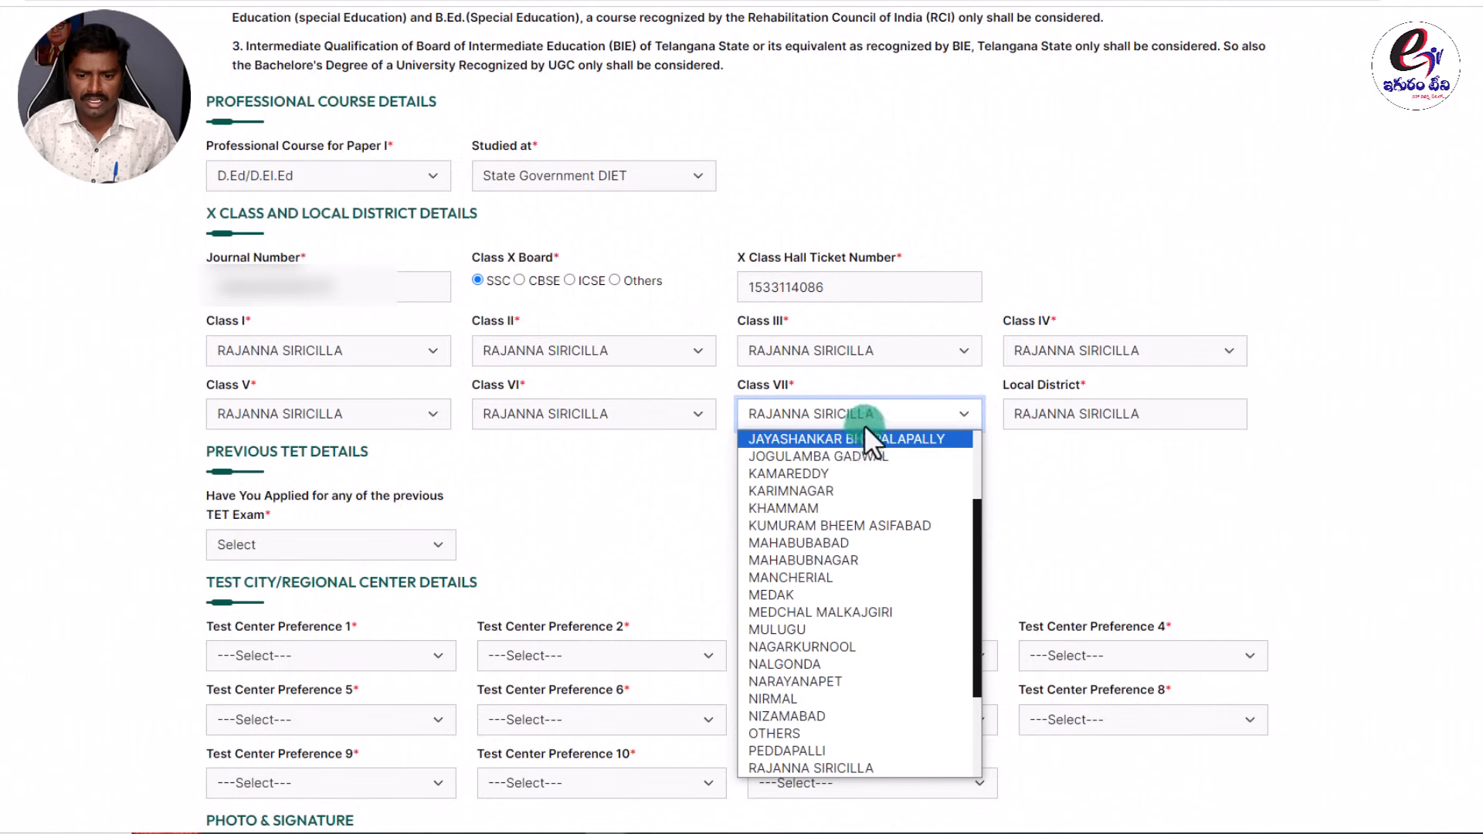
pyautogui.click(841, 767)
pyautogui.click(1143, 413)
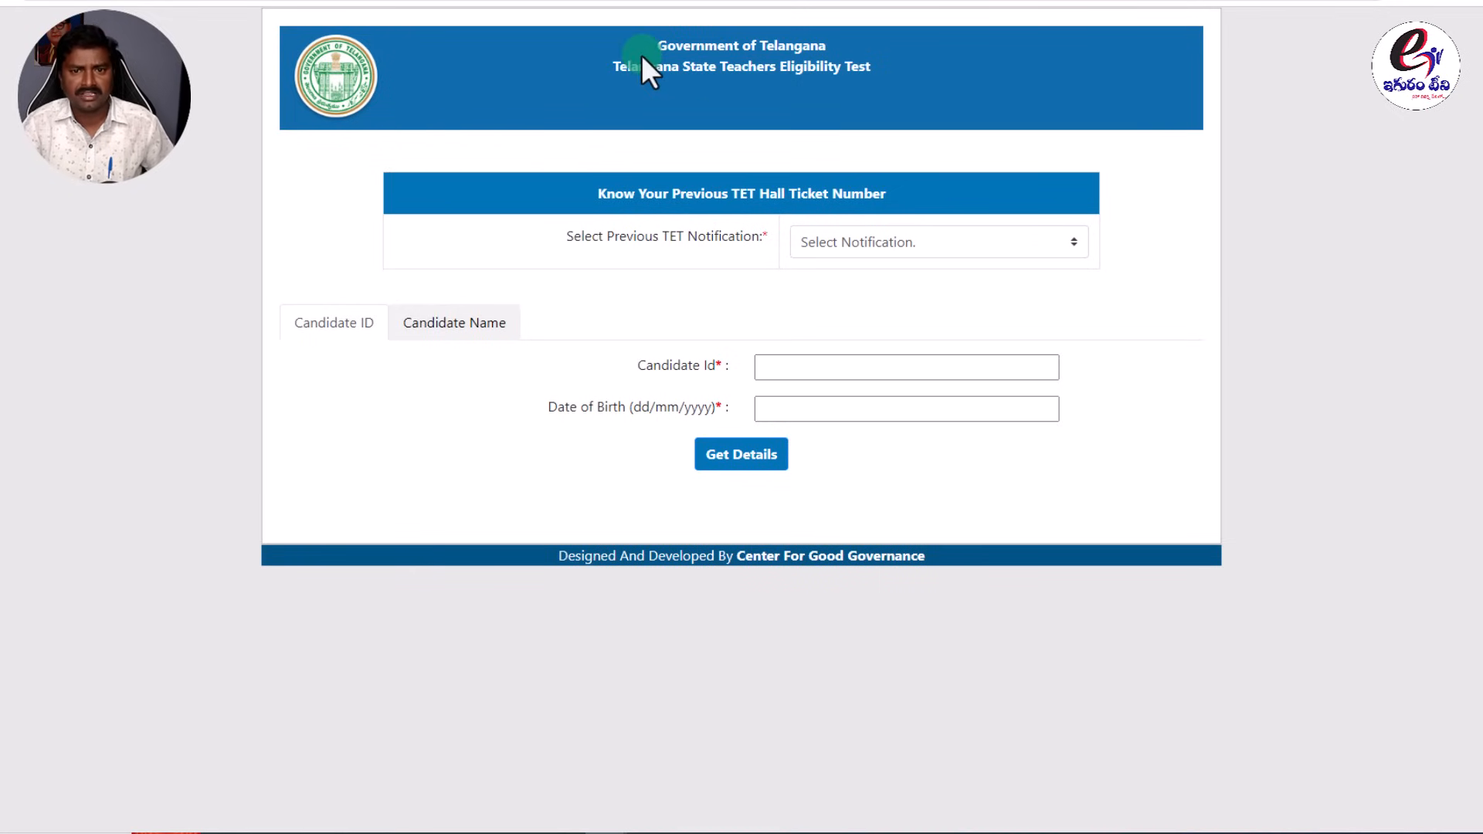
# Select the TET-1(2011 July) notification on the hall ticket lookup page.
pyautogui.moveTo(599, 193); pyautogui.dragTo(899, 202)
pyautogui.click(922, 192)
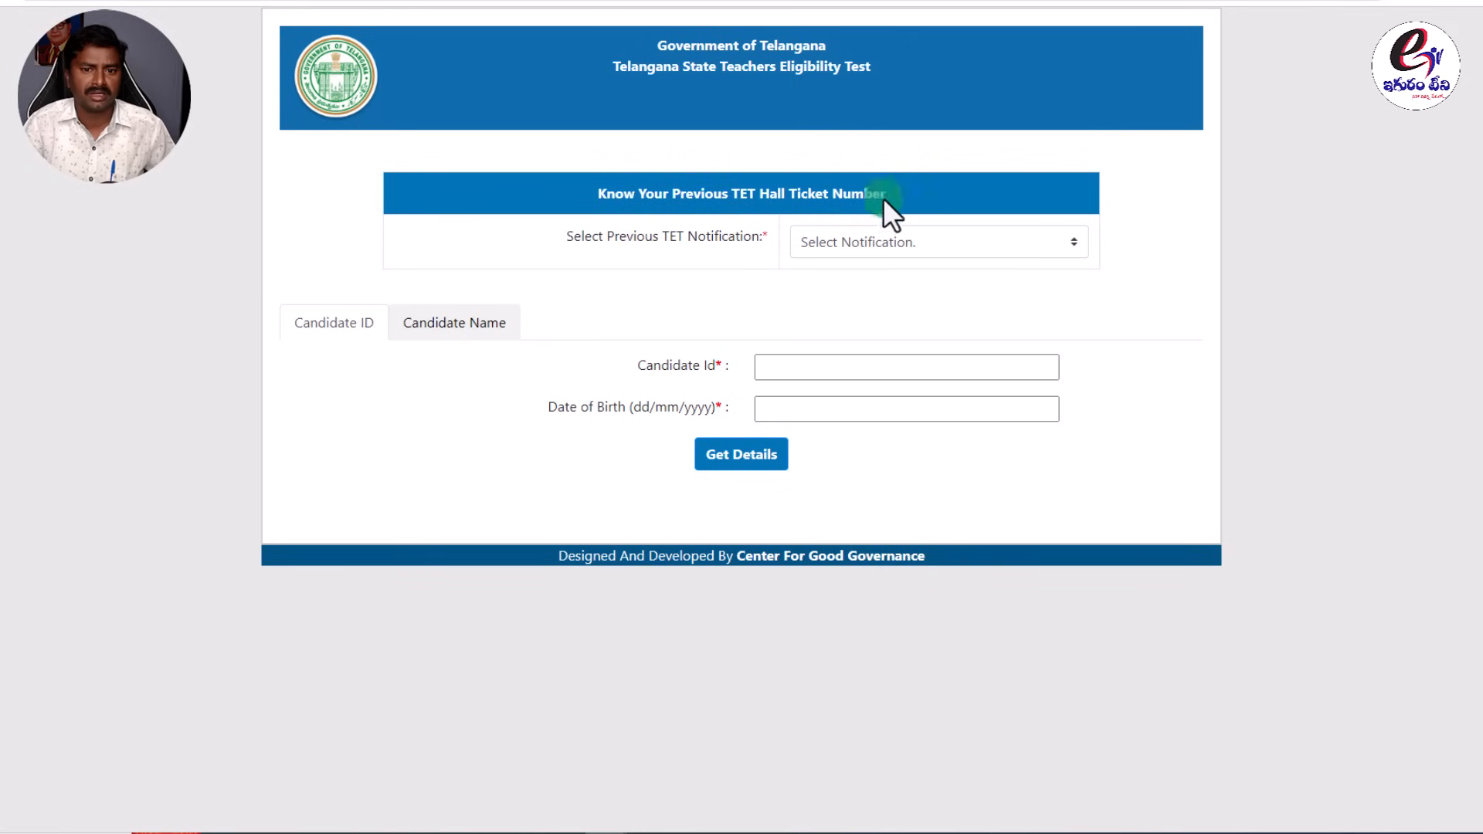
pyautogui.click(874, 244)
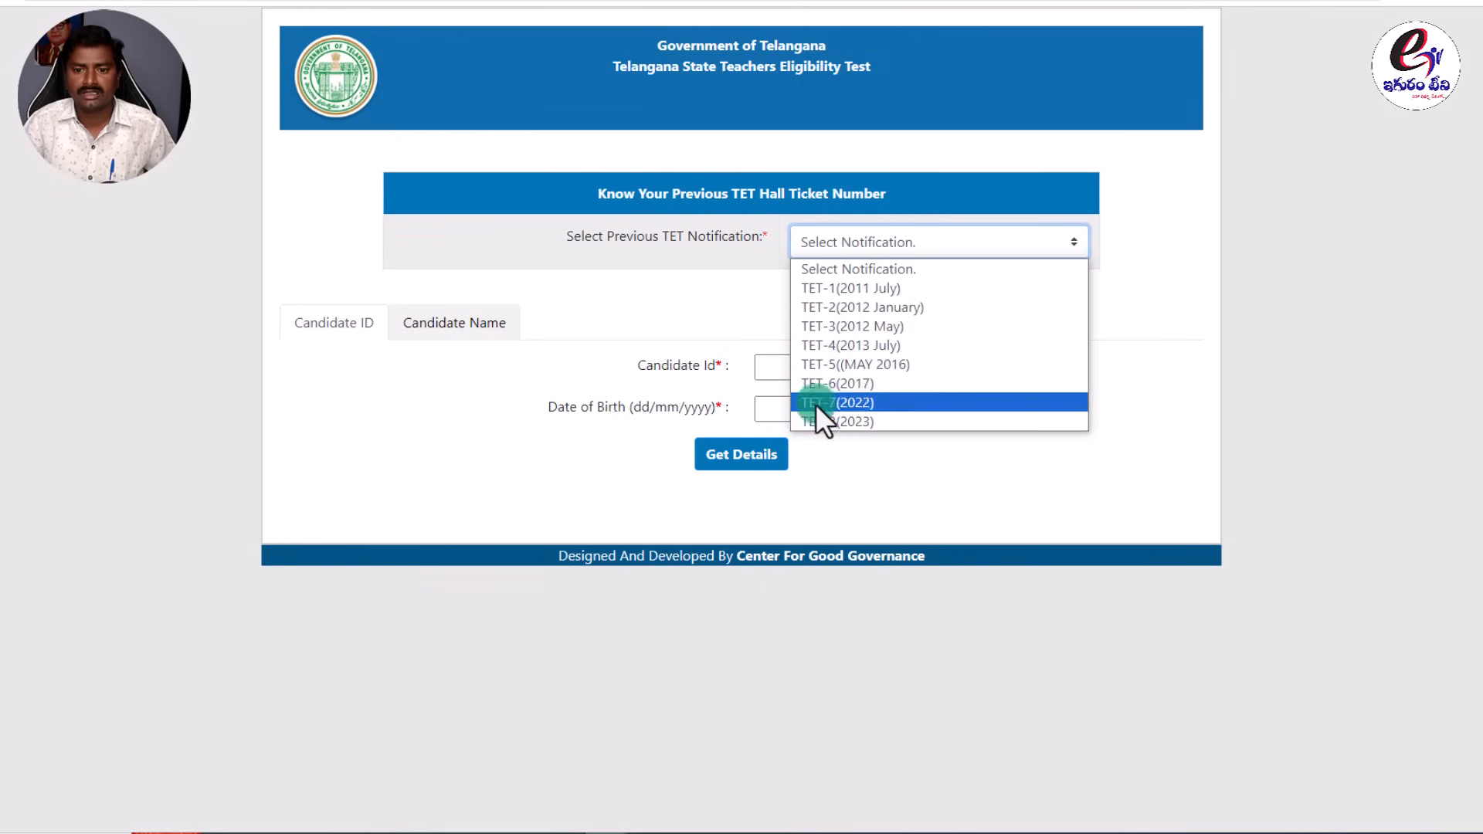
pyautogui.click(855, 289)
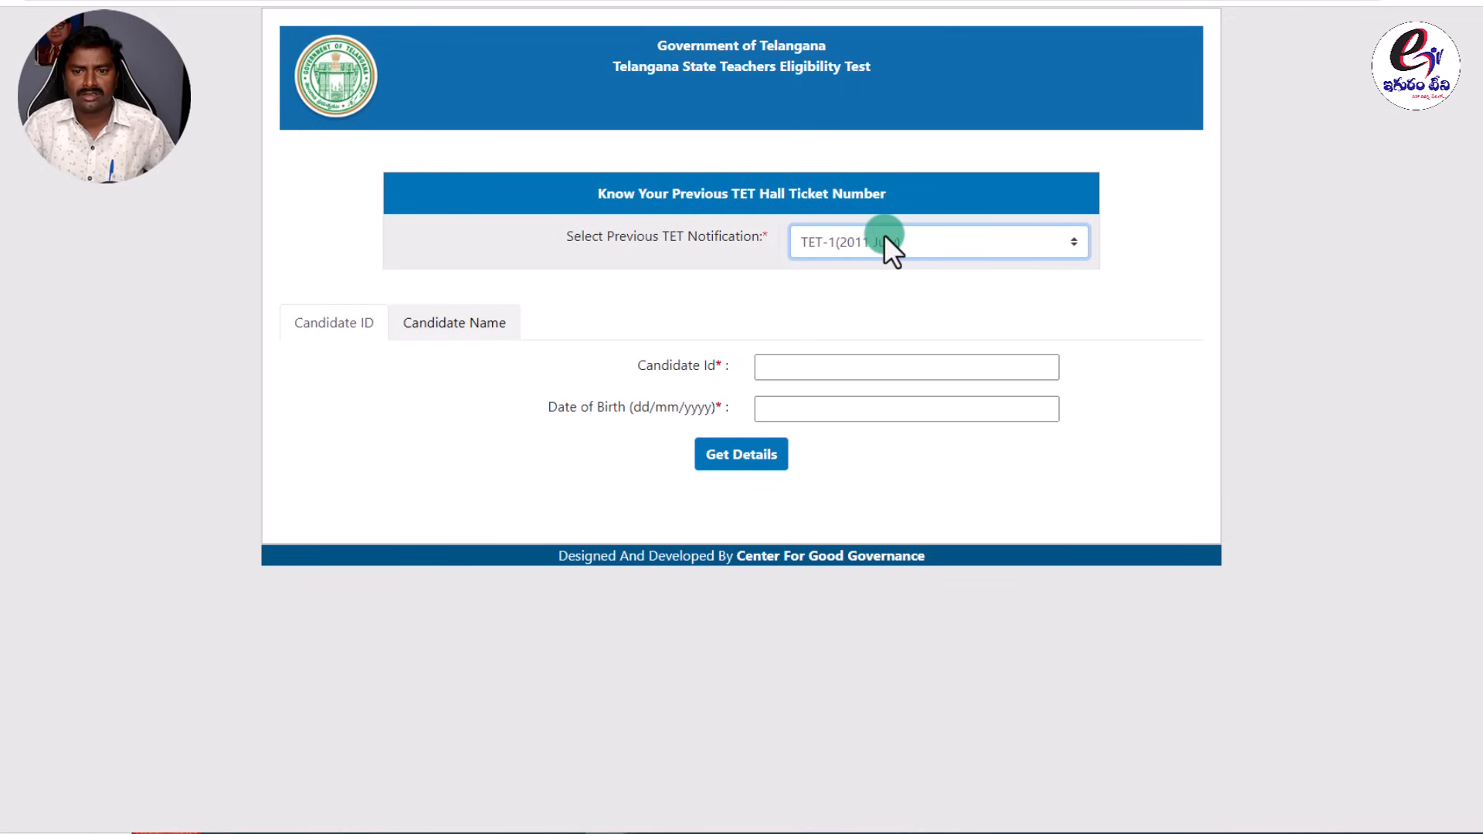
# Switch to the Candidate Name search, enter the candidate's name and check the date-of-birth calendar.
pyautogui.click(457, 326)
pyautogui.click(326, 324)
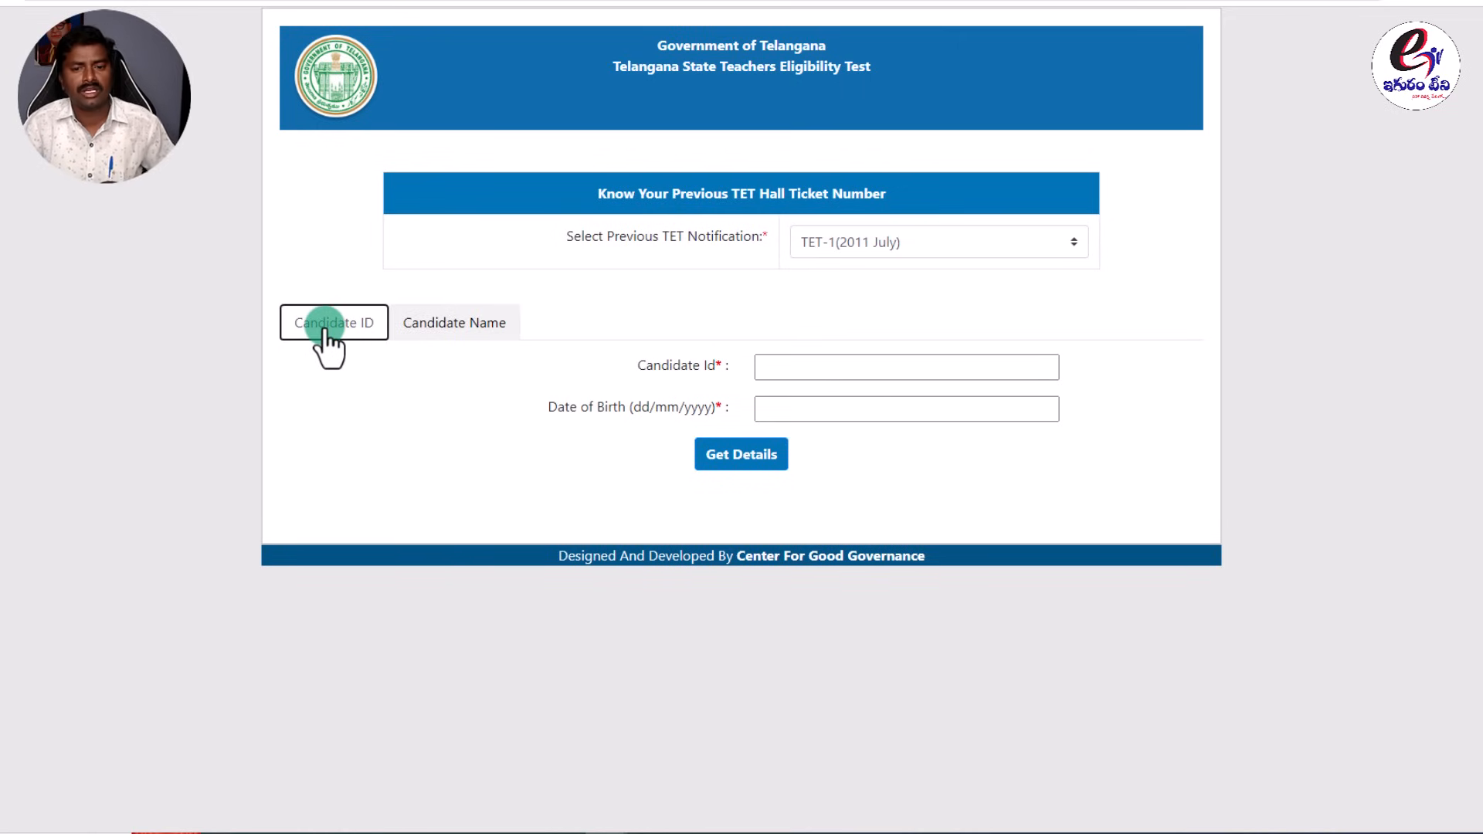
pyautogui.click(444, 326)
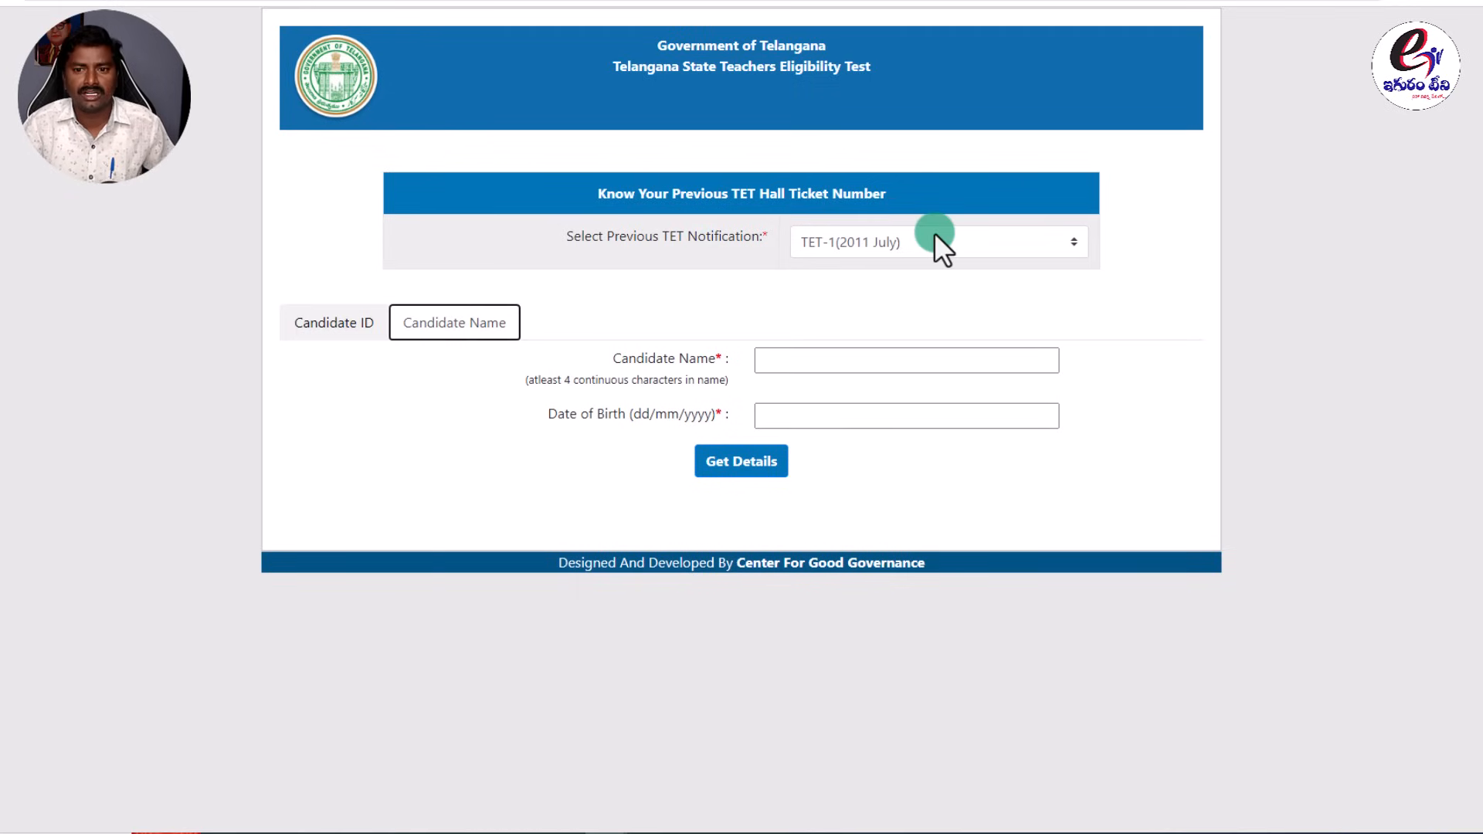
pyautogui.click(846, 362)
pyautogui.write('NARESH')
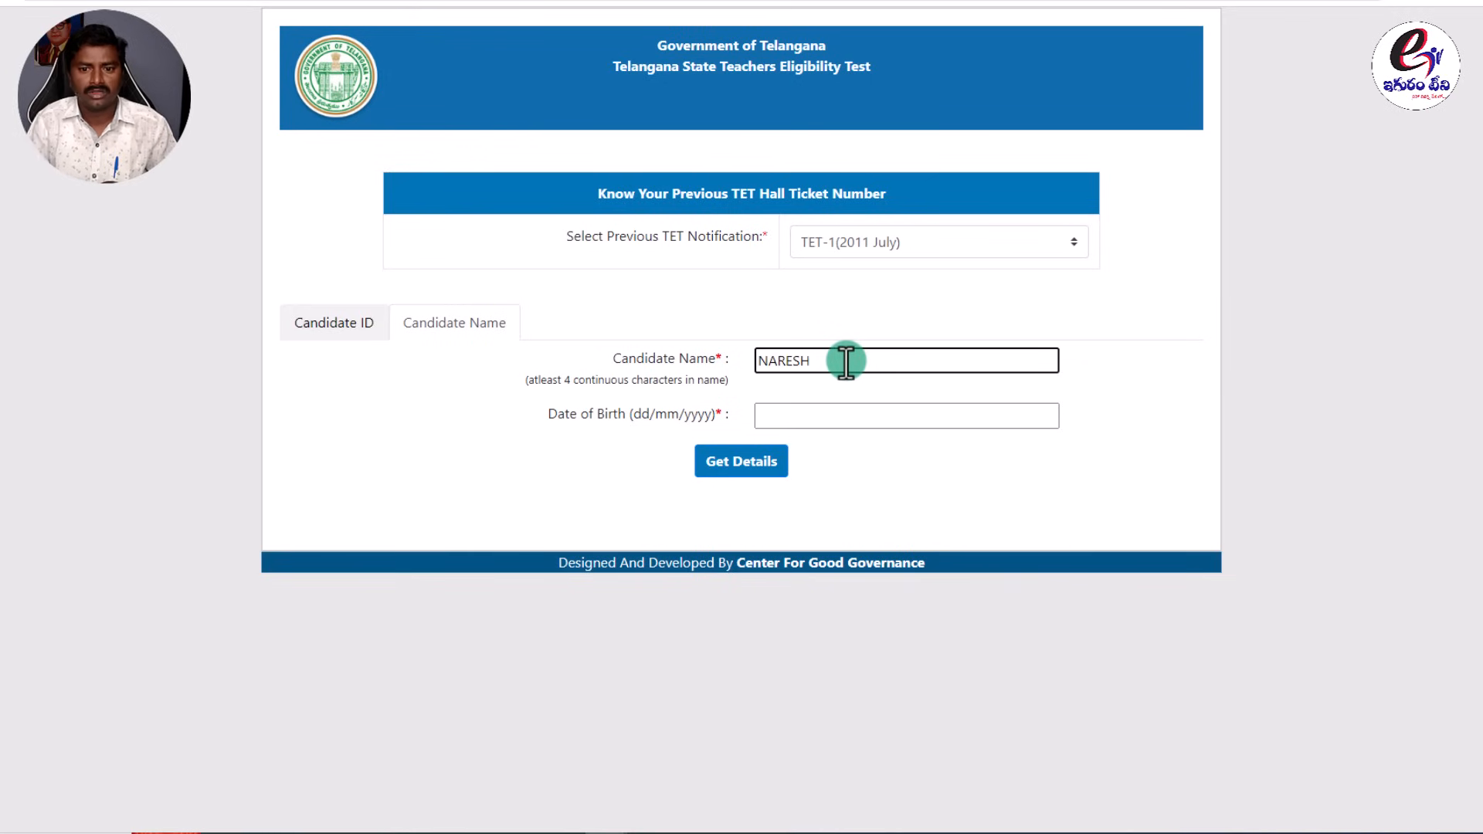
pyautogui.click(789, 414)
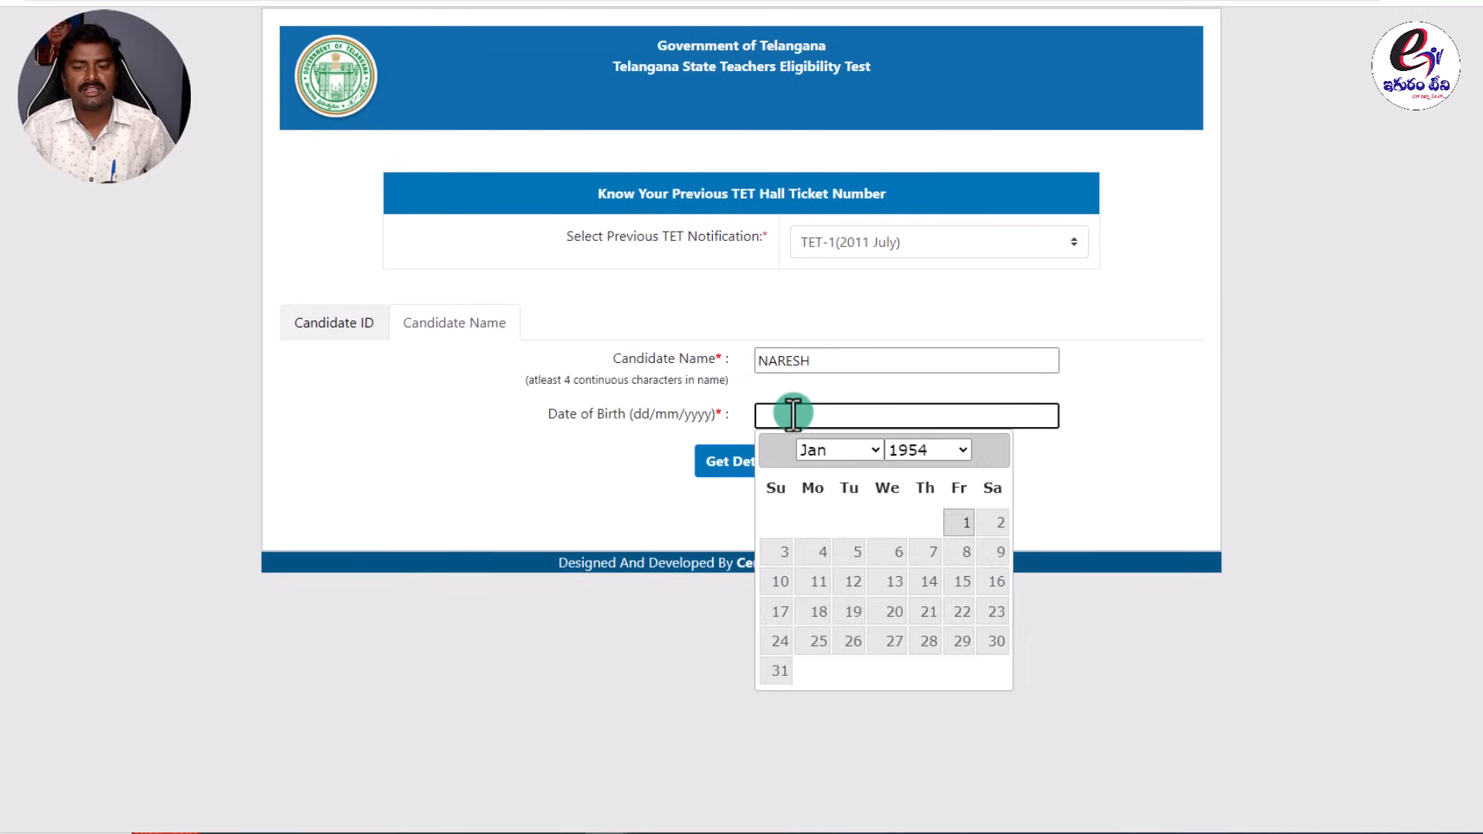
pyautogui.click(1102, 472)
pyautogui.click(789, 463)
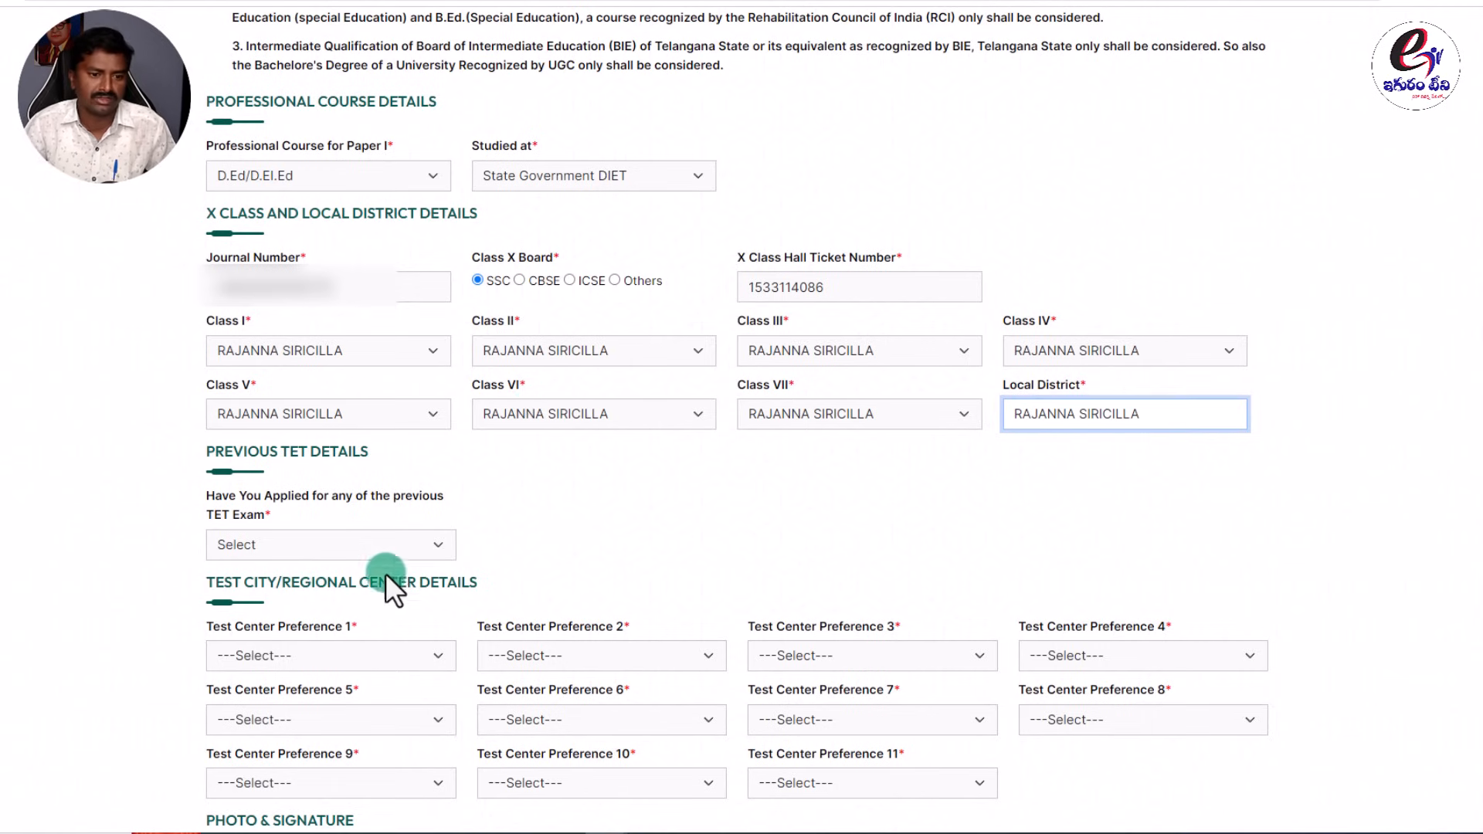
# Answer Yes to 'Have You Applied for any of the previous TET Exam'.
pyautogui.scroll(-5, 387, 643)
pyautogui.click(314, 117)
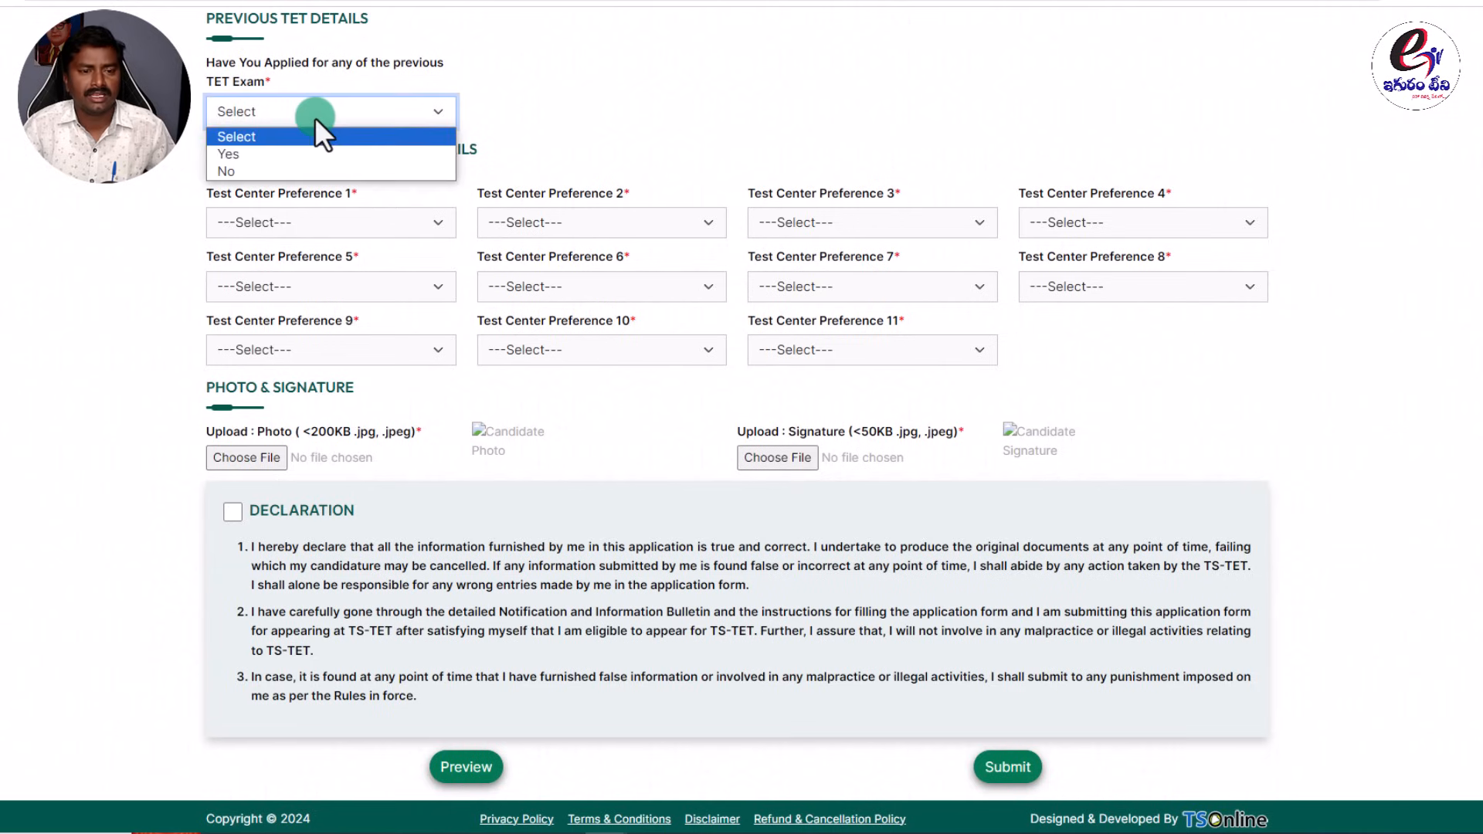
pyautogui.click(280, 95)
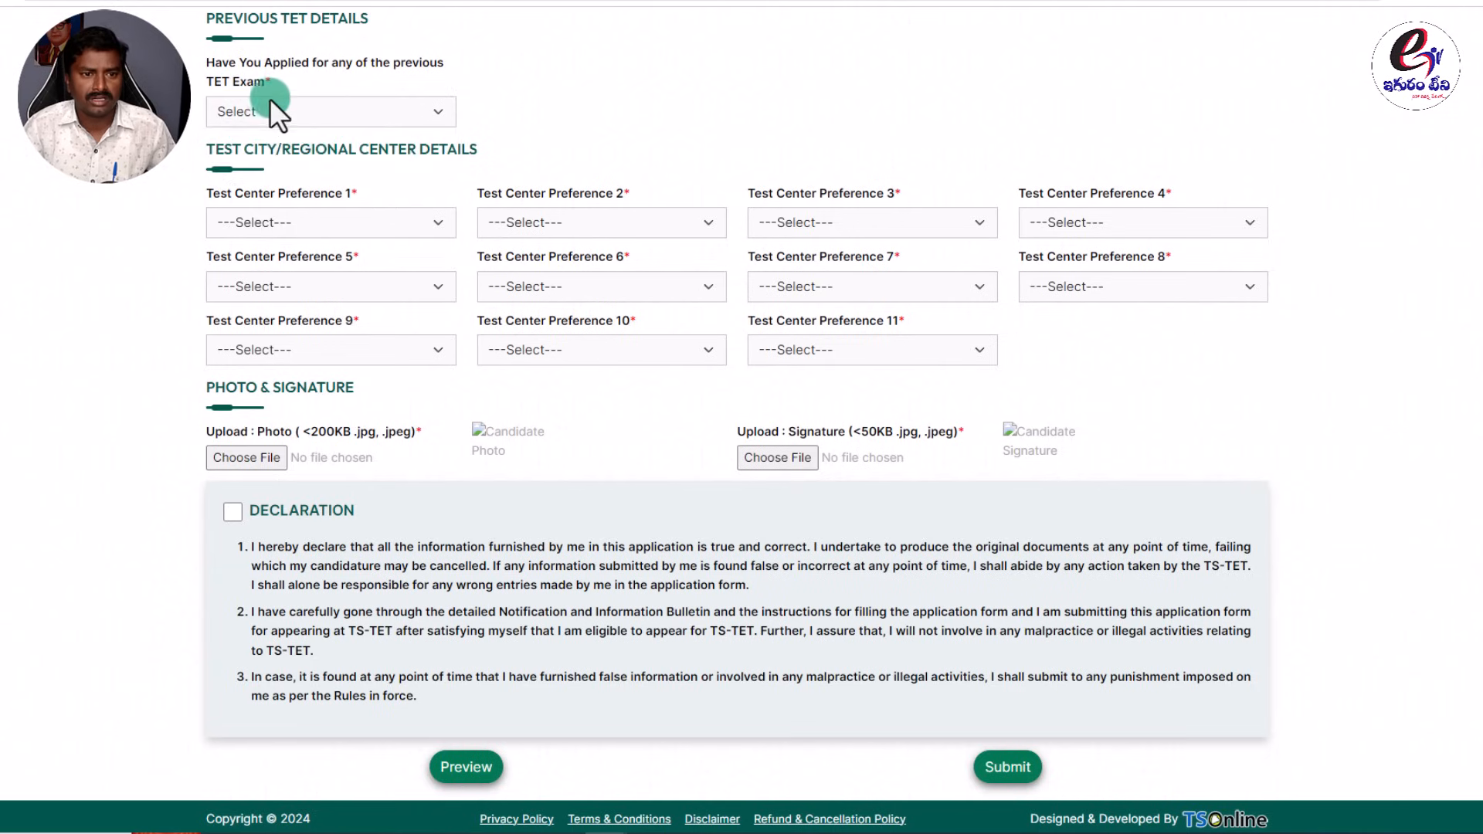
pyautogui.click(263, 111)
pyautogui.click(241, 148)
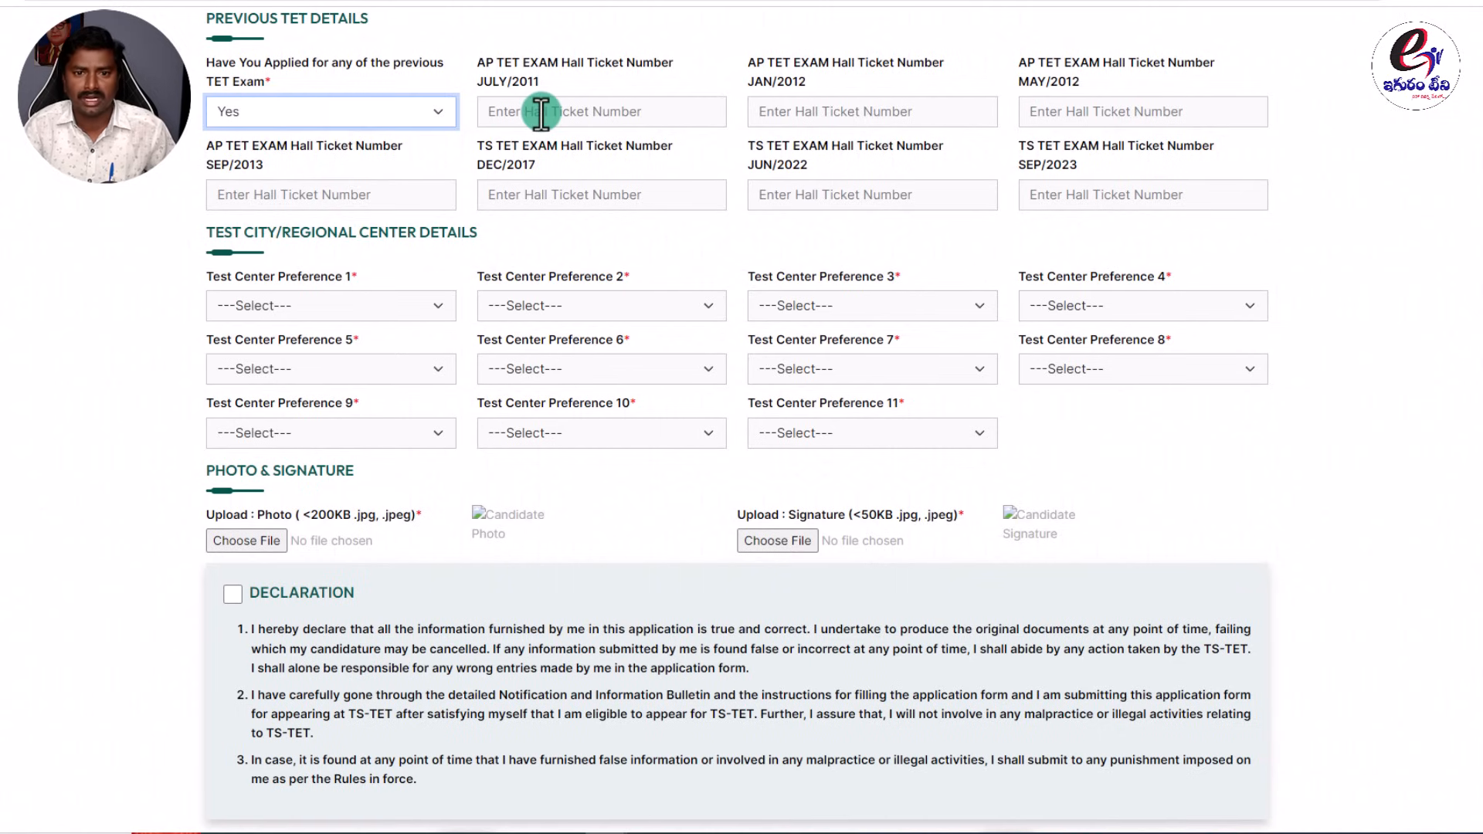
pyautogui.click(469, 16)
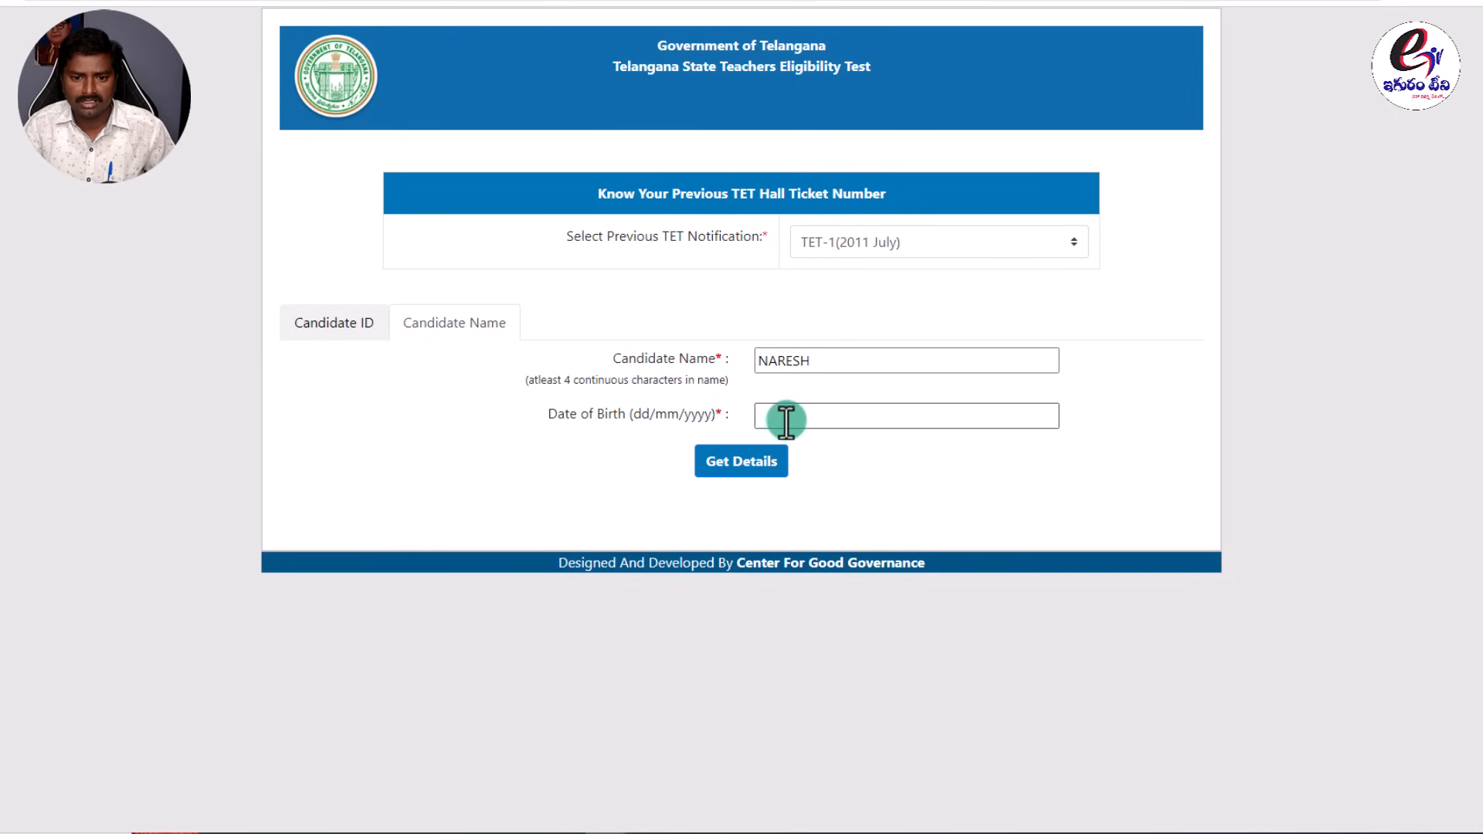
# Look up the candidate's details under the TET-8(2023) notification.
pyautogui.click(274, 3)
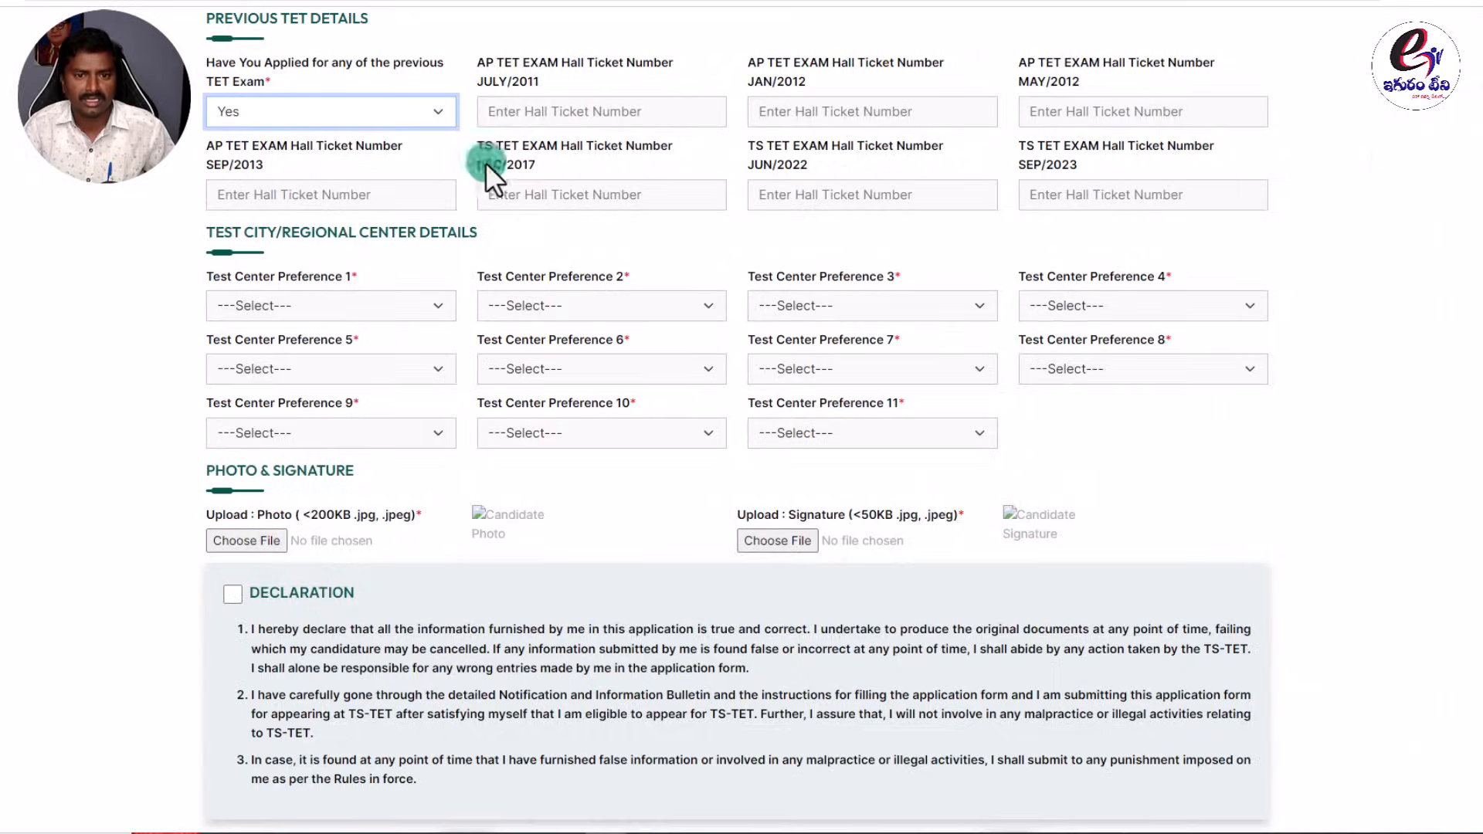
pyautogui.click(494, 3)
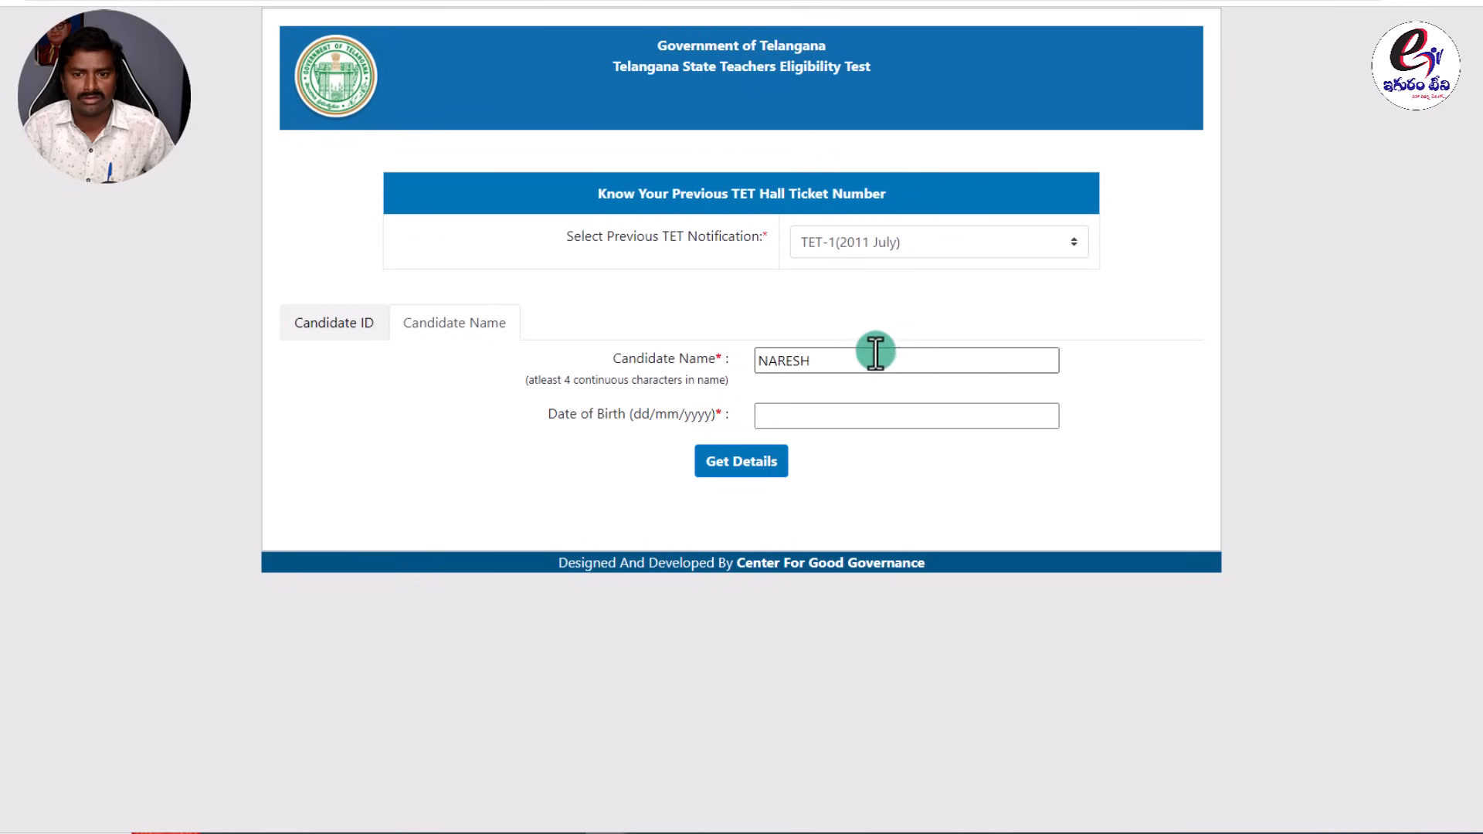
pyautogui.click(896, 239)
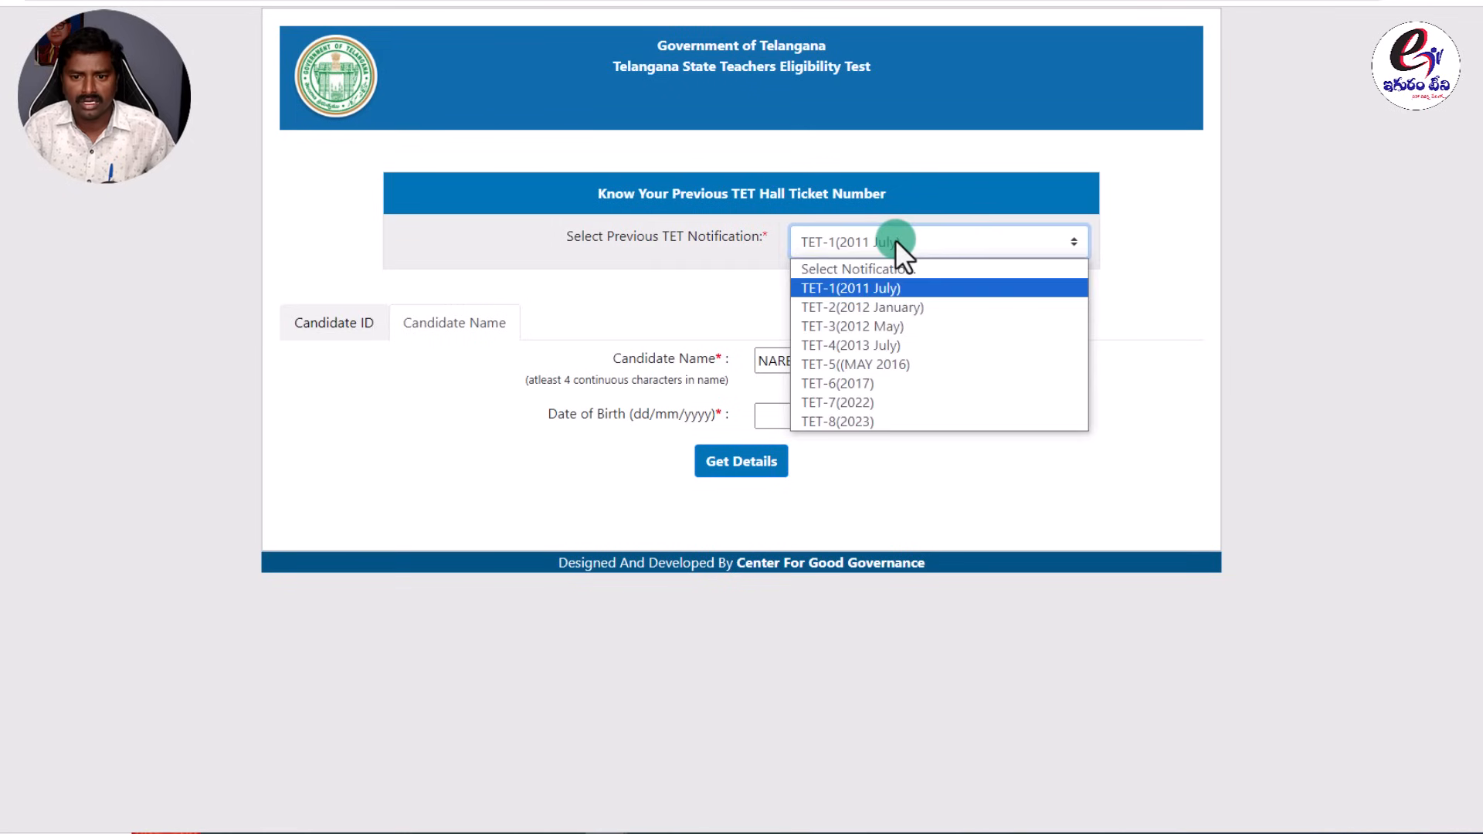
pyautogui.click(867, 418)
pyautogui.click(827, 358)
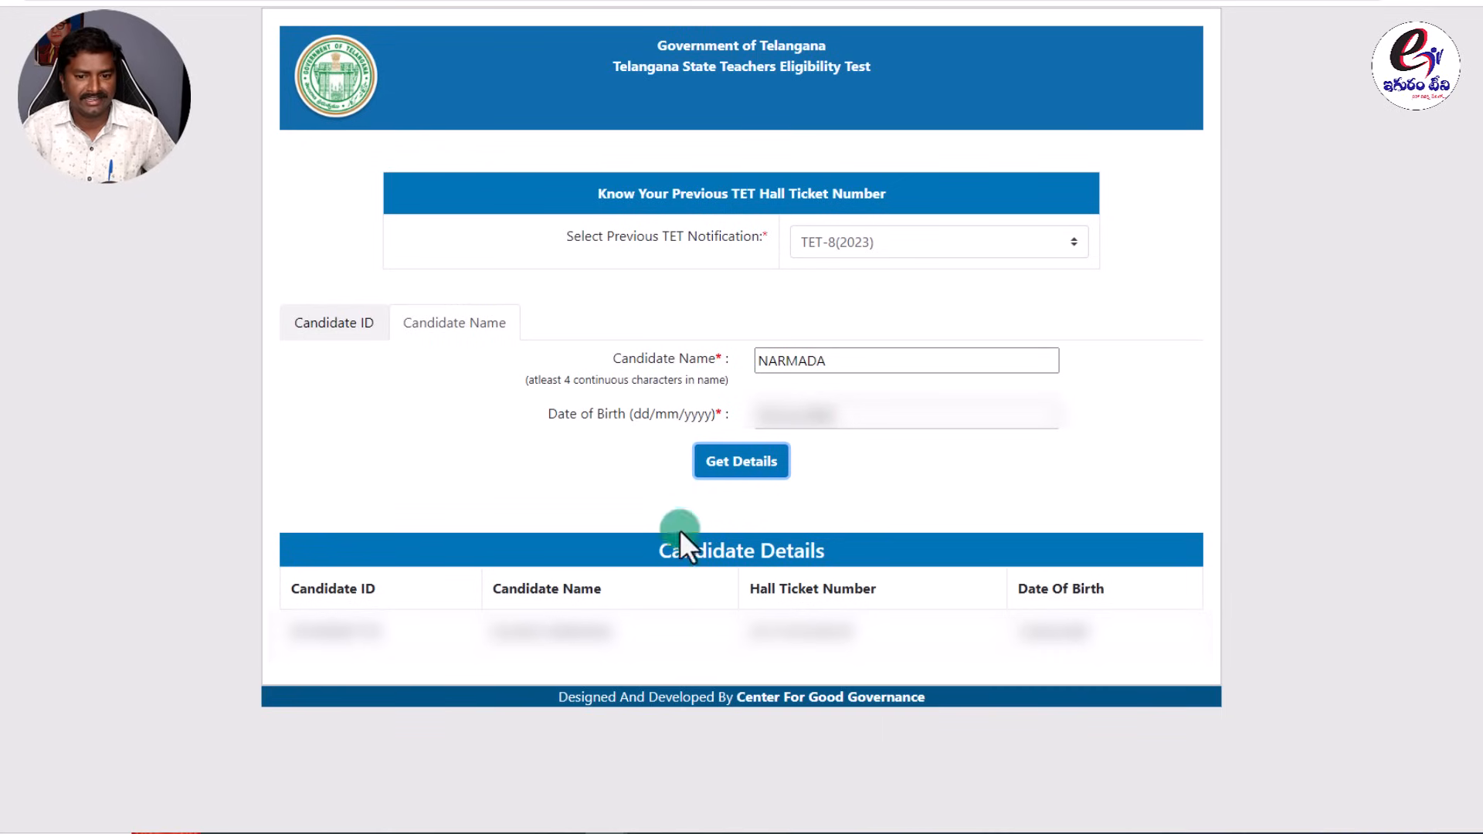
# Copy the found hall ticket number from the Candidate Details results.
pyautogui.moveTo(644, 557); pyautogui.dragTo(846, 556)
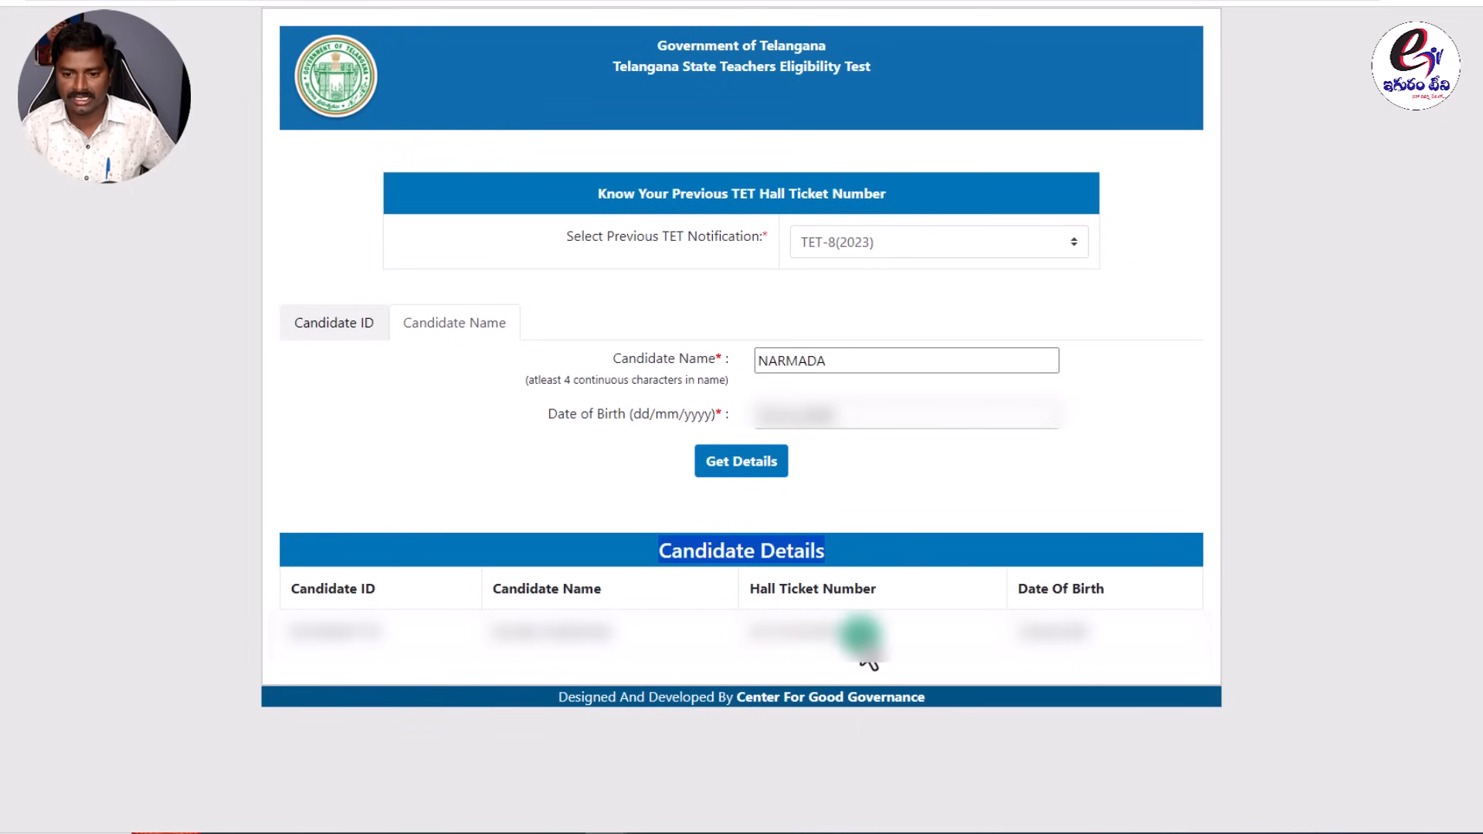
pyautogui.moveTo(855, 627); pyautogui.dragTo(744, 631)
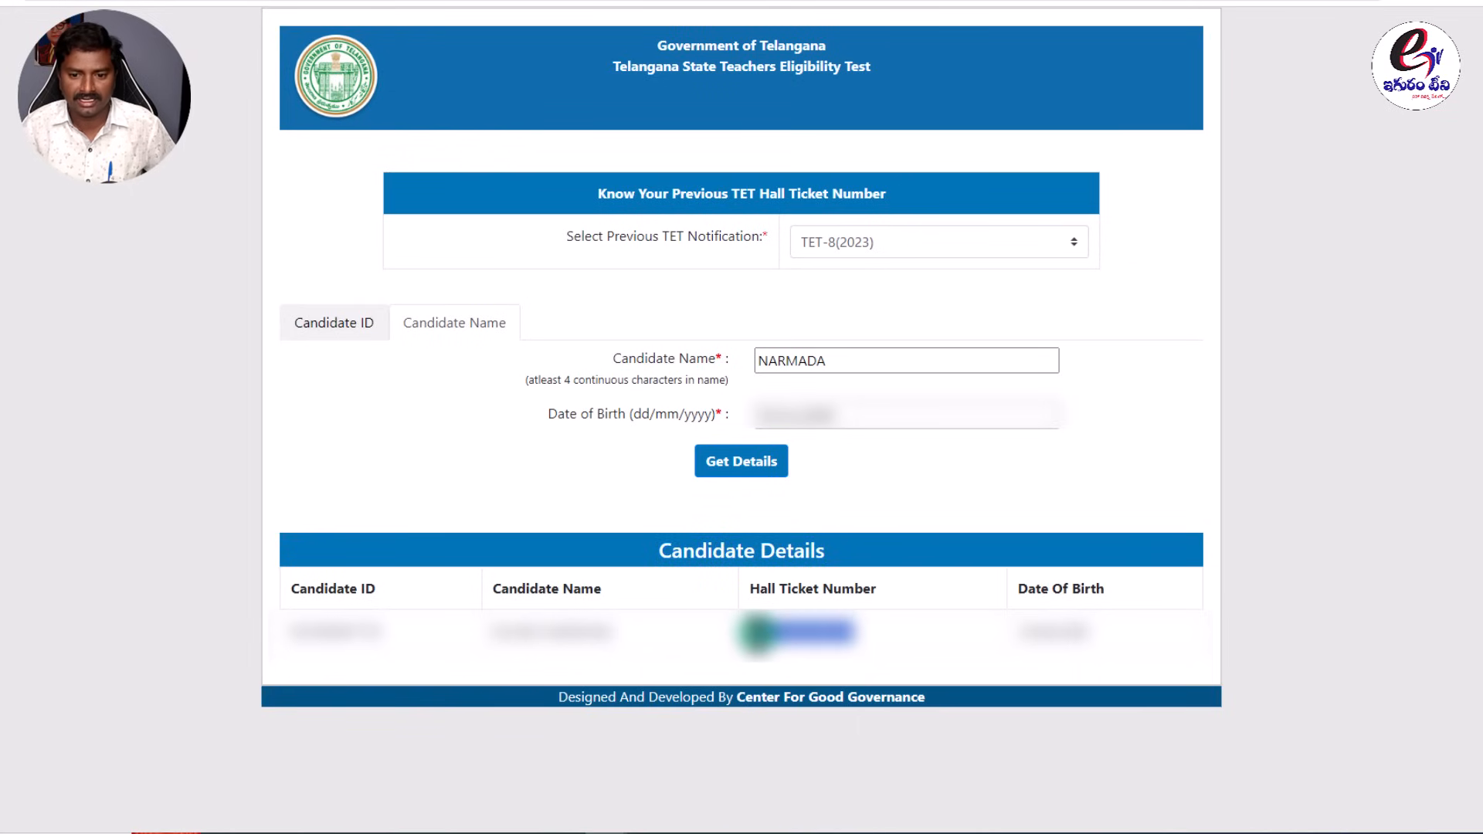
pyautogui.rightClick(760, 630)
pyautogui.click(782, 456)
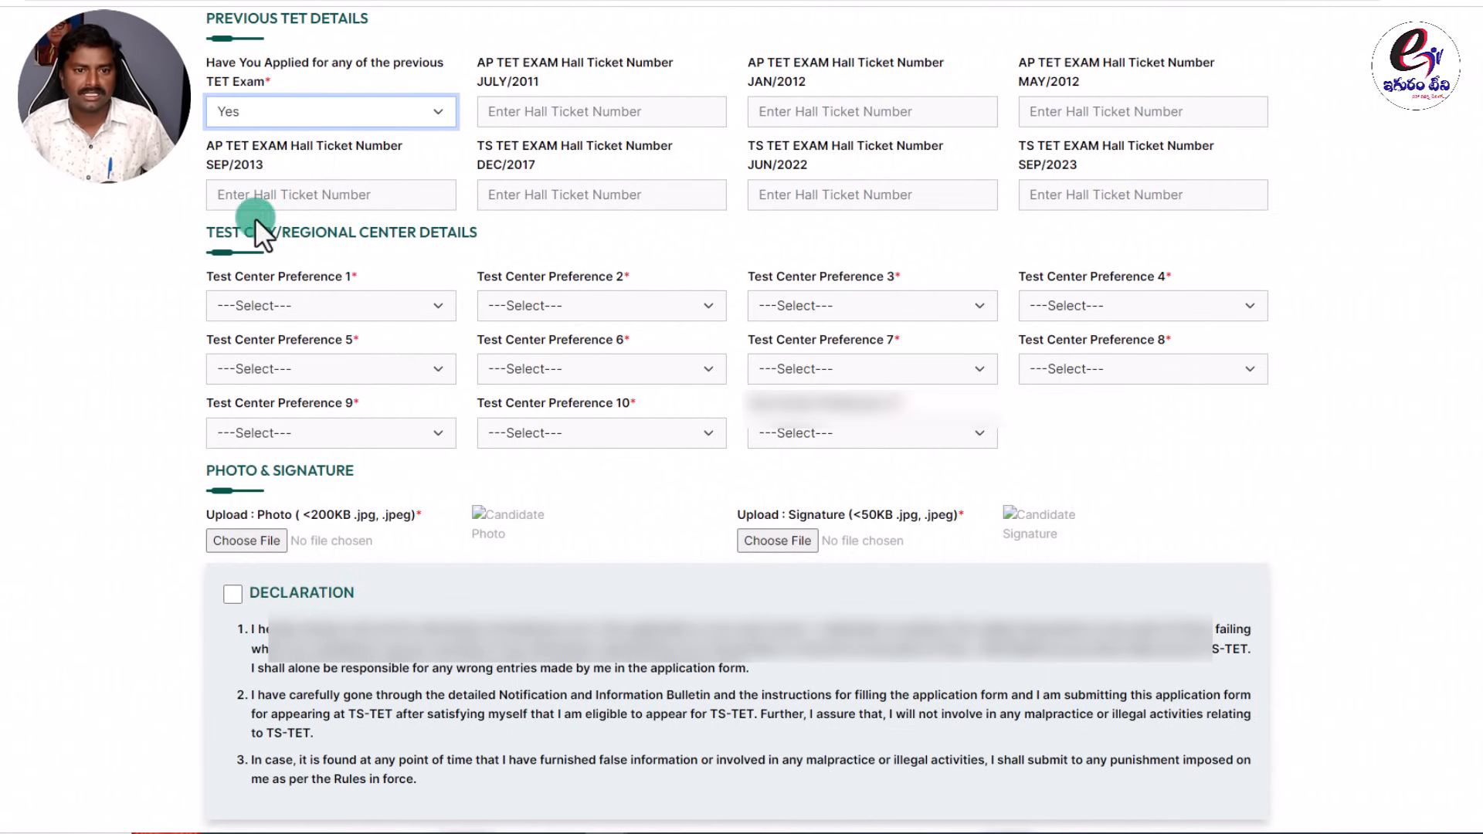
# Paste the copied hall ticket number into the TS TET SEP/2023 field, keeping previous TET as Yes.
pyautogui.click(1109, 197)
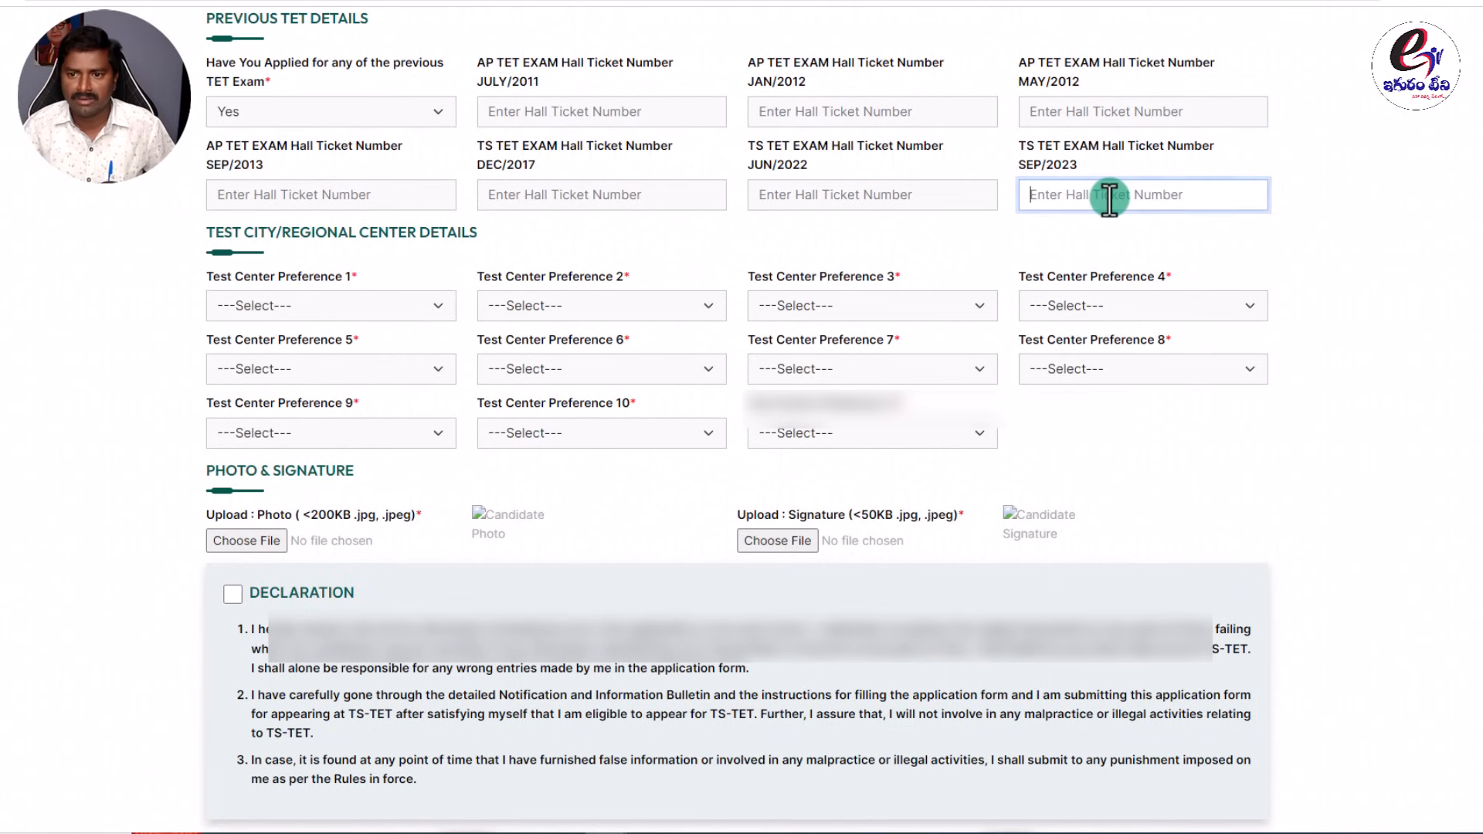
pyautogui.rightClick(1057, 194)
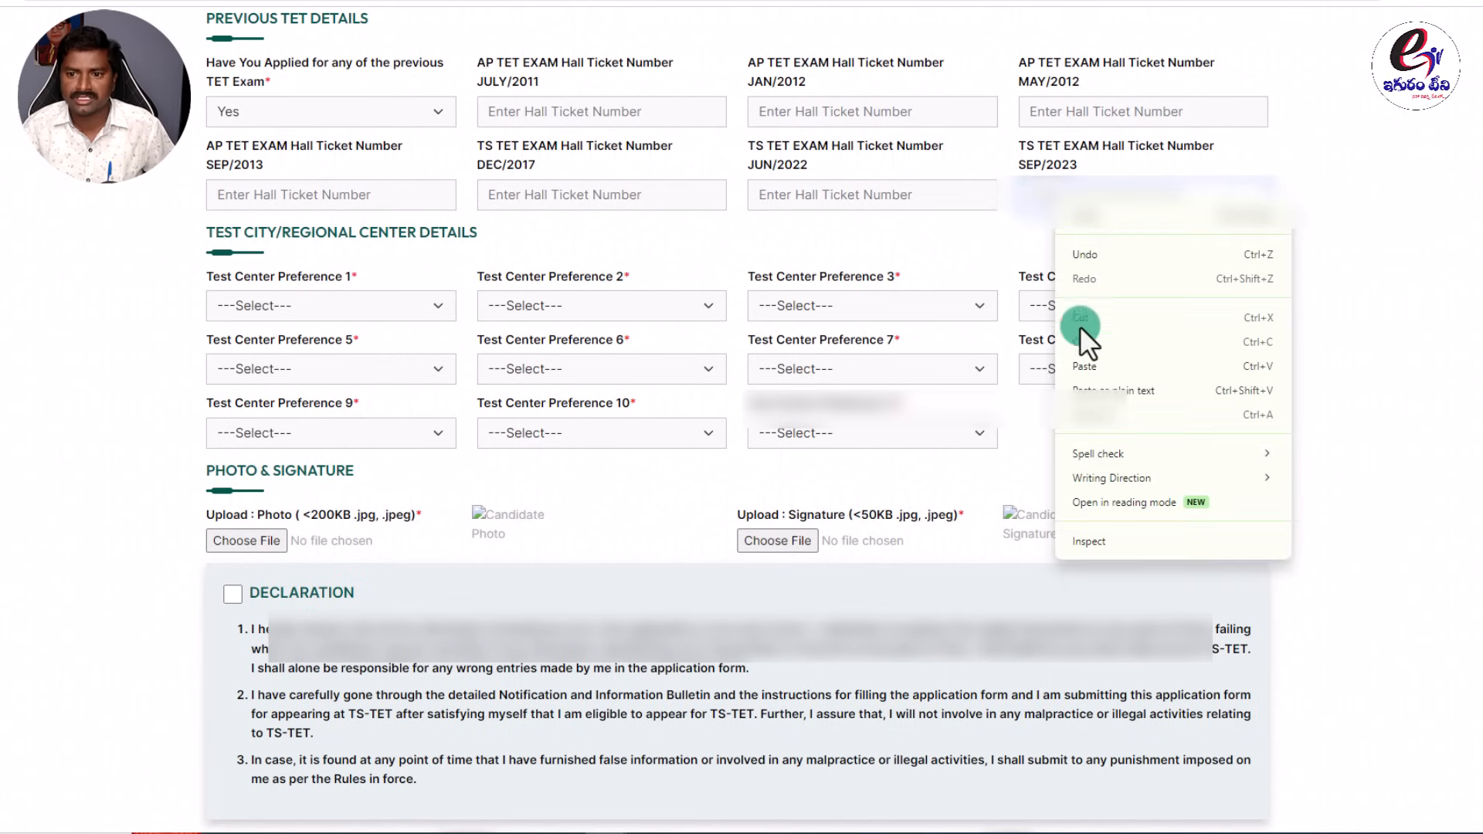
pyautogui.click(1085, 365)
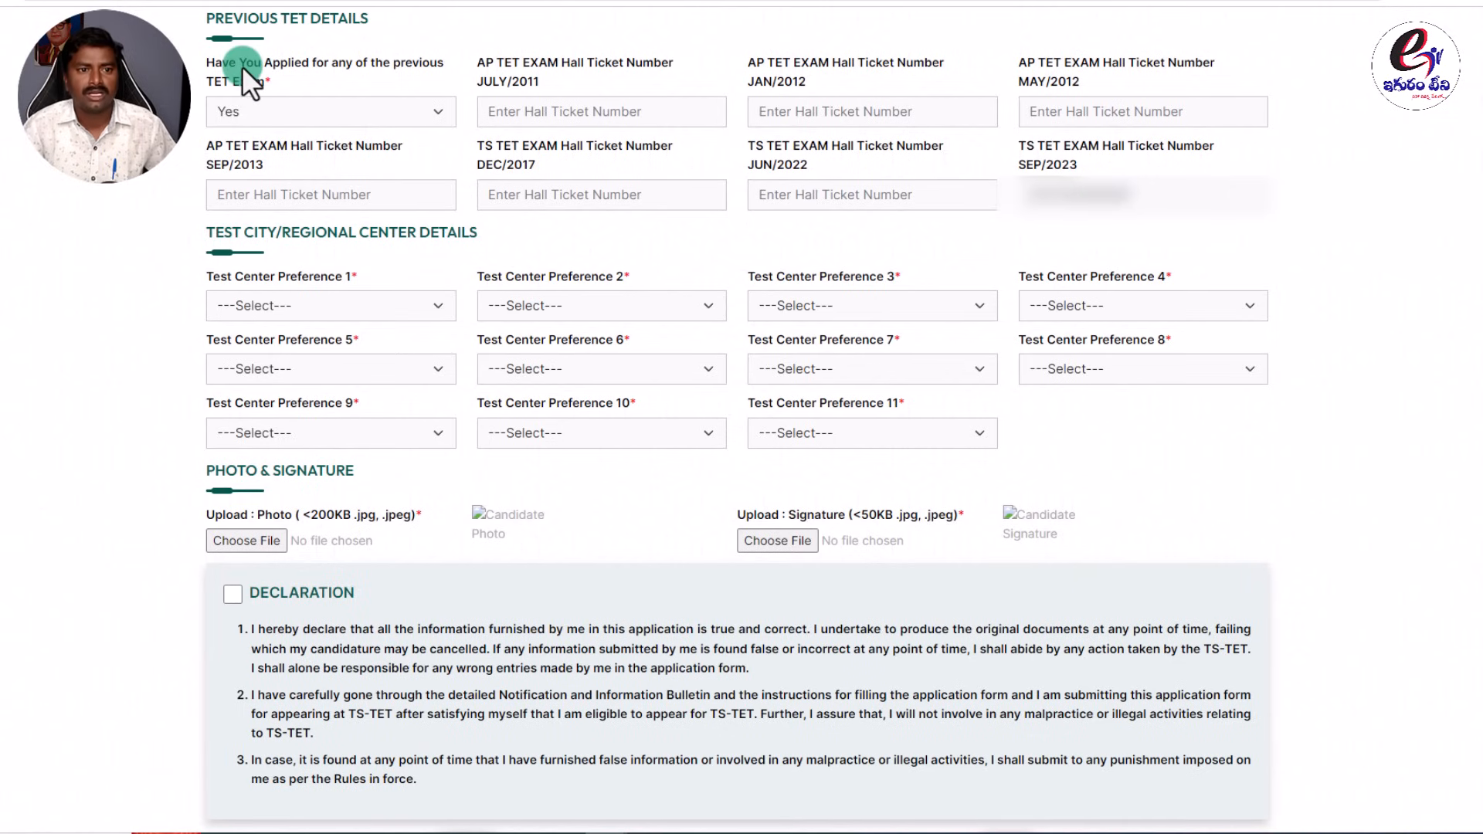
pyautogui.click(247, 110)
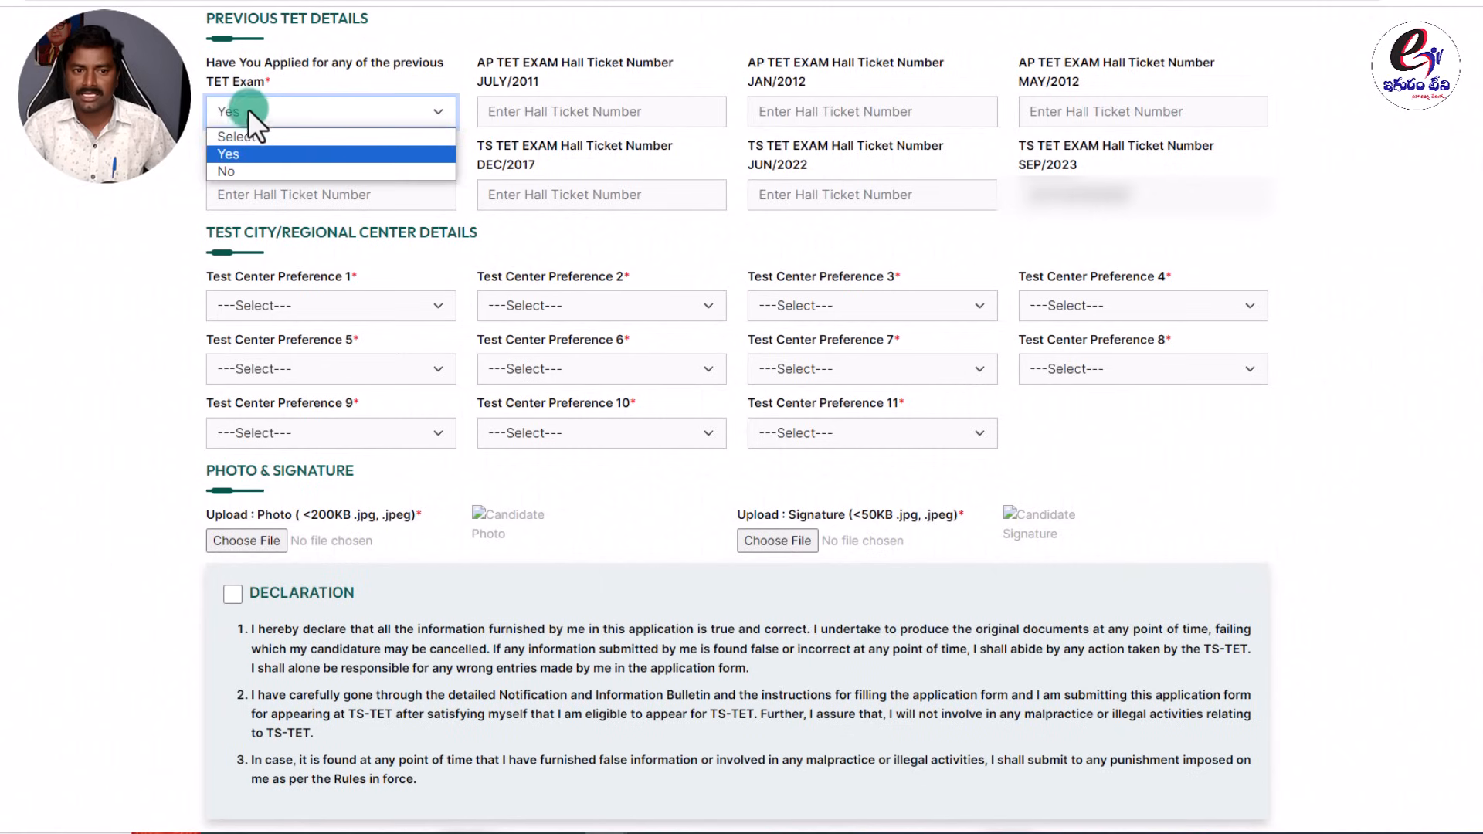
pyautogui.click(248, 108)
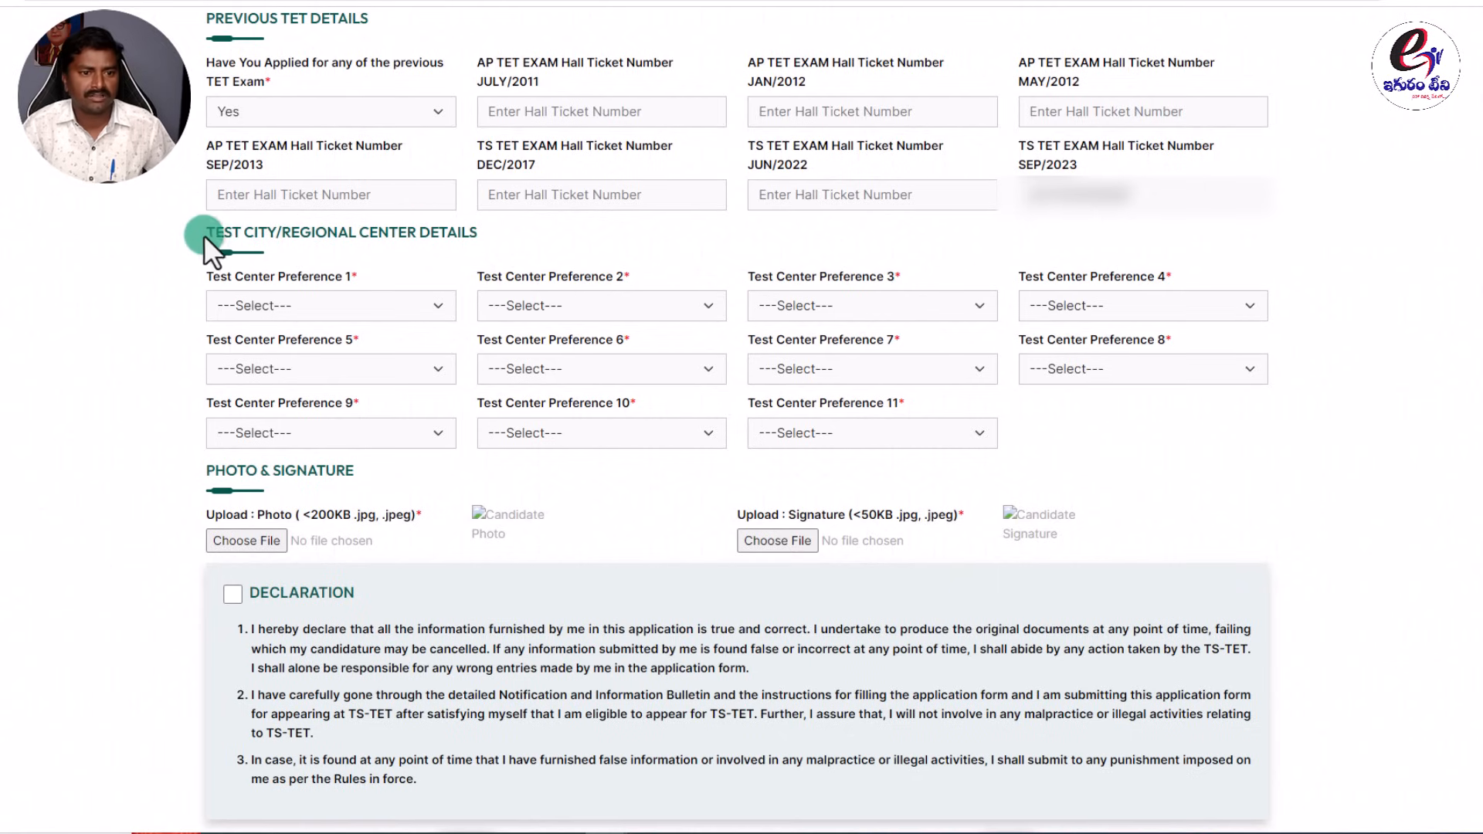
pyautogui.moveTo(203, 235); pyautogui.dragTo(483, 244)
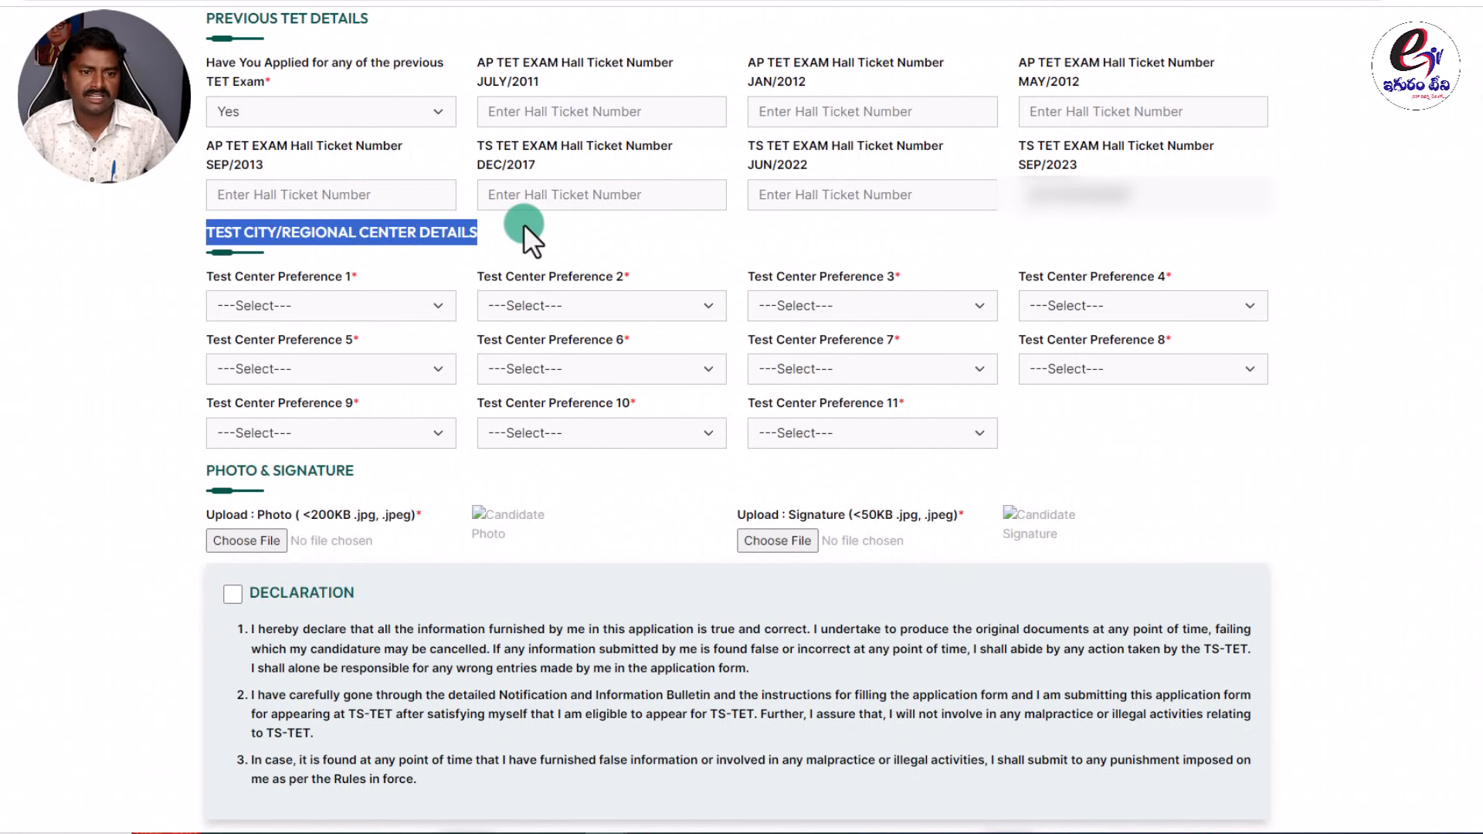
pyautogui.click(524, 224)
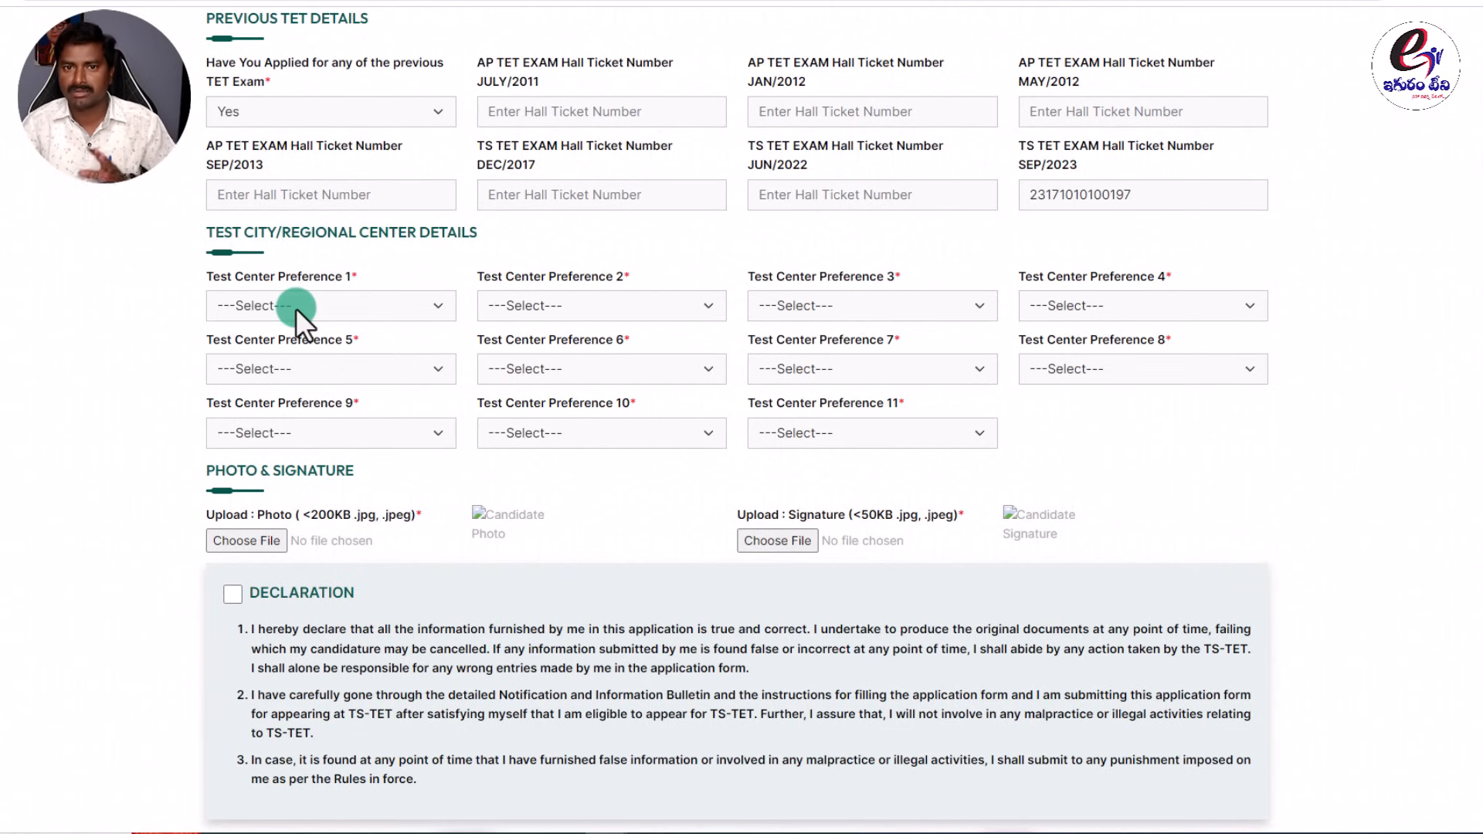
# Choose Karimnagar as the first and Warangal as the second test centre preference.
pyautogui.click(433, 306)
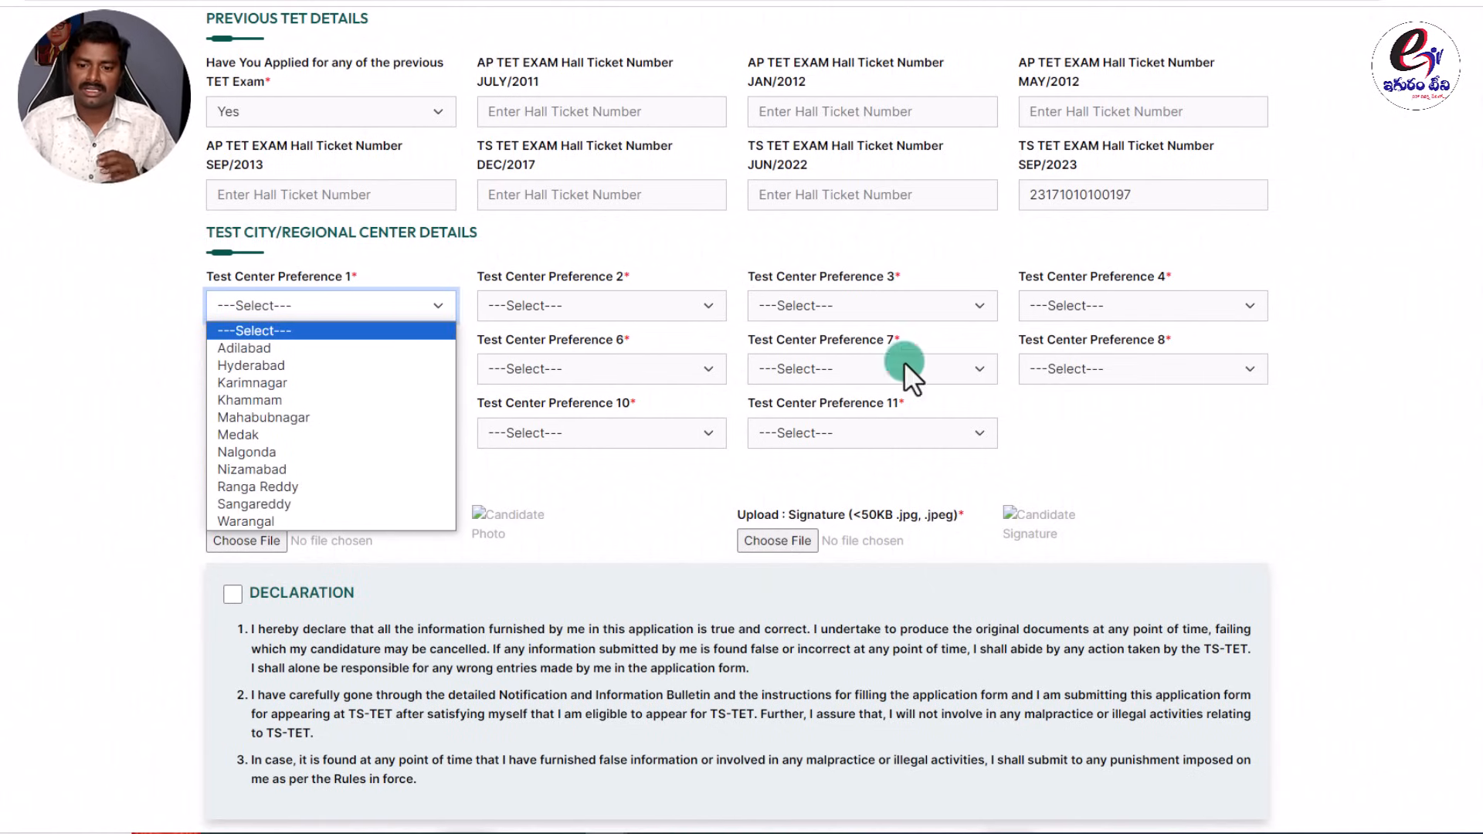
pyautogui.click(1199, 442)
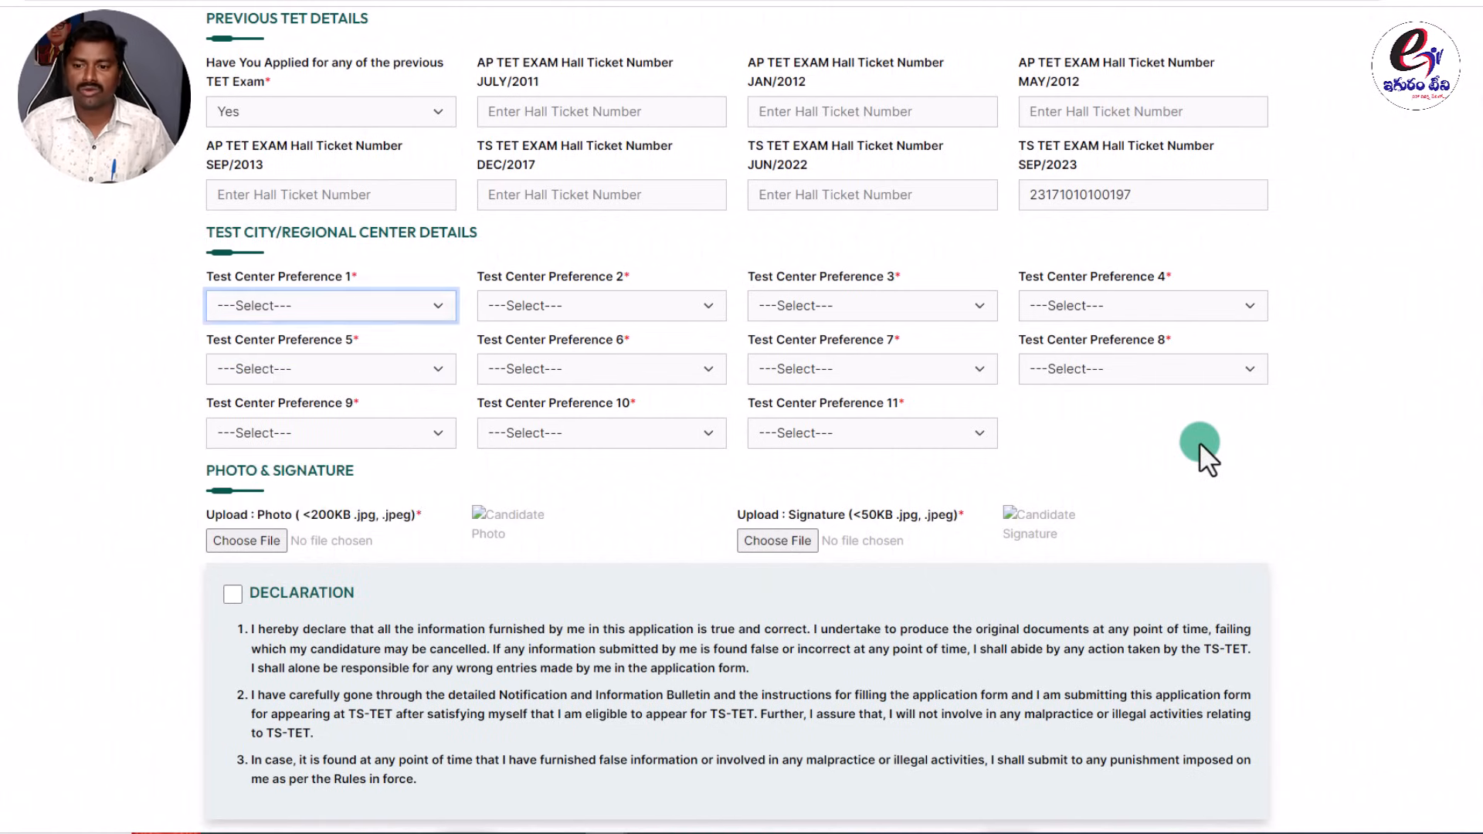
pyautogui.click(372, 308)
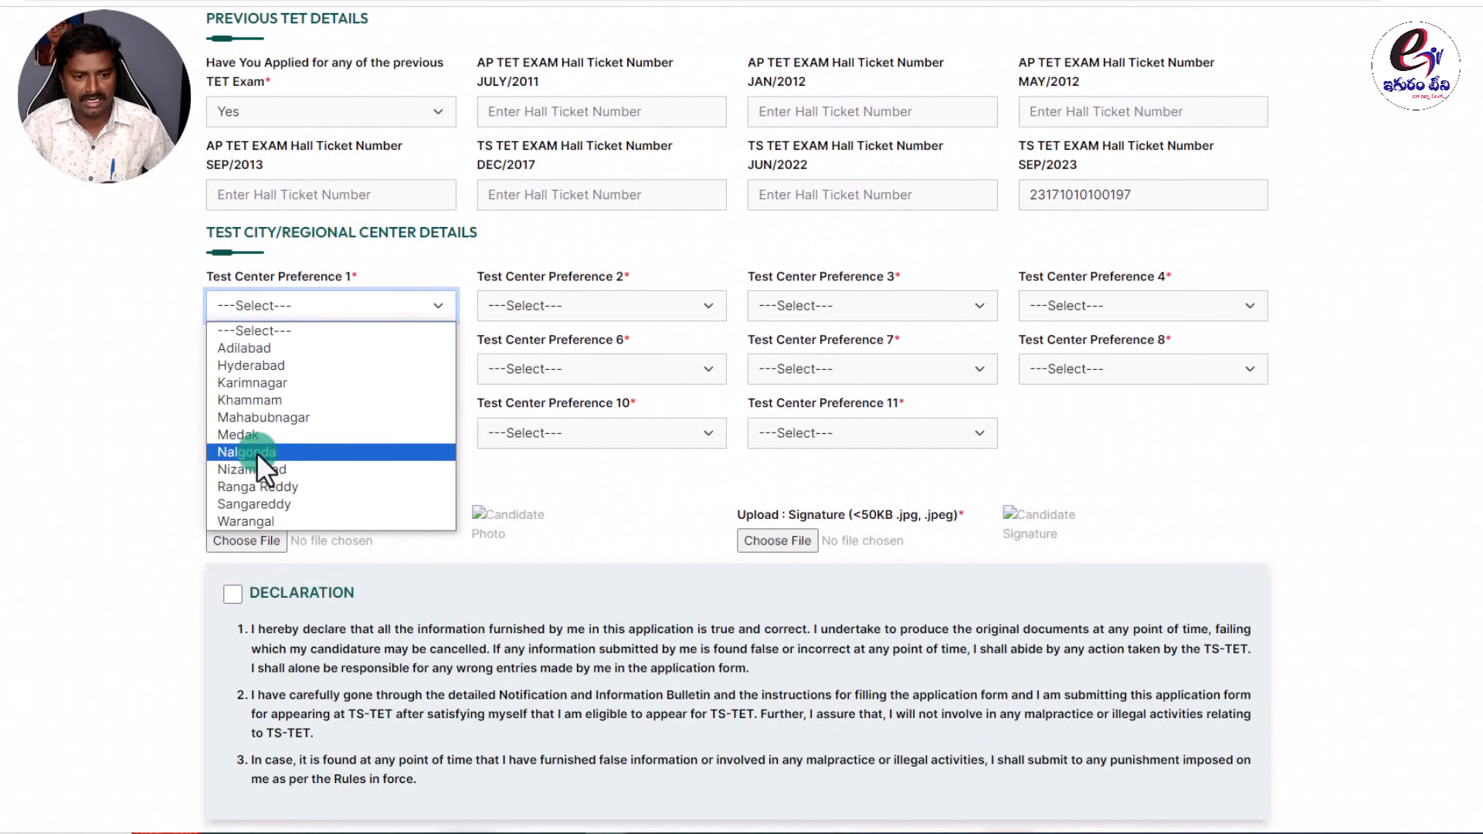
pyautogui.click(262, 383)
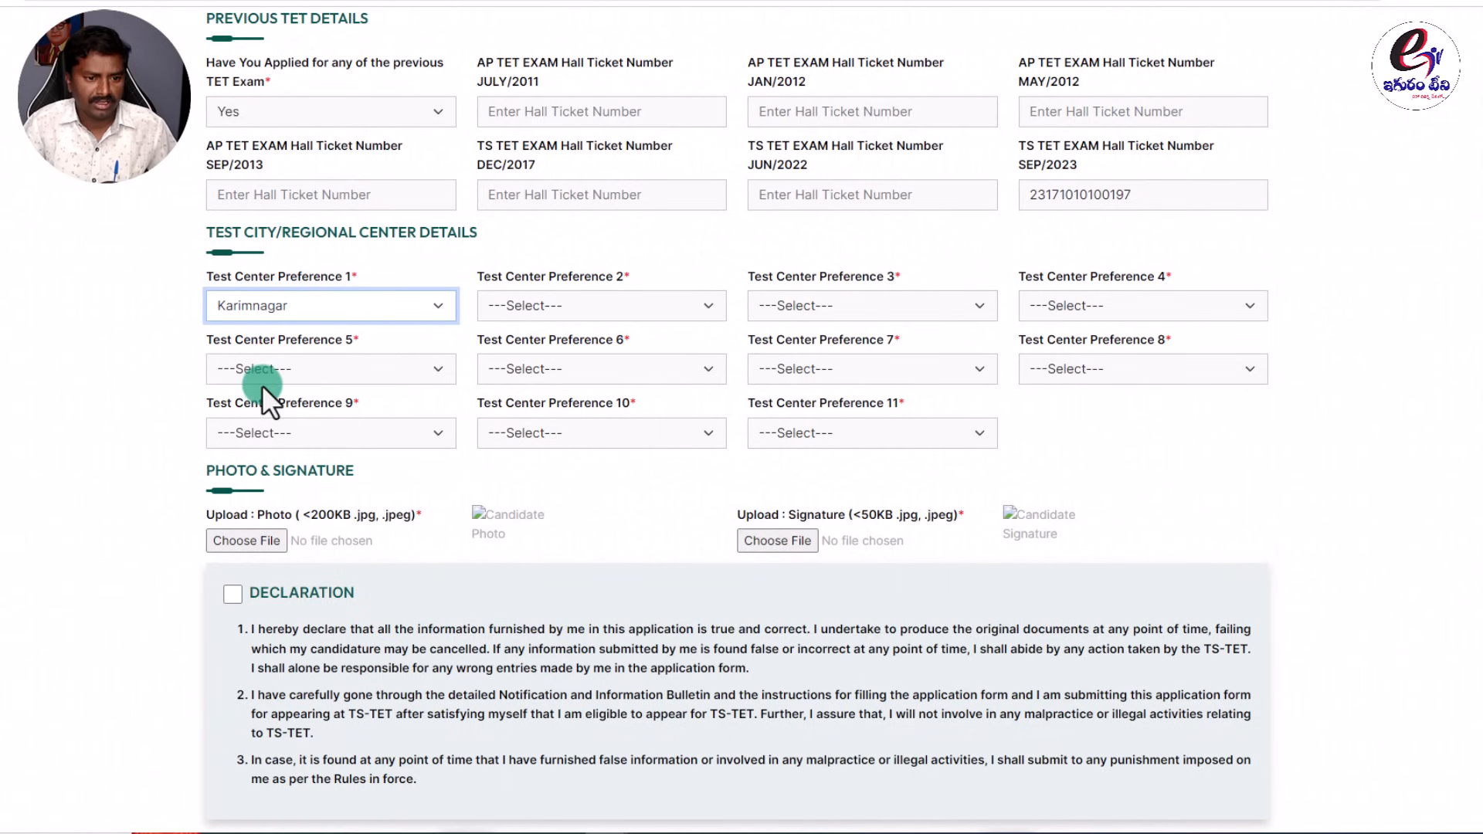
pyautogui.click(541, 304)
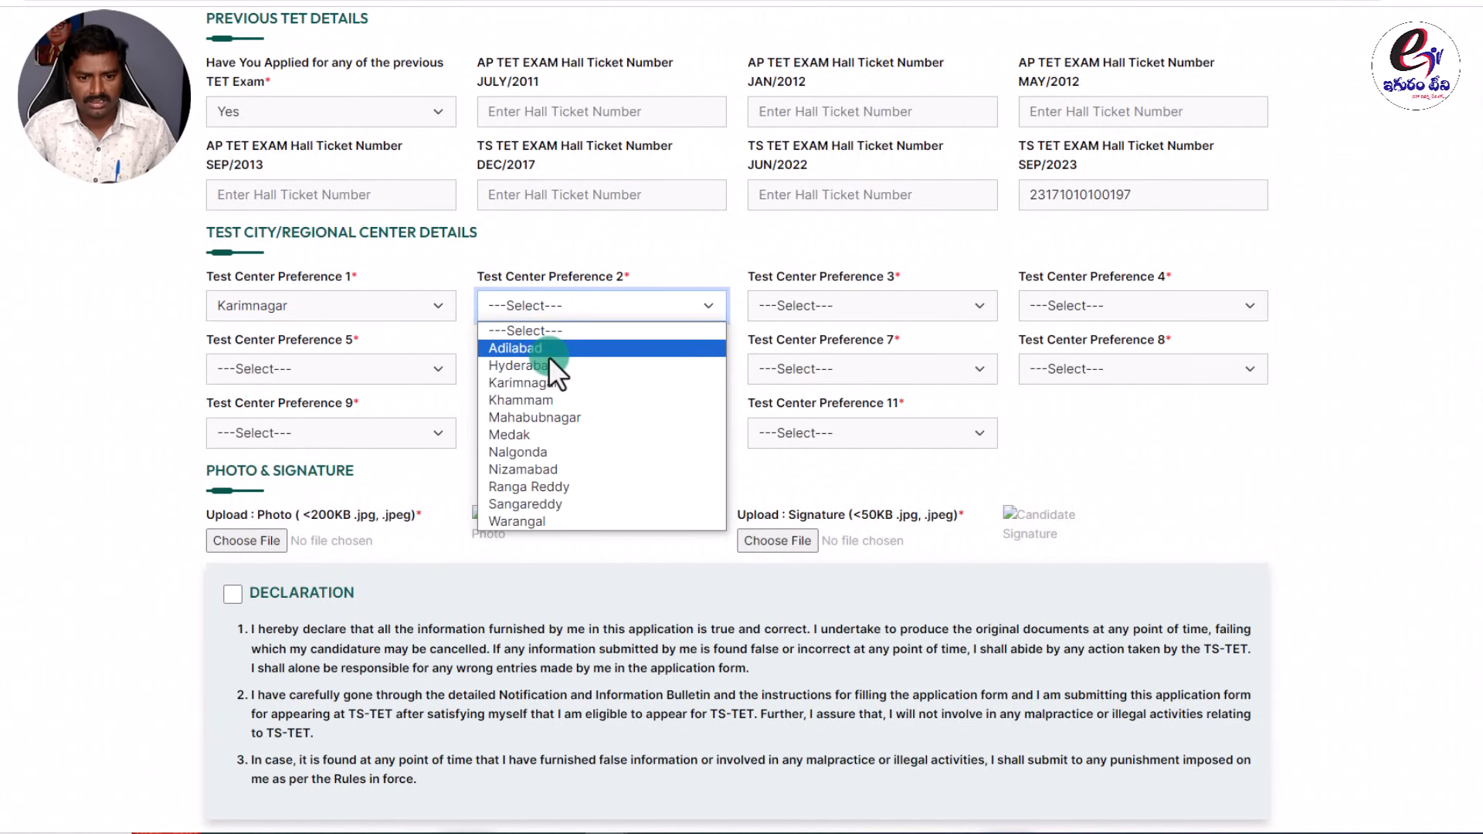
pyautogui.click(541, 520)
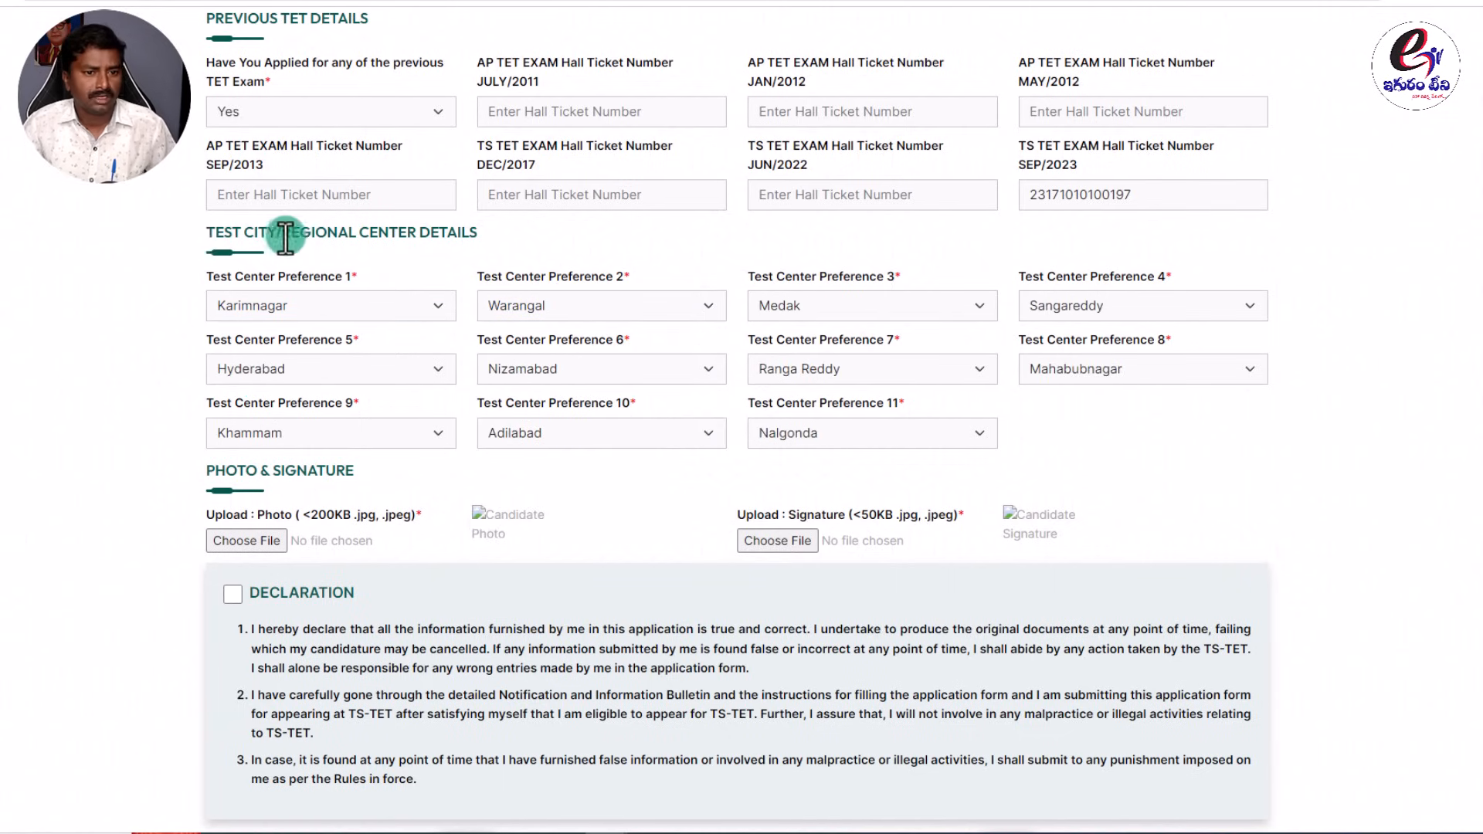
pyautogui.moveTo(478, 233); pyautogui.dragTo(187, 237)
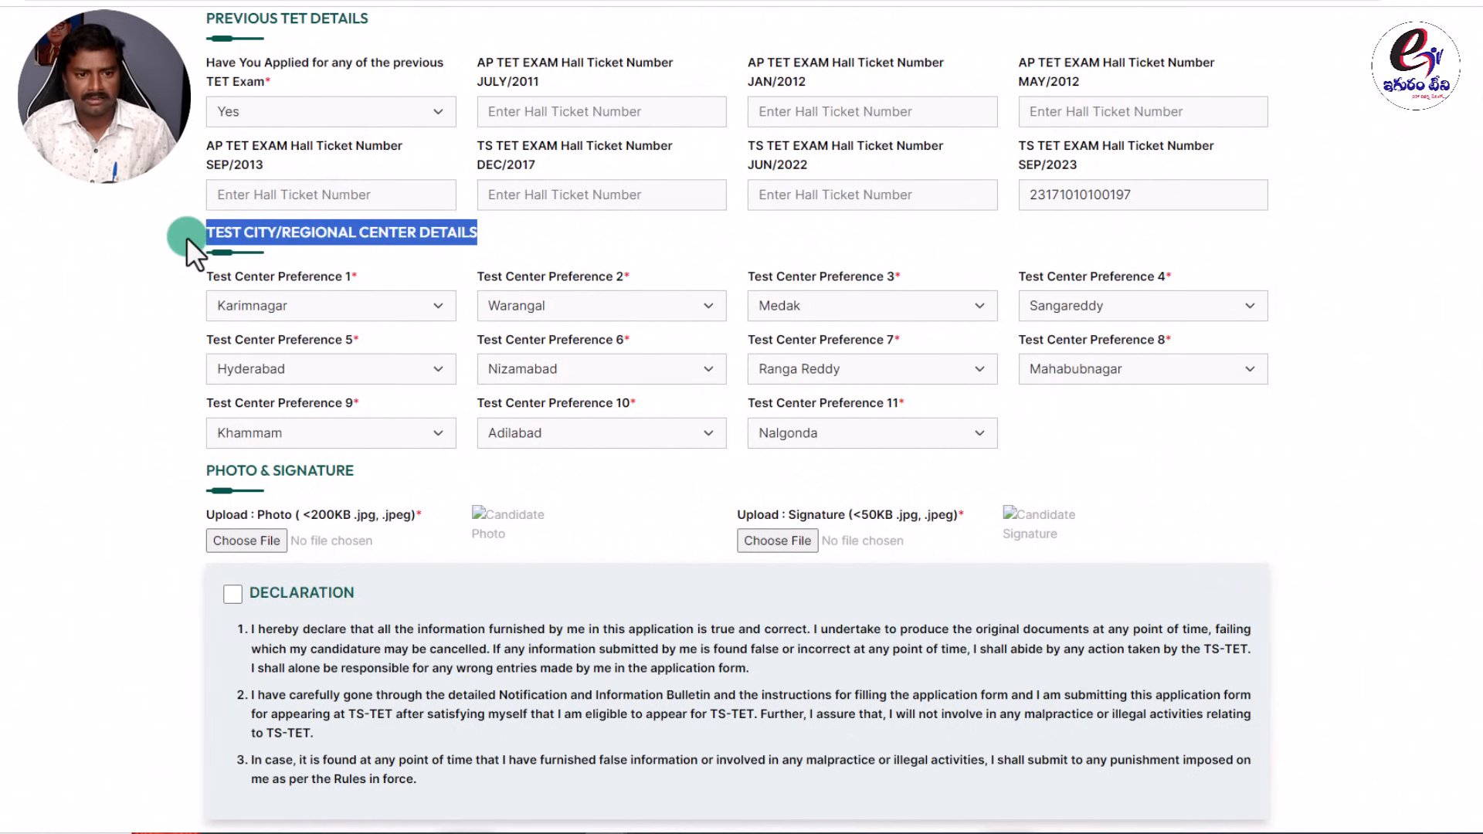
pyautogui.click(593, 243)
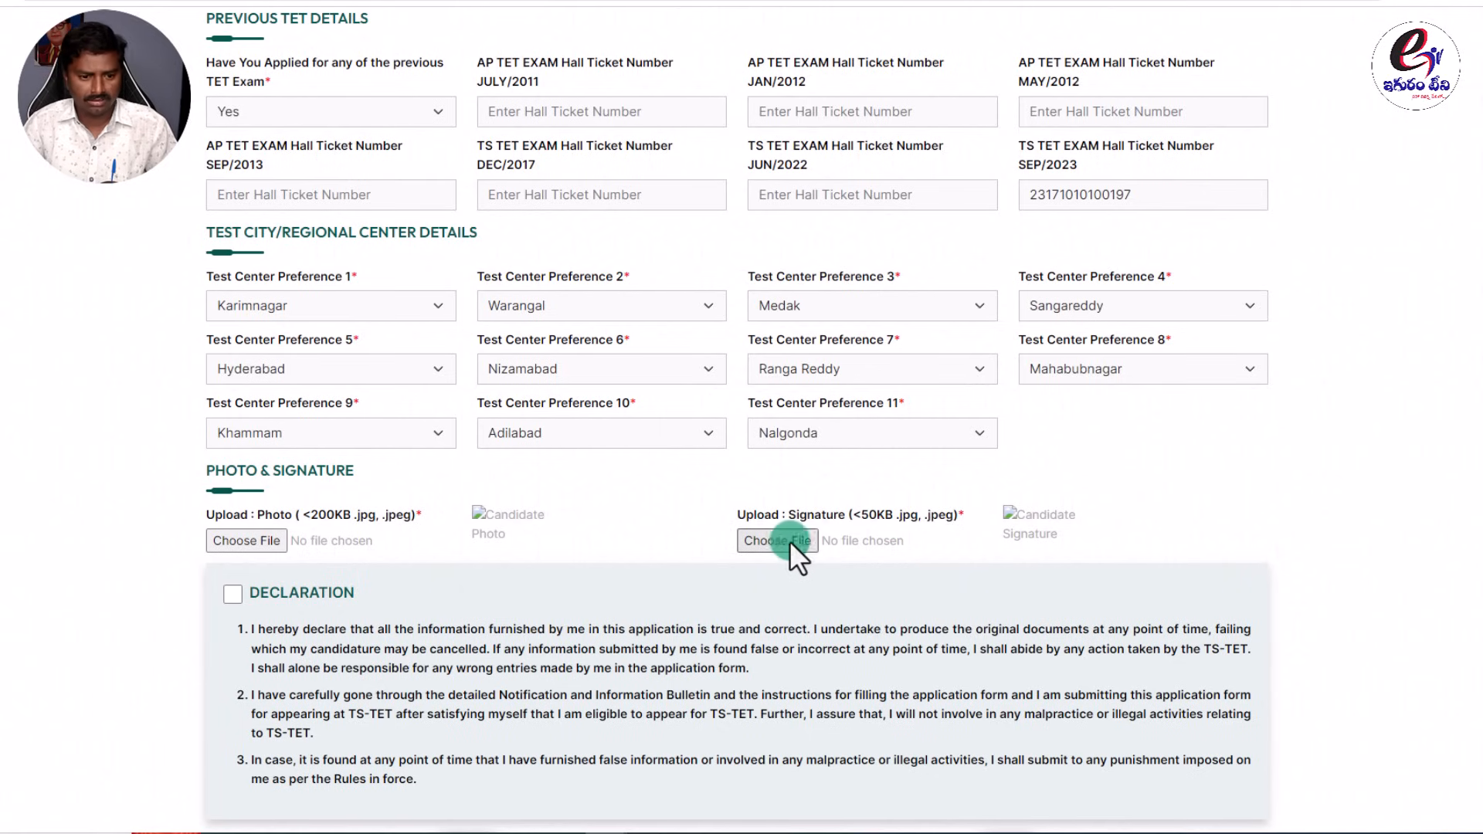
# Upload the candidate's photo JPG from the Desktop photo folder.
pyautogui.scroll(-1, 247, 600)
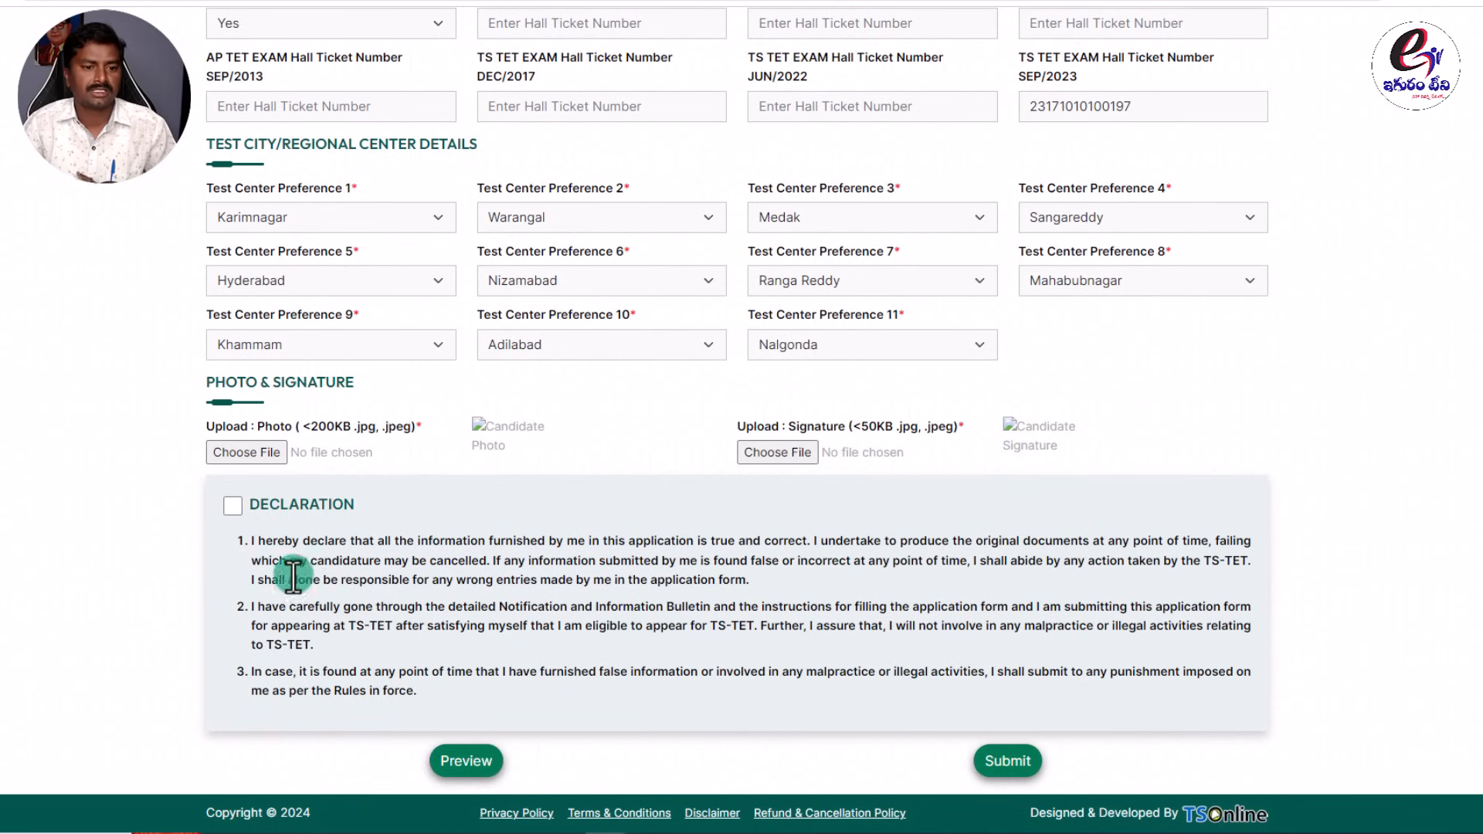
pyautogui.scroll(1, 282, 564)
pyautogui.click(266, 540)
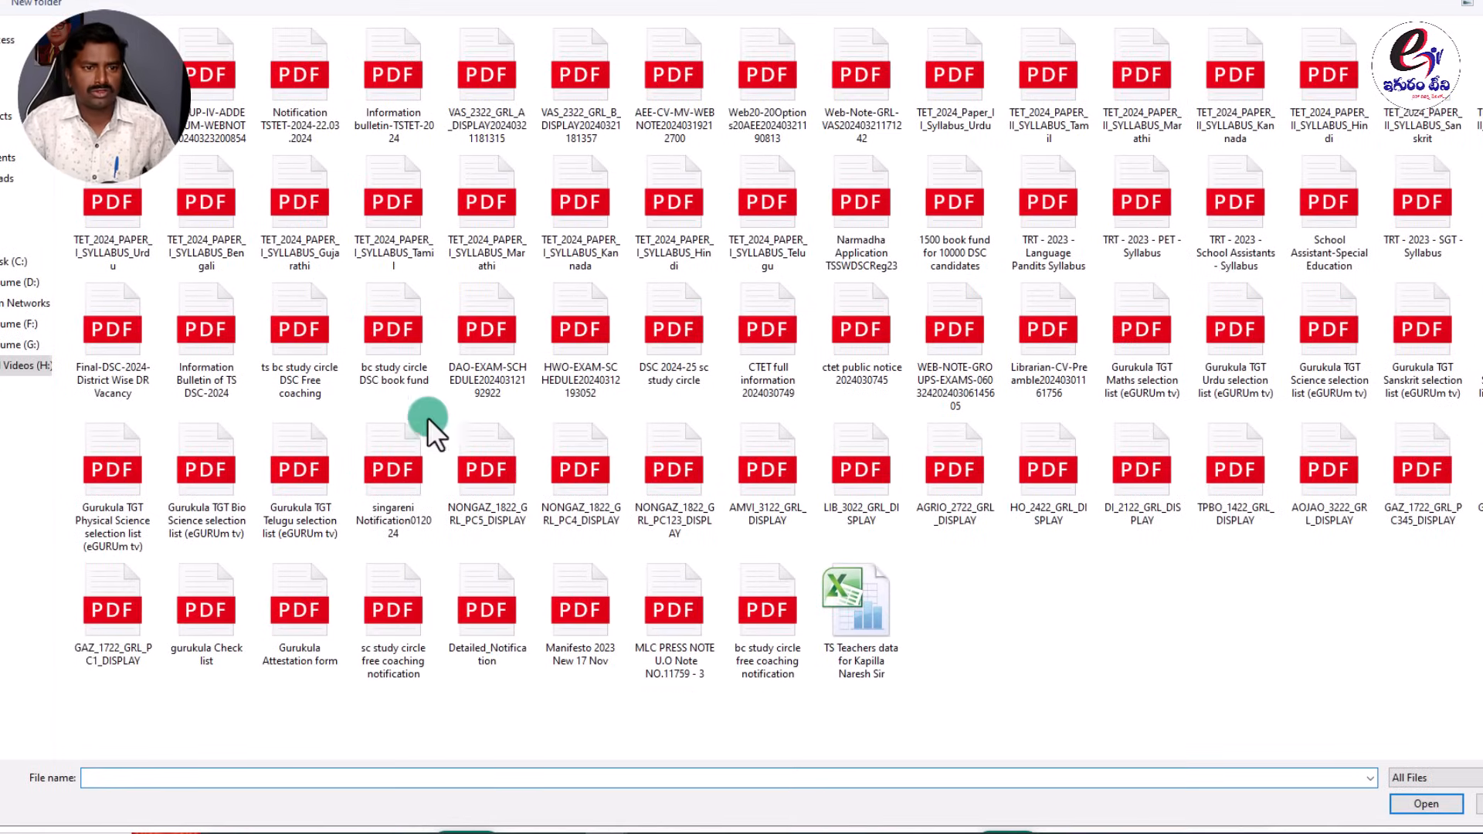
pyautogui.click(8, 135)
pyautogui.click(738, 494)
pyautogui.doubleClick(108, 195)
pyautogui.click(233, 65)
pyautogui.doubleClick(299, 54)
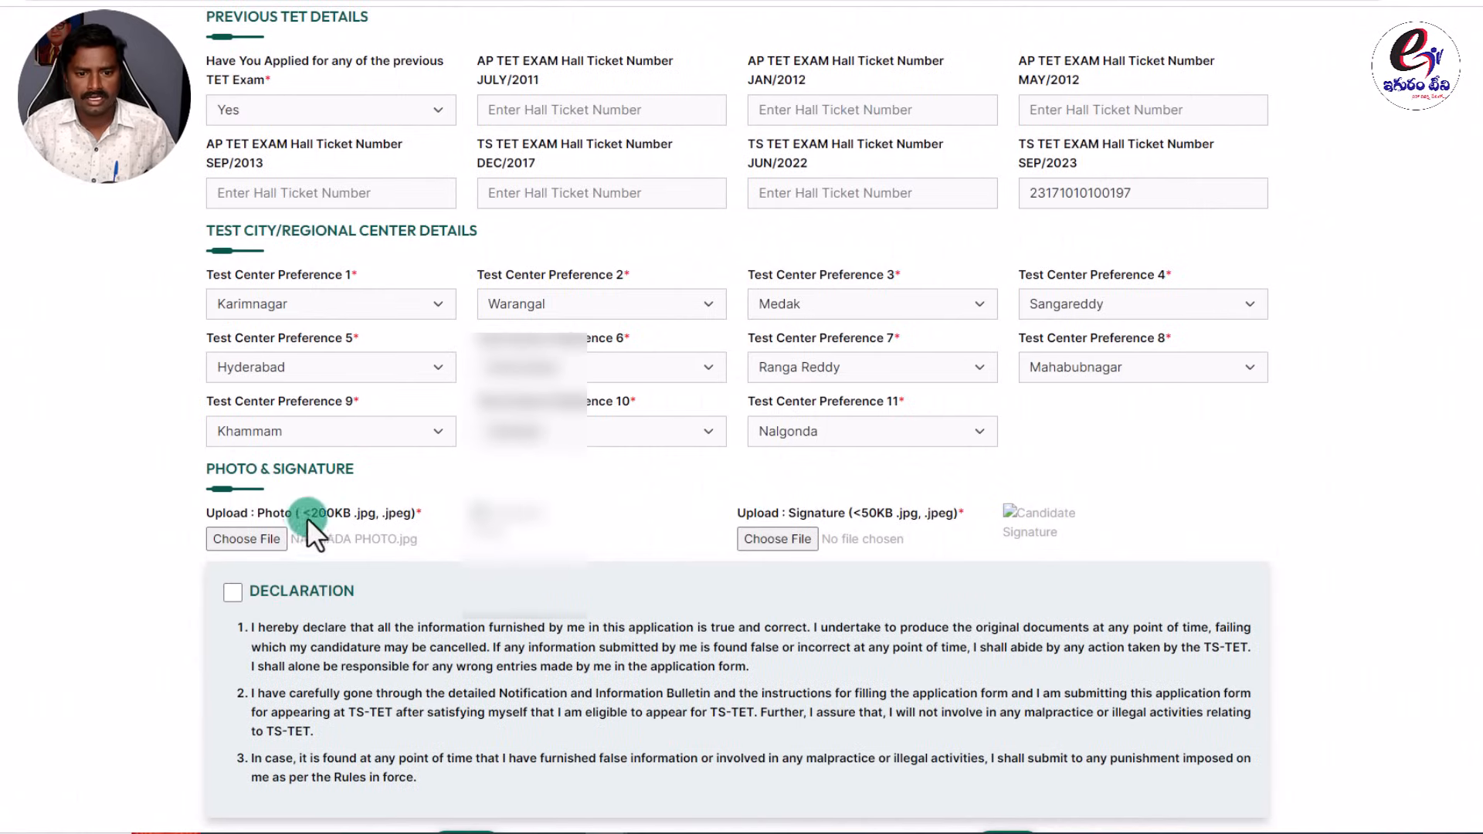
pyautogui.click(805, 519)
# Upload the candidate's signature image file.
pyautogui.click(791, 541)
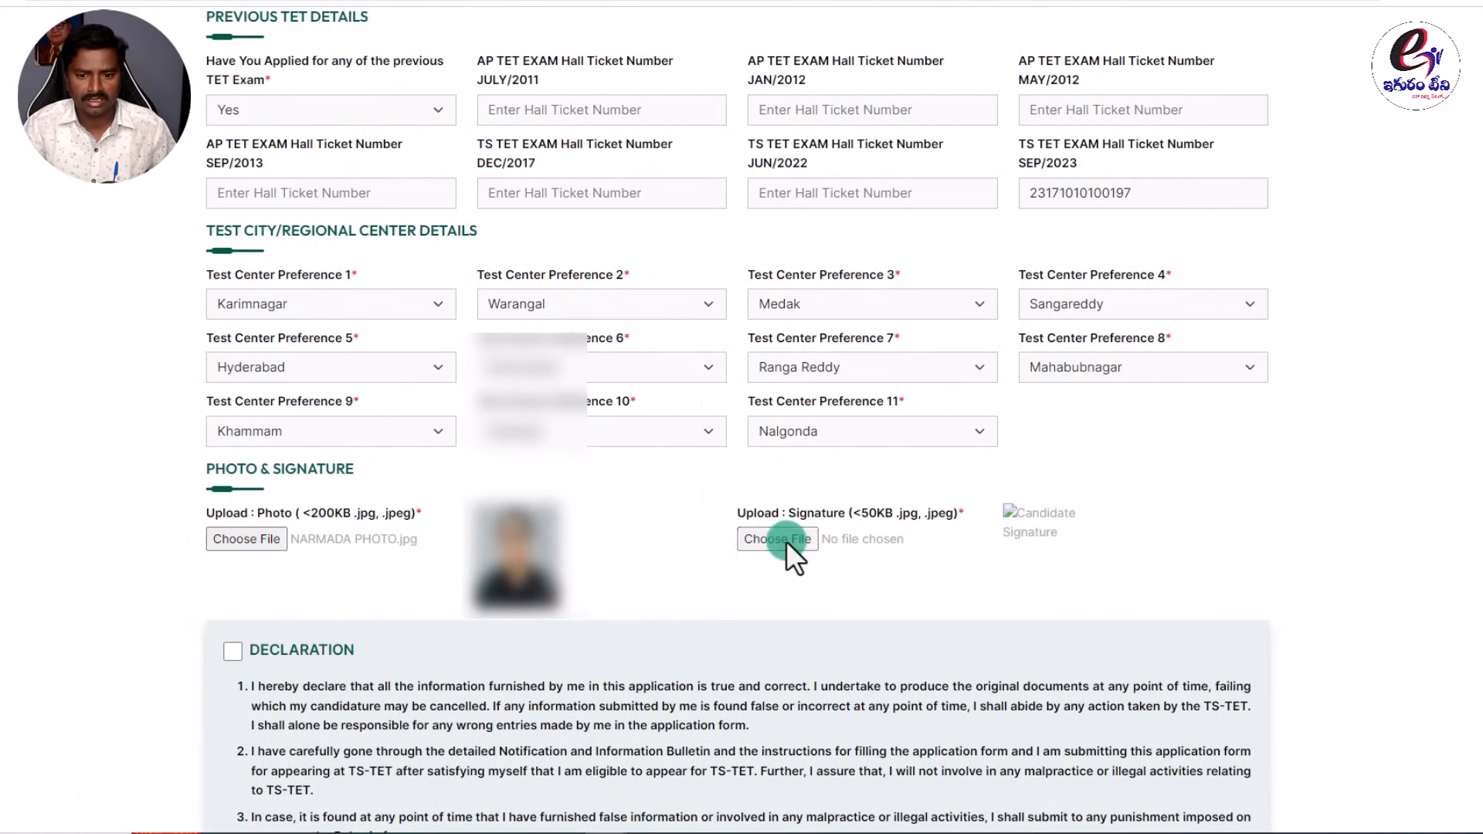
pyautogui.doubleClick(762, 485)
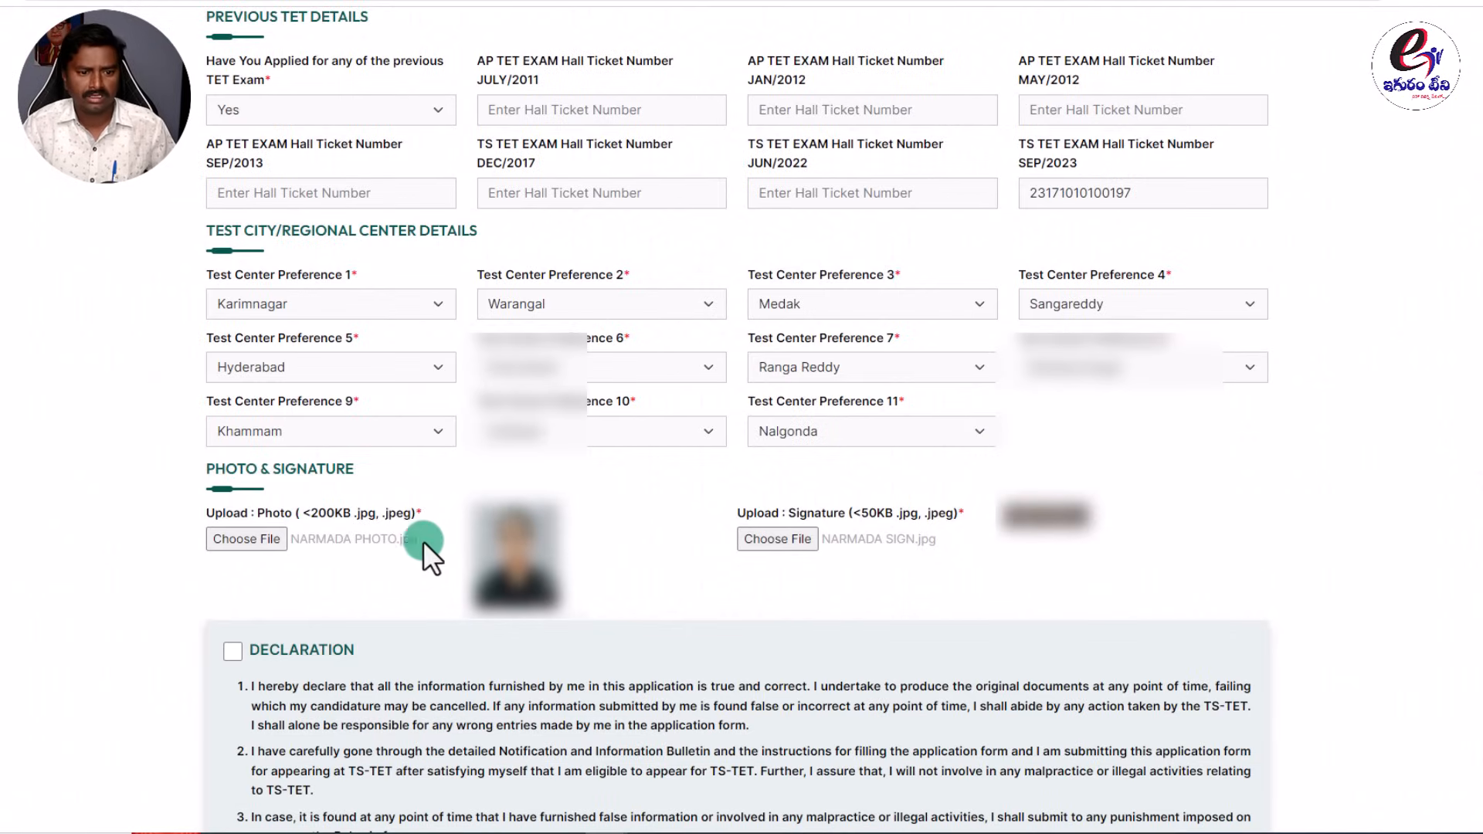
pyautogui.scroll(-2, 534, 655)
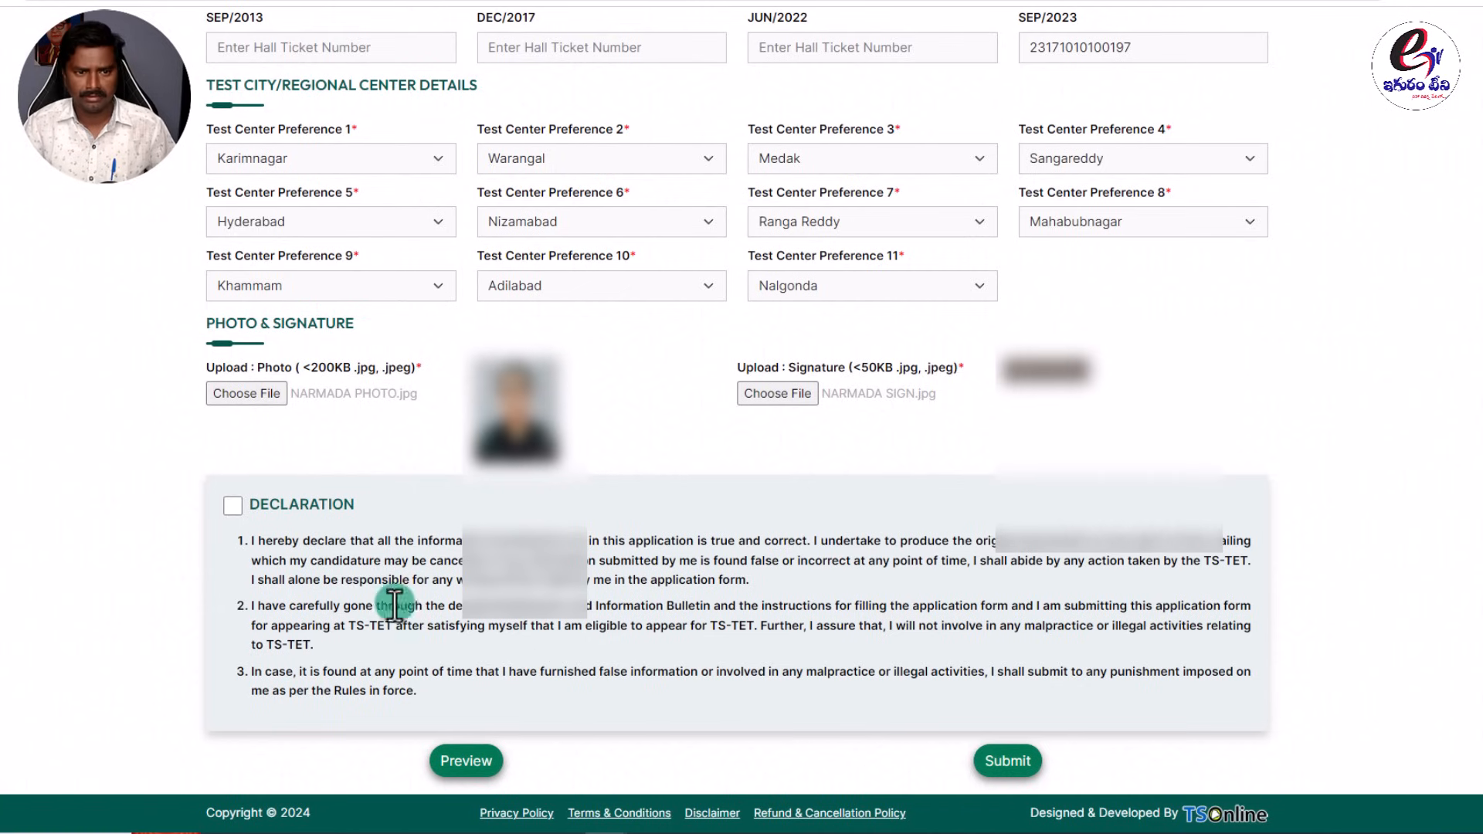
# Tick the Declaration checkbox and submit the completed application.
pyautogui.click(231, 506)
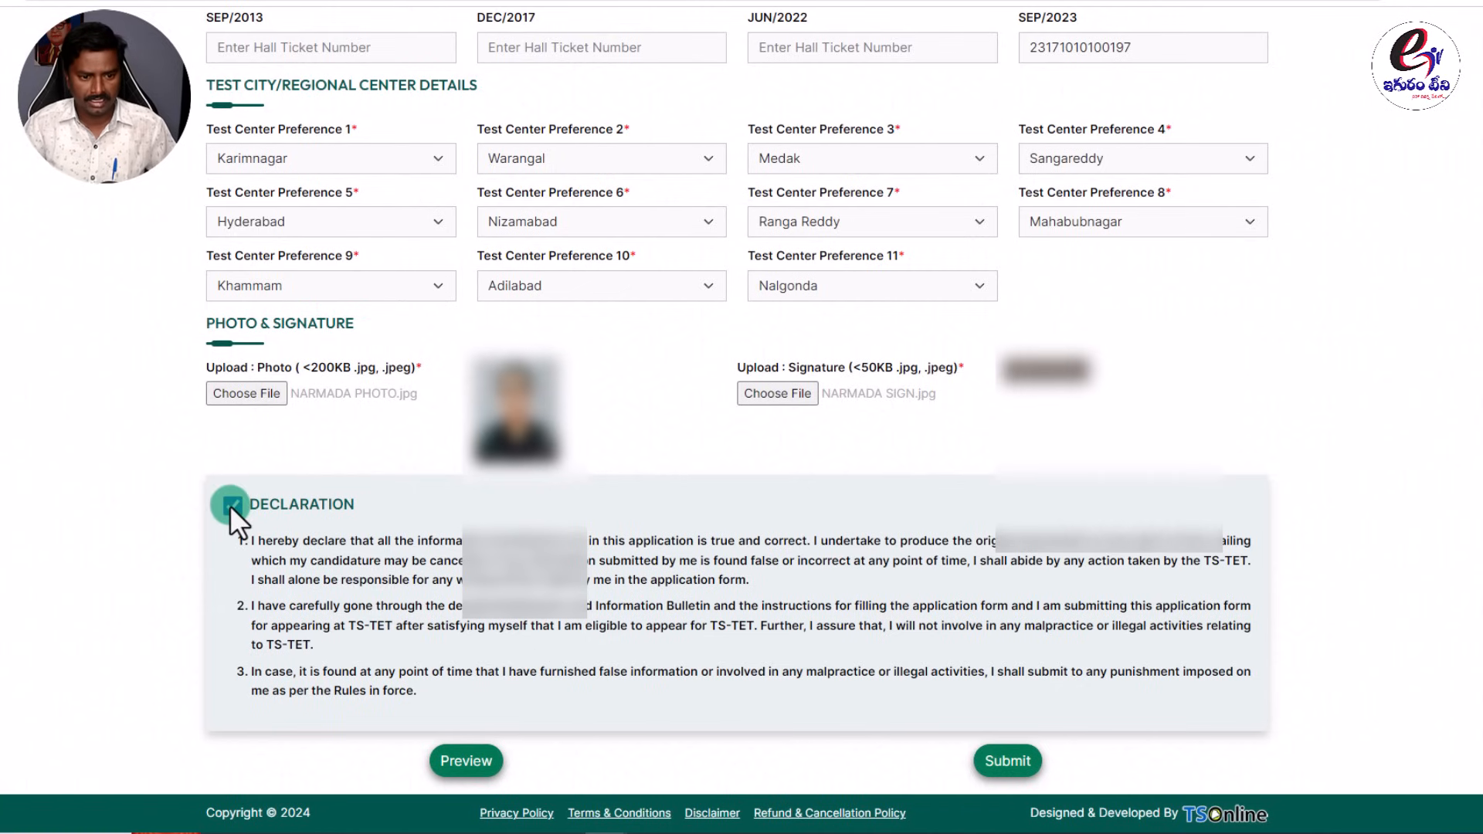
pyautogui.click(1015, 766)
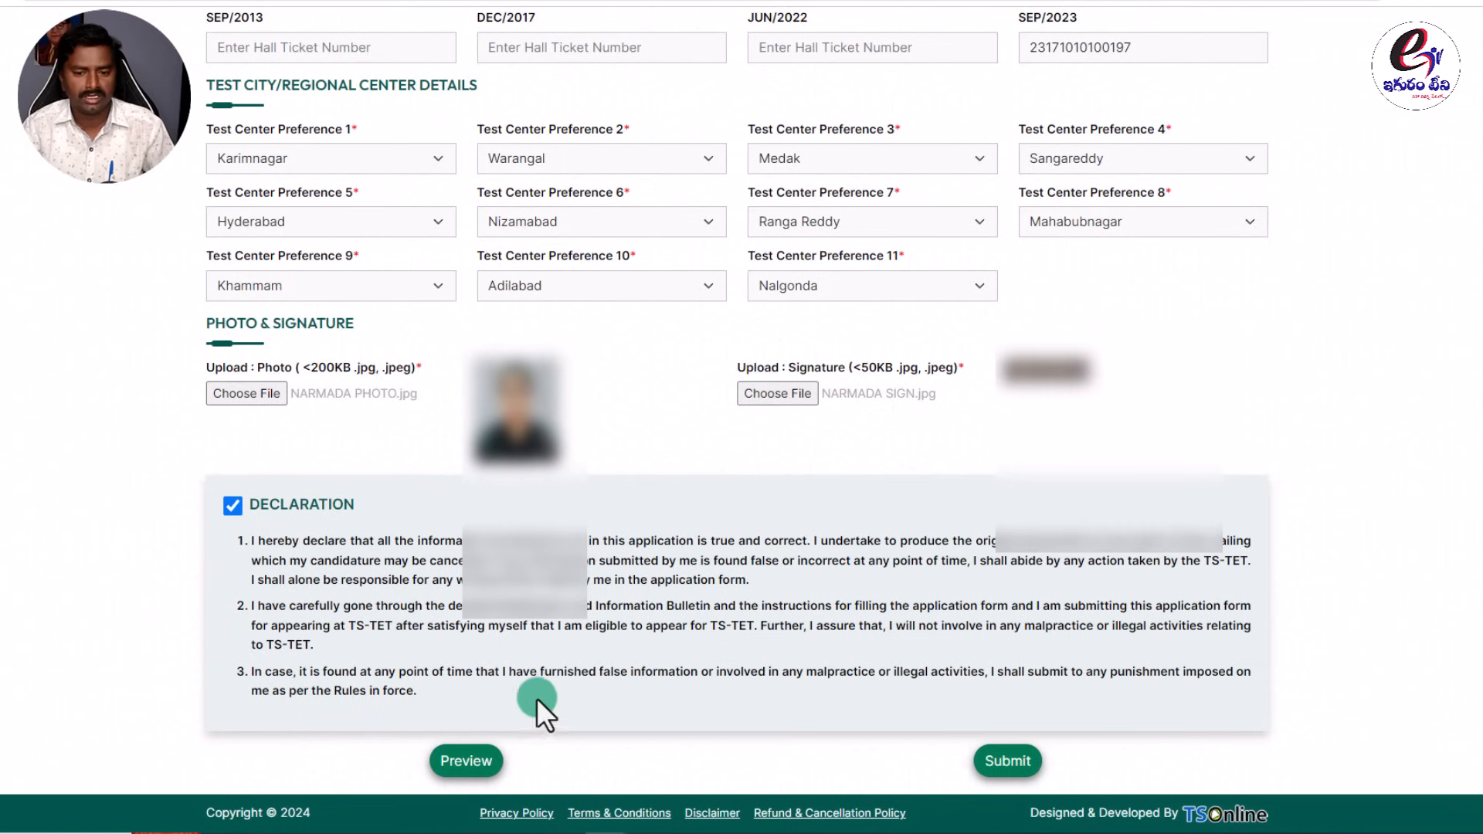
pyautogui.click(1008, 763)
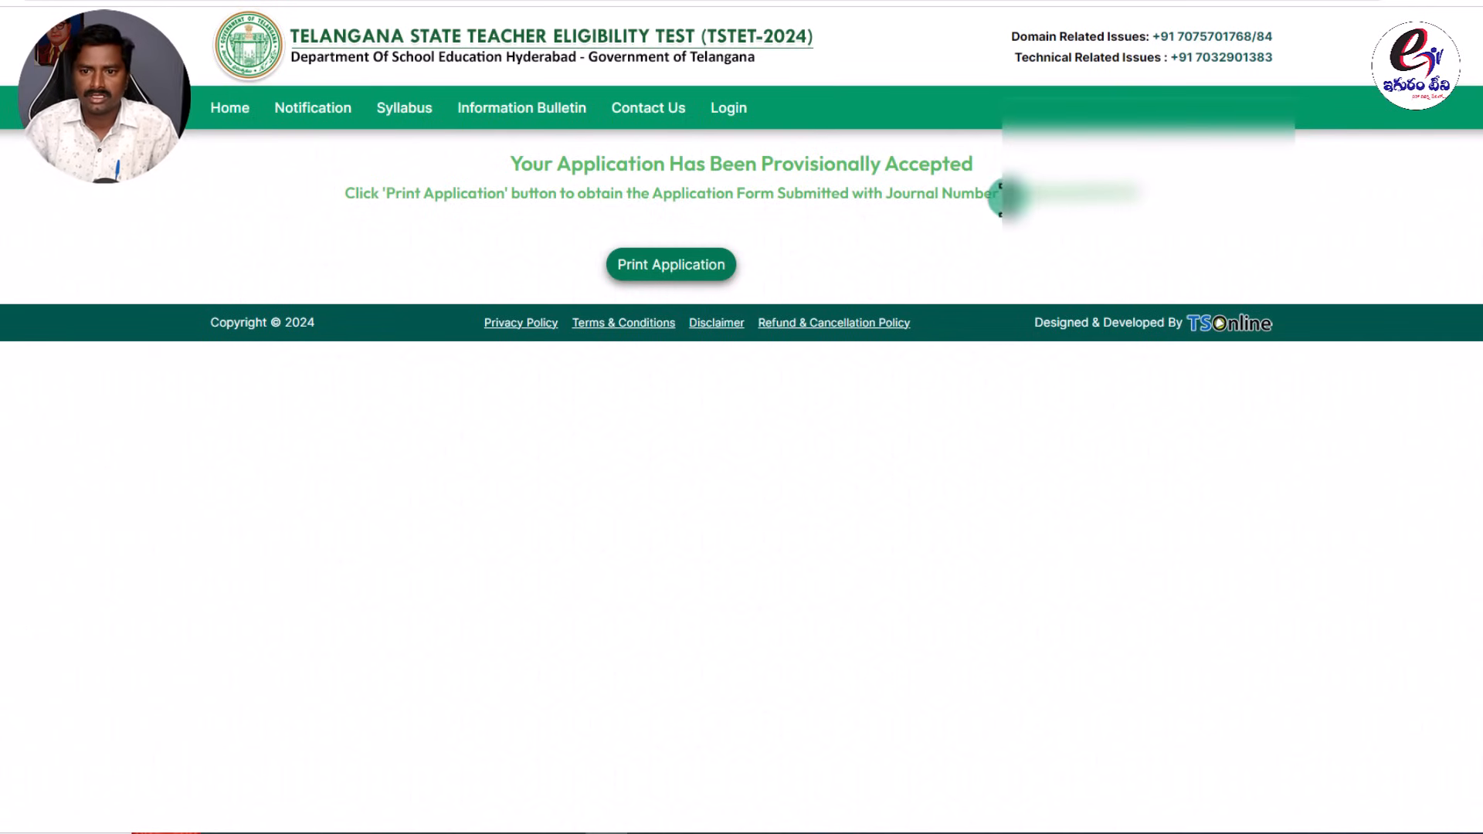
# Open the printable submitted application form and scroll to its bottom.
pyautogui.click(730, 265)
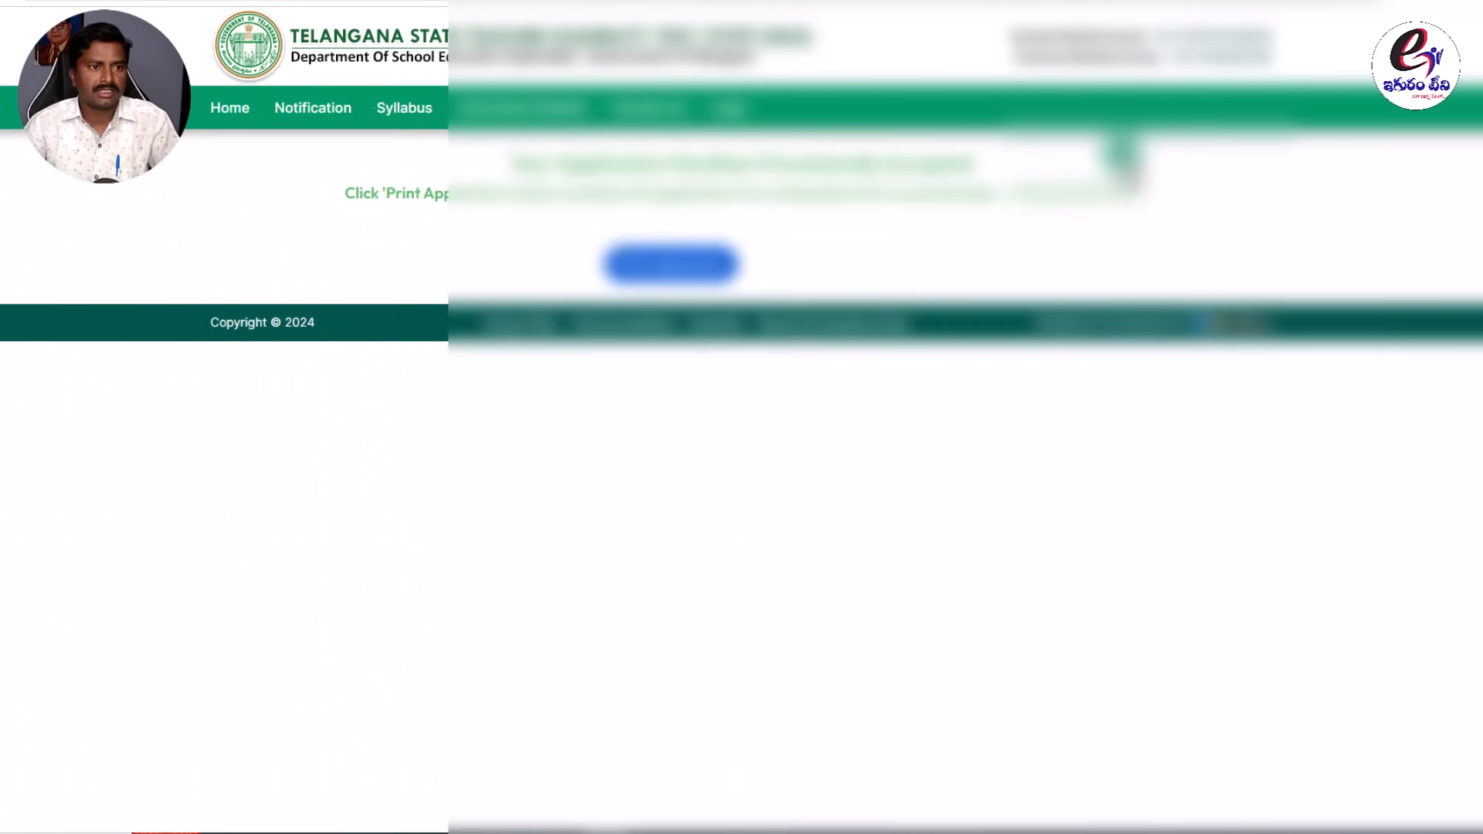
pyautogui.scroll(-10, 649, 436)
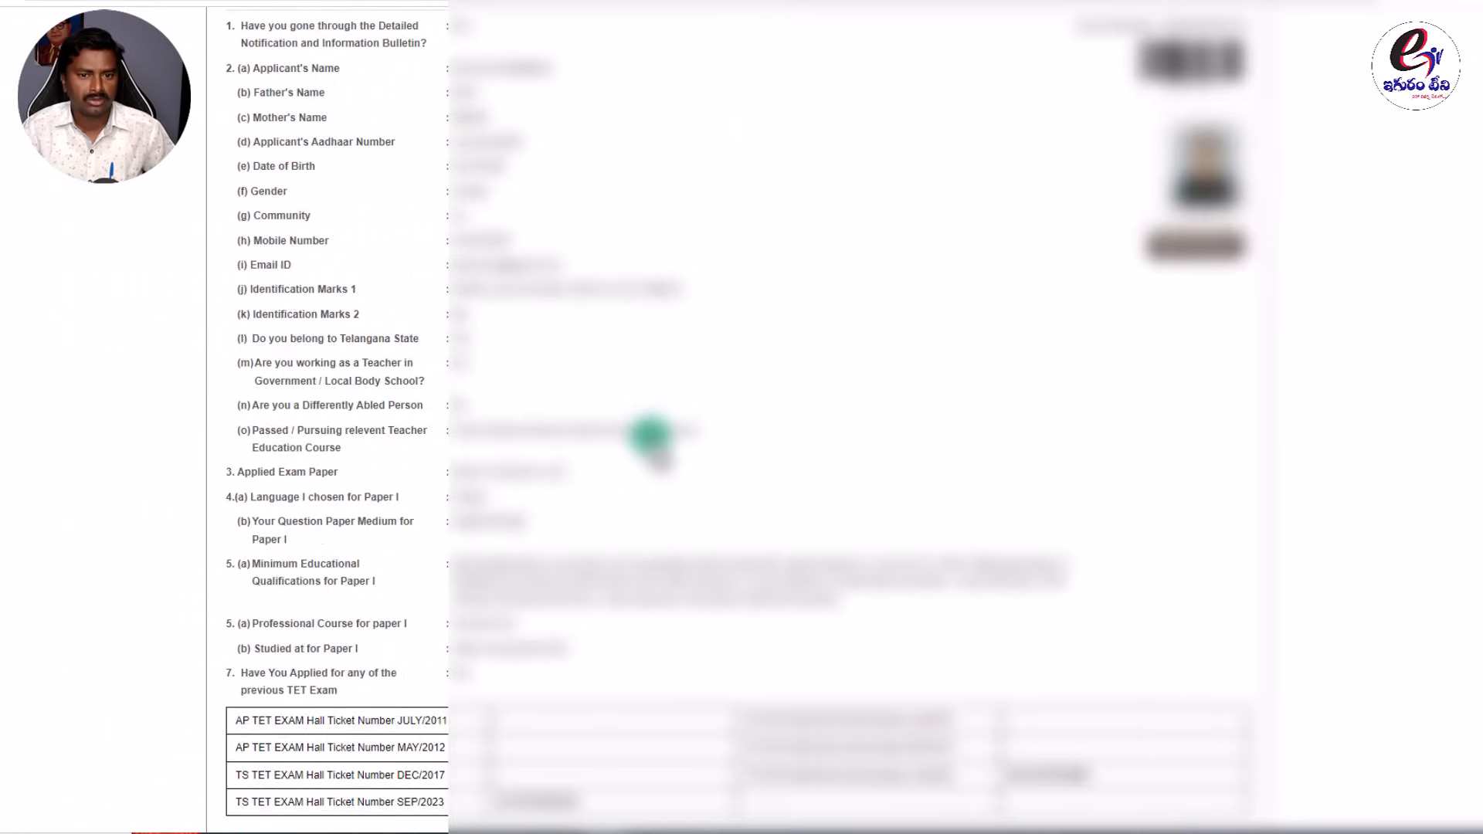
pyautogui.scroll(-2, 650, 438)
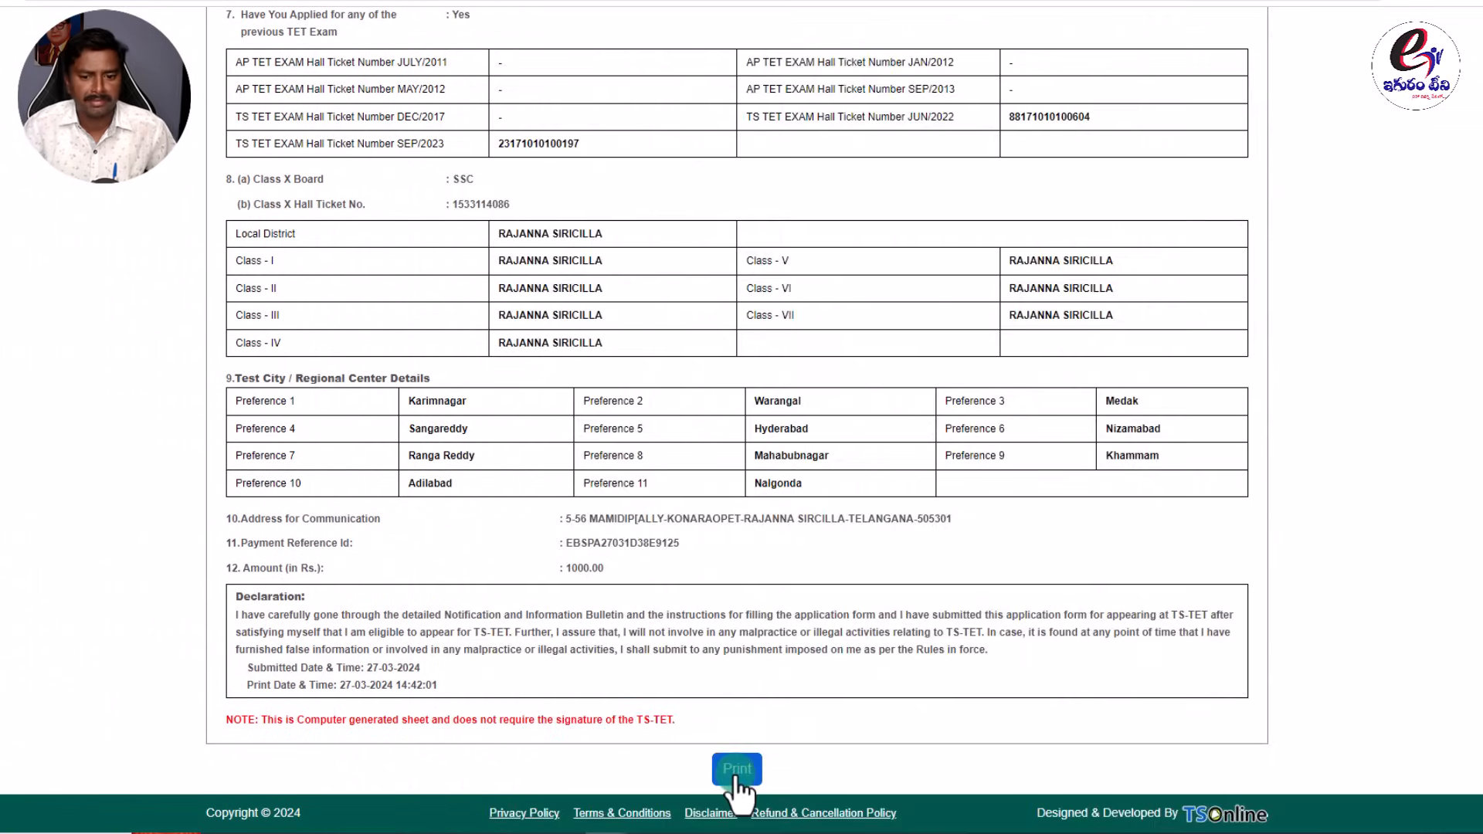
# Print the application form with Save as PDF destination and save the PDF file.
pyautogui.click(735, 777)
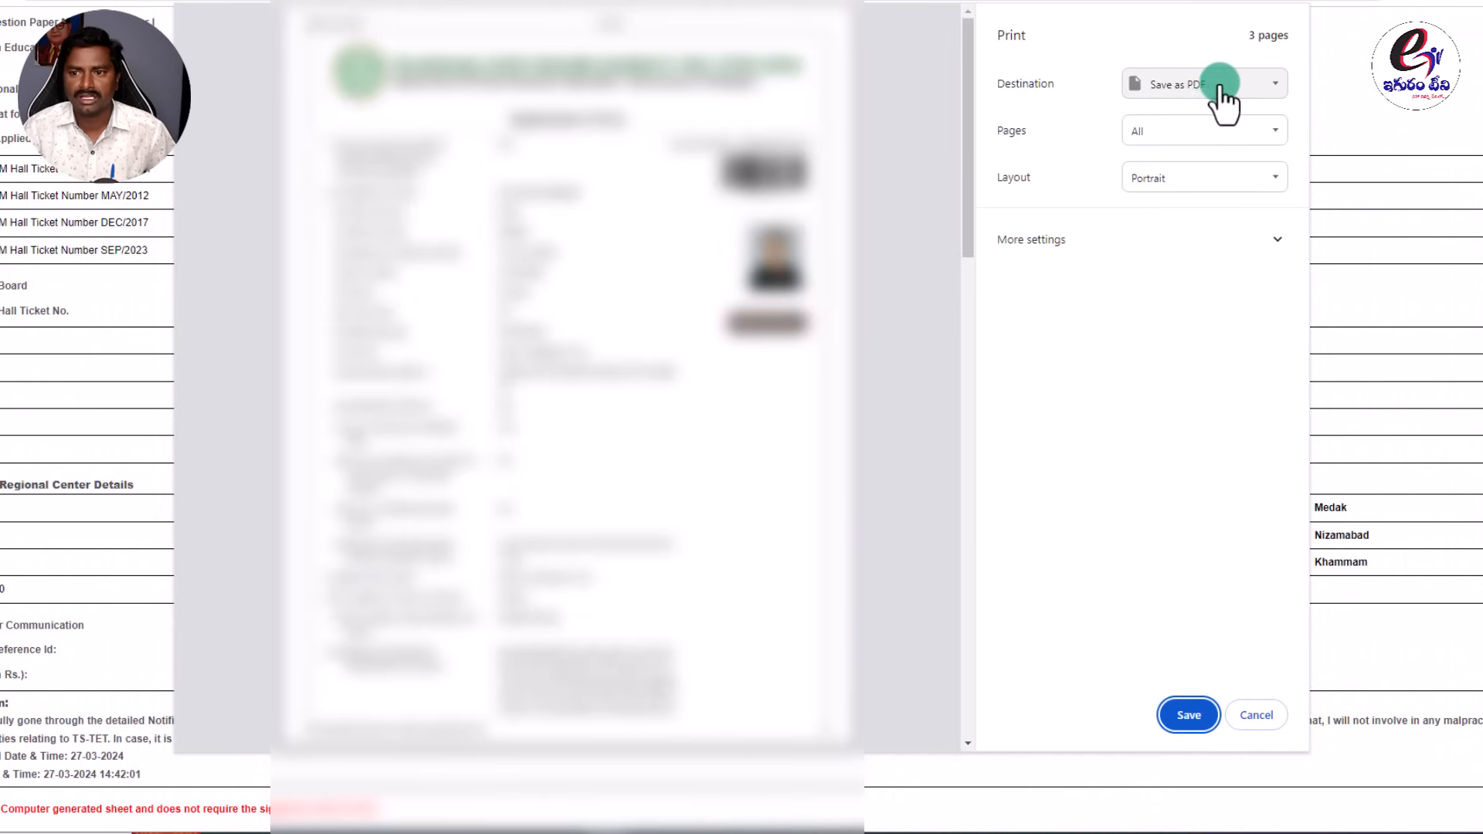
pyautogui.click(1208, 86)
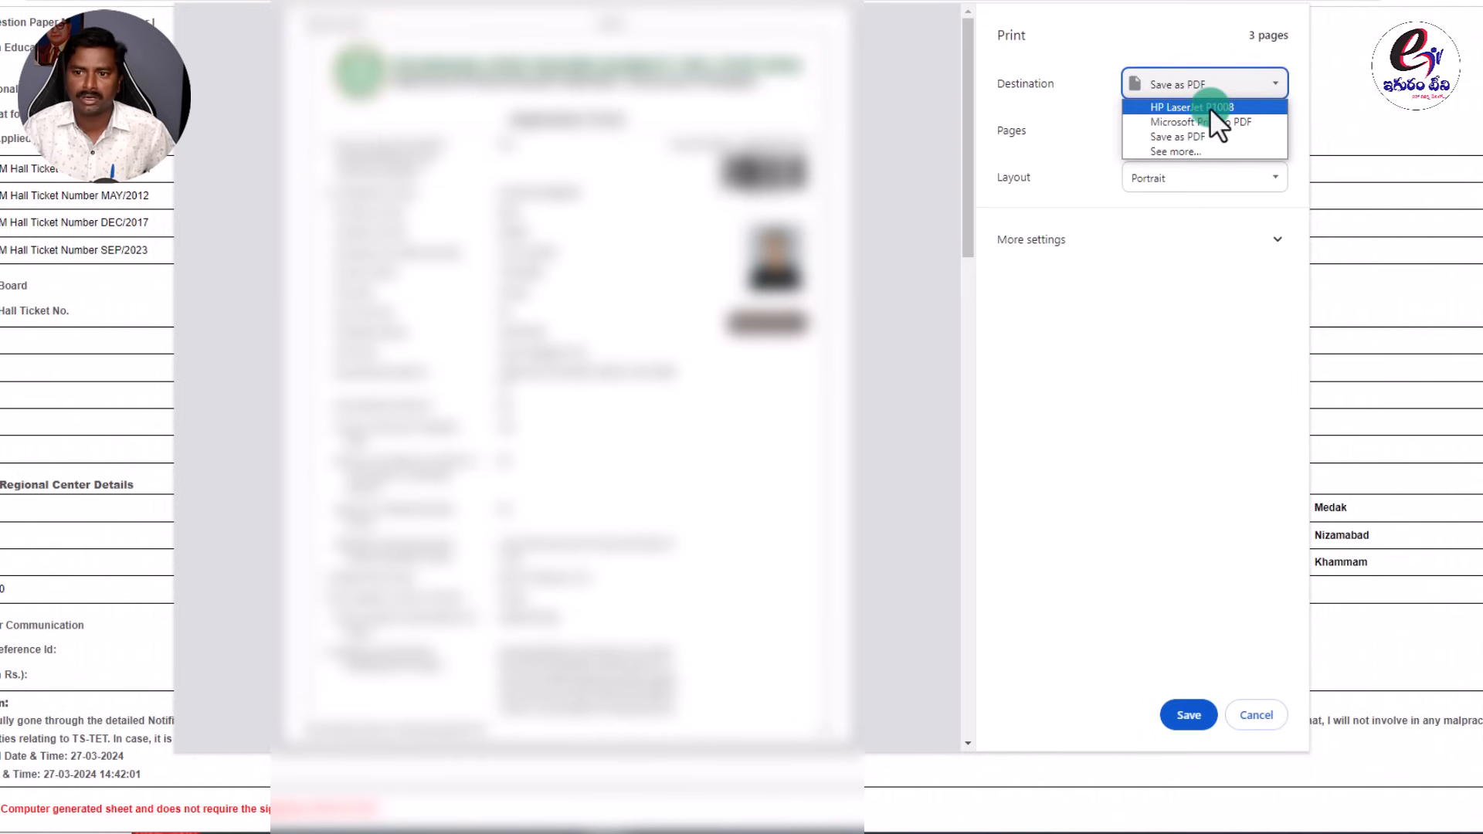
pyautogui.click(1165, 183)
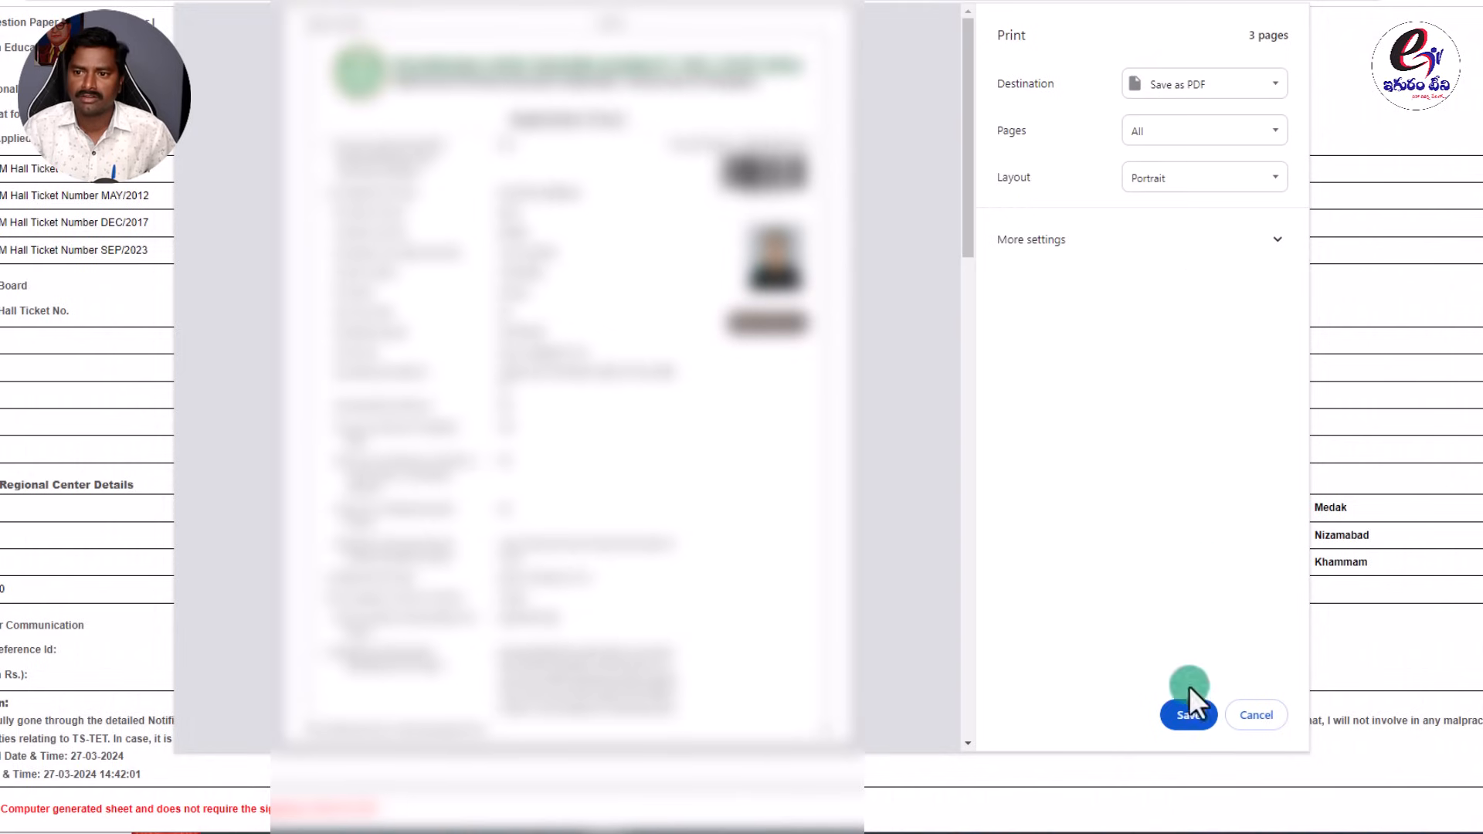
pyautogui.click(1188, 717)
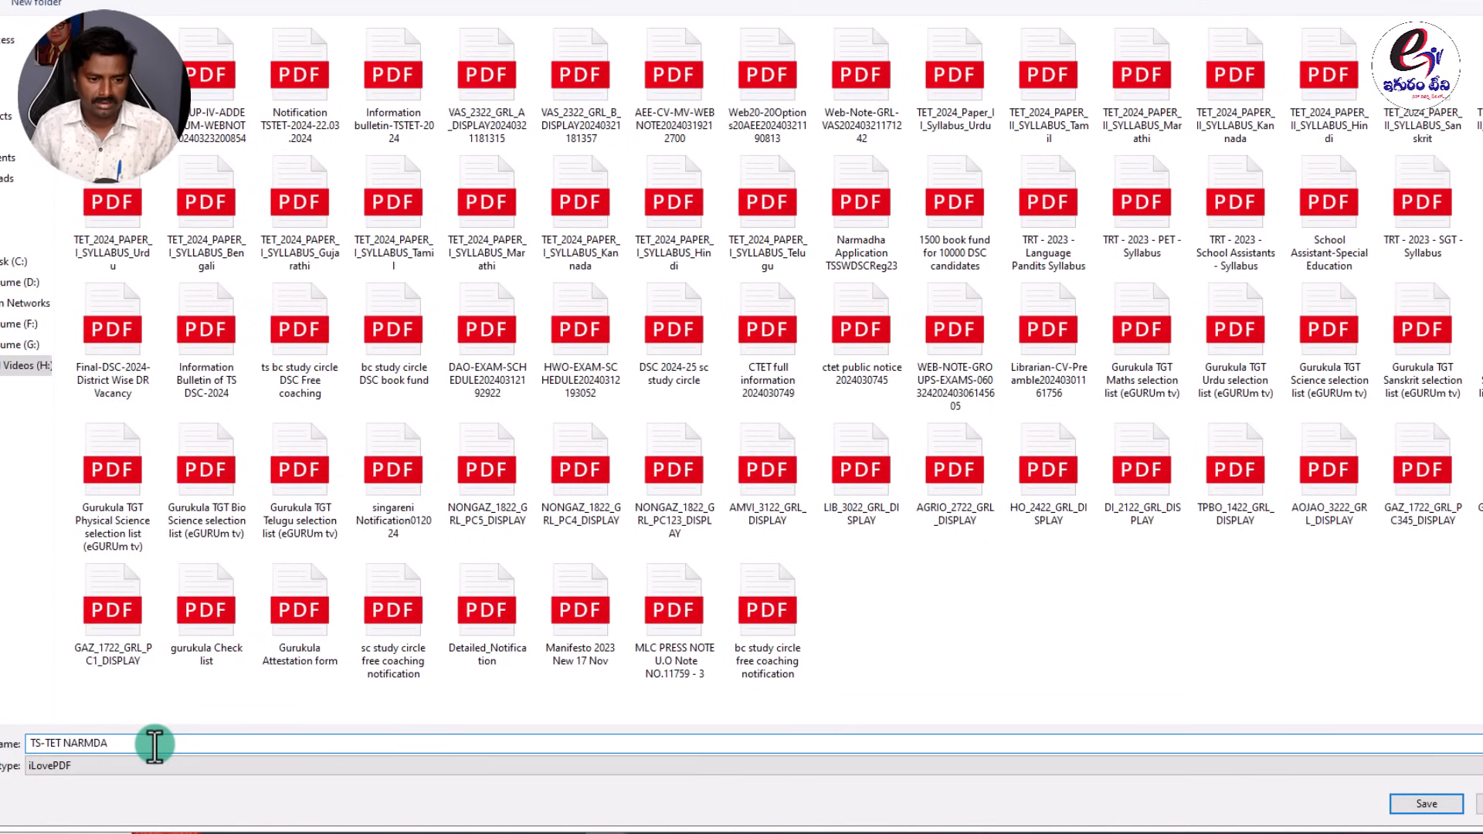
pyautogui.press('Return')
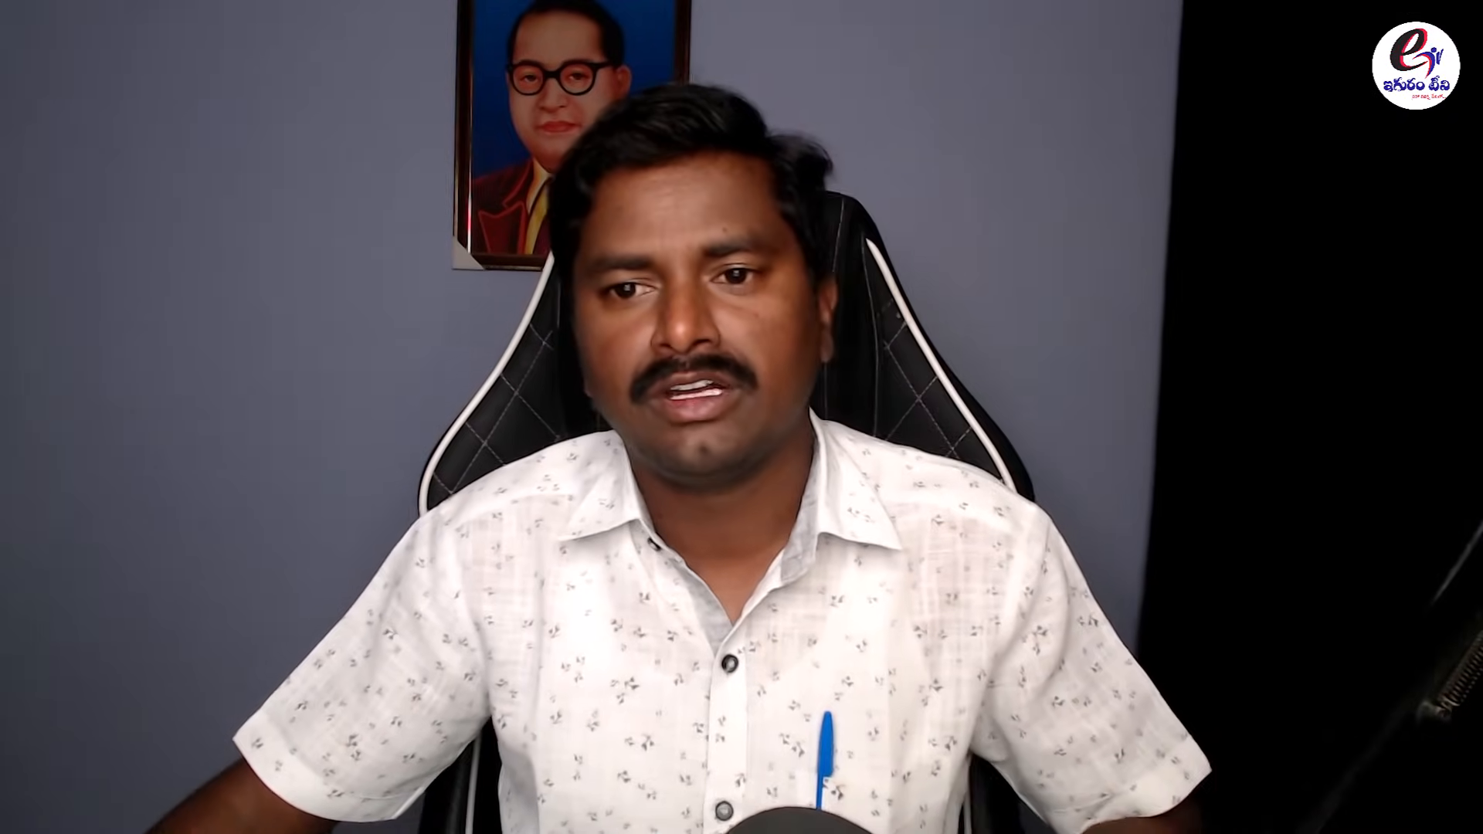